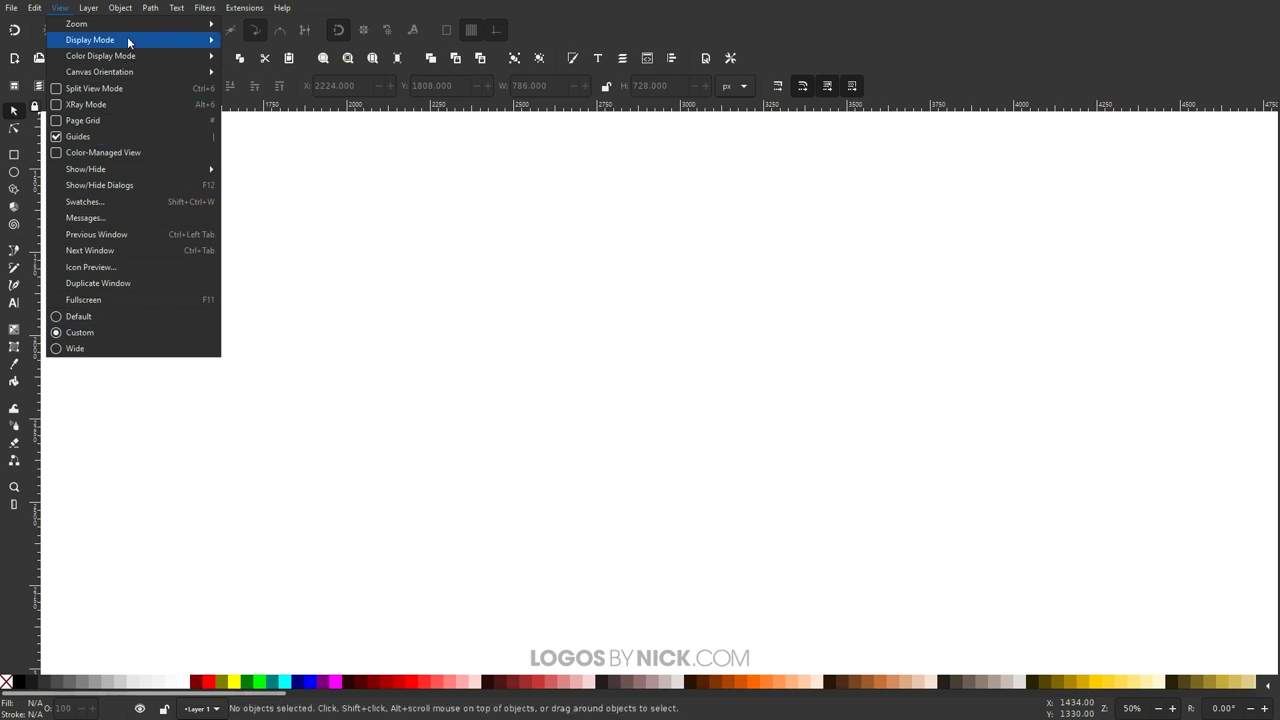
Step: Set the blank canvas zoom to 1:1 (100%) from the View > Zoom menu
mouse_move(133, 31)
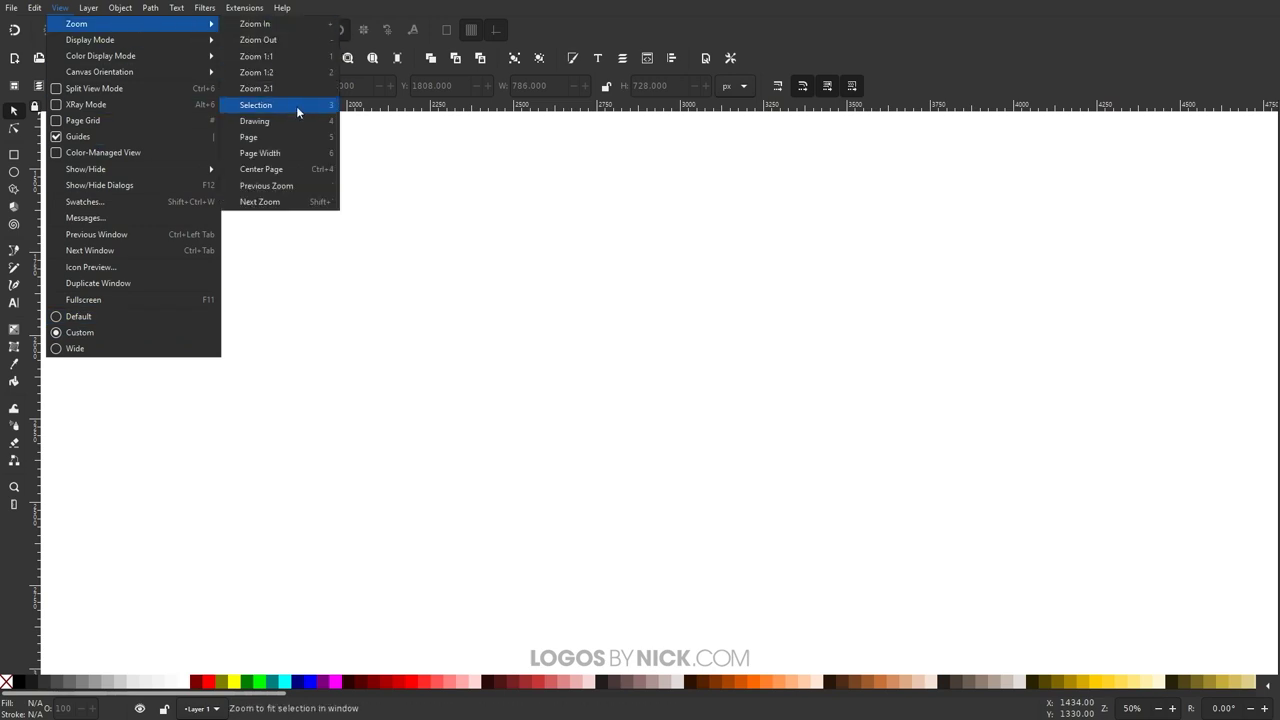
left_click(292, 57)
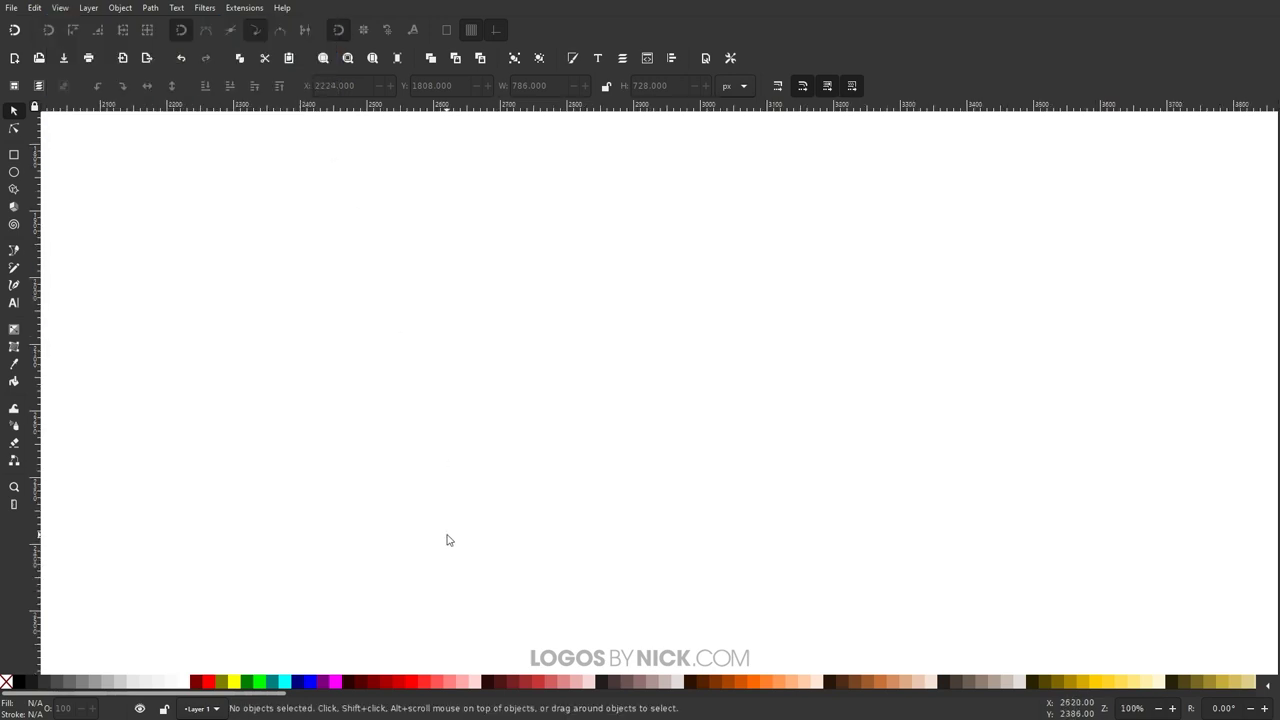
Step: Open Align and Distribute relative to Last selected, then the Fill and Stroke panel
left_click(673, 58)
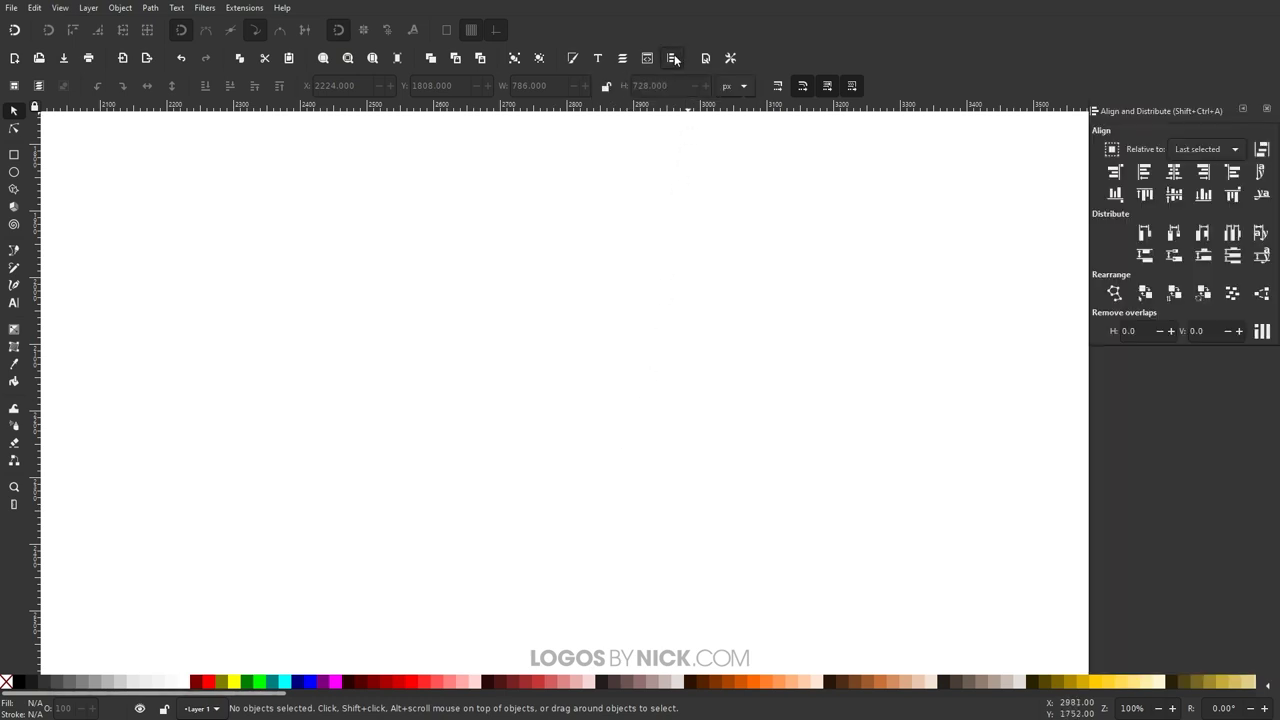
left_click(1203, 148)
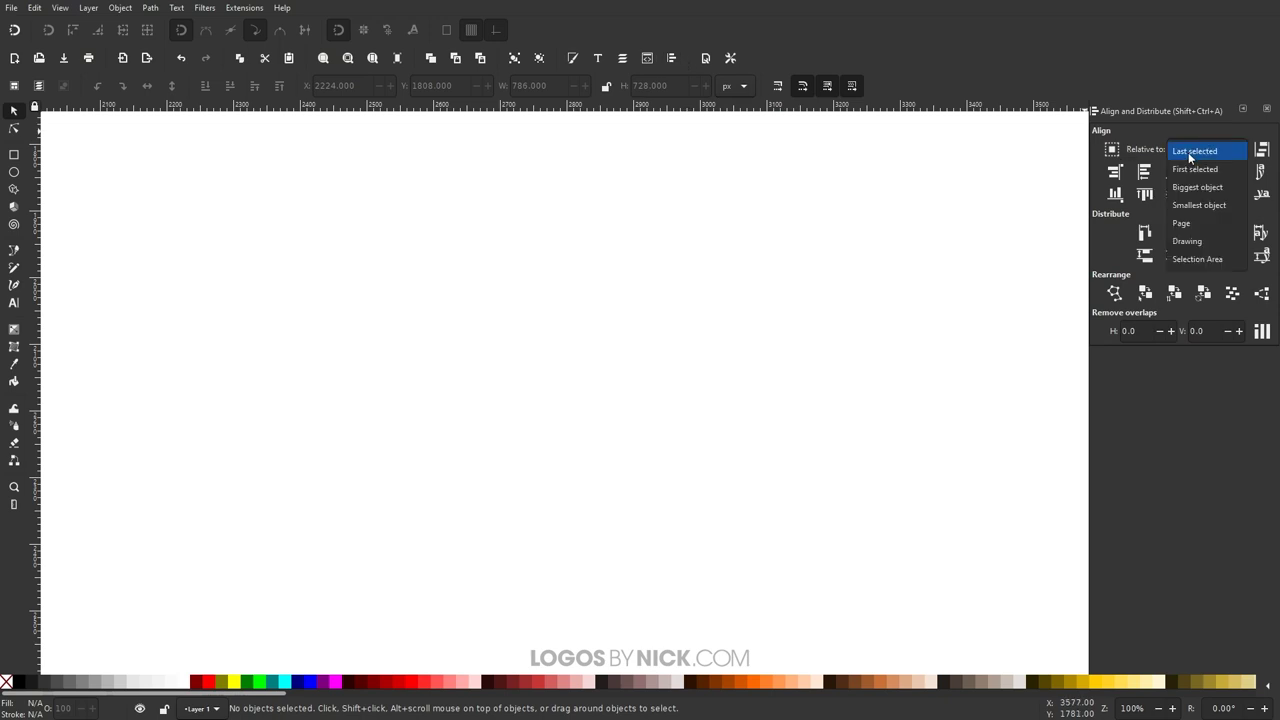
left_click(1189, 153)
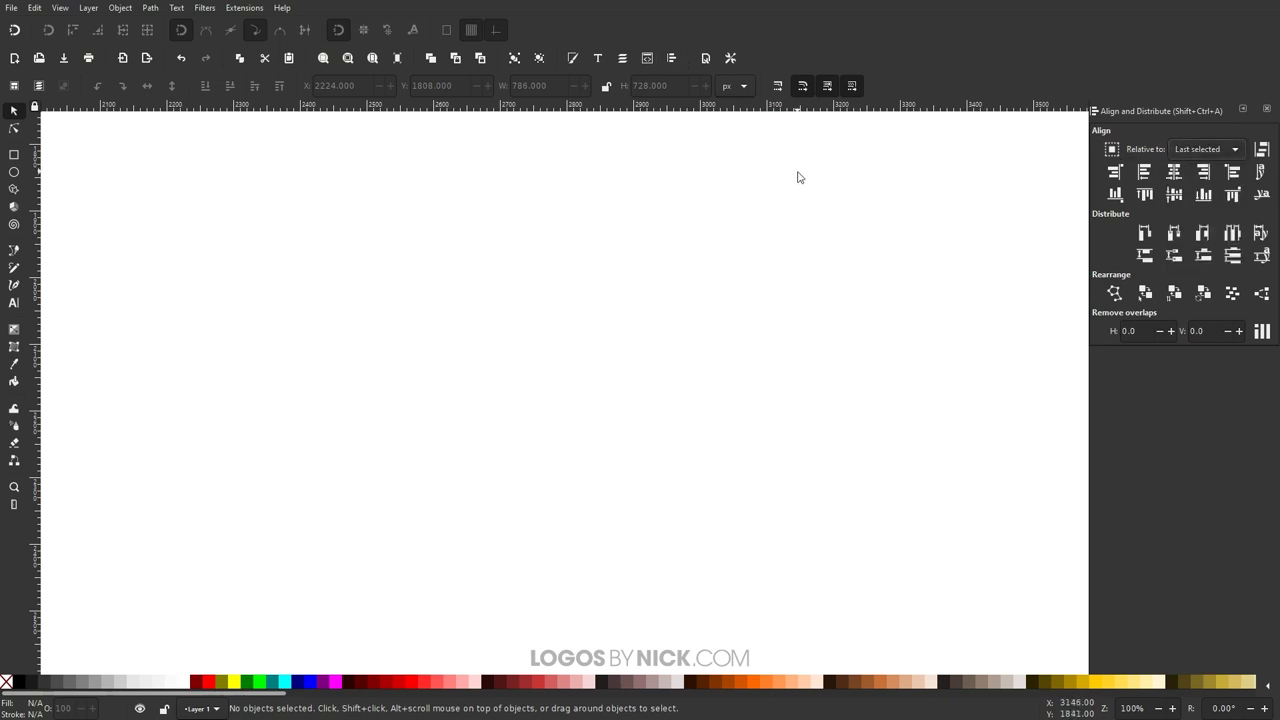
left_click(574, 60)
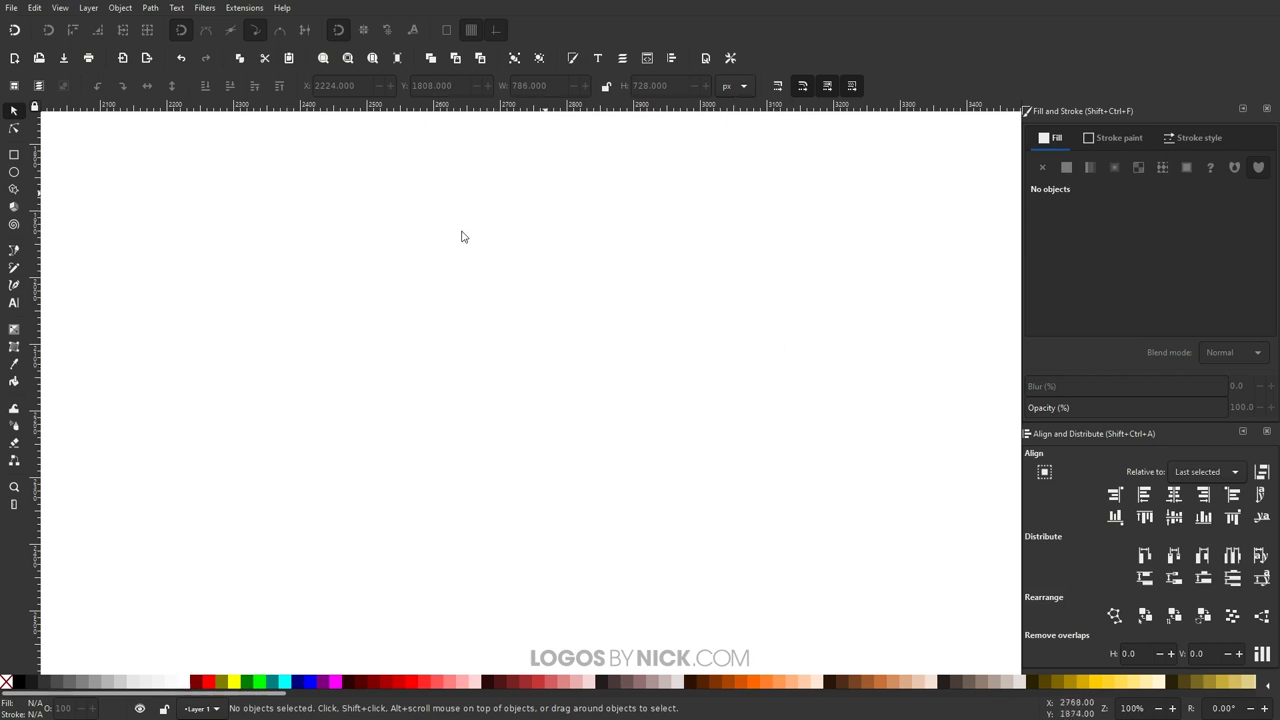
Step: Draw a 400 px circle with the Ellipse tool and move it toward the page centre
left_click(14, 172)
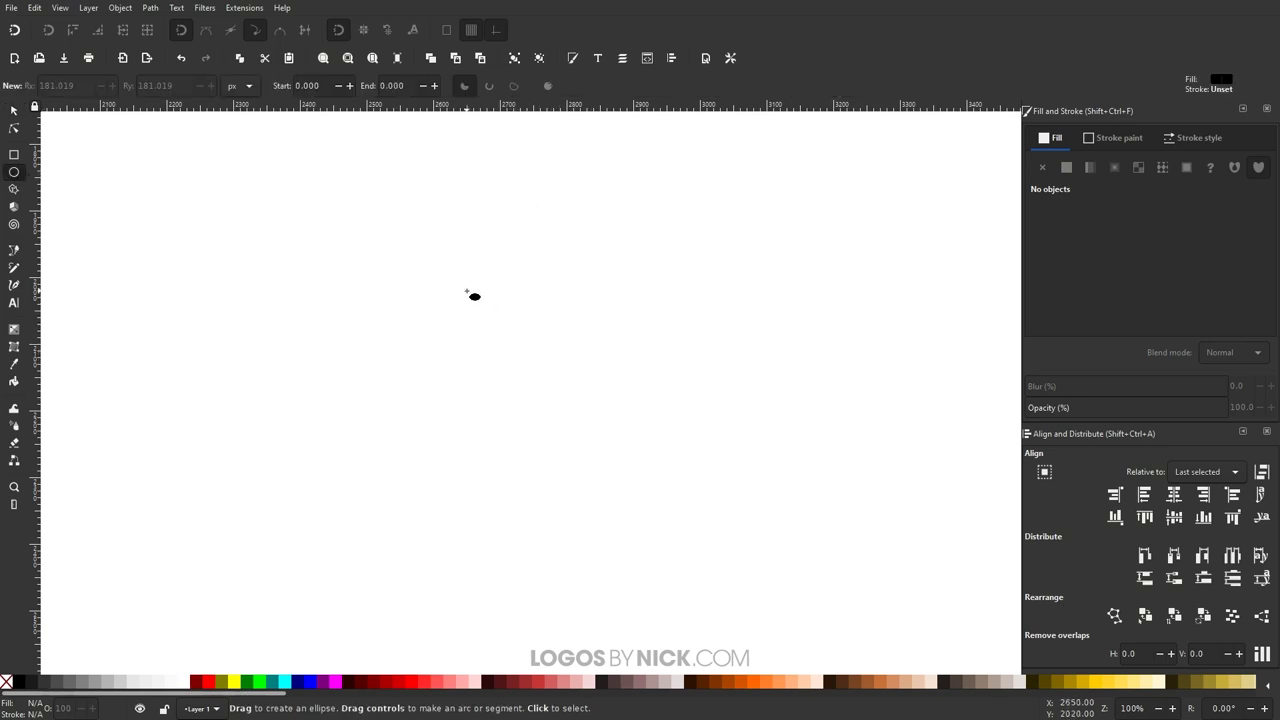
mouse_move(499, 297)
left_mouse_down()
mouse_move(677, 446)
mouse_move(642, 430)
left_mouse_up()
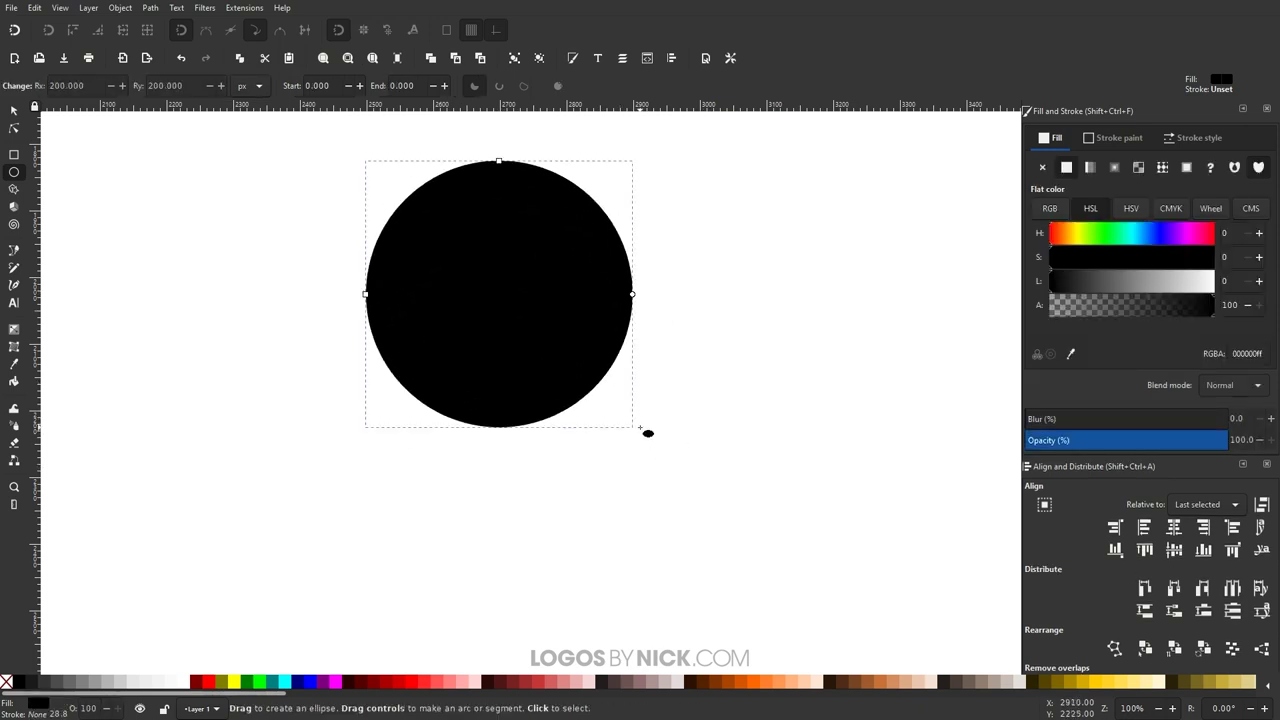
left_click(15, 113)
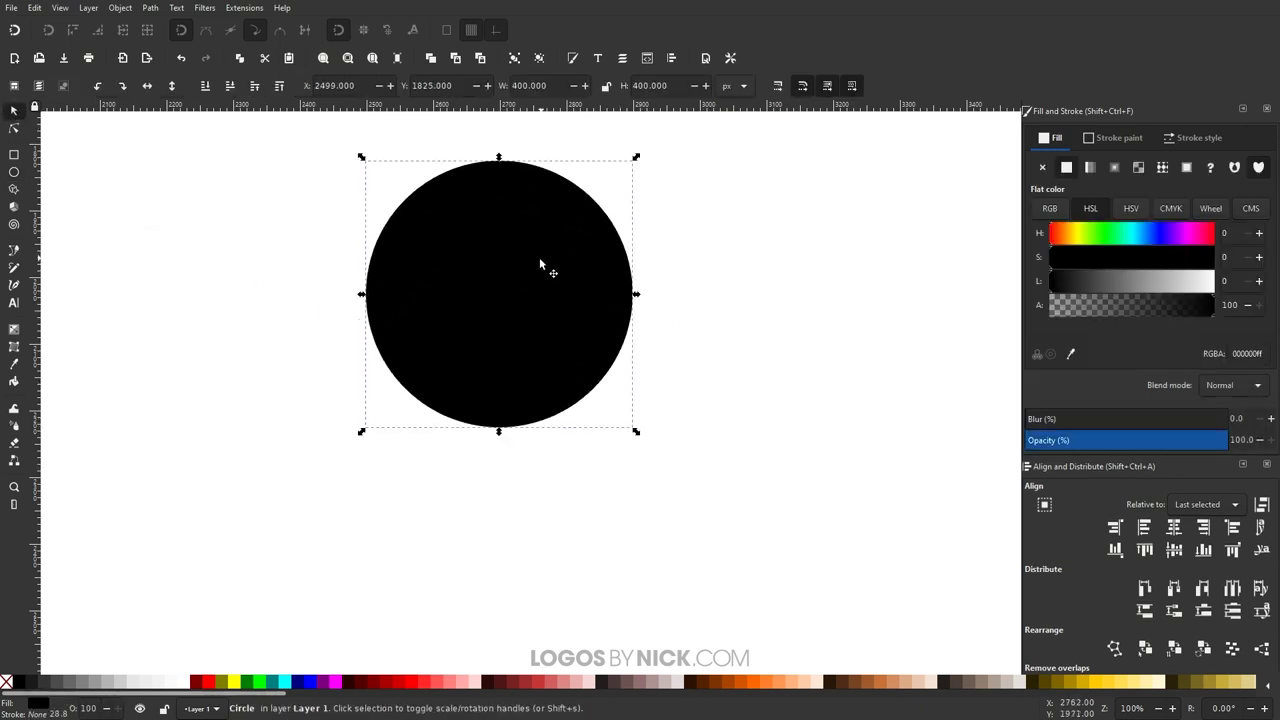
left_click_drag(539, 257, 593, 354)
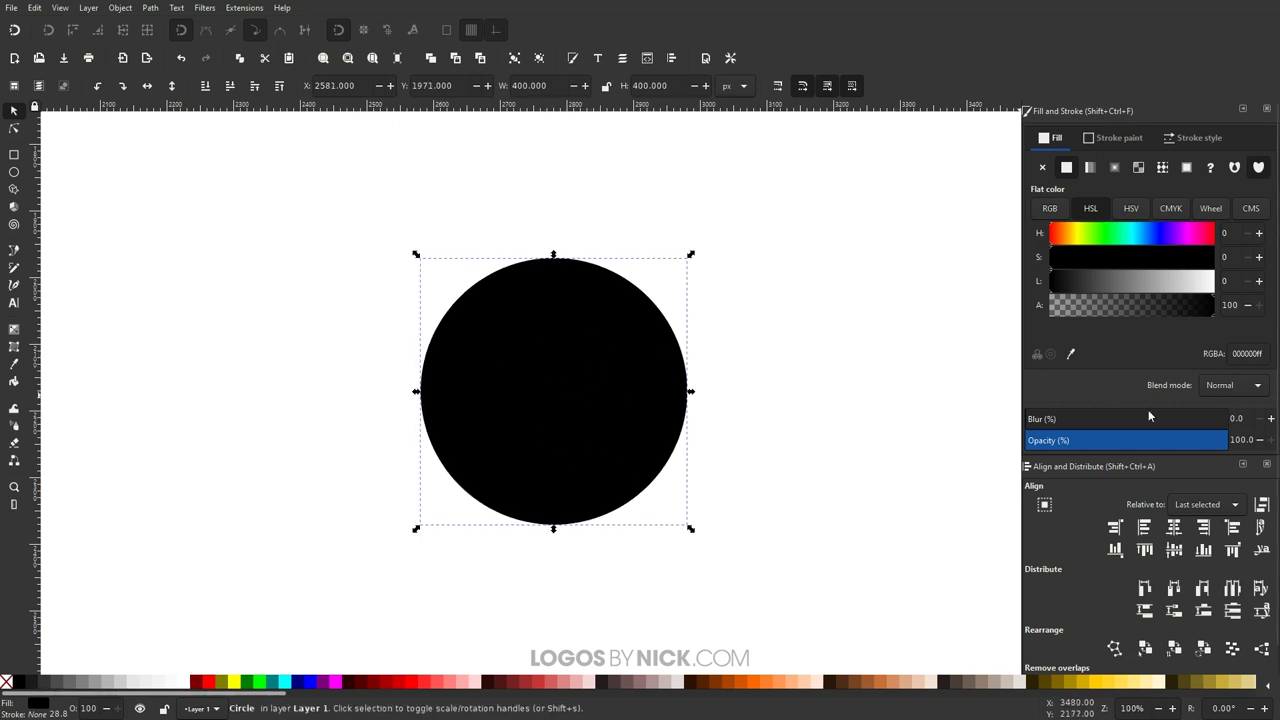
Step: Lower the circle's opacity to about 57% so it appears grey
mouse_move(1152, 443)
left_mouse_down()
mouse_move(1118, 443)
mouse_move(1141, 444)
left_mouse_up()
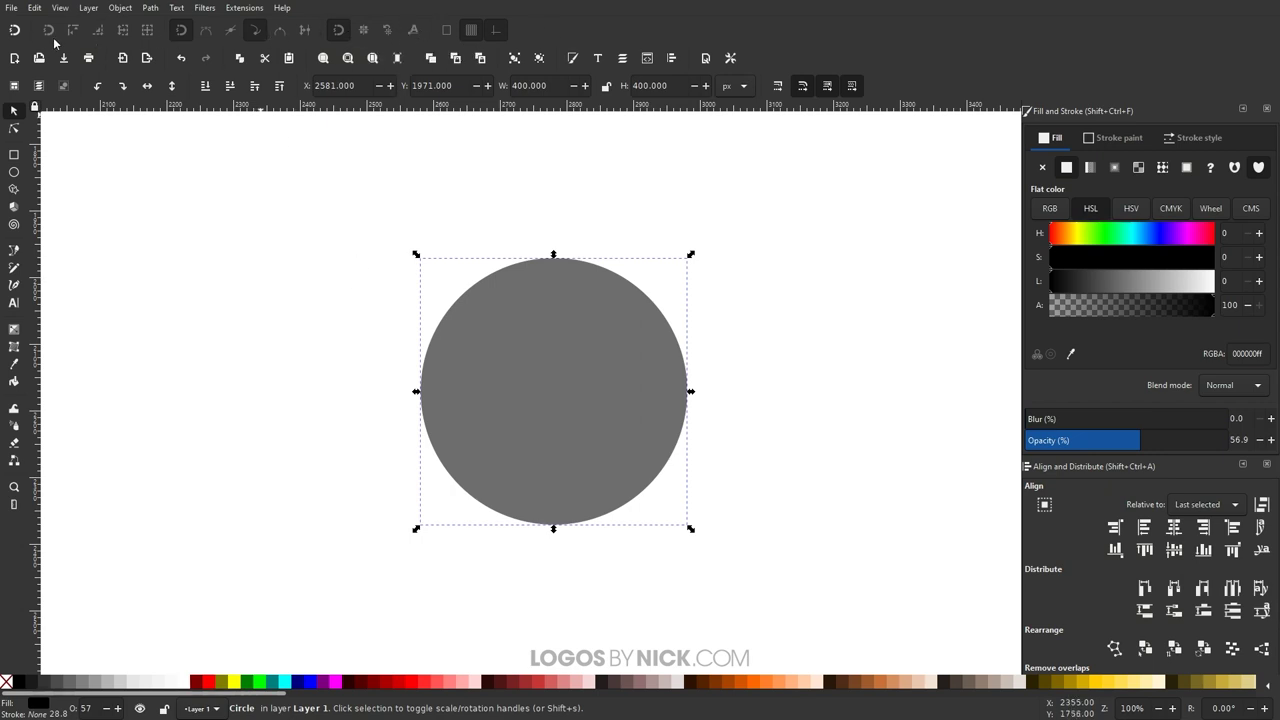
left_click(14, 30)
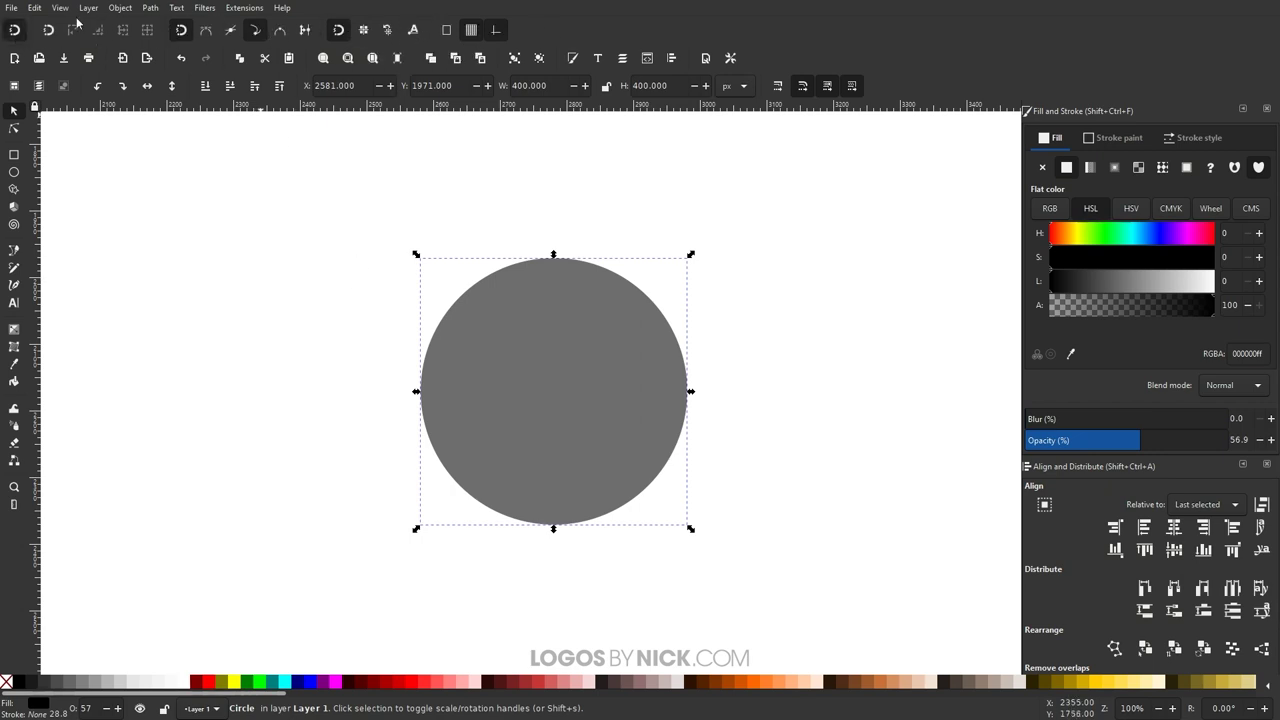
left_click(14, 30)
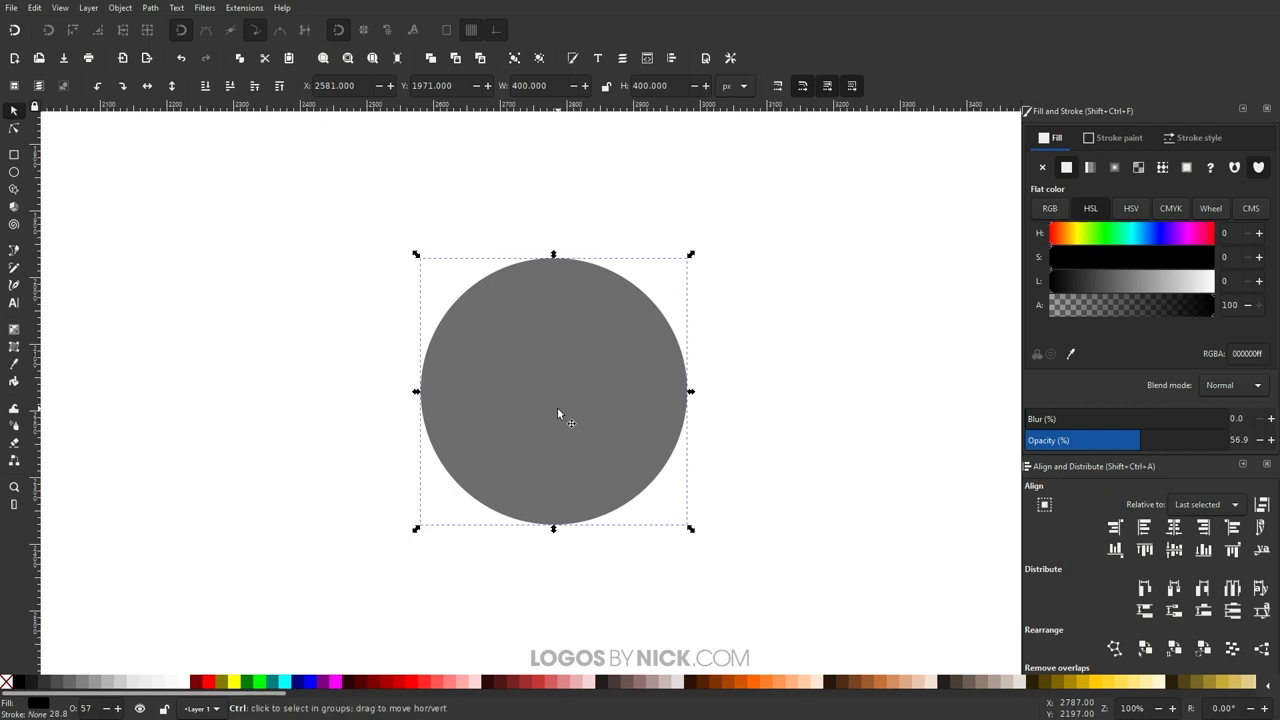
Step: Duplicate the grey circle, fill it lime green, shrink it to about 159 px, and place it low inside
key("ctrl+z")
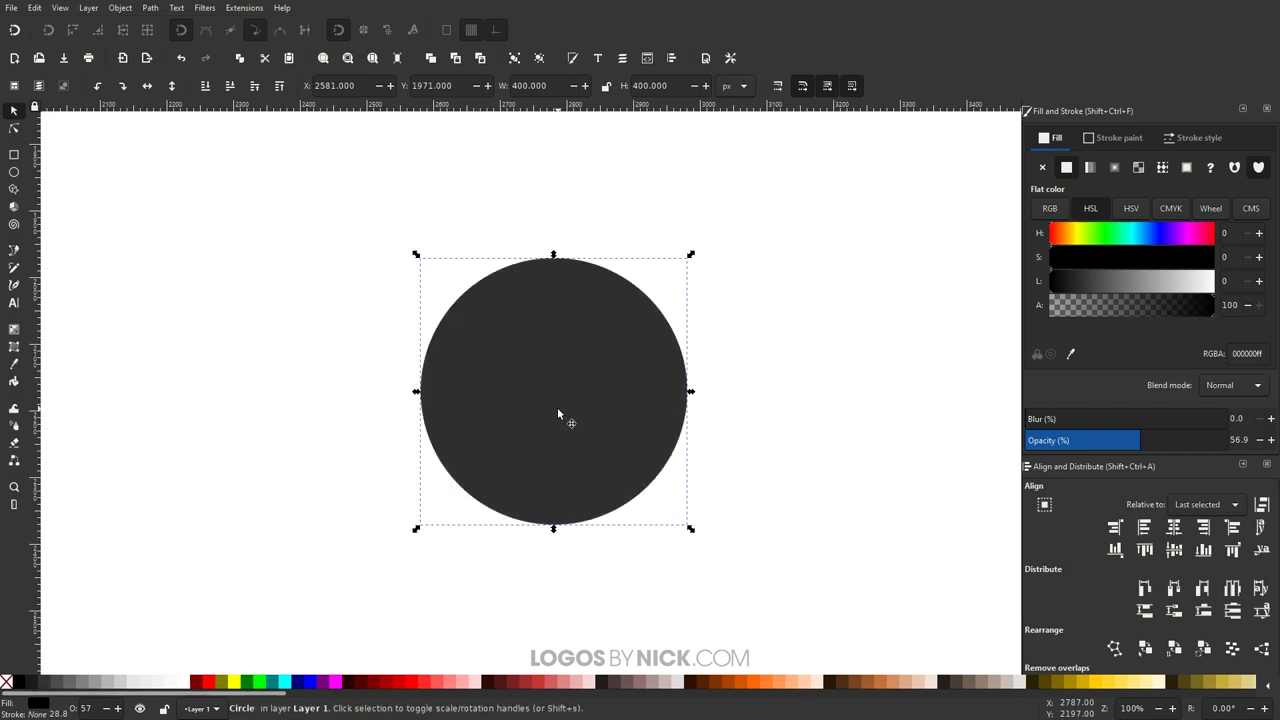
left_click(259, 682)
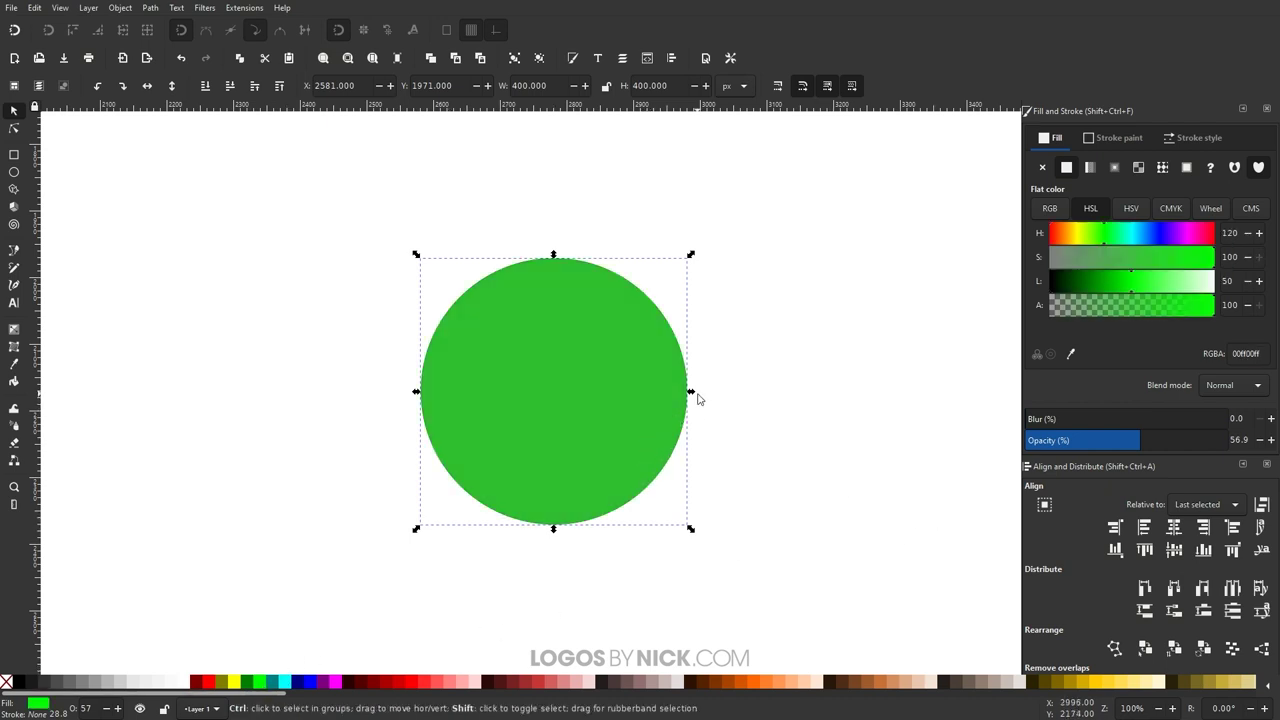
left_click_drag(694, 392, 602, 405)
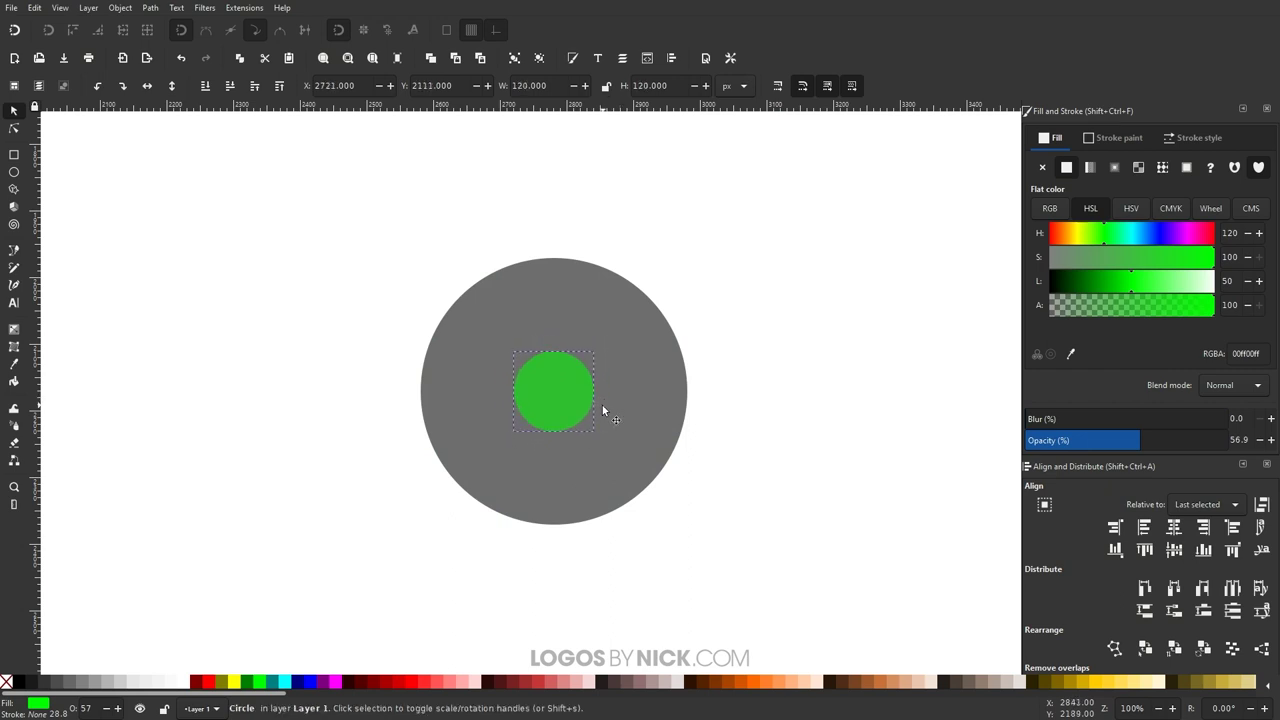
left_click_drag(538, 352, 548, 448)
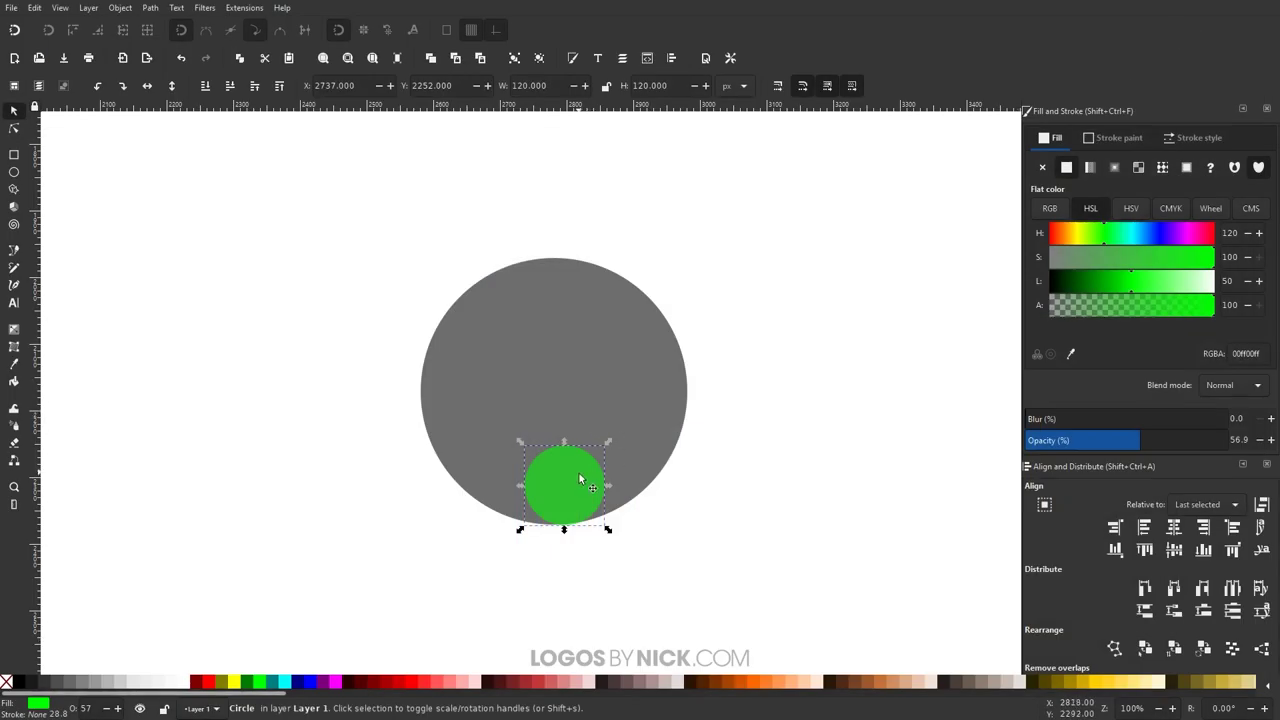
mouse_move(579, 473)
left_mouse_down()
mouse_move(567, 414)
mouse_move(597, 443)
mouse_move(569, 446)
mouse_move(579, 470)
mouse_move(566, 492)
left_mouse_up()
Step: Enlarge the base green circle and add two duplicate cloud puffs to its left
left_click_drag(552, 443, 559, 424)
key("ctrl+d")
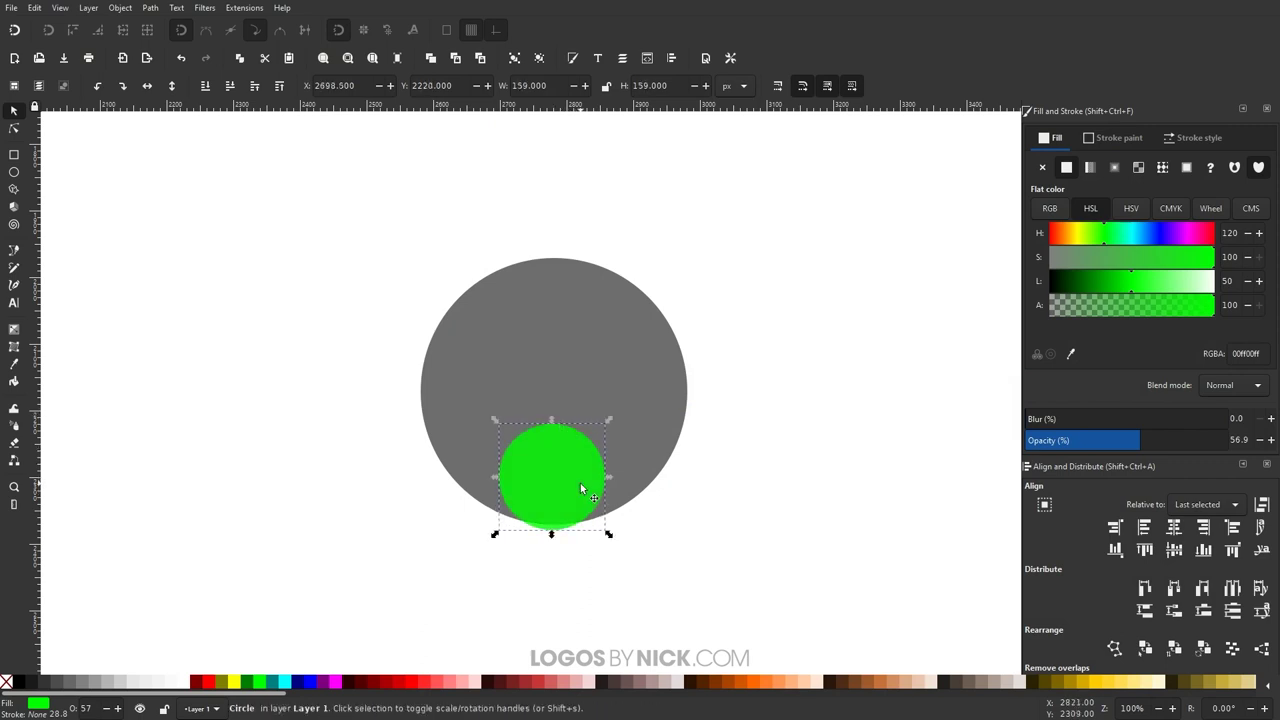
left_click_drag(576, 484, 440, 436)
key("ctrl+d")
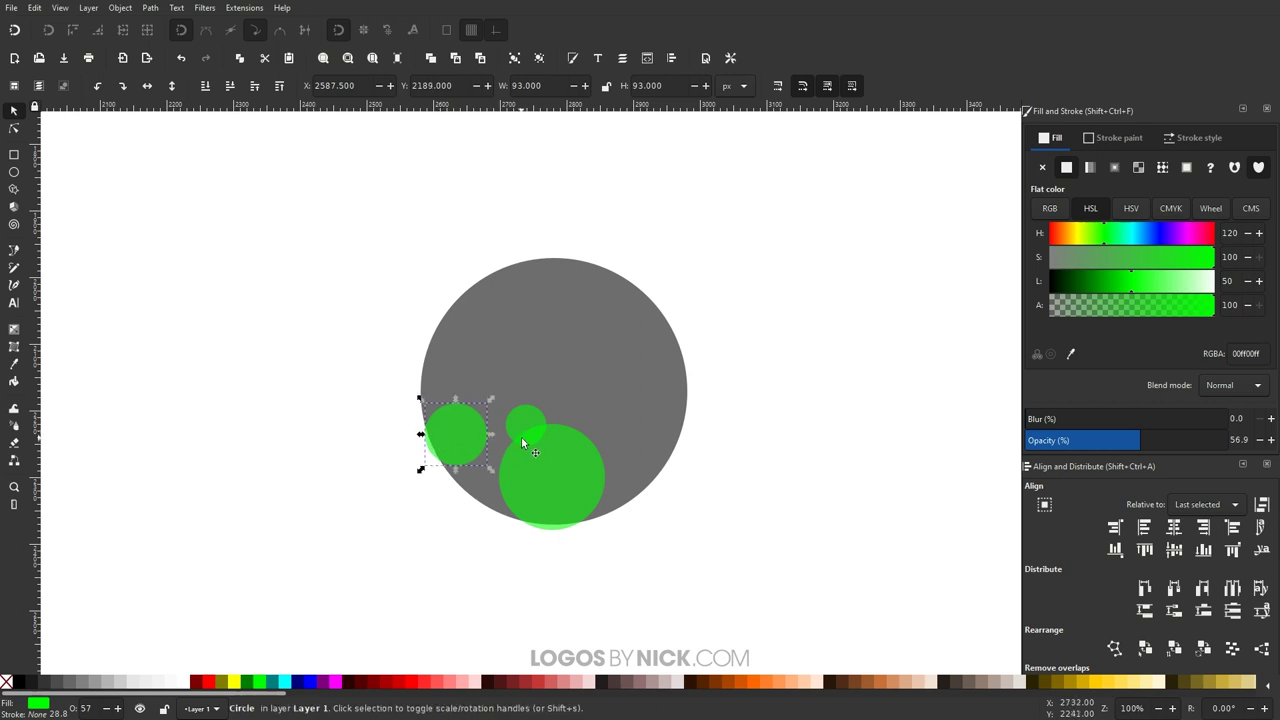
left_click_drag(521, 438, 495, 444)
Step: Shrink the big green circle to 137 px and copy the left puff to the right side
left_click(456, 455)
left_click(556, 488)
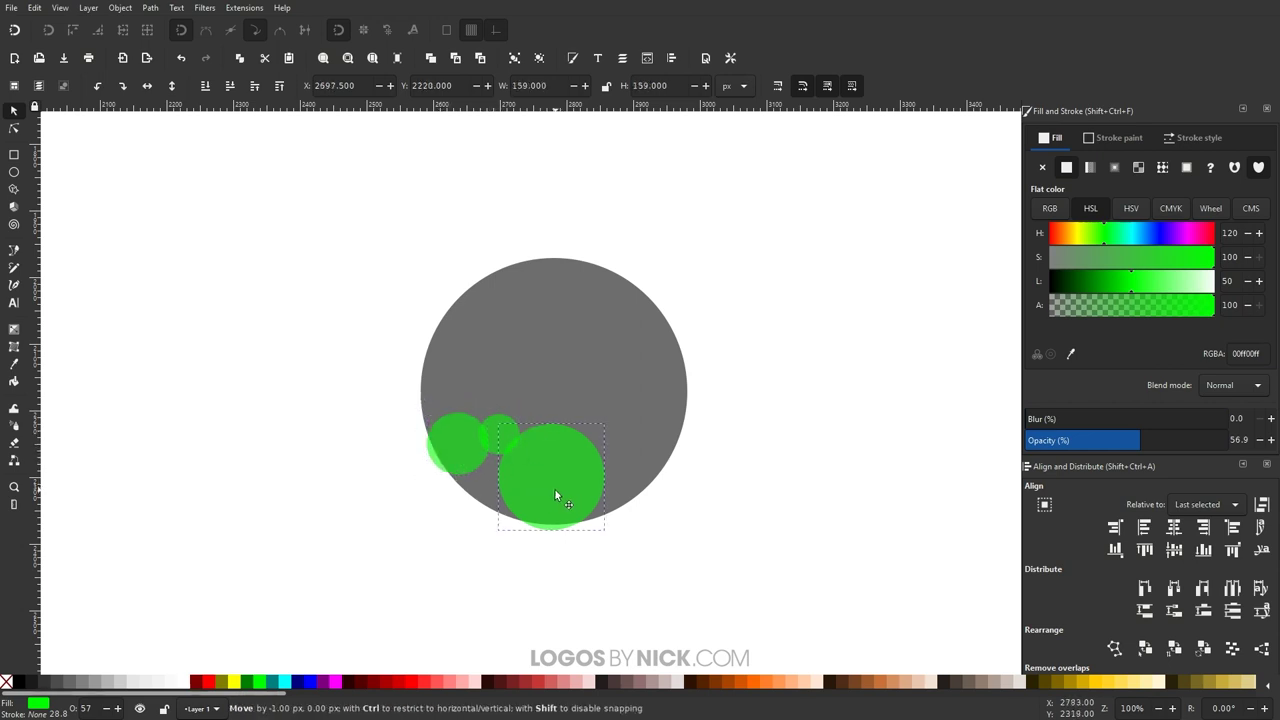
left_click_drag(607, 476, 591, 483)
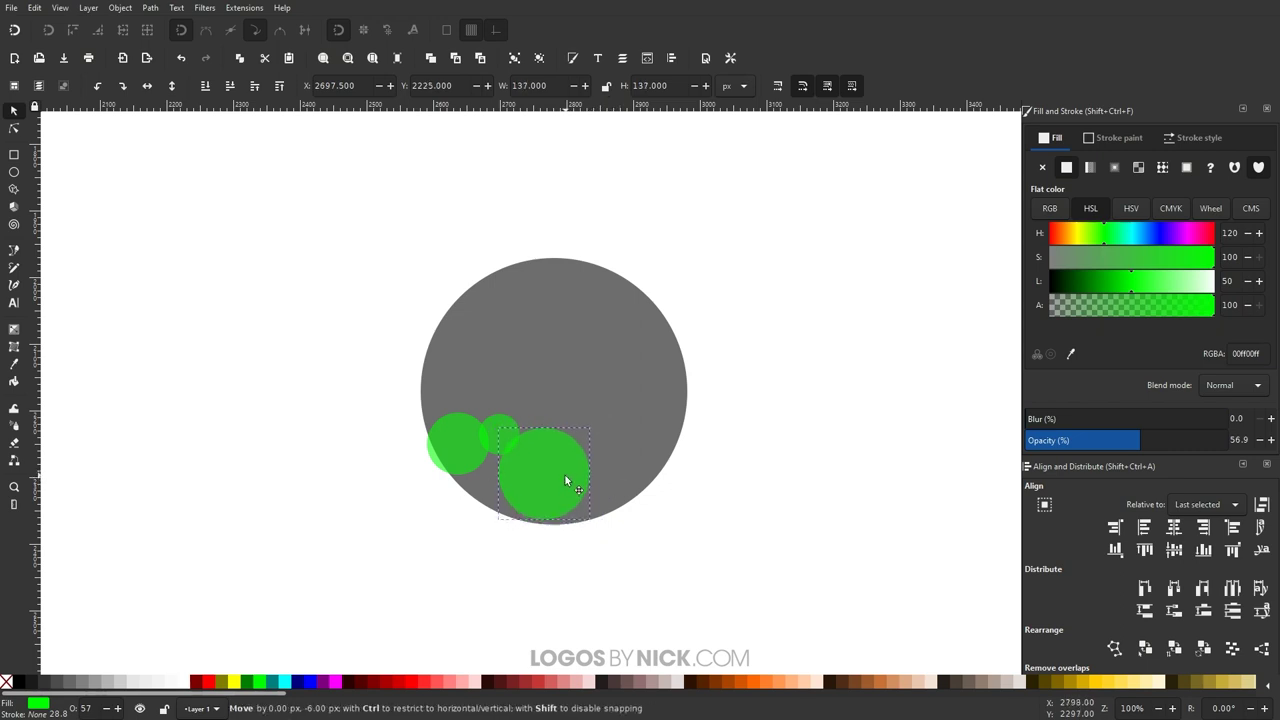
left_click(471, 454)
key("ctrl+d")
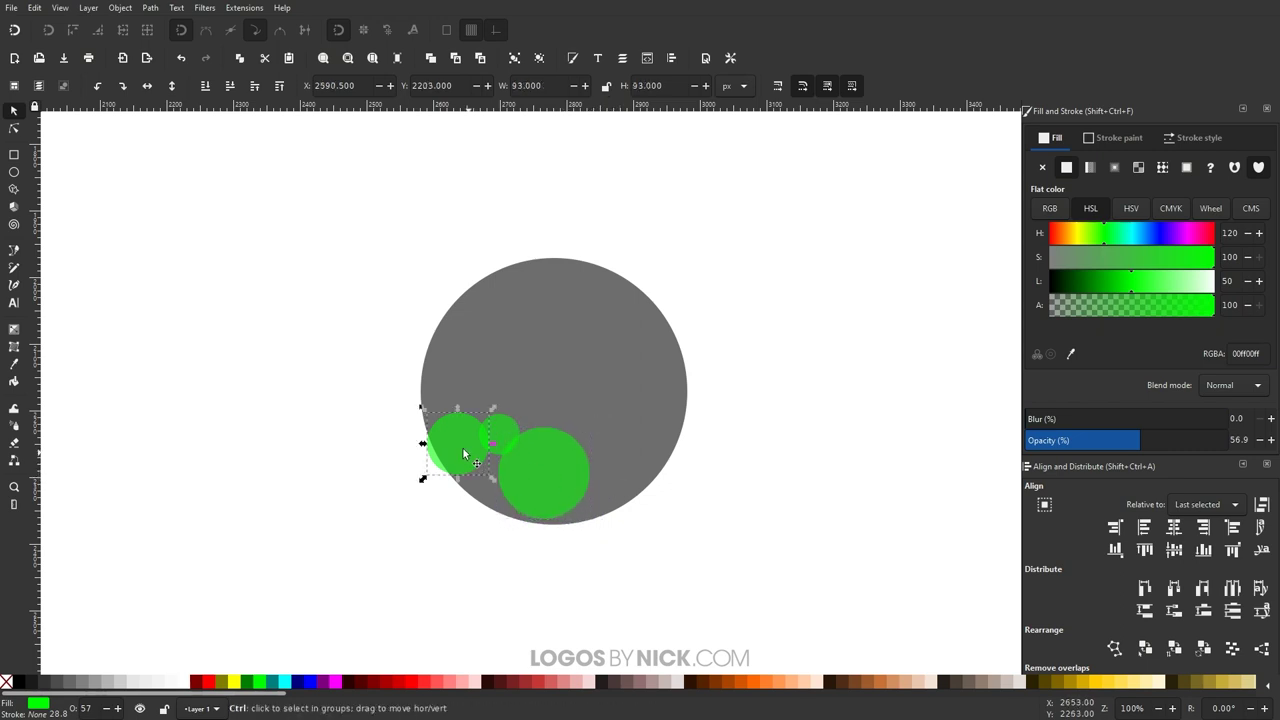
left_click_drag(470, 458, 643, 450)
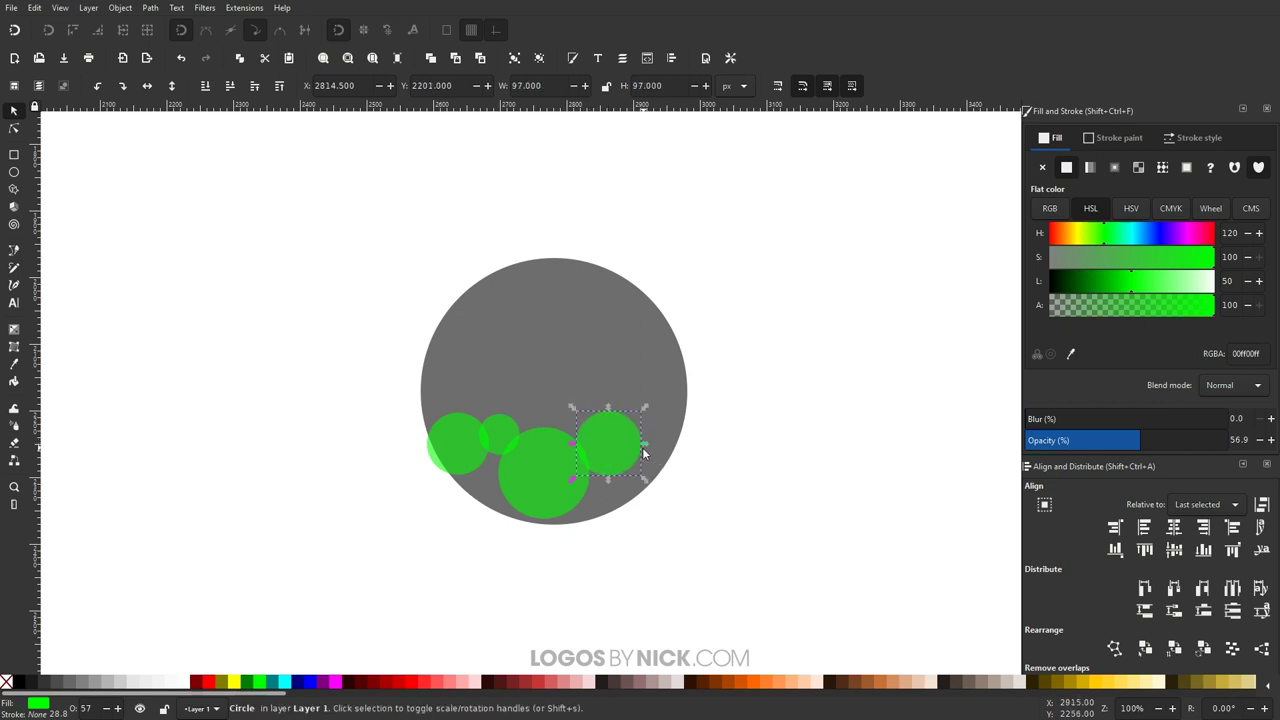
Step: Add more right-side puffs, one enlarged to 142 px on the big circle's bottom edge
left_click(502, 436)
left_click_drag(502, 434, 693, 435)
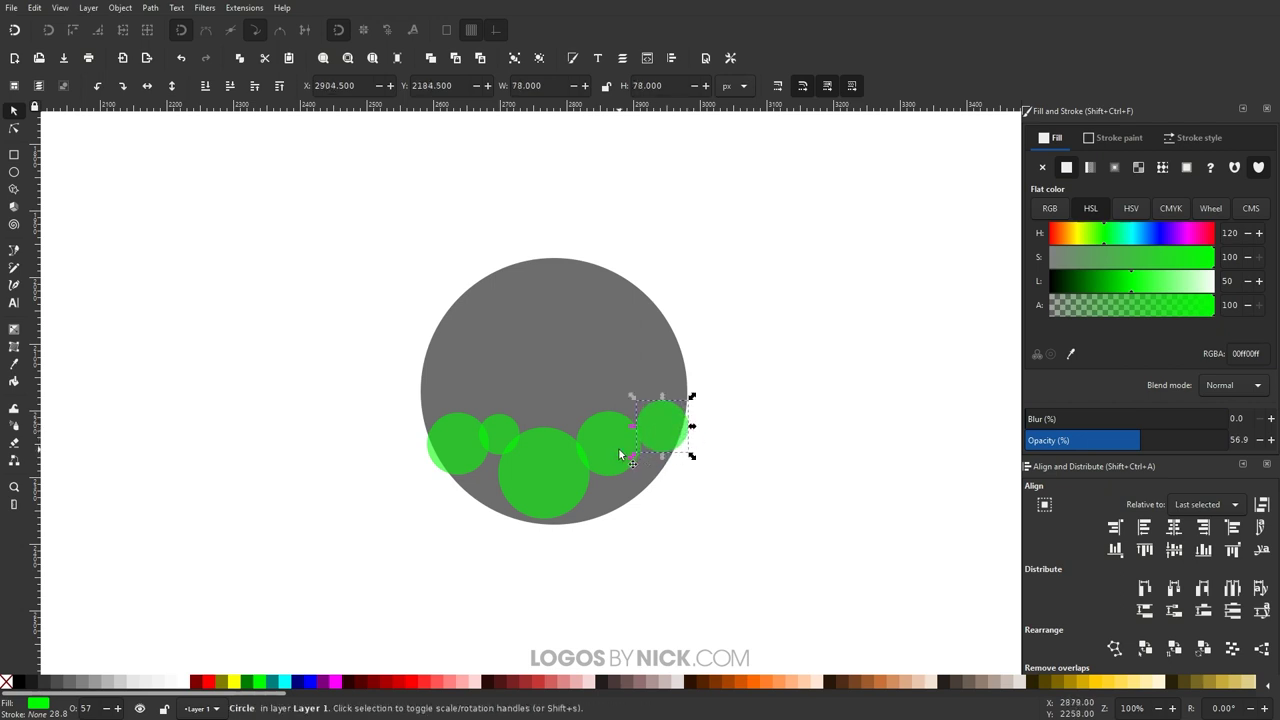
left_click(610, 445)
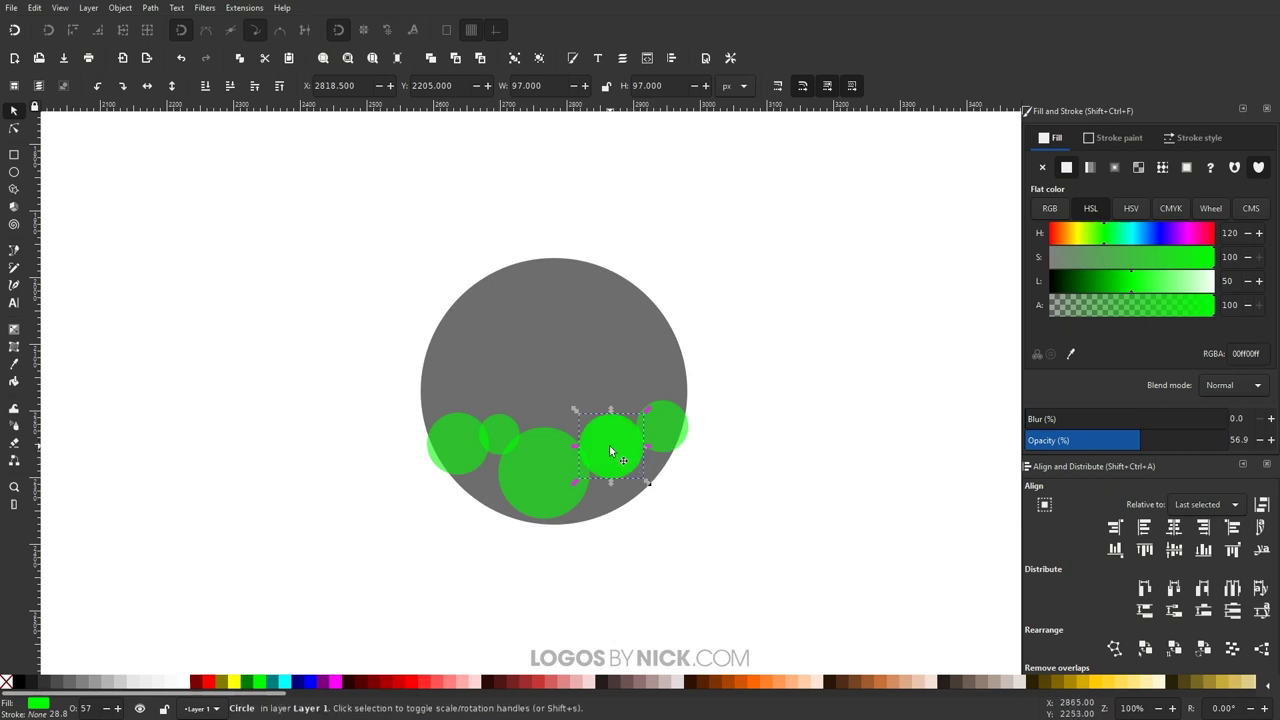
left_click_drag(613, 440, 645, 556)
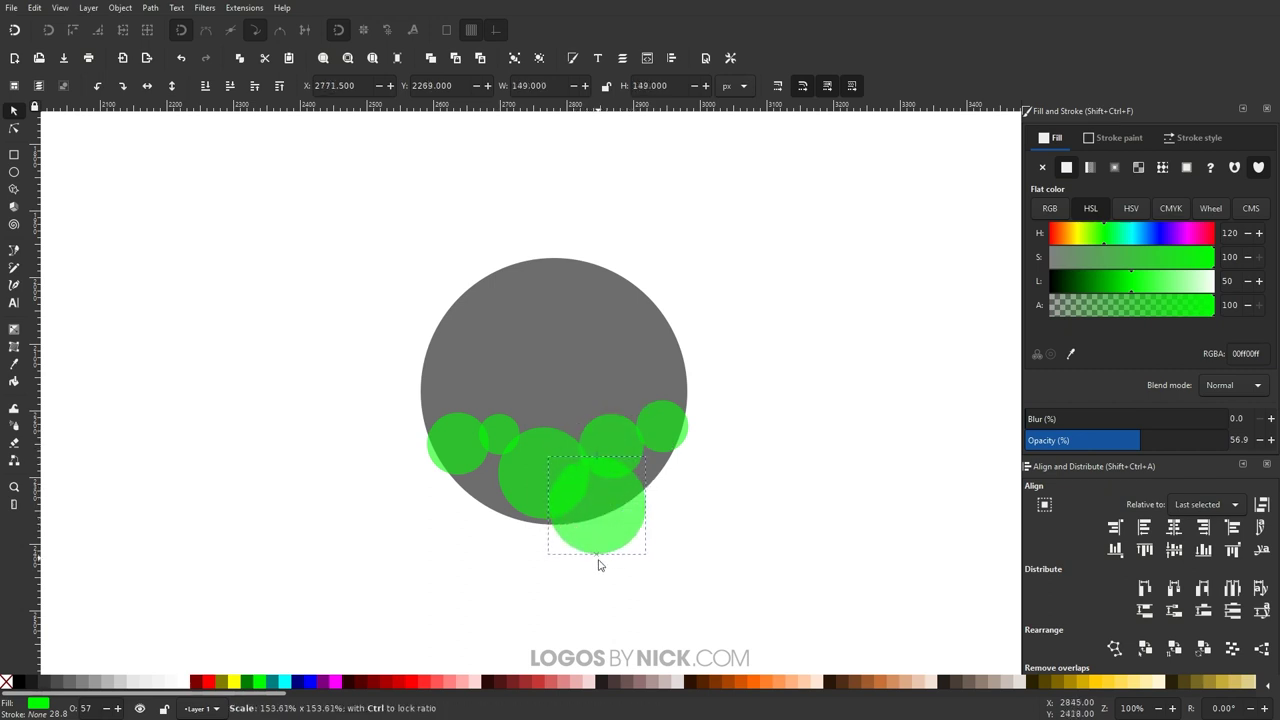
left_click_drag(600, 508, 652, 484)
key("ctrl+d")
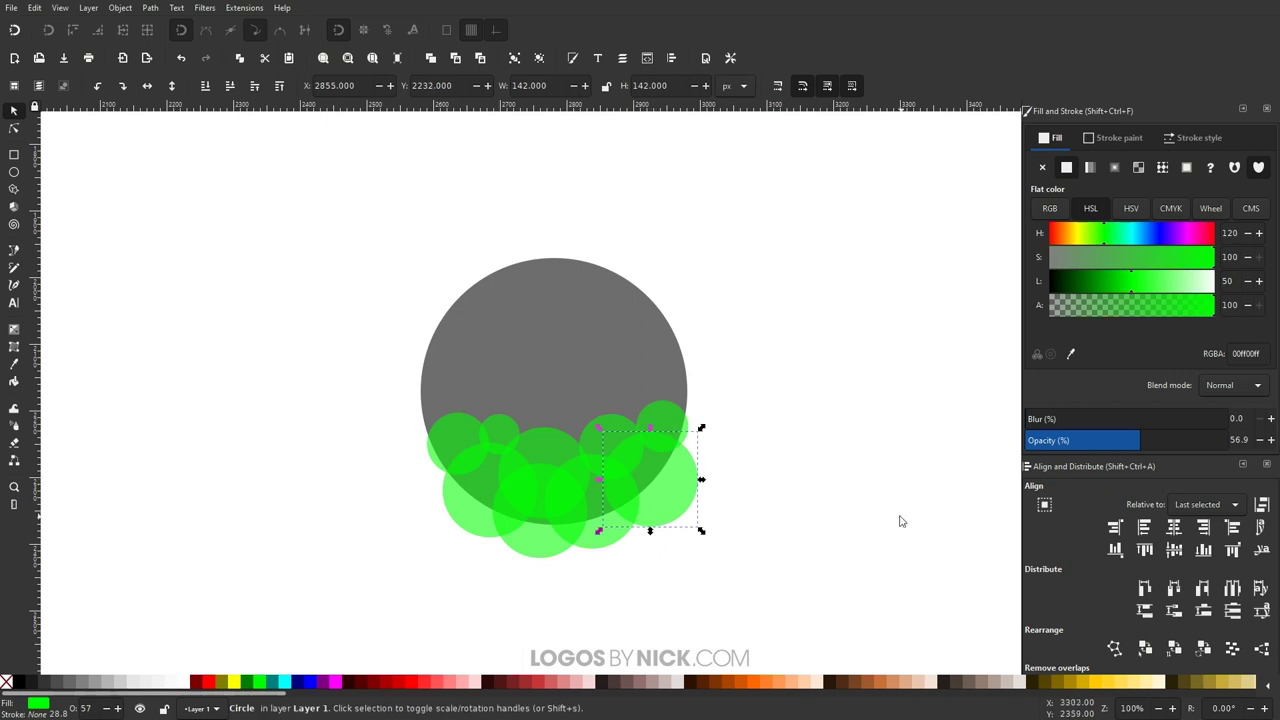
Step: Select the leftmost green circle and minimize the Photos reference image viewer
left_click(757, 480)
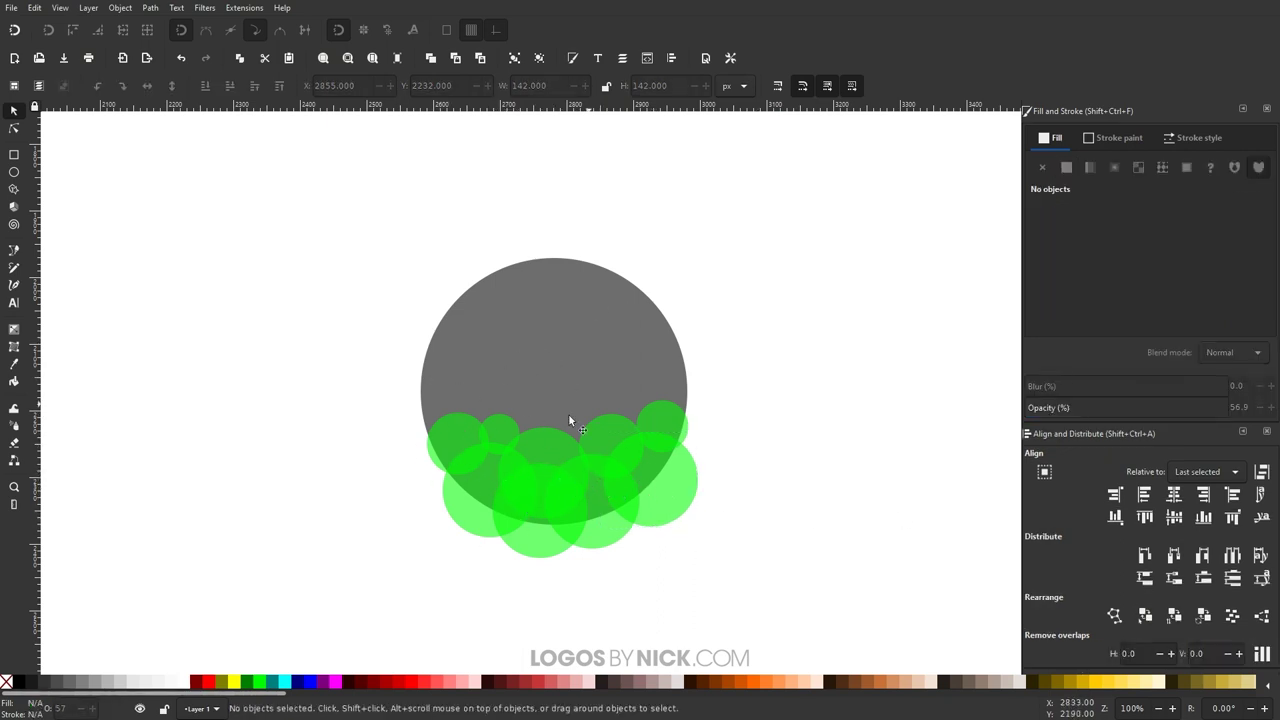
scroll(453, 465, "up", 7)
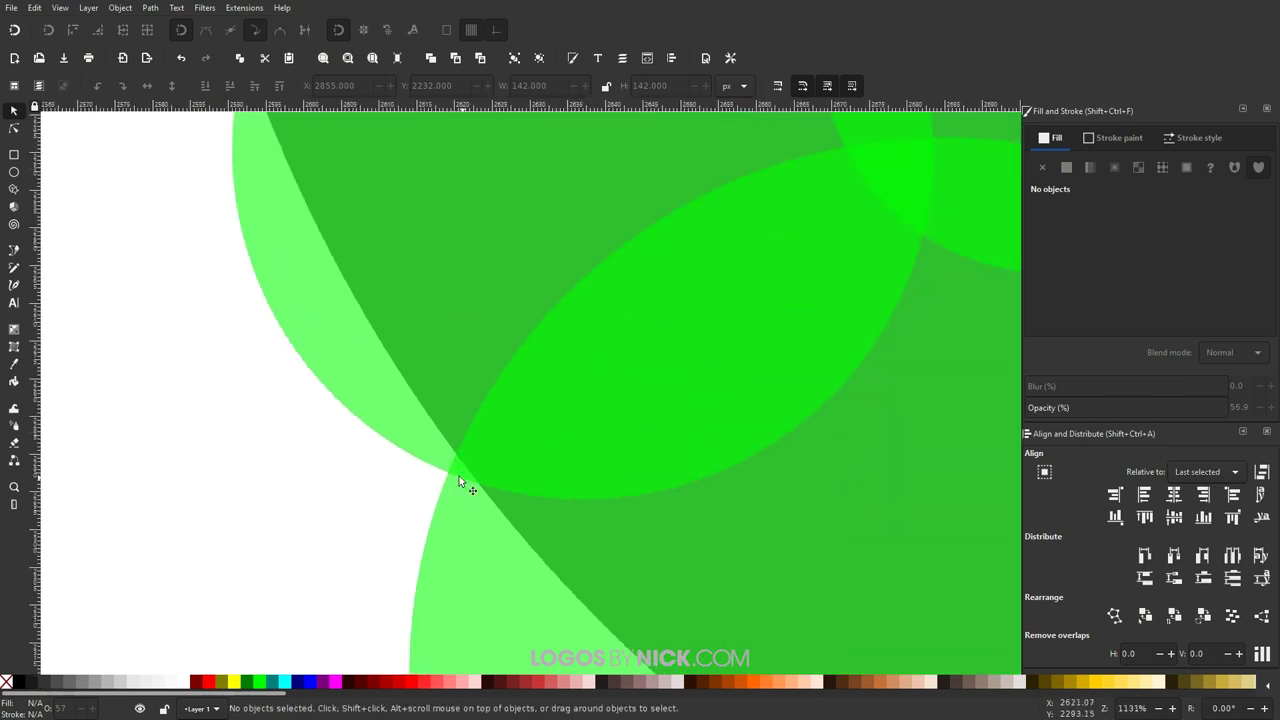
scroll(545, 432, "down", 7)
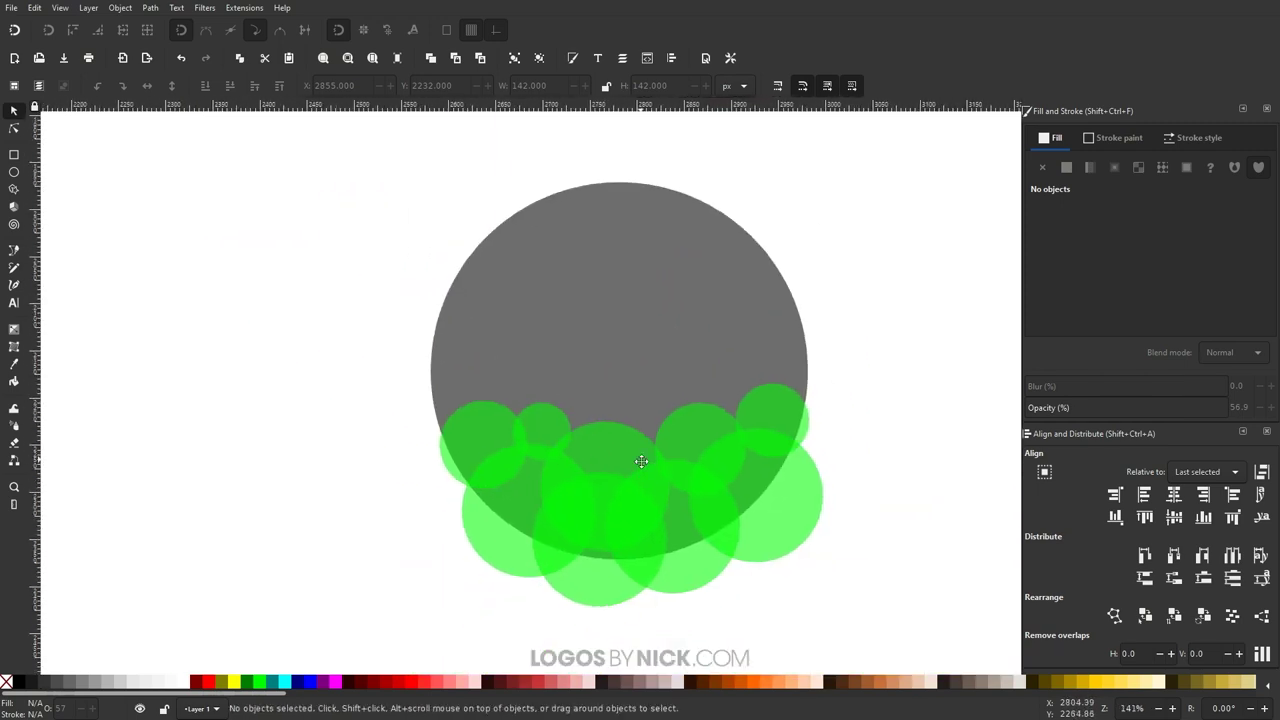
left_click(523, 451)
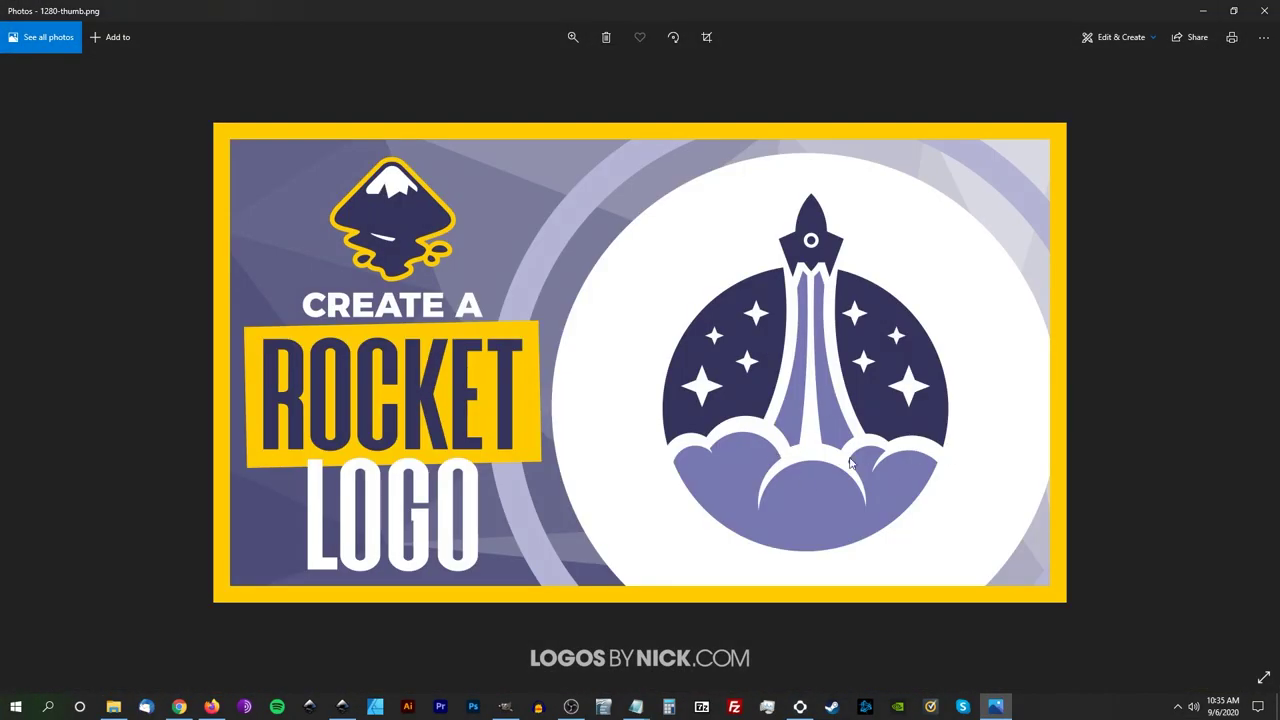
left_click(1203, 10)
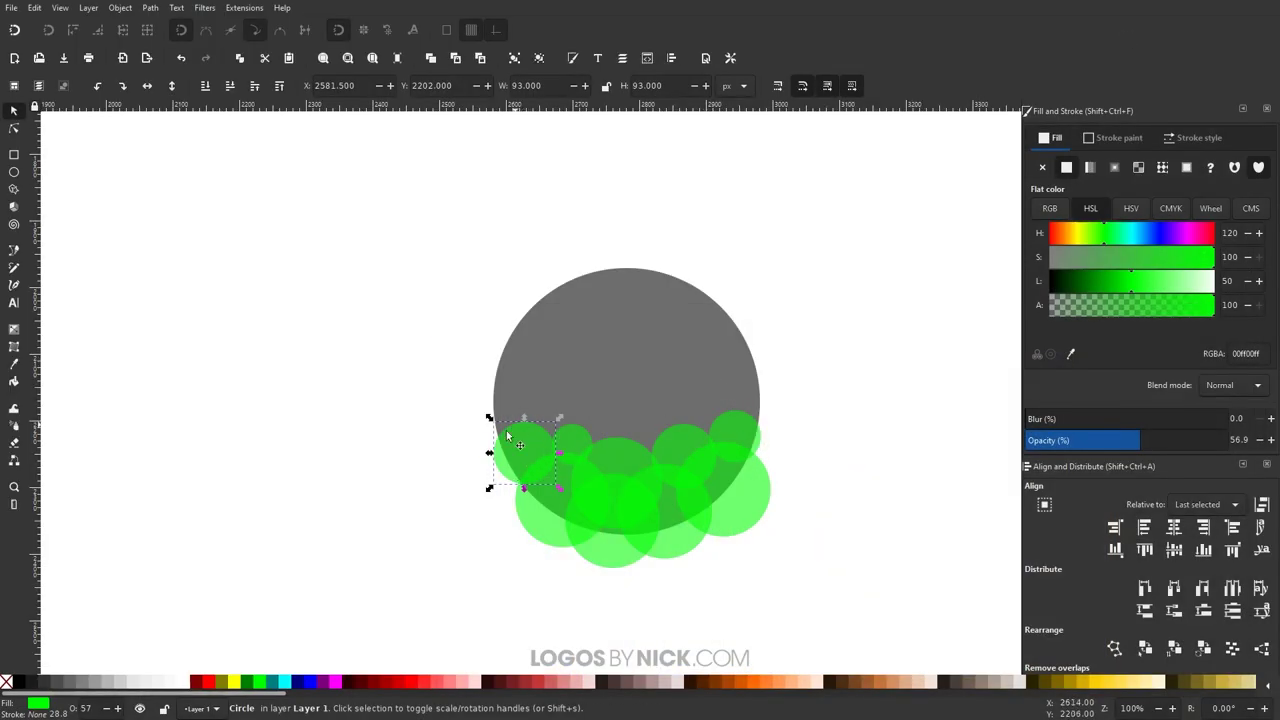
Step: Raise the leftmost cloud circle to the top and fill it red
scroll(547, 439, "up", 2)
scroll(553, 451, "down", 1)
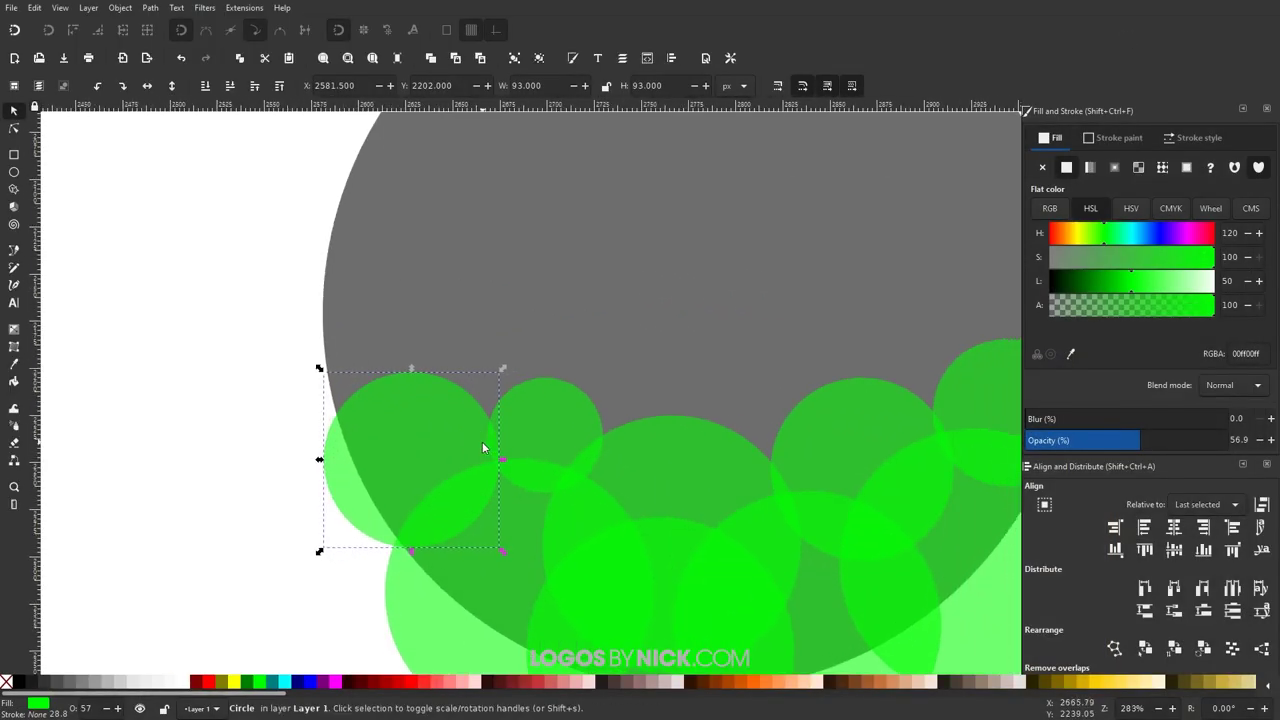
scroll(441, 455, "up", 2)
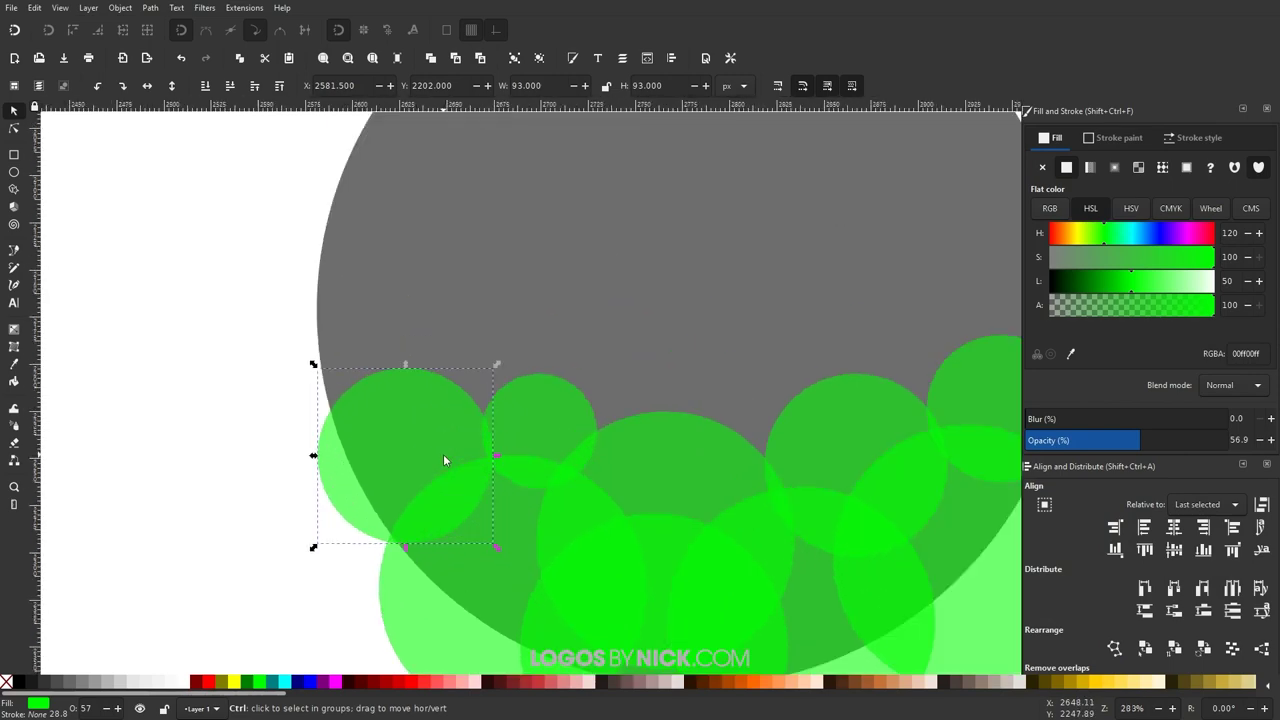
scroll(561, 501, "down", 3)
scroll(561, 501, "right", 2)
scroll(600, 460, "left", 5)
scroll(600, 460, "up", 1)
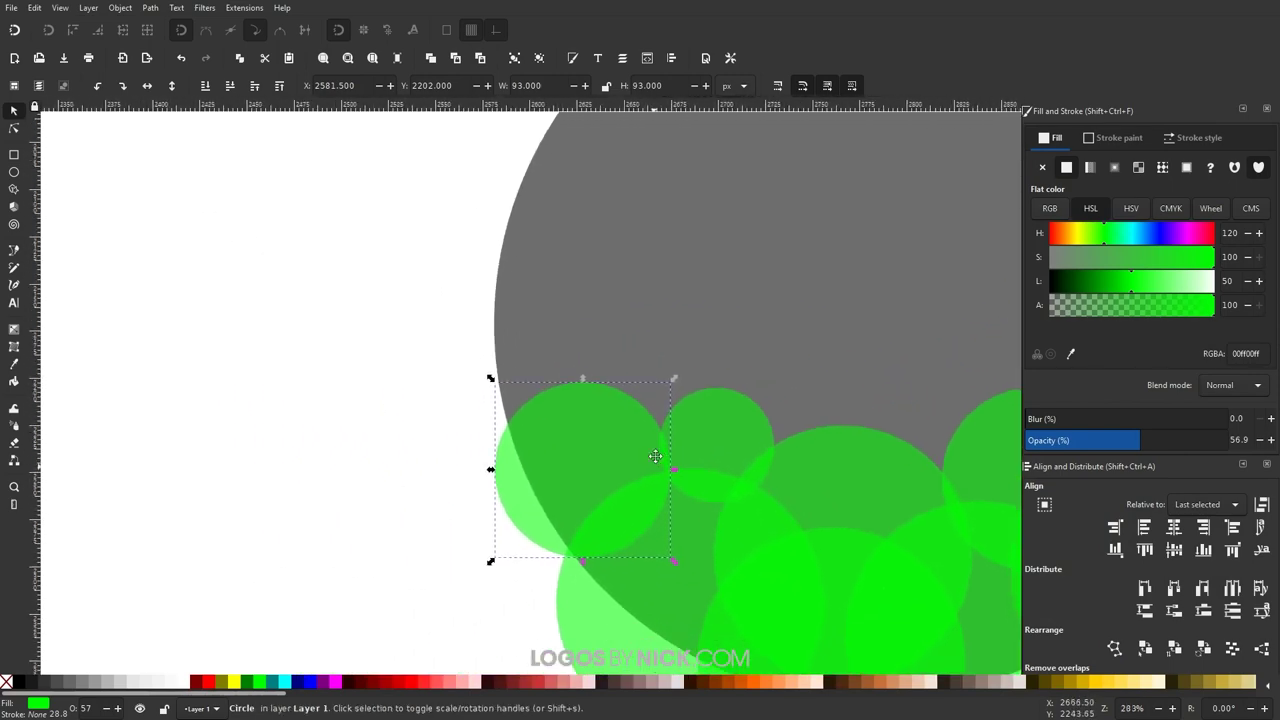
scroll(450, 470, "right", 10)
scroll(370, 477, "left", 3)
scroll(370, 477, "left", 3)
scroll(370, 477, "down", 1)
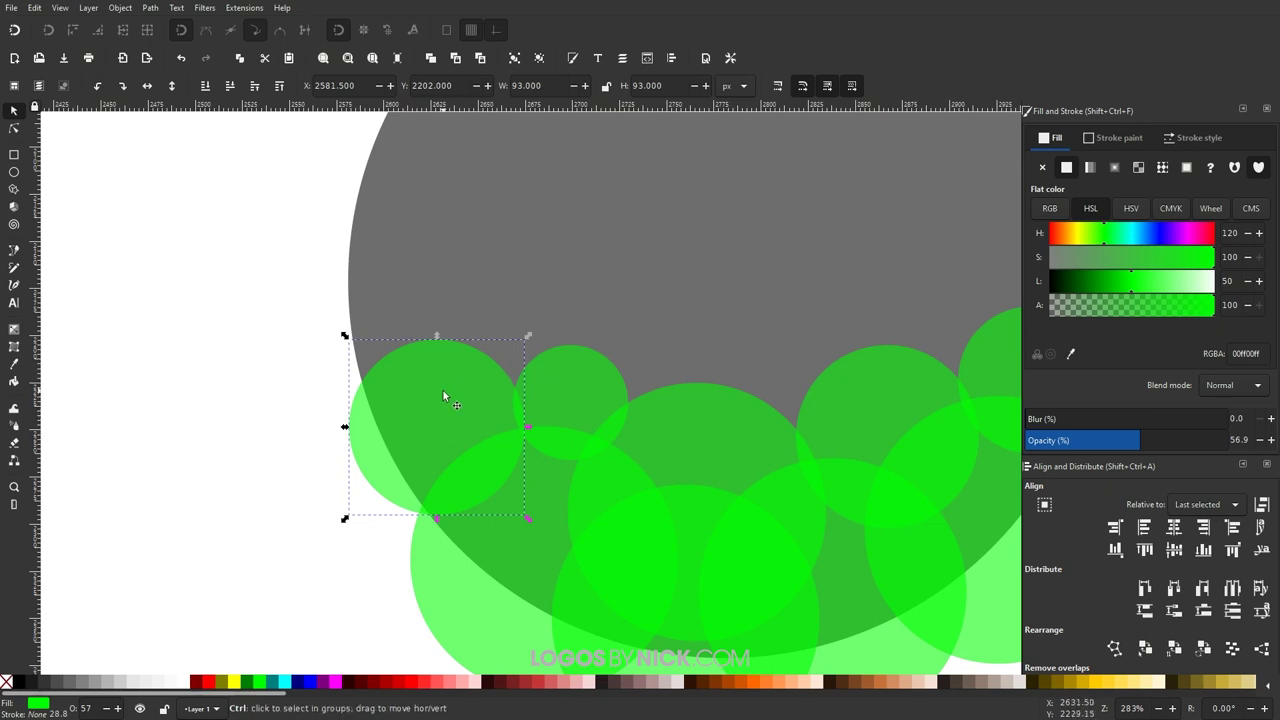
key("Home")
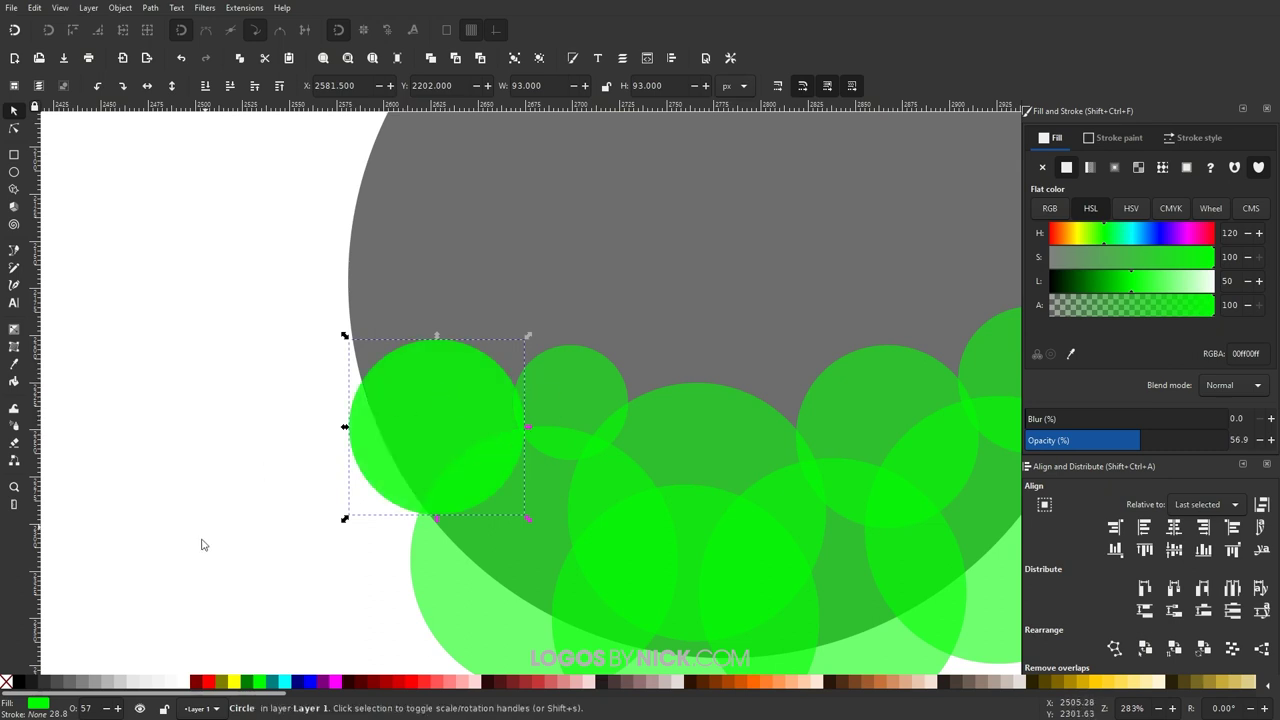
left_click(210, 683)
Step: Duplicate the red circle, fill the copy green and offset it slightly down-left
scroll(595, 440, "right", 1)
scroll(541, 430, "down", 1)
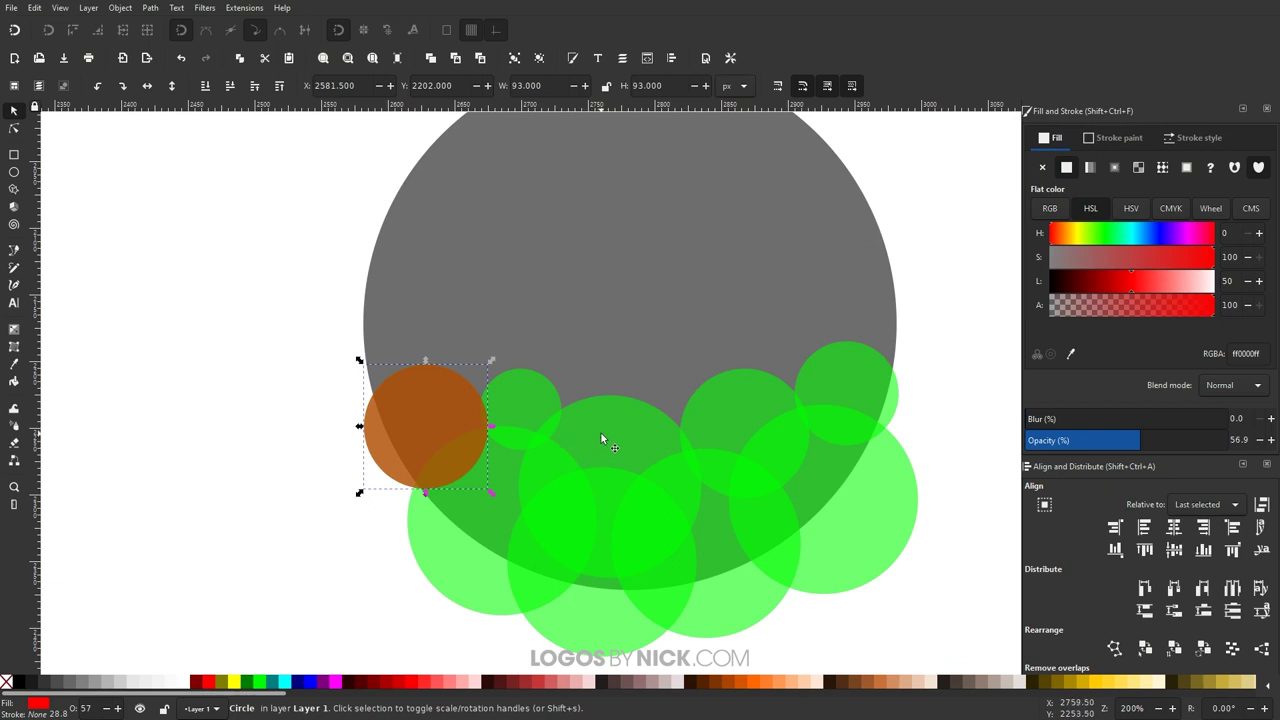
key("ctrl")
key("ctrl+z")
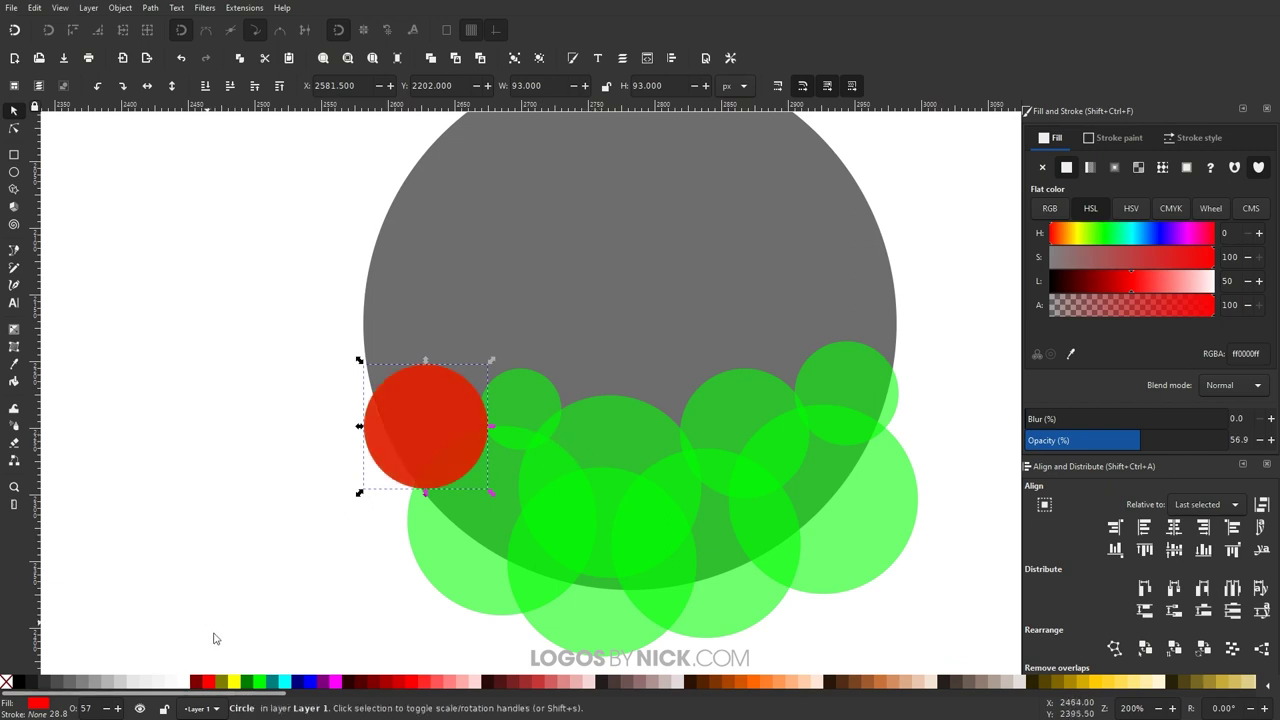
left_click(258, 682)
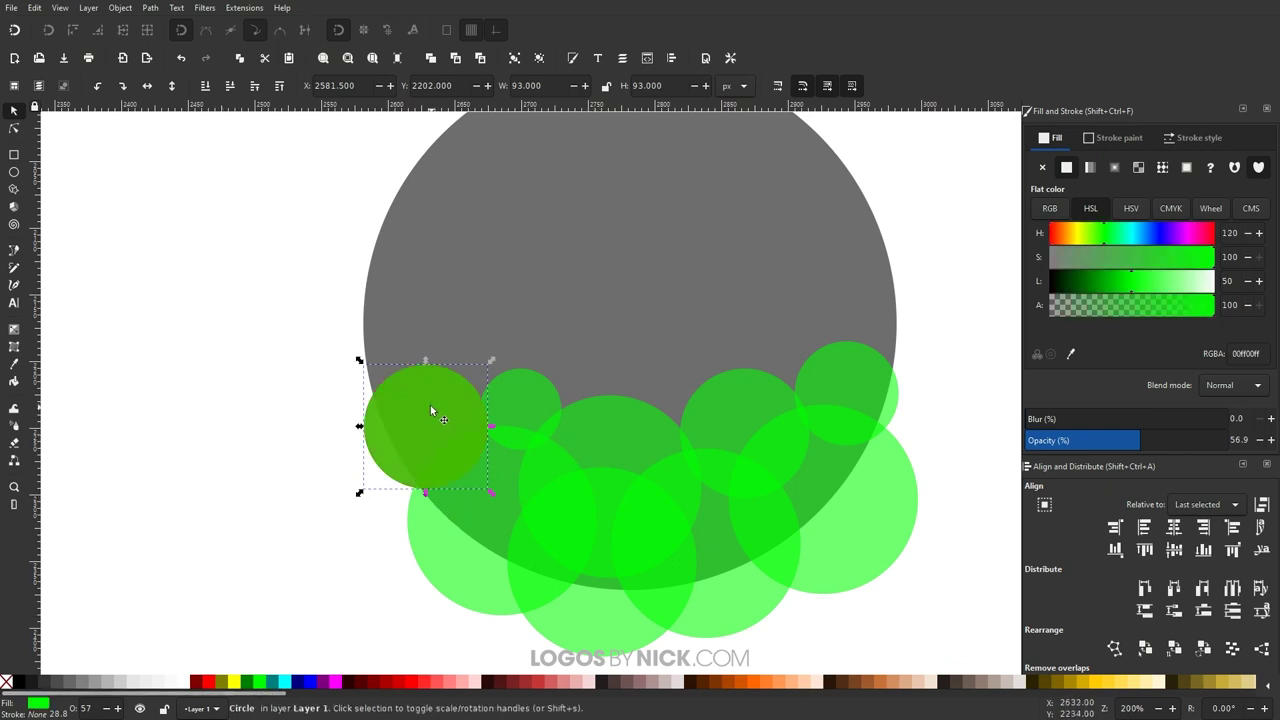
left_click_drag(431, 406, 419, 427)
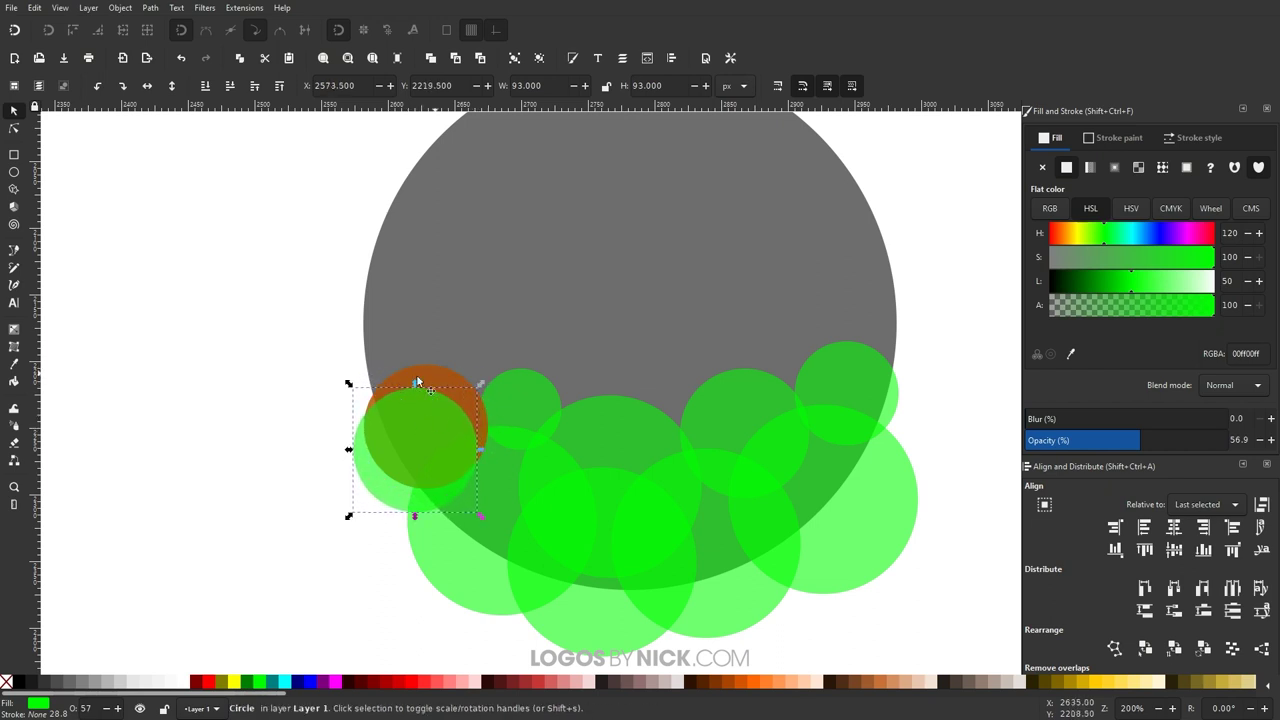
left_click_drag(434, 445, 439, 436)
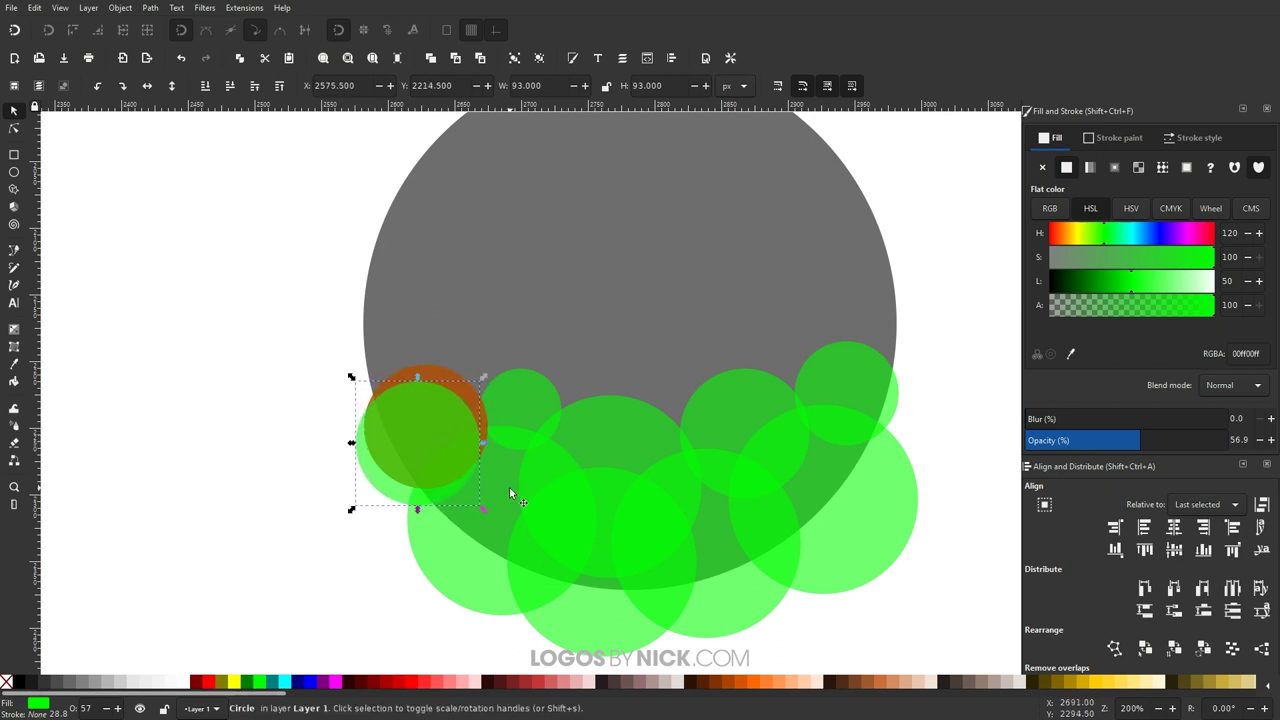
Step: Subtract the green copy from the red circle with Path > Difference
left_click(448, 380, "shift")
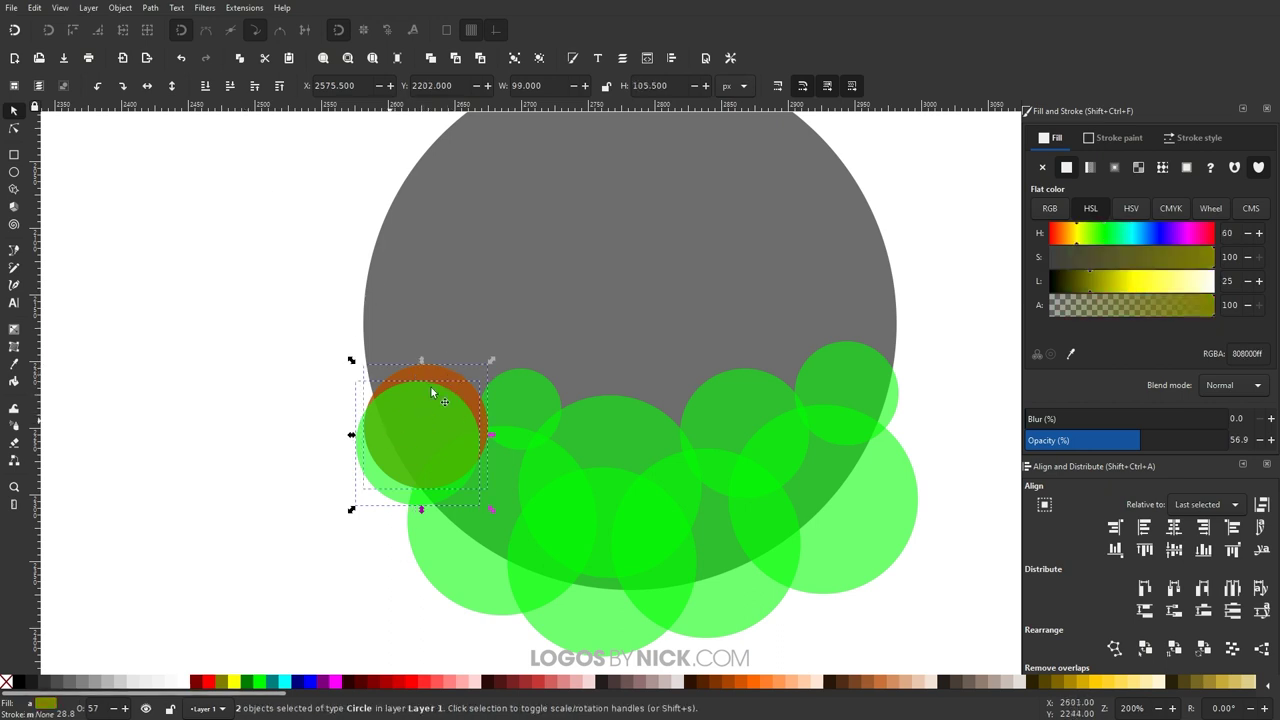
left_click(152, 8)
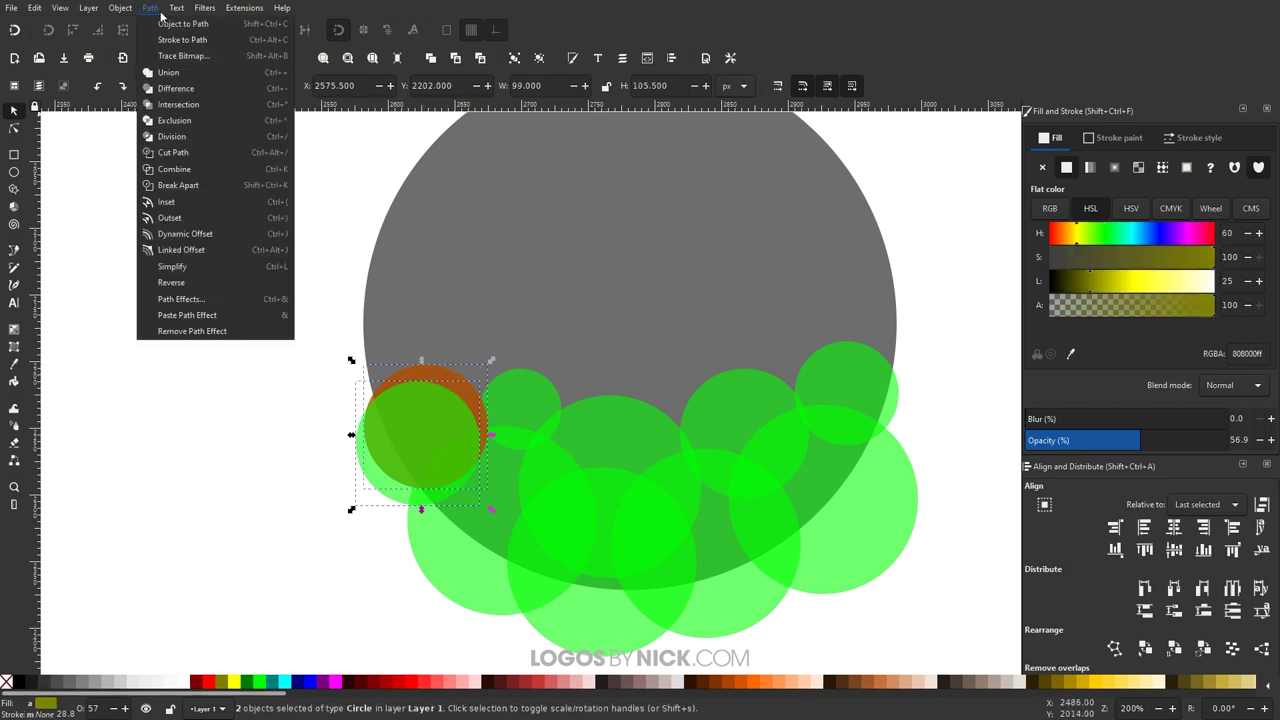
left_click(173, 92)
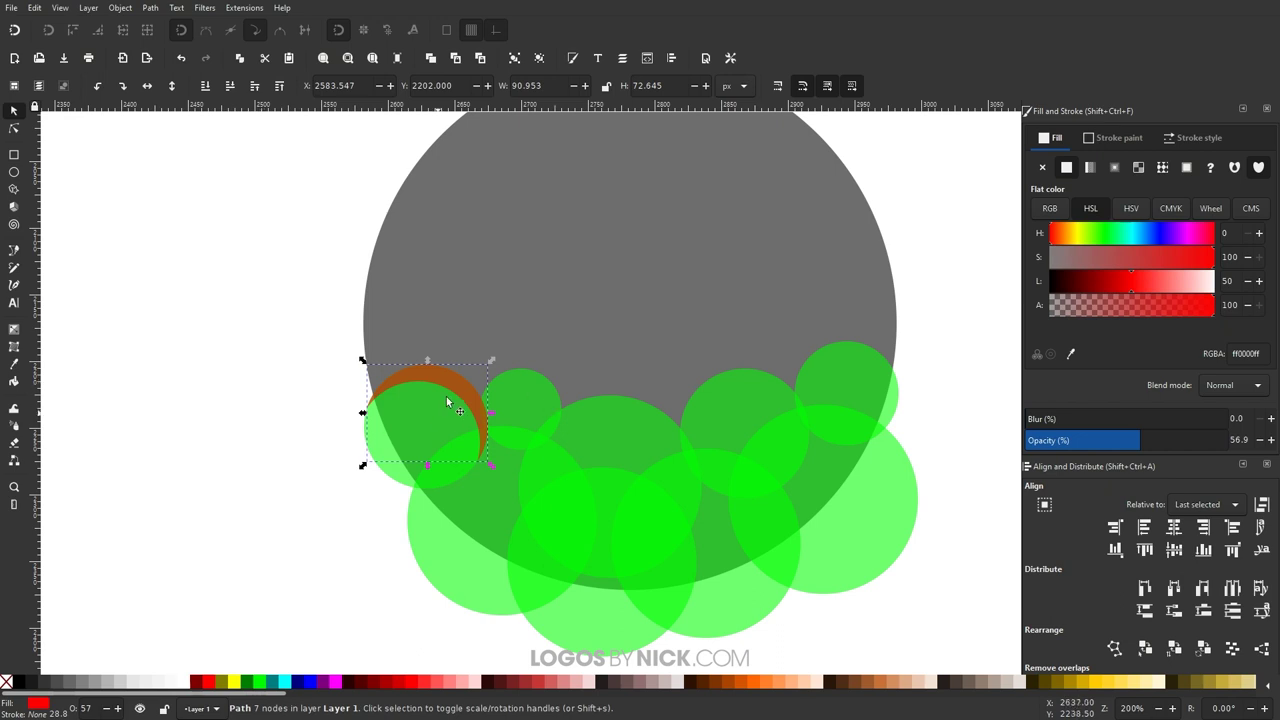
scroll(512, 423, "up", 3)
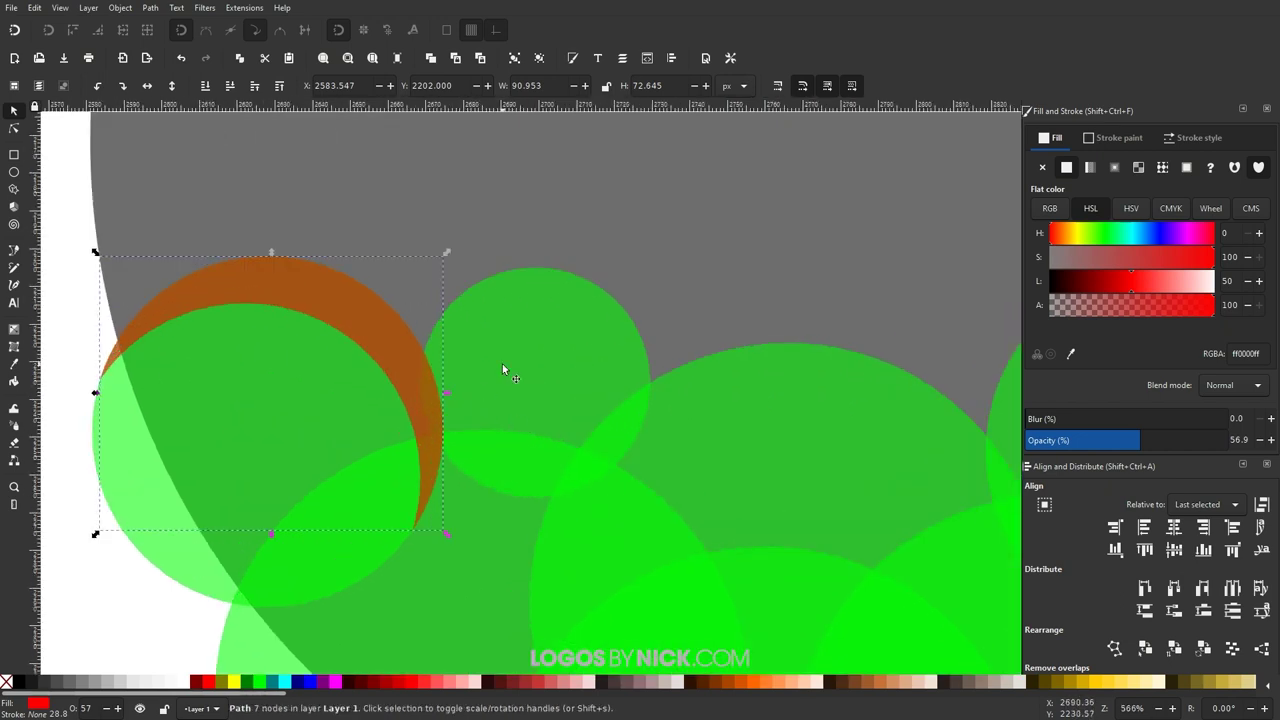
Step: Raise the second cloud circle, fill it red, and offset a green copy down and right
left_click_drag(517, 370, 505, 375)
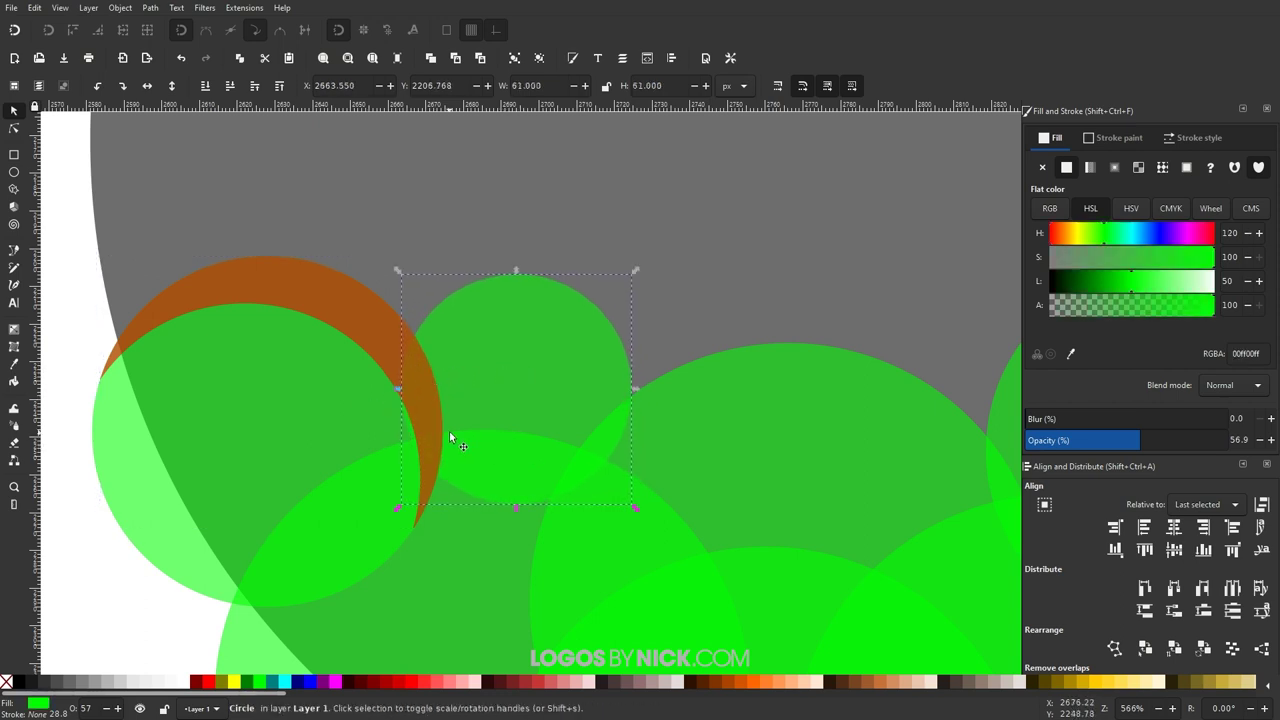
key("ctrl")
key("Home")
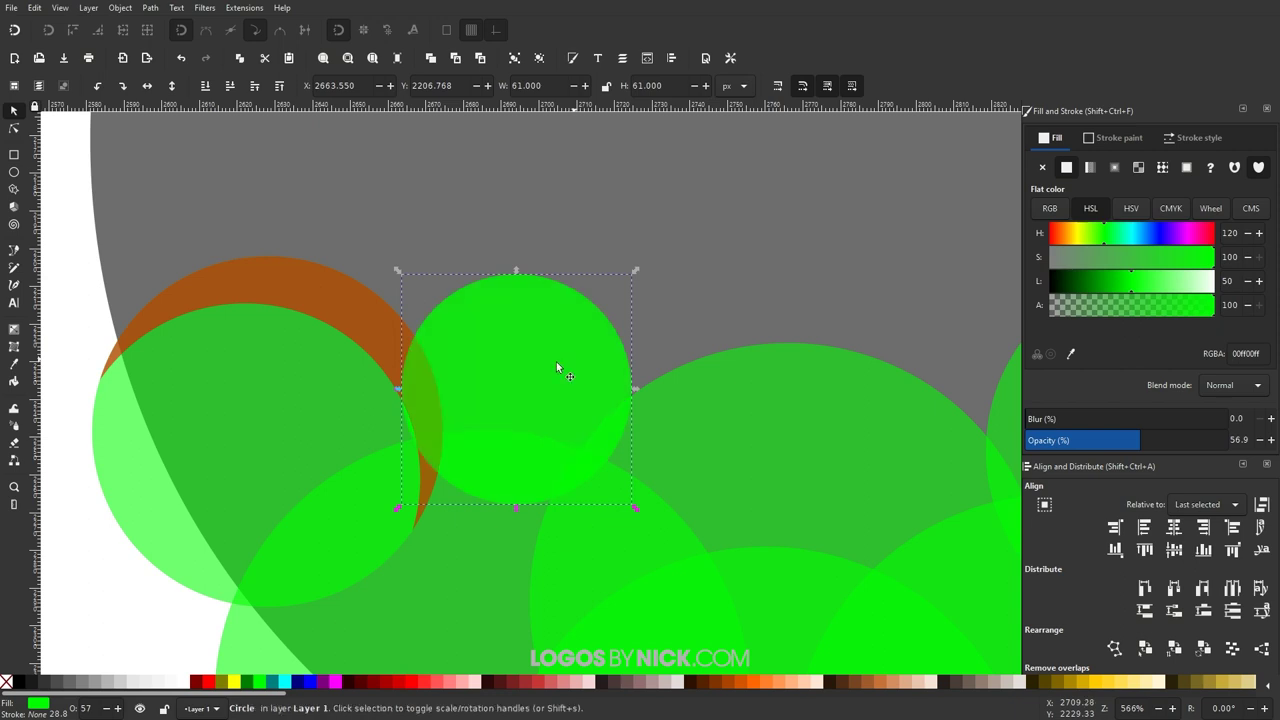
left_click(209, 687)
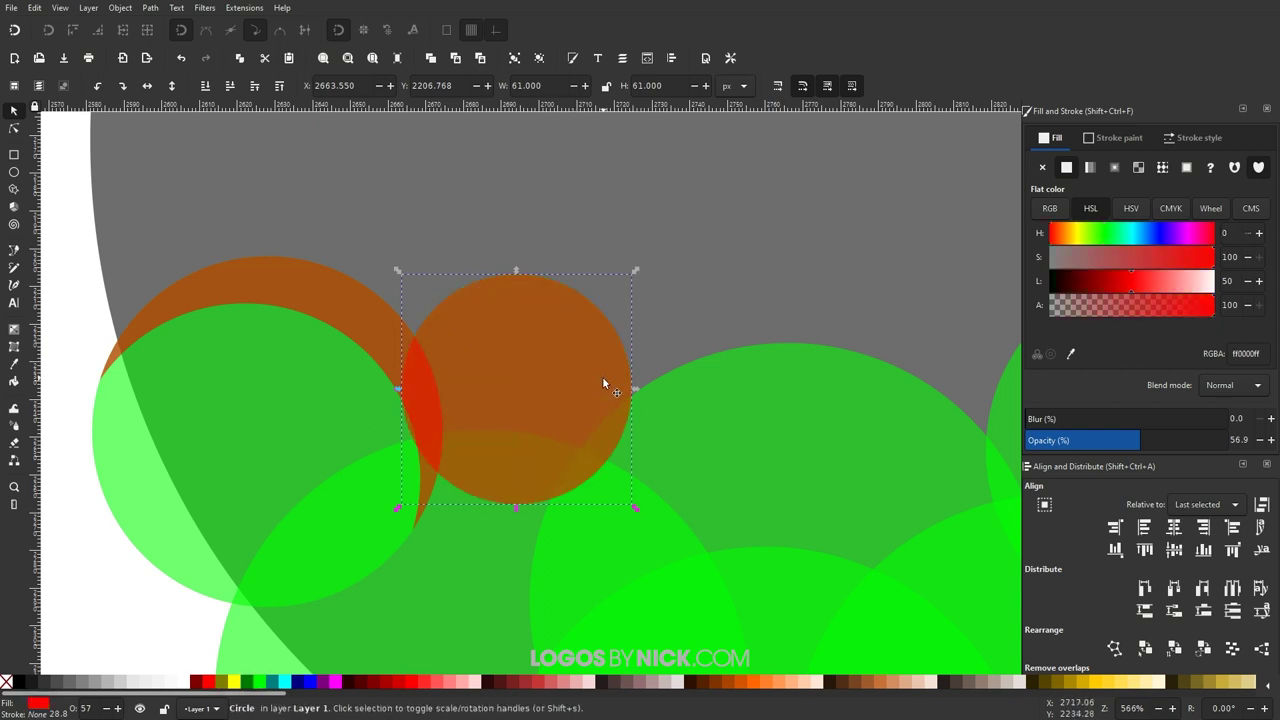
left_click(262, 682)
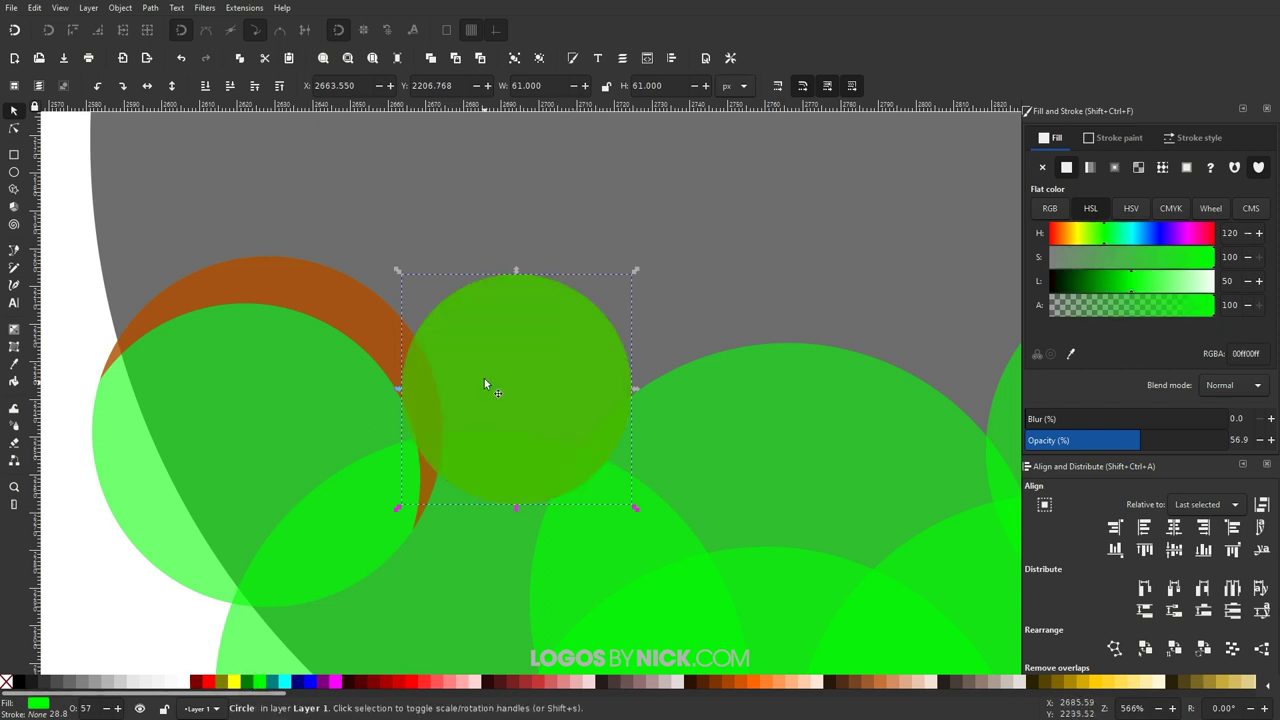
left_click_drag(484, 378, 491, 423)
Step: Select the green copy with the red circle beneath, undoing an accidental nudge
scroll(412, 415, "up", 4)
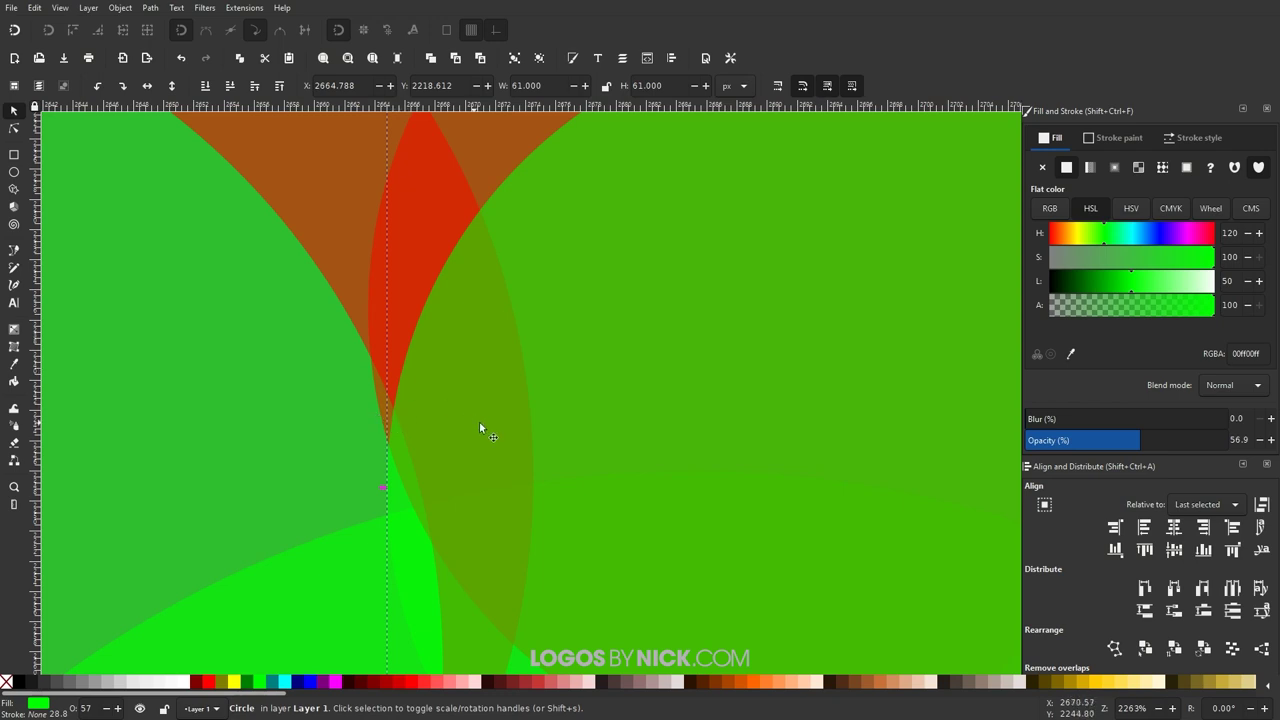
scroll(479, 428, "down", 1)
scroll(437, 226, "down", 3)
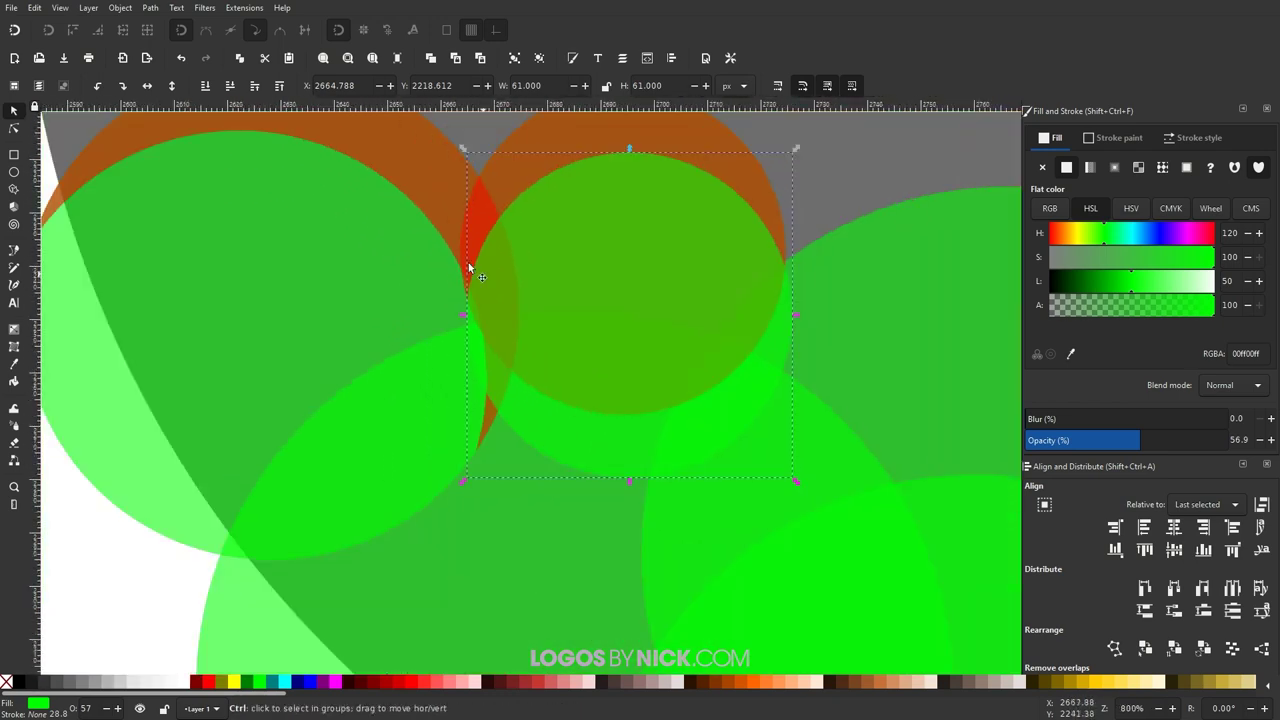
scroll(480, 229, "up", 3)
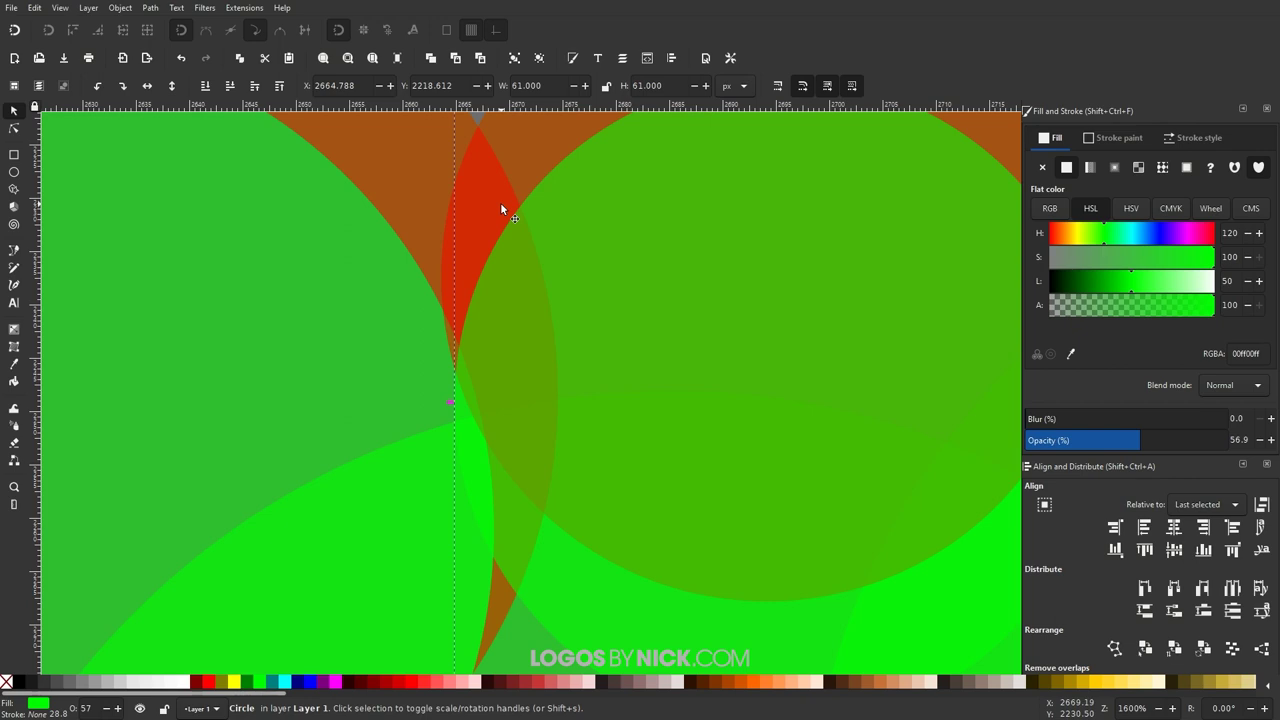
scroll(569, 335, "down", 1)
scroll(562, 276, "up", 2)
left_click(573, 383, "shift")
left_click_drag(573, 383, 598, 368)
scroll(539, 420, "up", 2)
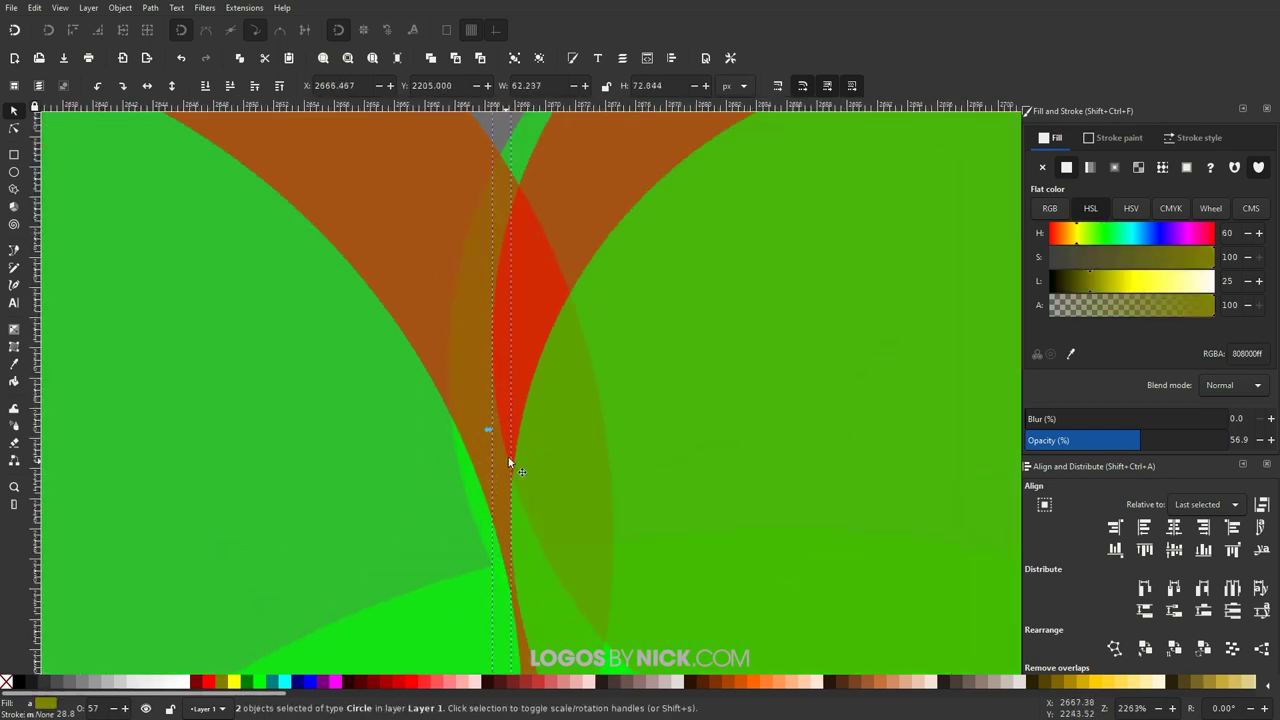
key("ctrl+z")
scroll(472, 411, "down", 4)
Step: Rotate the first red crescent and the left green circle about 5 degrees
left_click(755, 420)
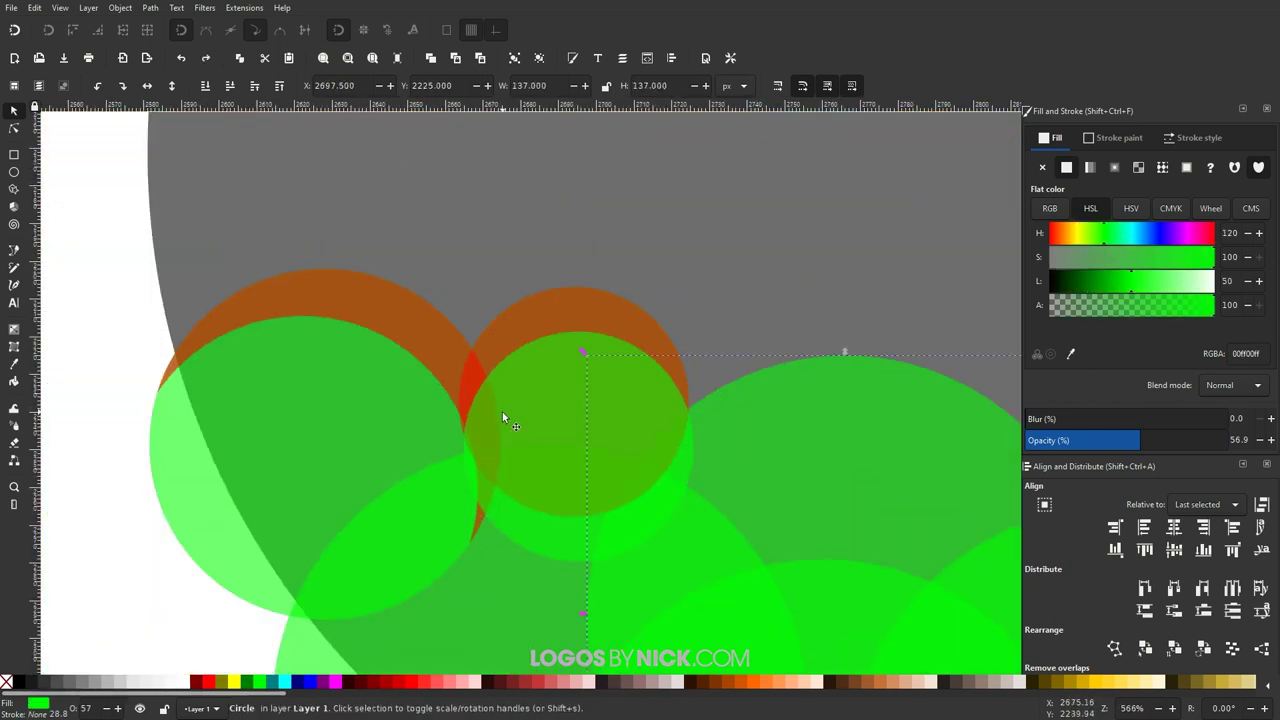
left_click(345, 350)
left_click(348, 300)
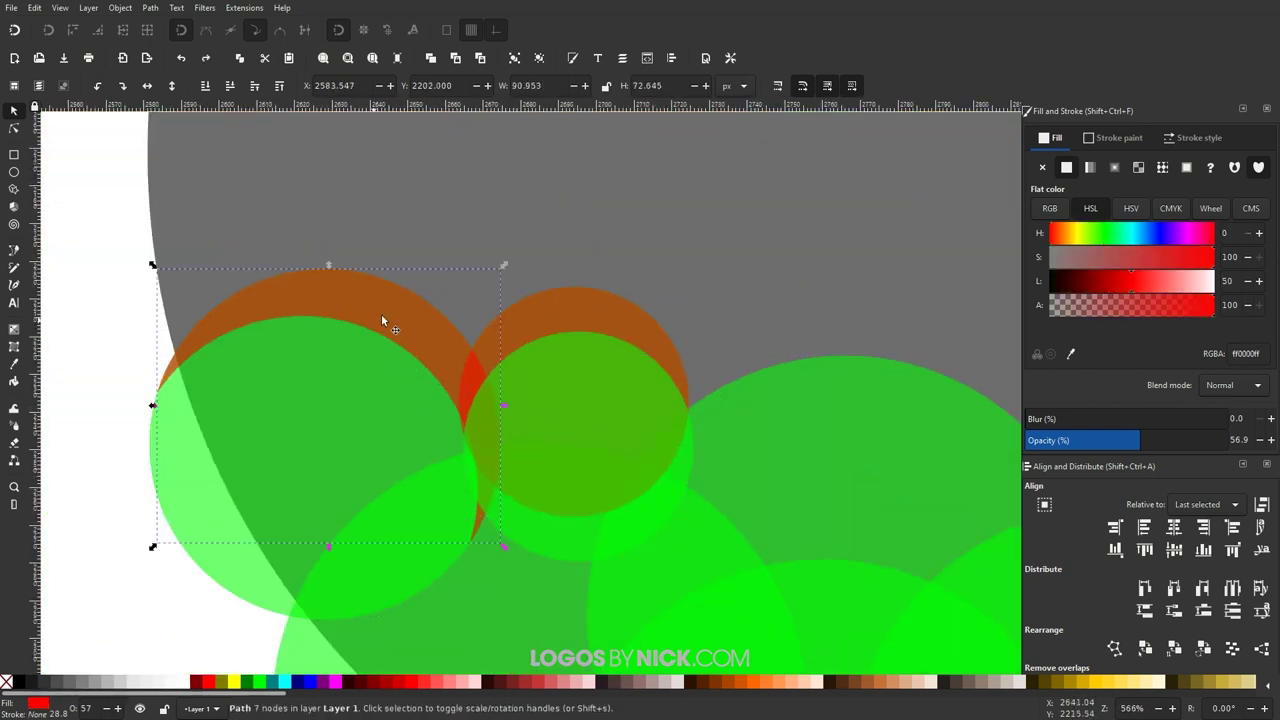
left_click(284, 402, "shift")
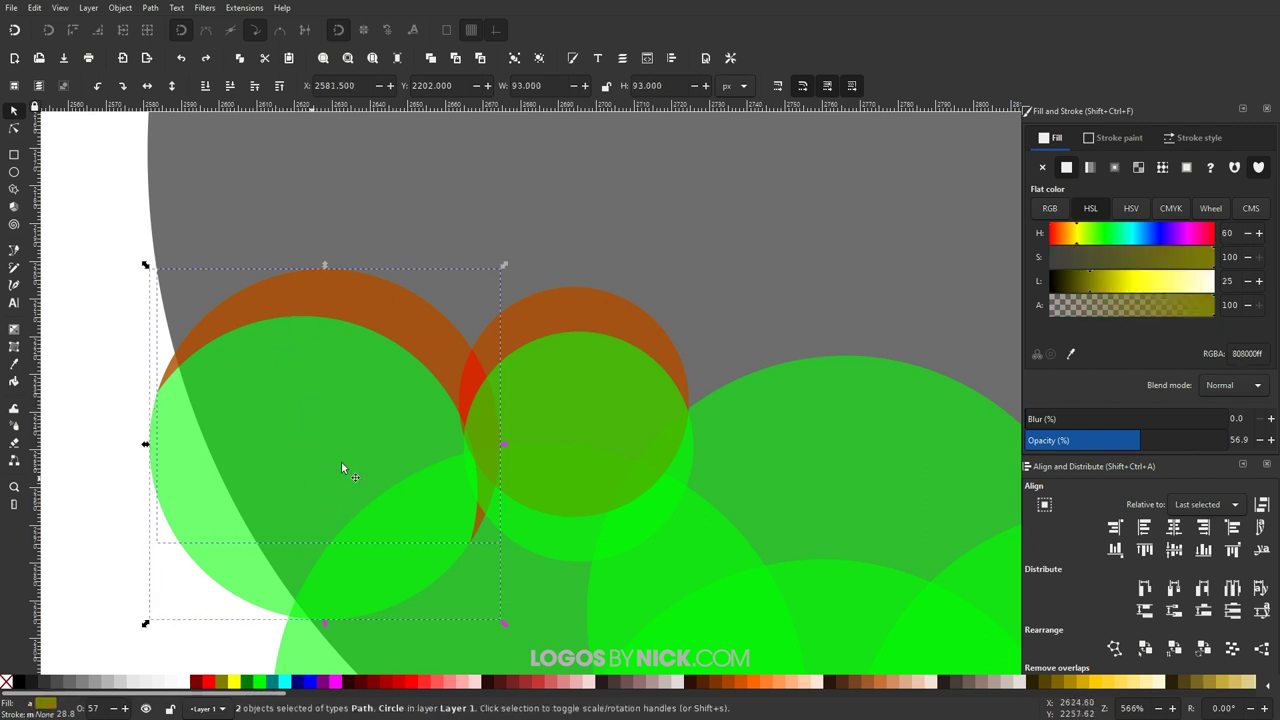
left_click_drag(509, 622, 532, 599)
Step: Subtract the offset green copy from the red circle with Path > Difference
left_click(617, 386)
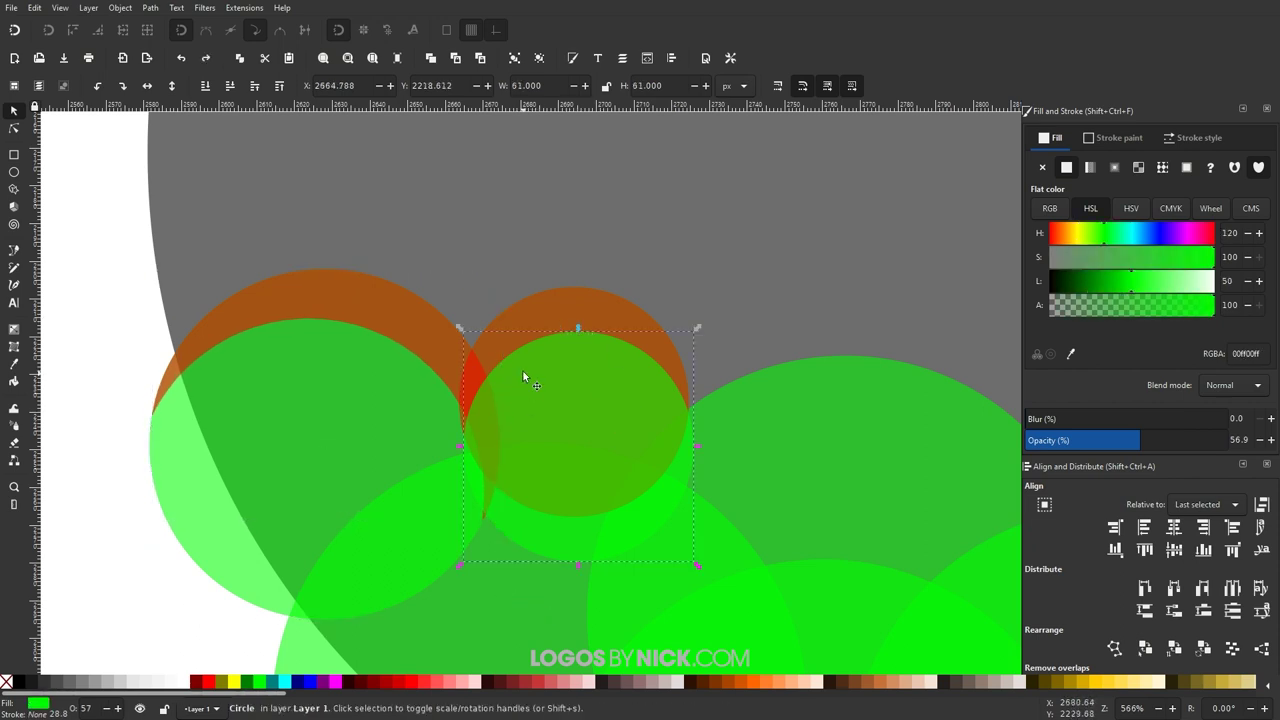
left_click(650, 432, "alt+shift")
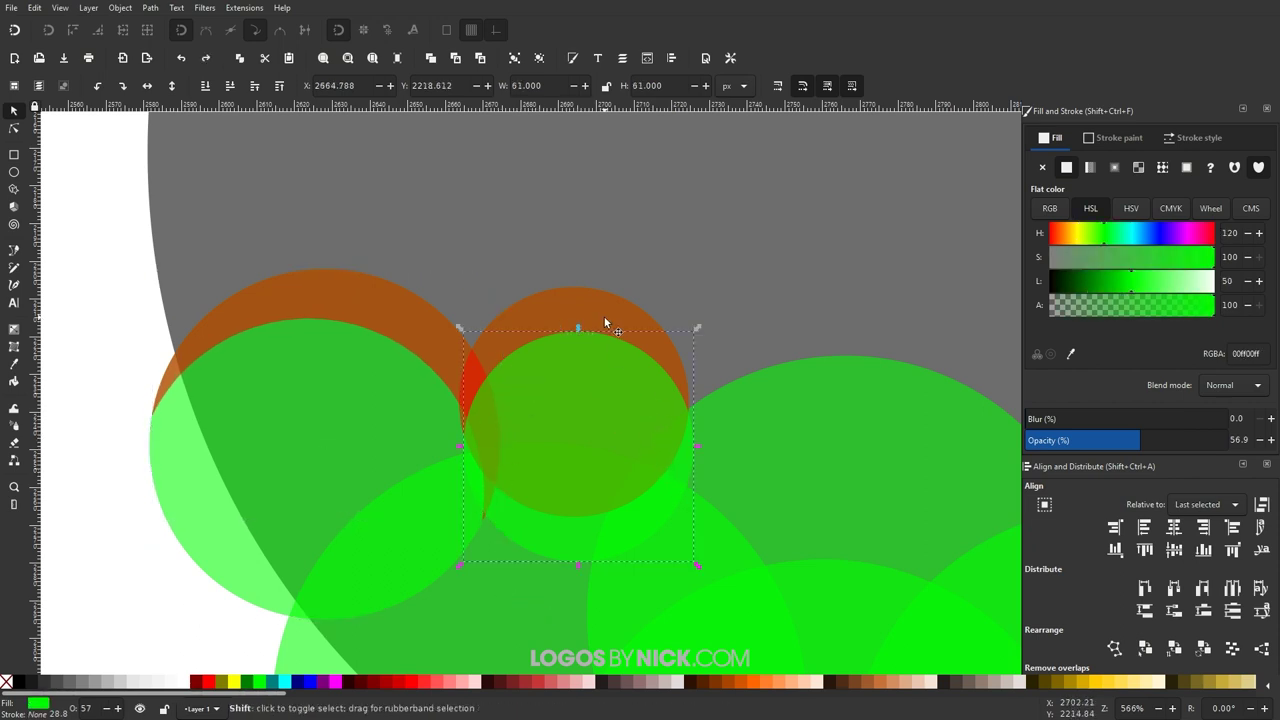
left_click(150, 7)
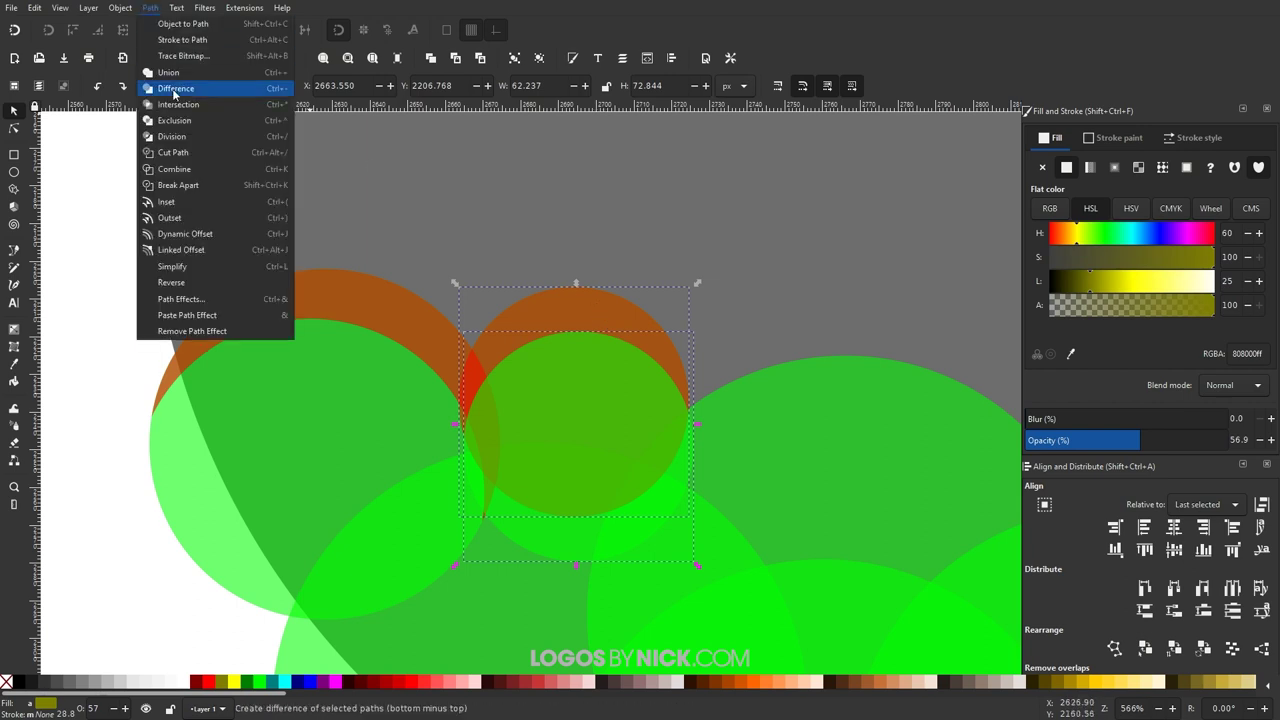
left_click(165, 88)
scroll(350, 384, "down", 2)
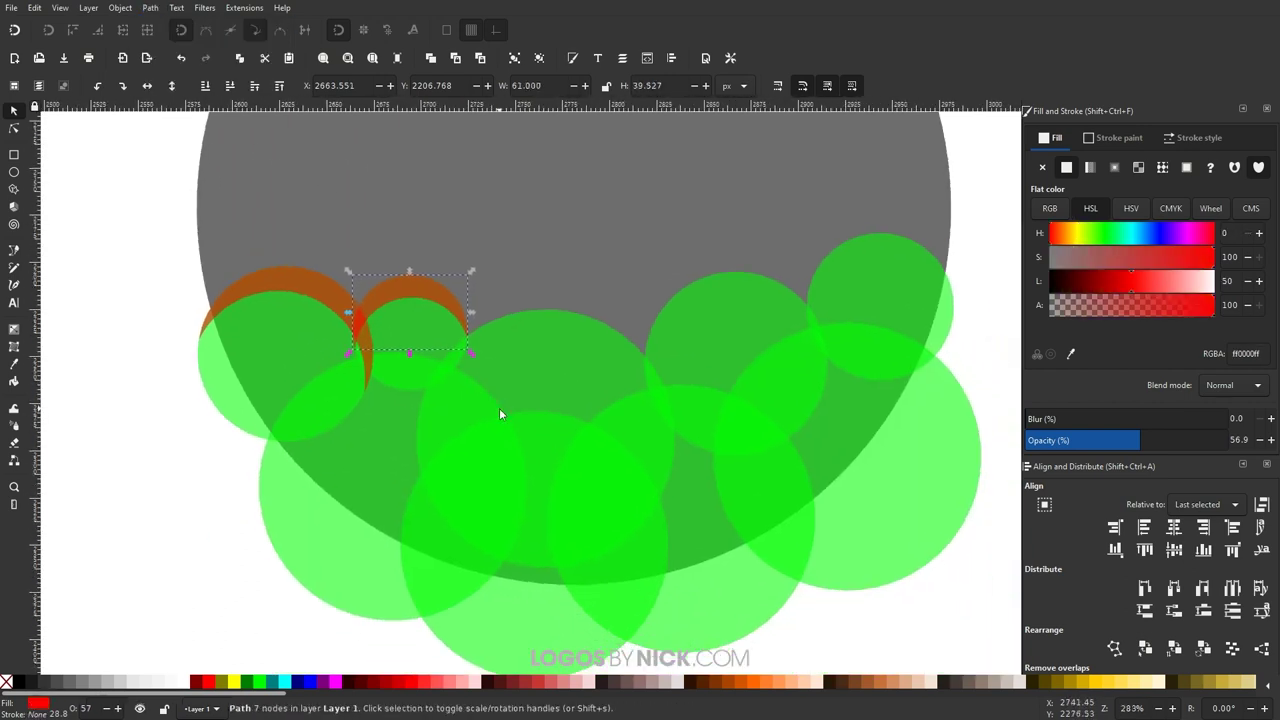
scroll(500, 412, "up", 2)
Step: Lift the large middle circle, fill it red, and offset a green copy downward
left_click(422, 340, "shift")
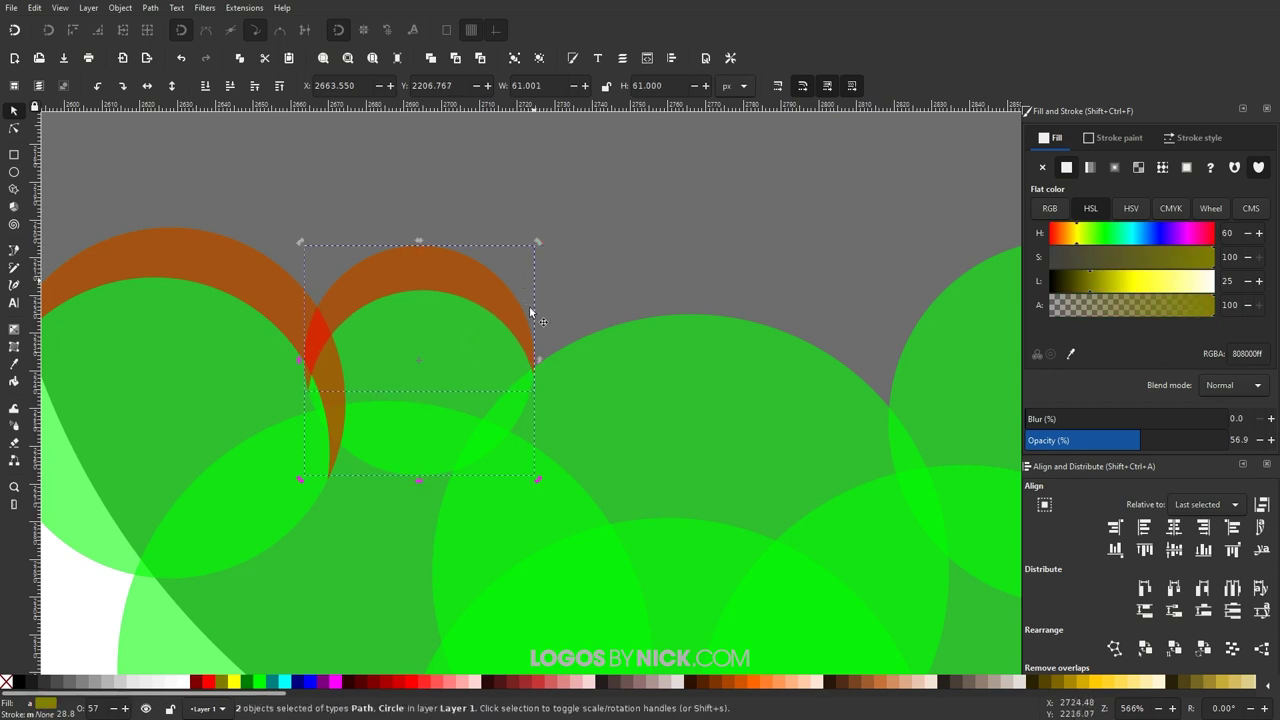
scroll(570, 400, "down", 1)
left_click_drag(605, 449, 642, 416)
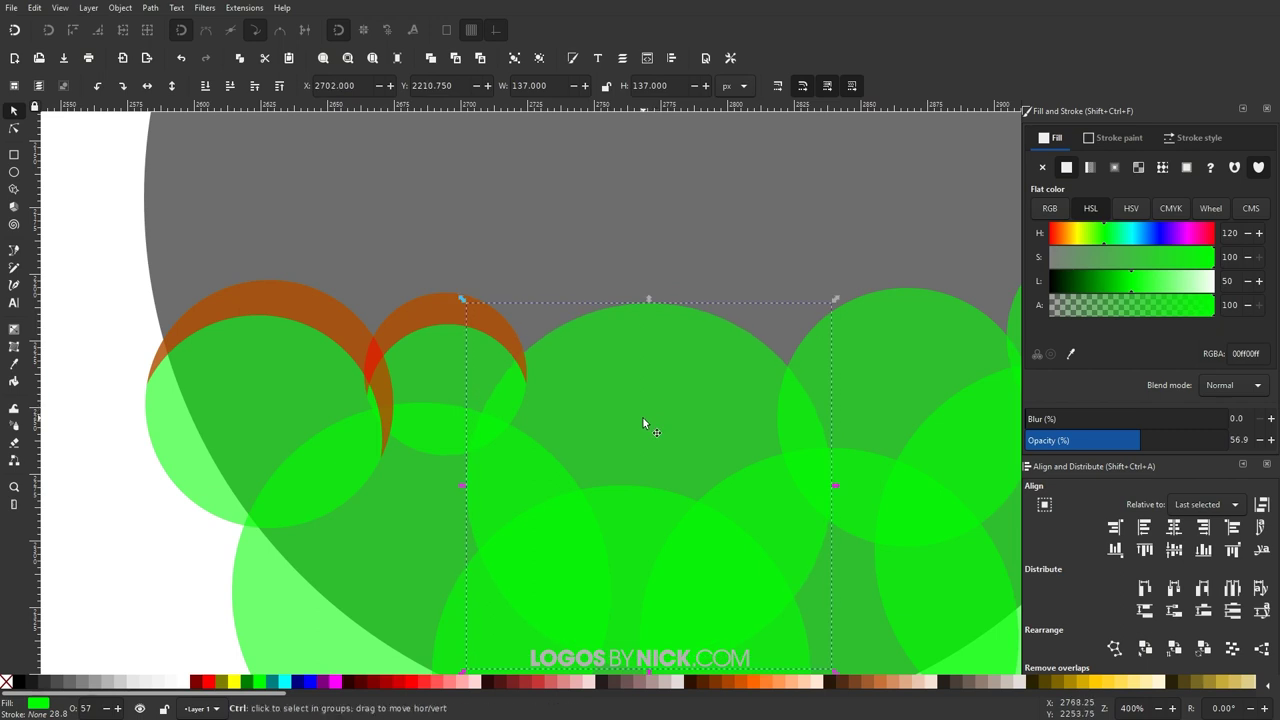
left_click(207, 682)
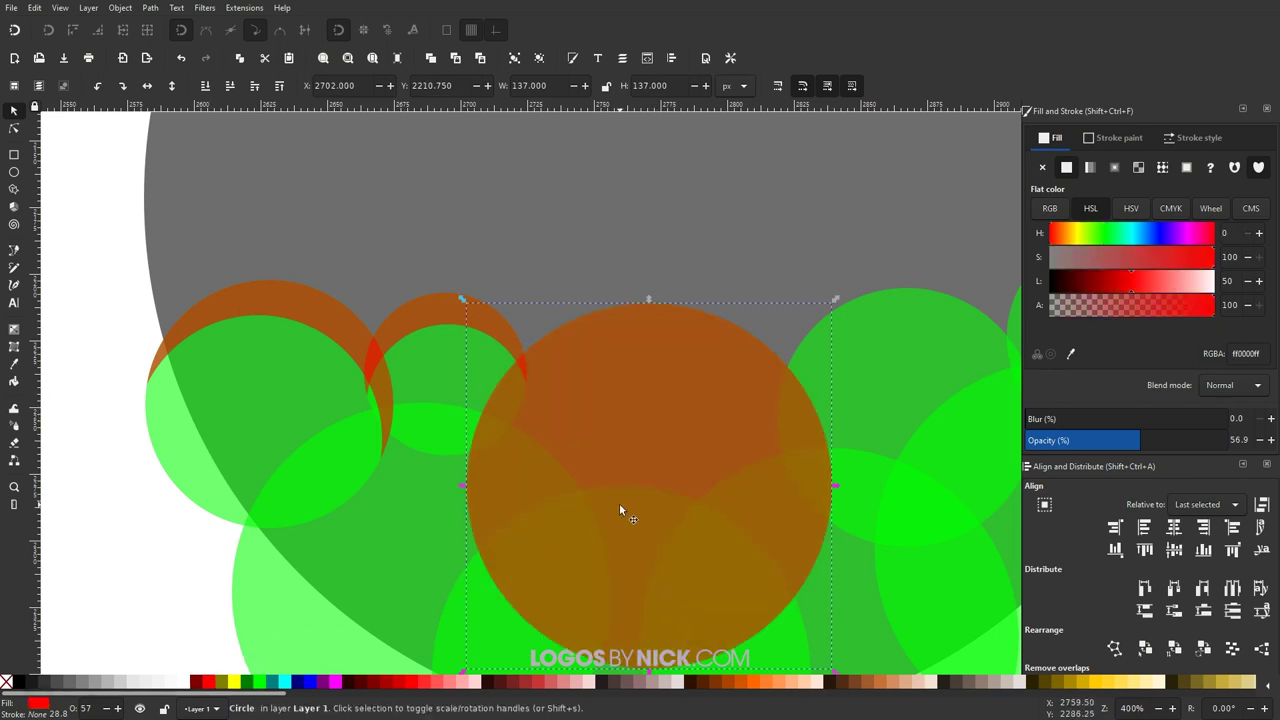
left_click(261, 682)
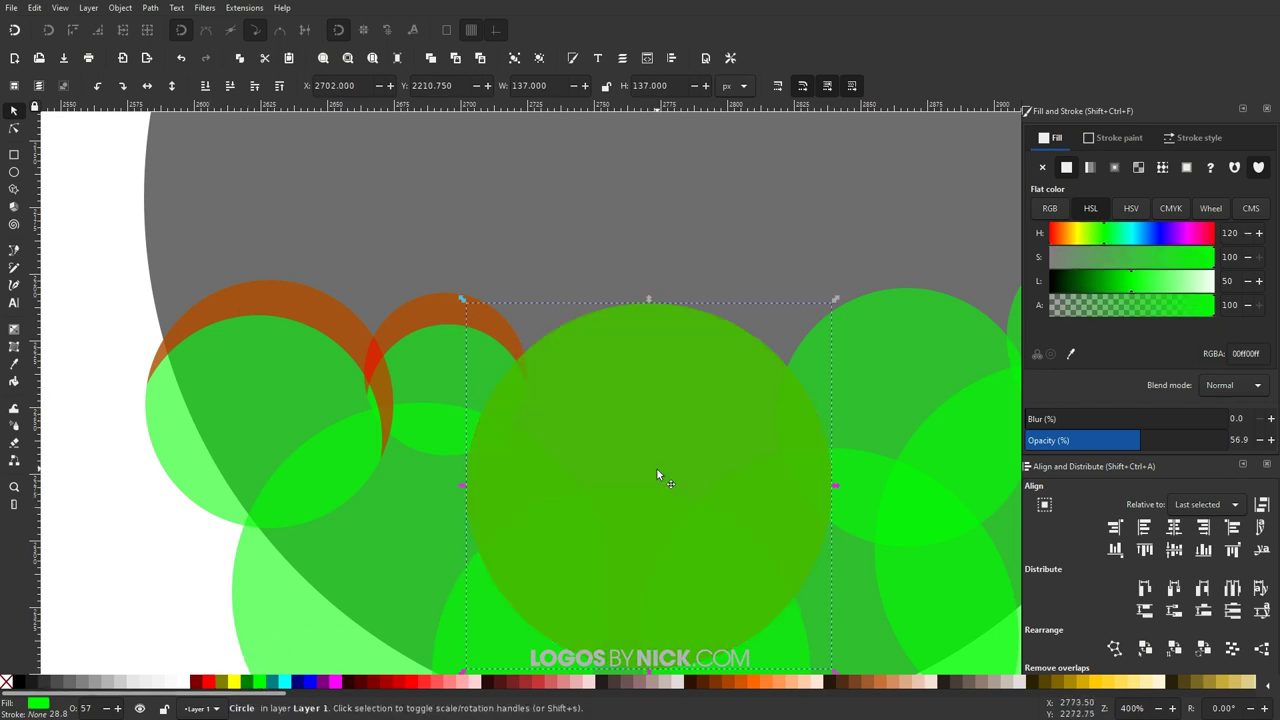
left_click_drag(657, 472, 651, 515)
Step: Nudge the olive copy lying behind slightly downward
scroll(535, 374, "up", 3, "ctrl")
scroll(535, 374, "up", 1, "ctrl")
scroll(483, 351, "down", 2, "ctrl")
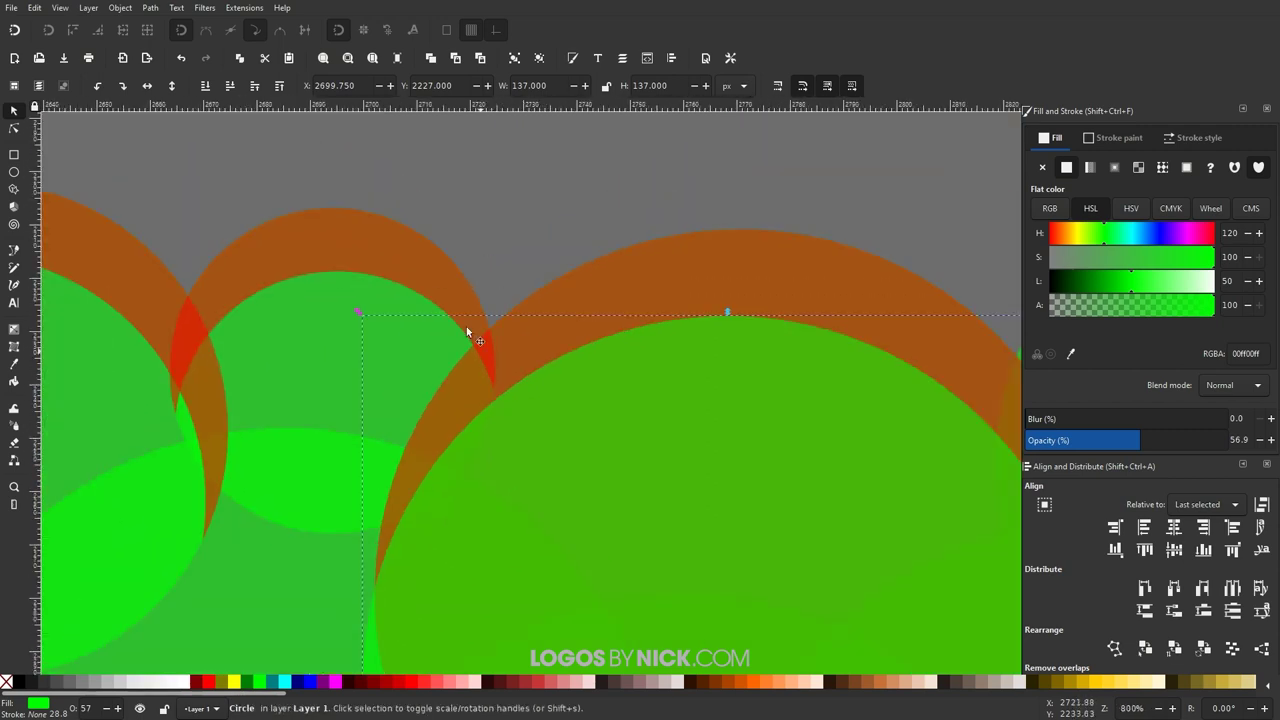
left_click(372, 290, "alt")
left_click(372, 297, "alt")
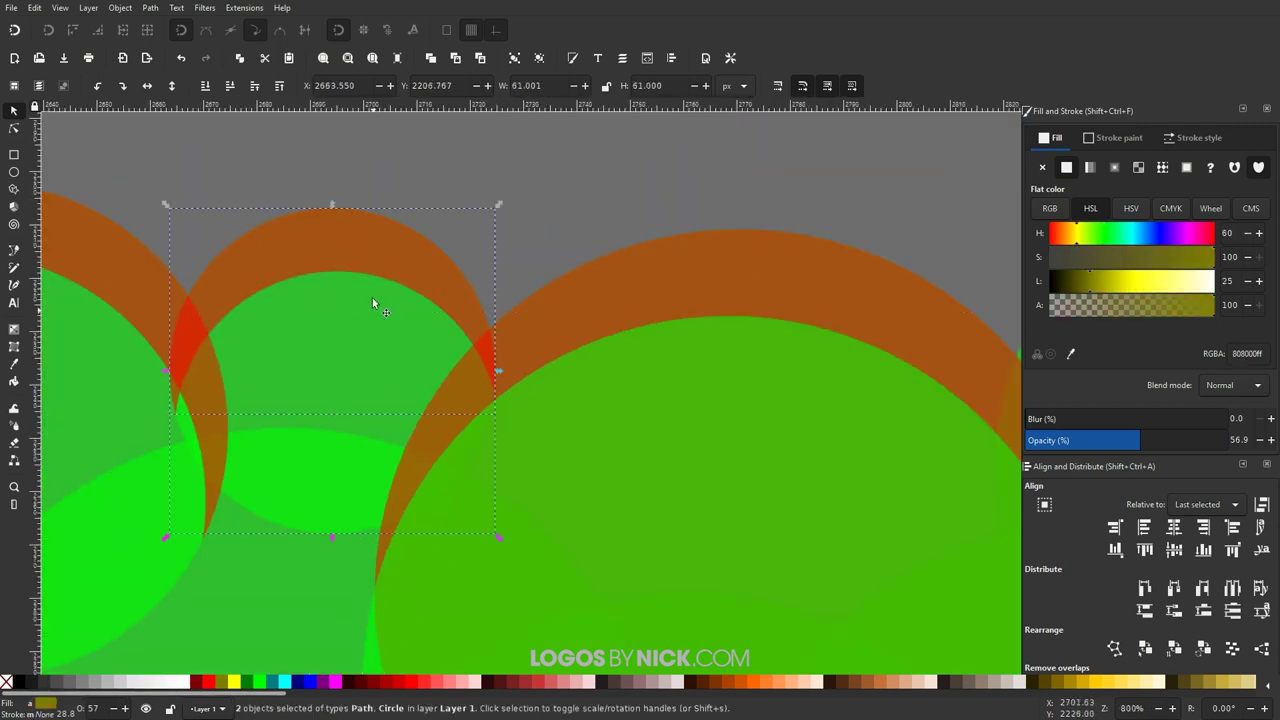
left_click_drag(372, 297, 371, 326)
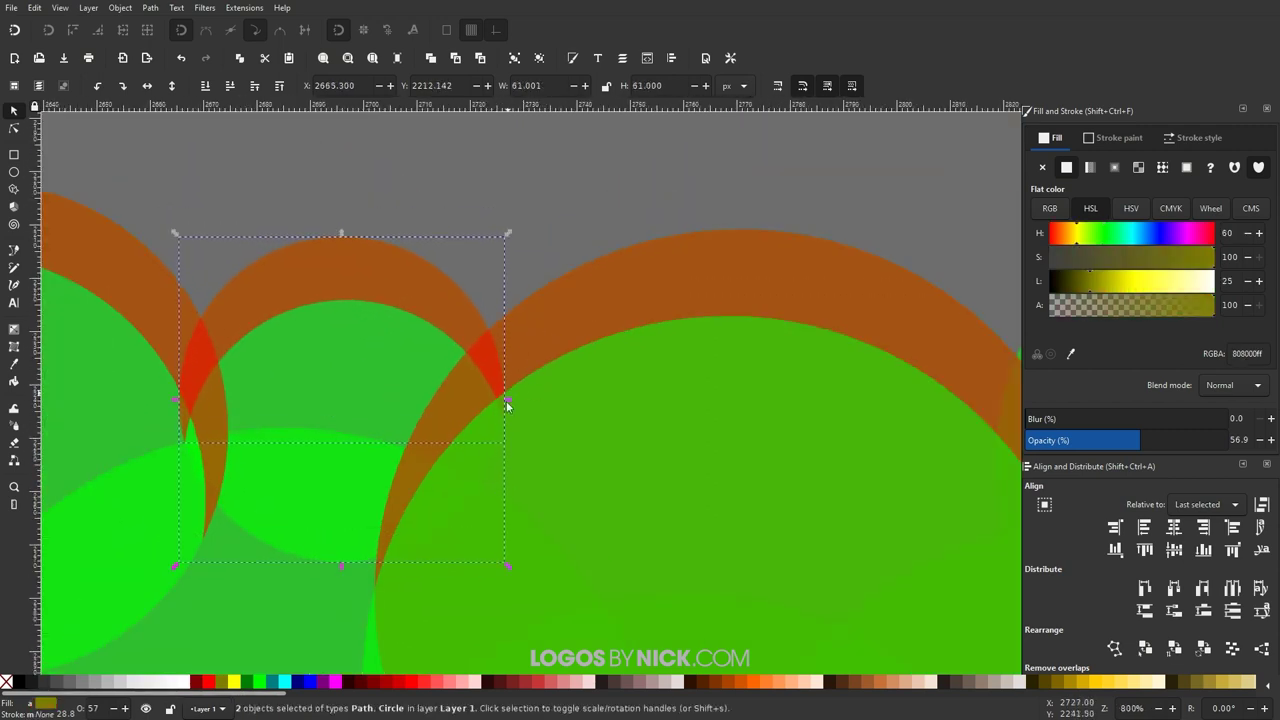
Step: Select the top green circle and the olive copy and apply Path > Difference
scroll(509, 405, "down", 2, "ctrl")
left_click(612, 386)
left_click(609, 367, "shift")
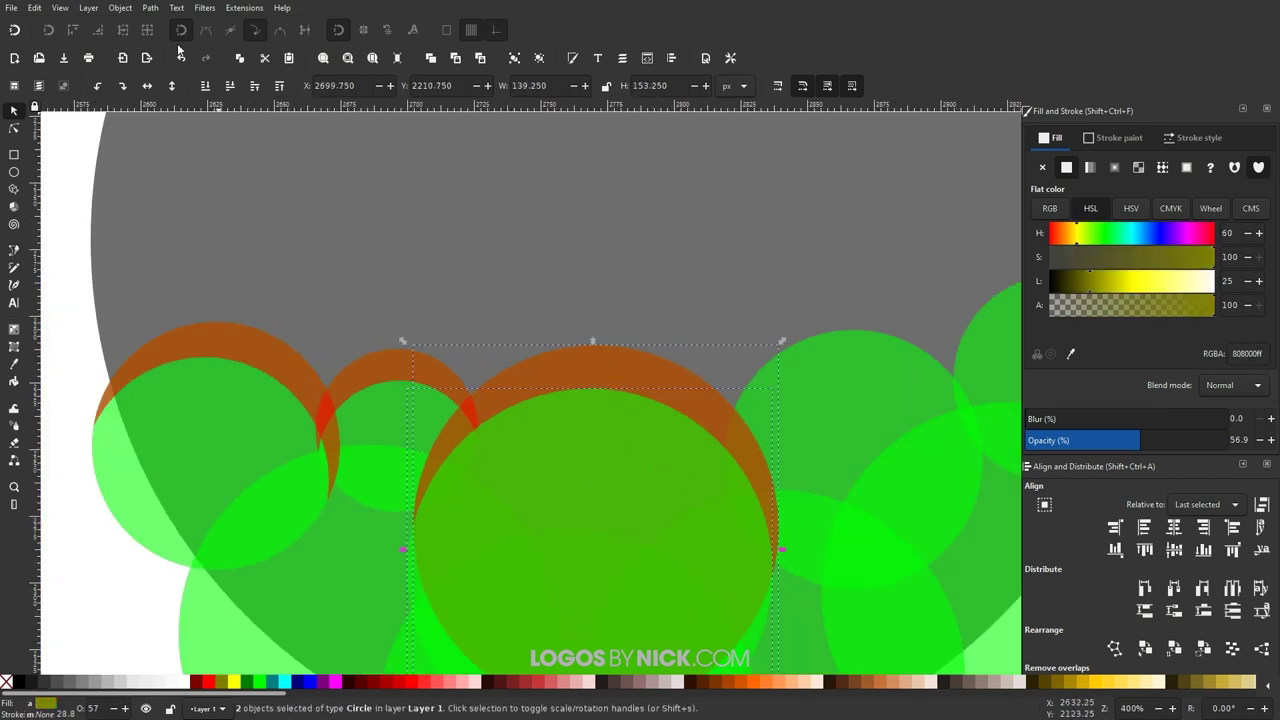
left_click(150, 7)
left_click(175, 104)
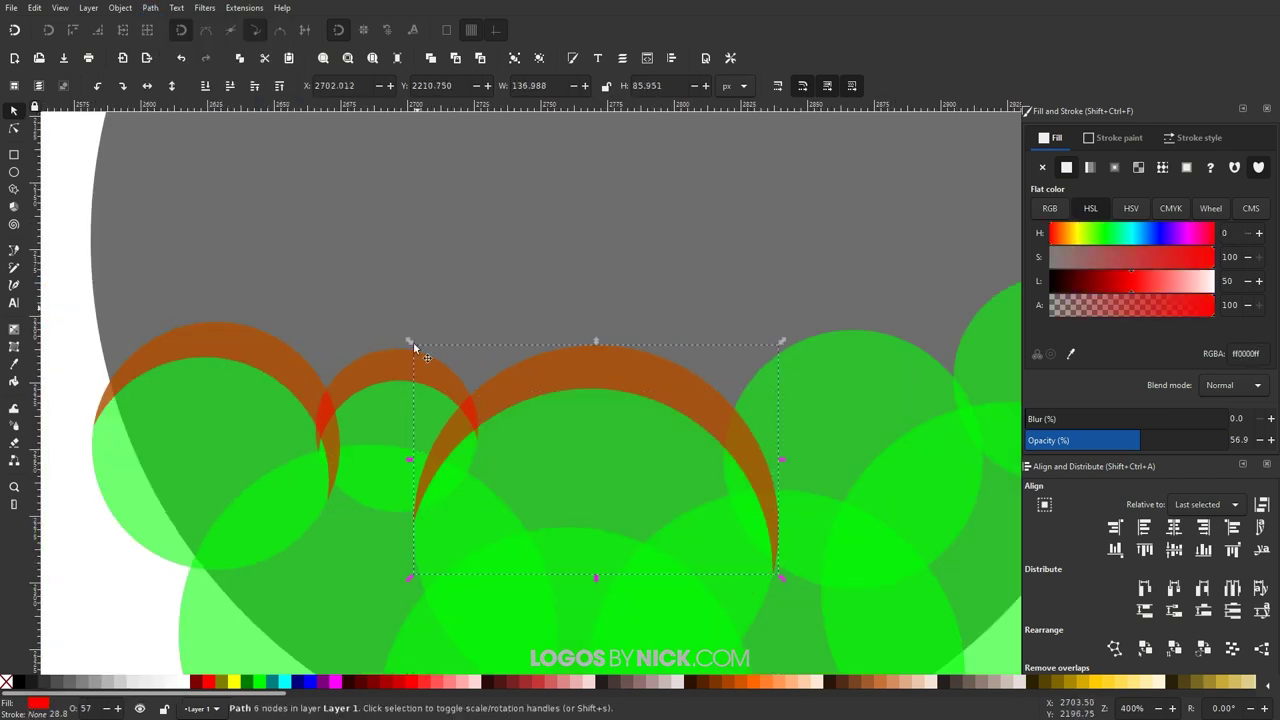
scroll(840, 429, "right", 3)
scroll(840, 429, "down", 1)
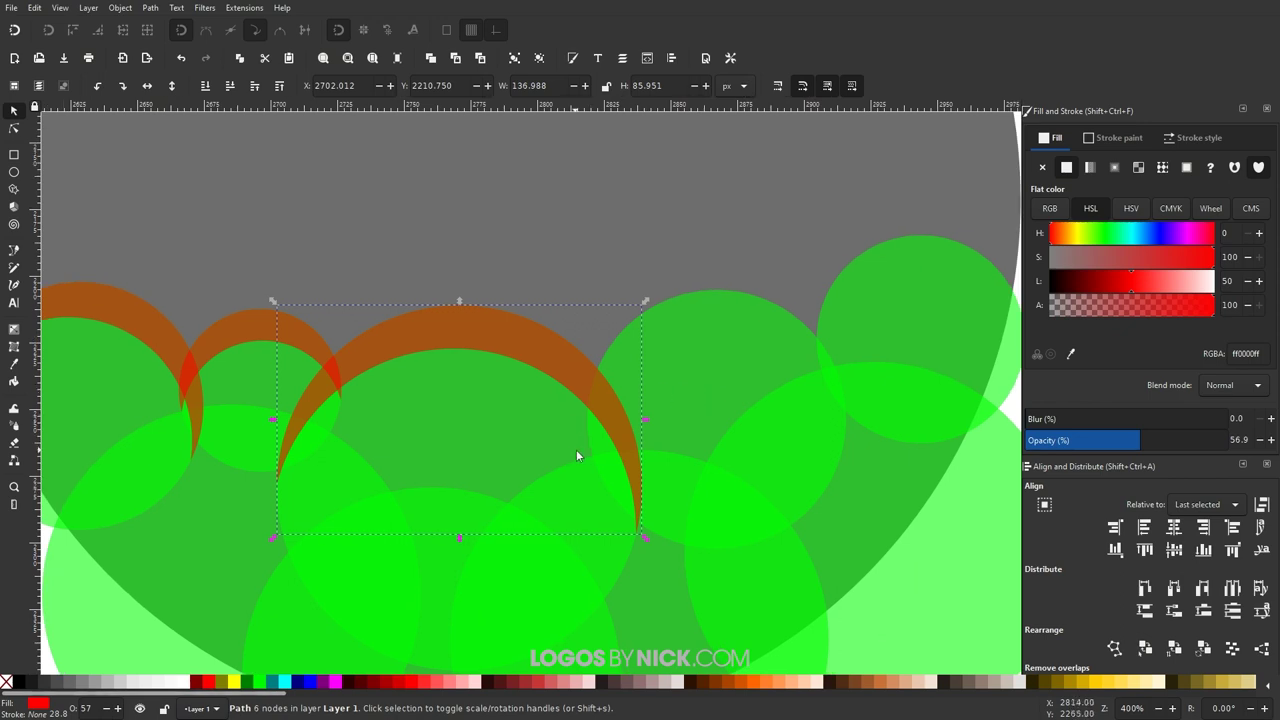
scroll(547, 446, "down", 1)
scroll(624, 449, "left", 2)
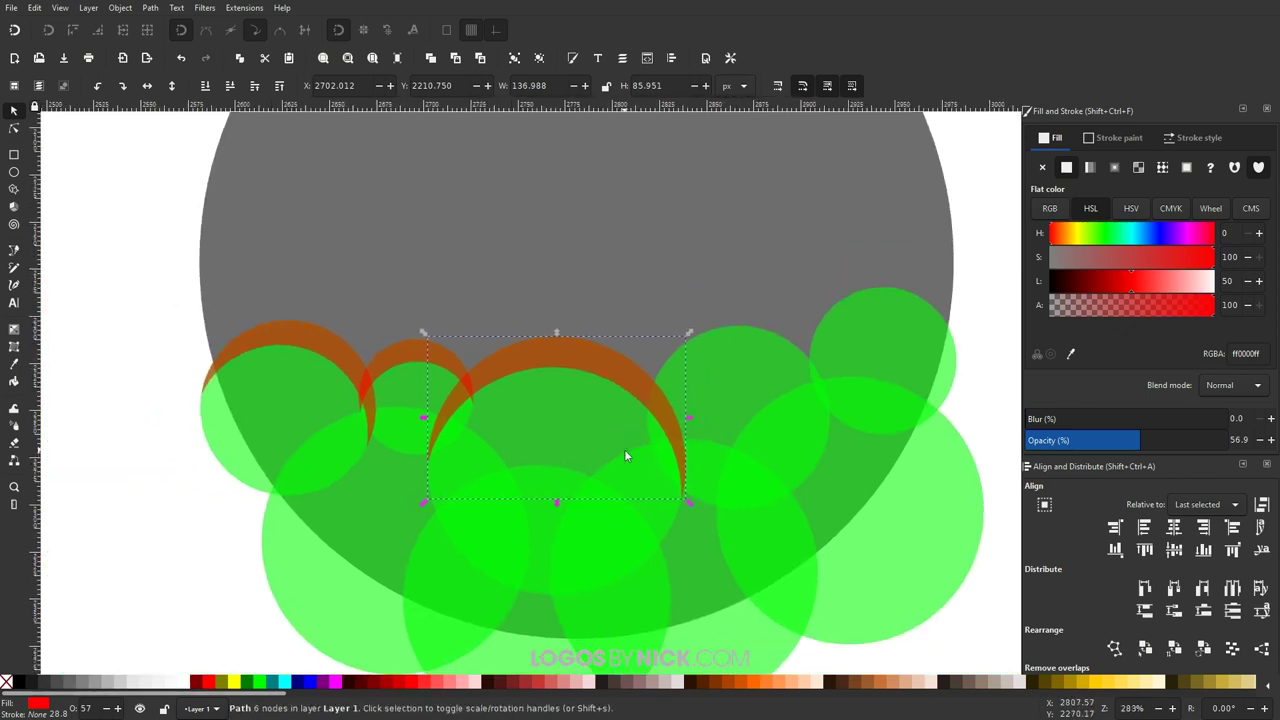
scroll(725, 398, "up", 1)
left_click(845, 398)
Step: Raise the next circle right, fill it red, and offset a green duplicate down-right
scroll(845, 400, "right", 2)
scroll(845, 400, "down", 1)
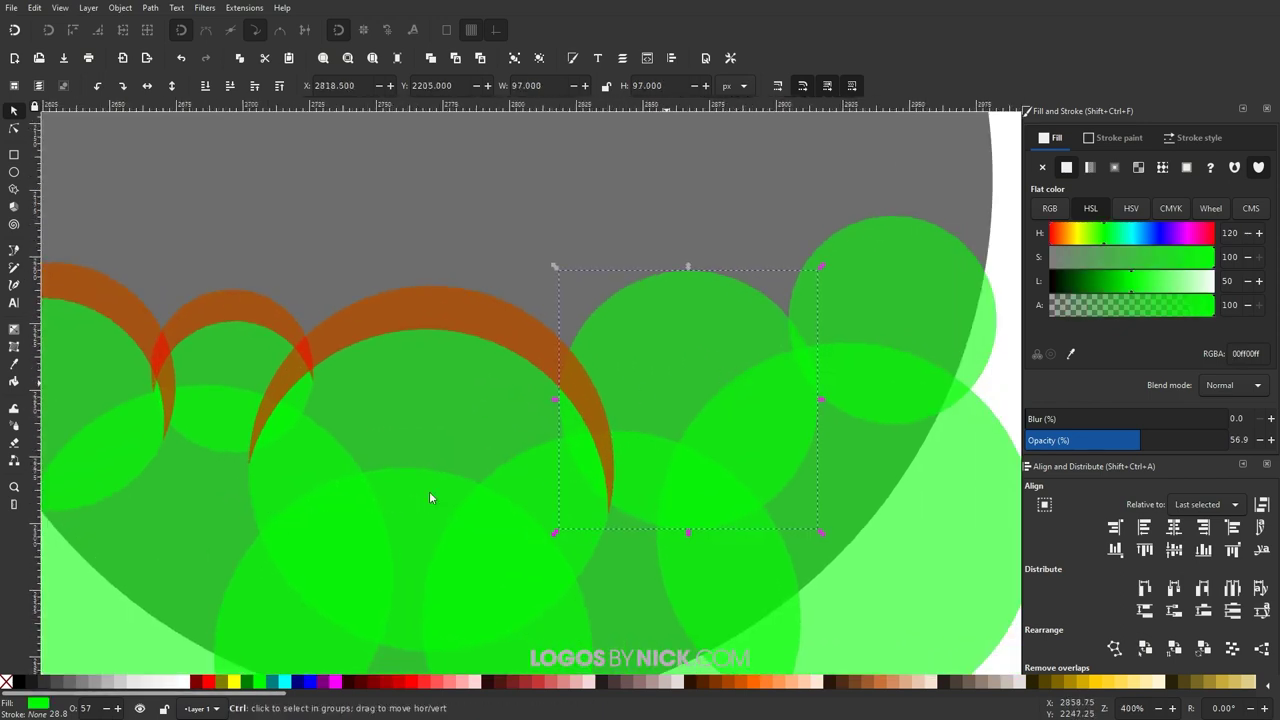
key("Home")
left_click(210, 684)
key("ctrl+d")
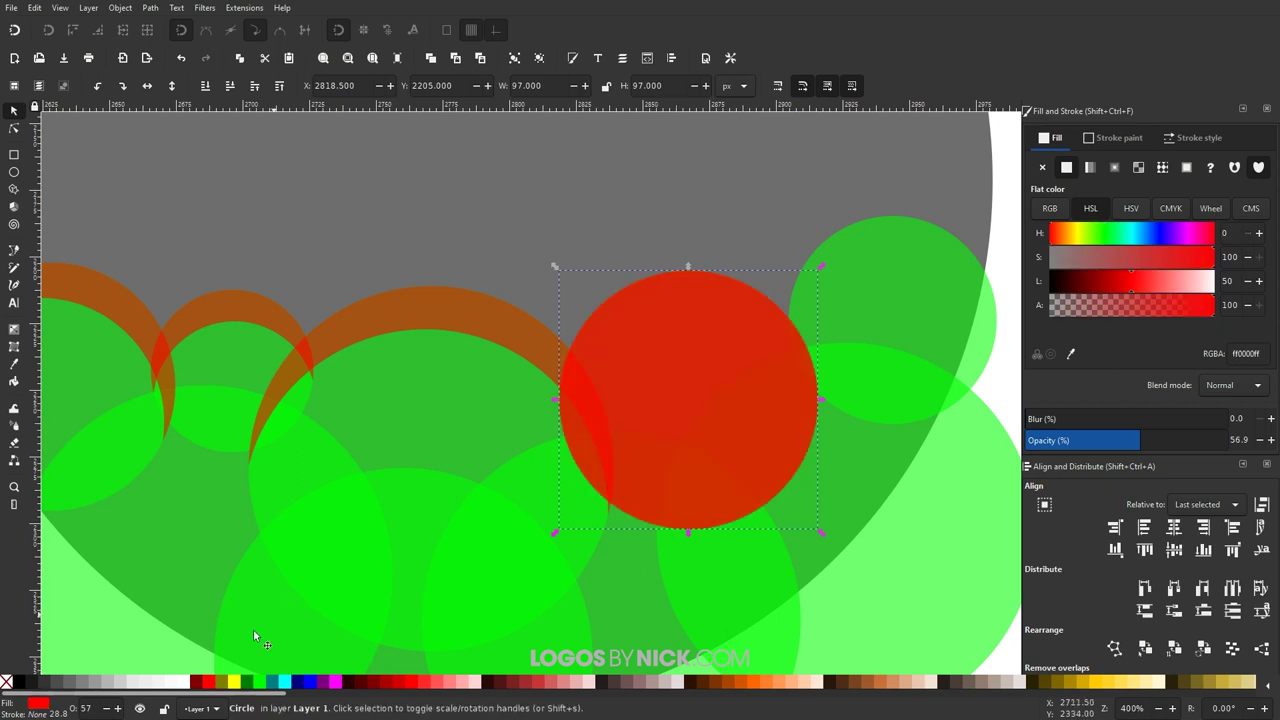
left_click(261, 685)
left_click_drag(724, 364, 742, 399)
Step: Subtract the green duplicate from the red circle with Path > Difference
left_click(635, 294, "shift")
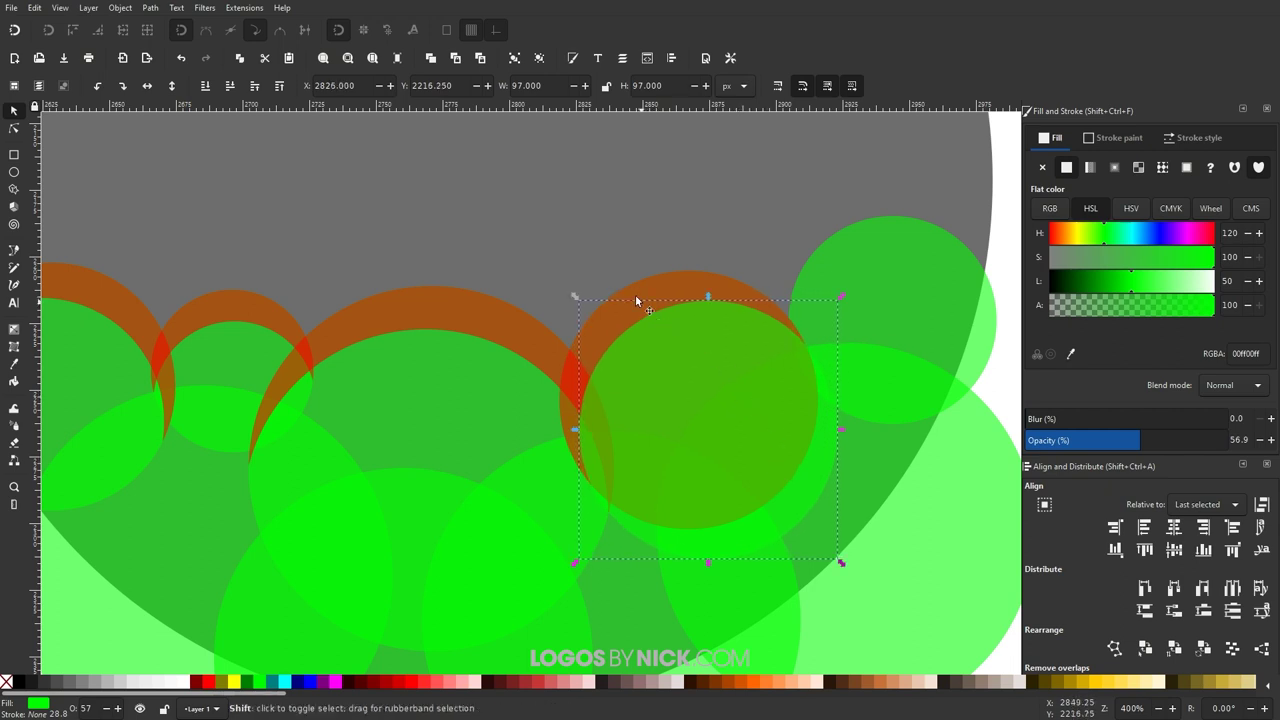
left_click(144, 9)
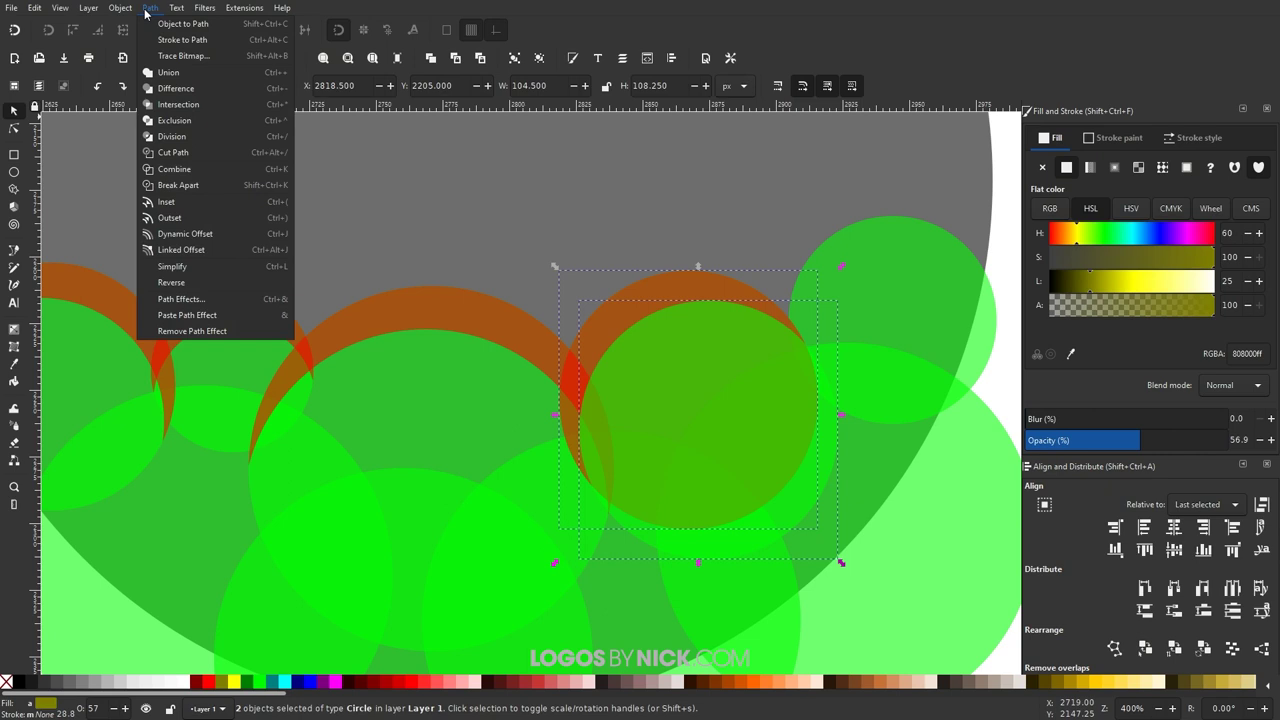
left_click(177, 89)
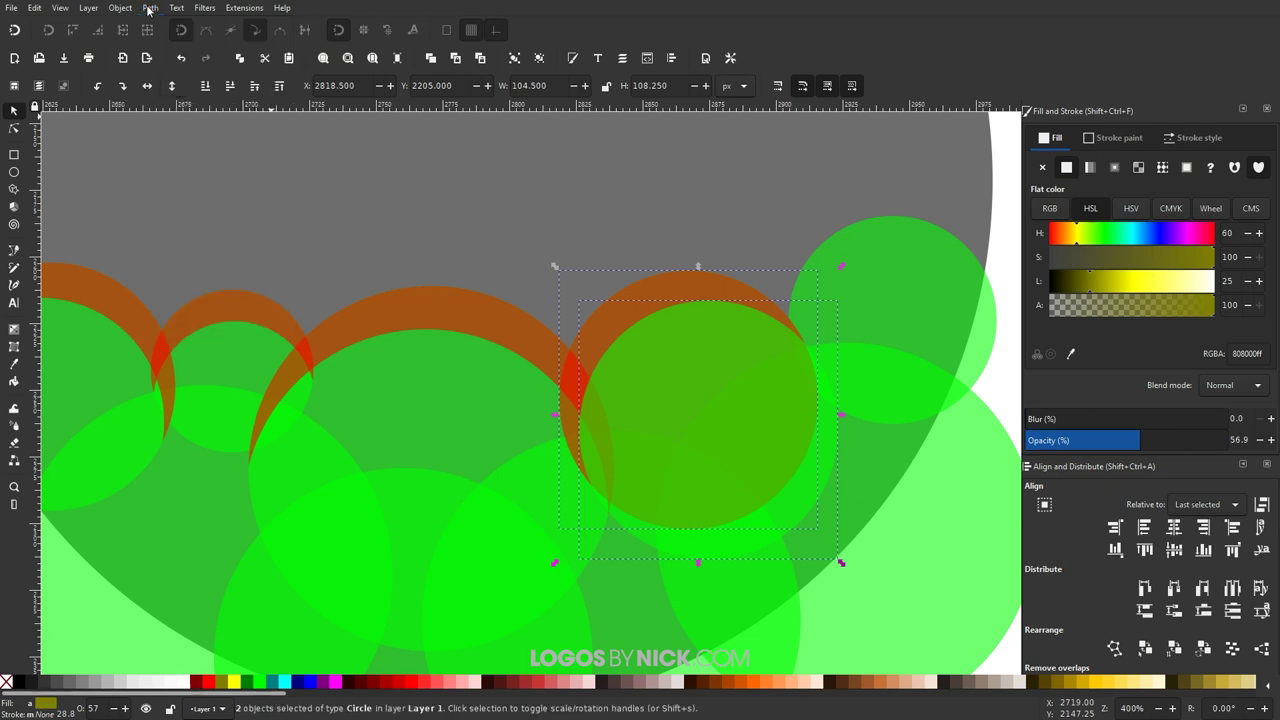
left_click(150, 9)
left_click(170, 90)
scroll(766, 278, "right", 3)
scroll(766, 278, "down", 1)
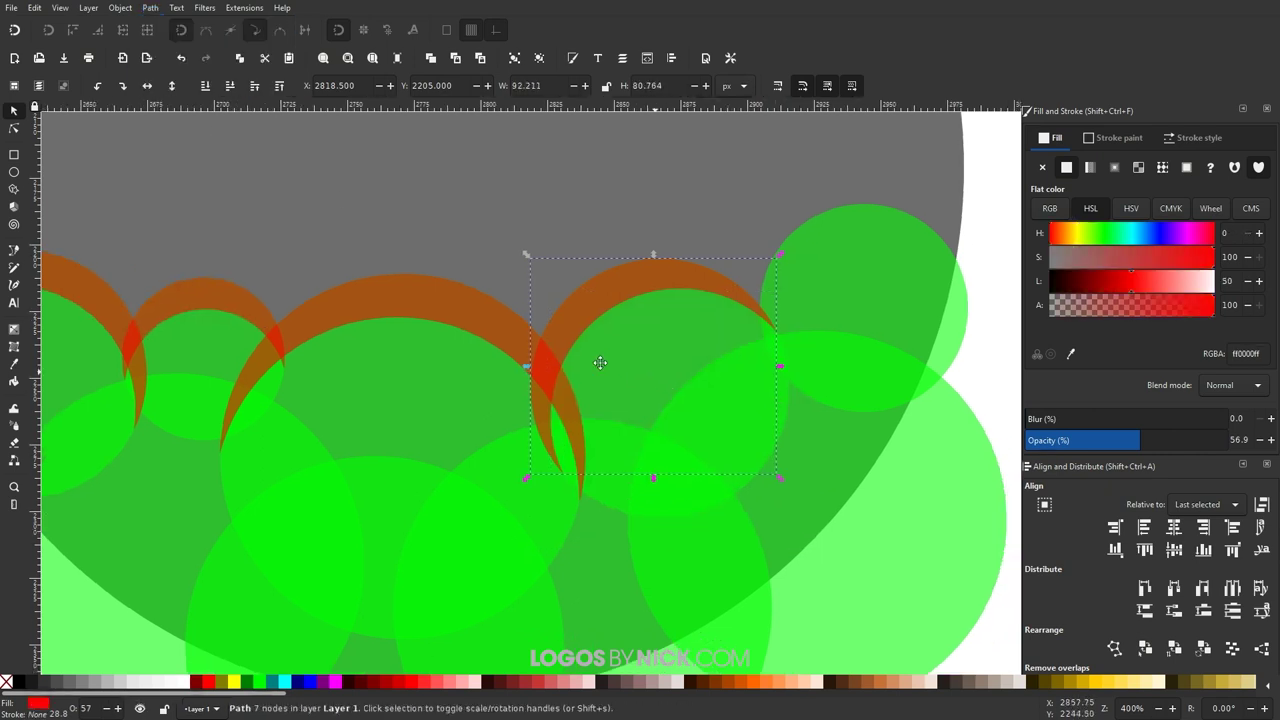
Step: Tilt the new crescent about 35 degrees to follow the cloud edge
left_click(766, 278)
left_click(598, 279)
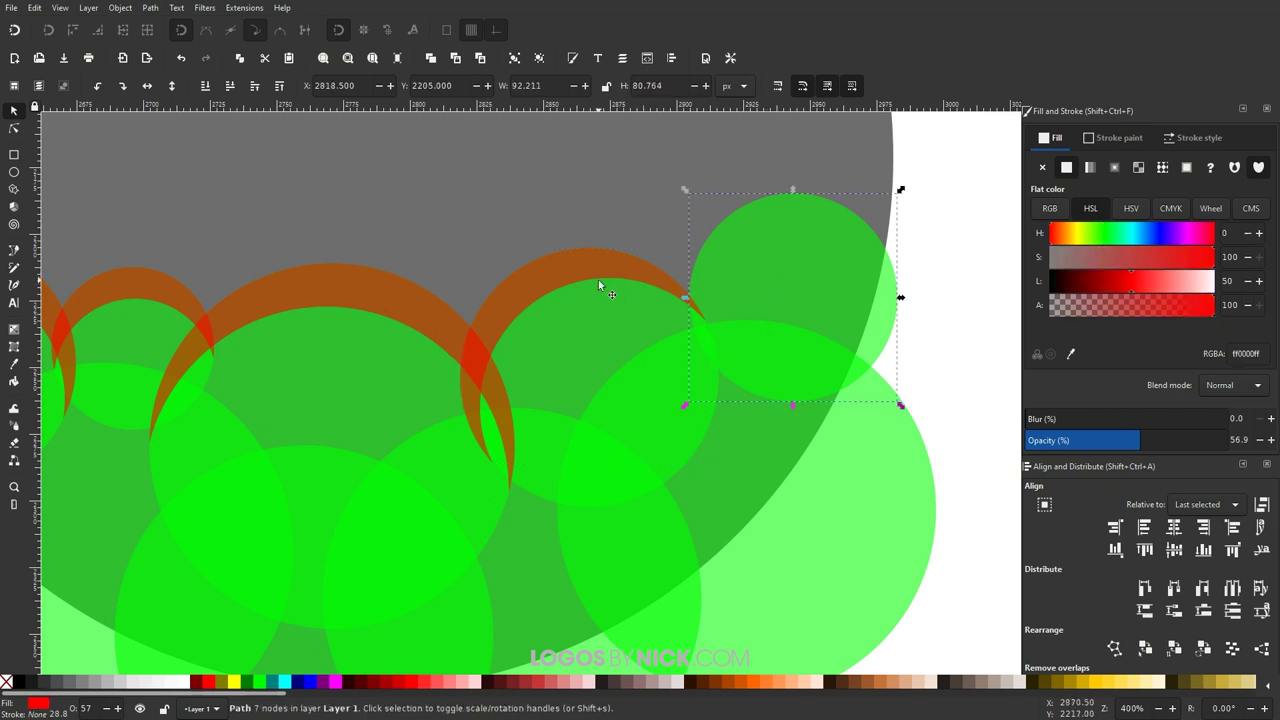
left_click(607, 322, "shift")
left_click(621, 327)
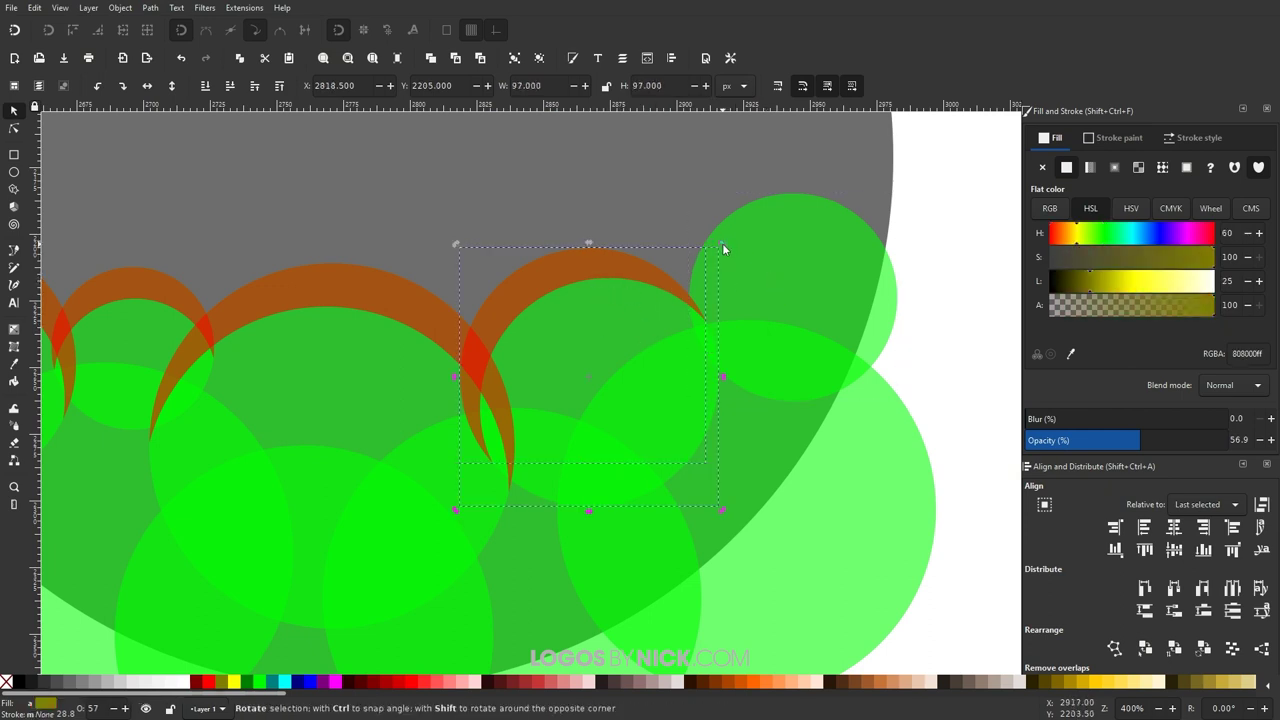
left_click_drag(631, 309, 640, 312)
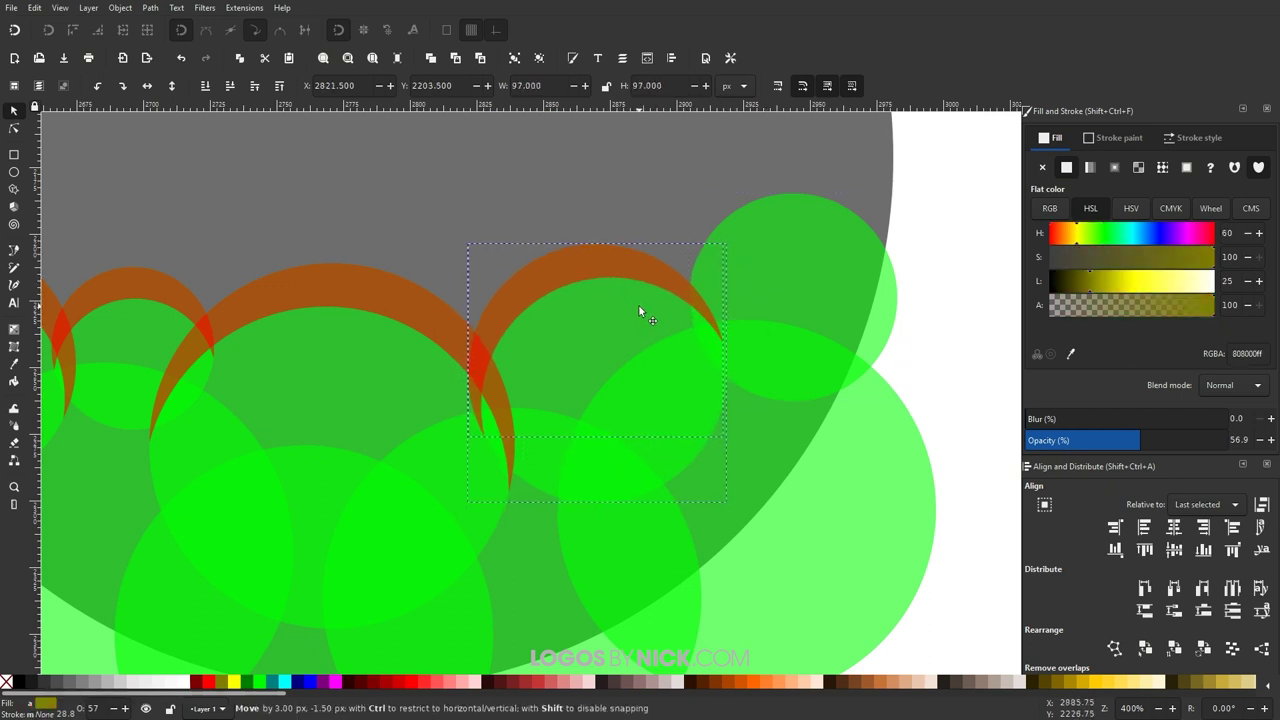
left_click_drag(736, 256, 779, 341)
Step: Nudge the rotated crescent down, then shrink and reposition the small top-right circle
left_click(649, 371)
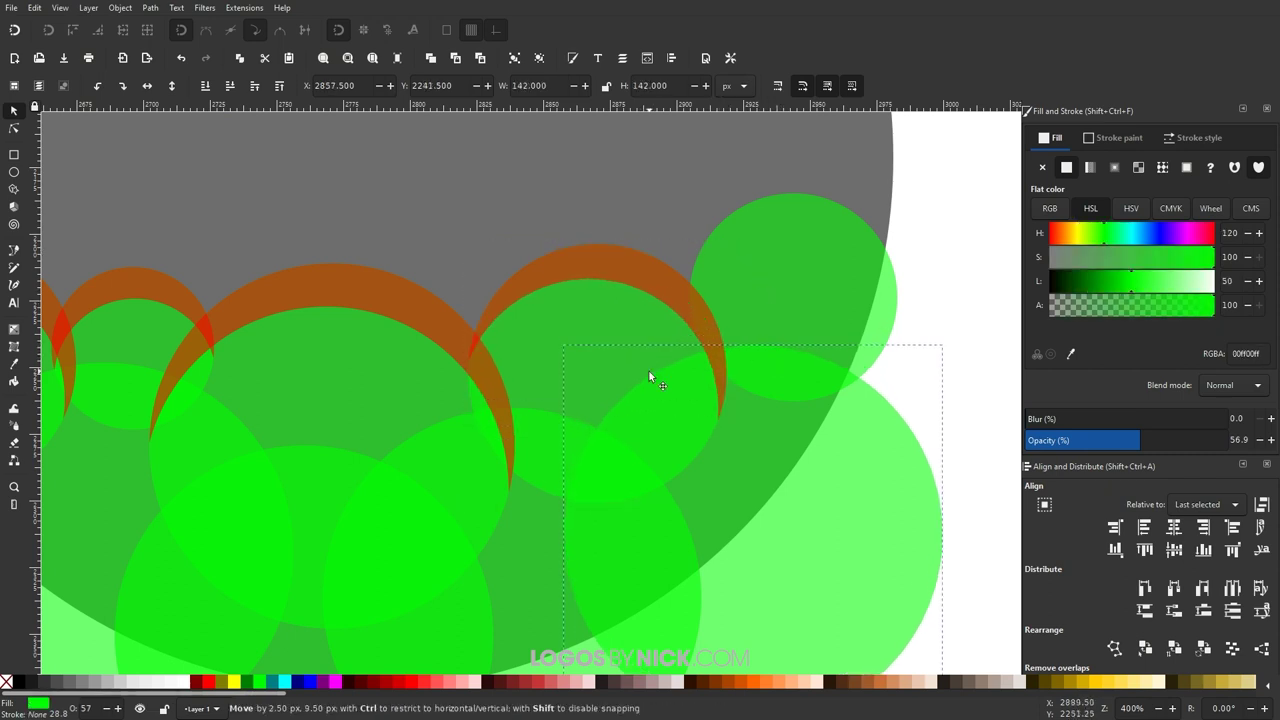
left_click(604, 266)
mouse_move(615, 315)
left_mouse_down()
mouse_move(610, 336)
mouse_move(620, 328)
left_mouse_up()
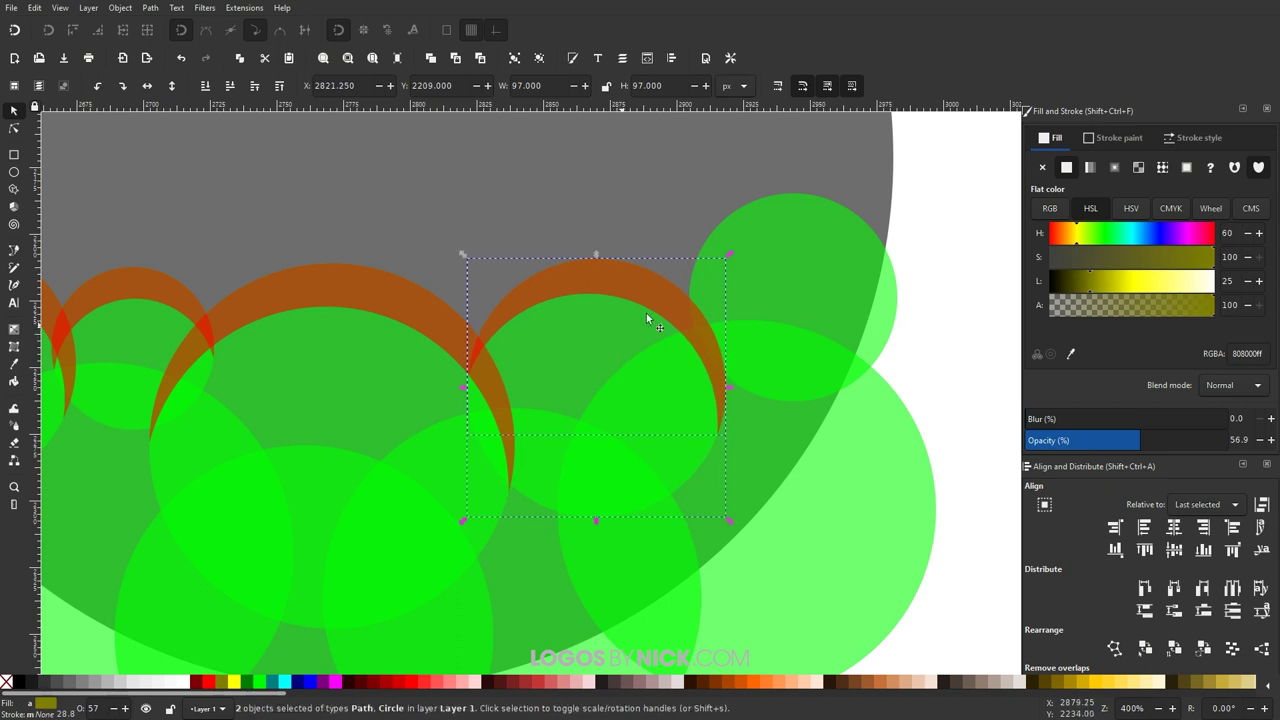
left_click(796, 244)
left_click_drag(796, 244, 787, 266)
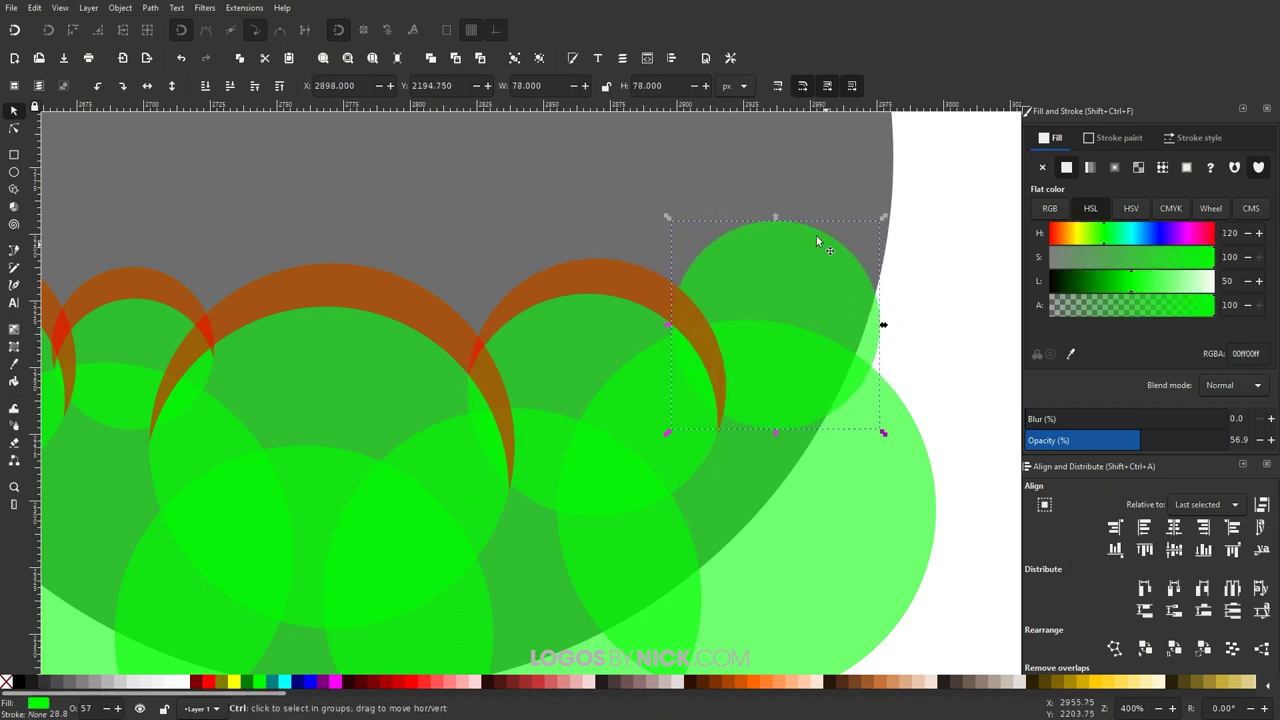
mouse_move(776, 217)
left_mouse_down()
mouse_move(777, 240)
mouse_move(777, 226)
left_mouse_up()
left_click_drag(796, 286, 794, 283)
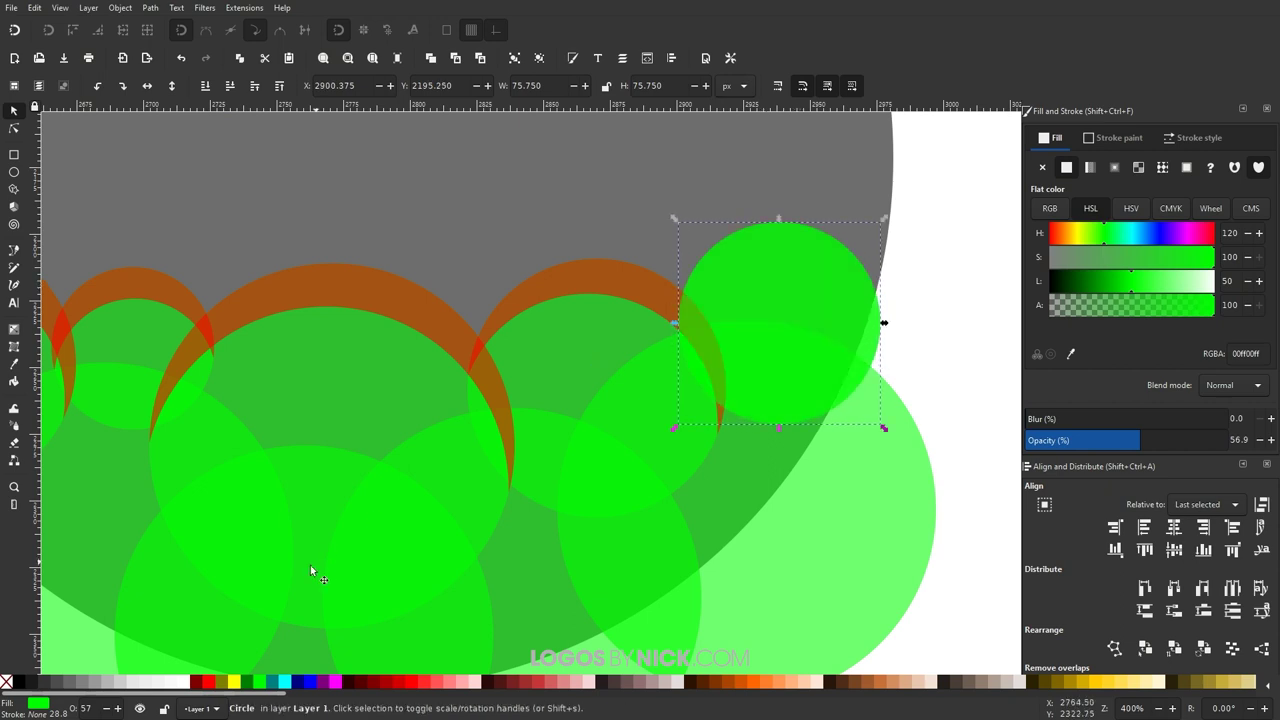
Step: Fill the small circle red, offset a green copy, and subtract it to leave a fifth crescent
left_click(209, 682)
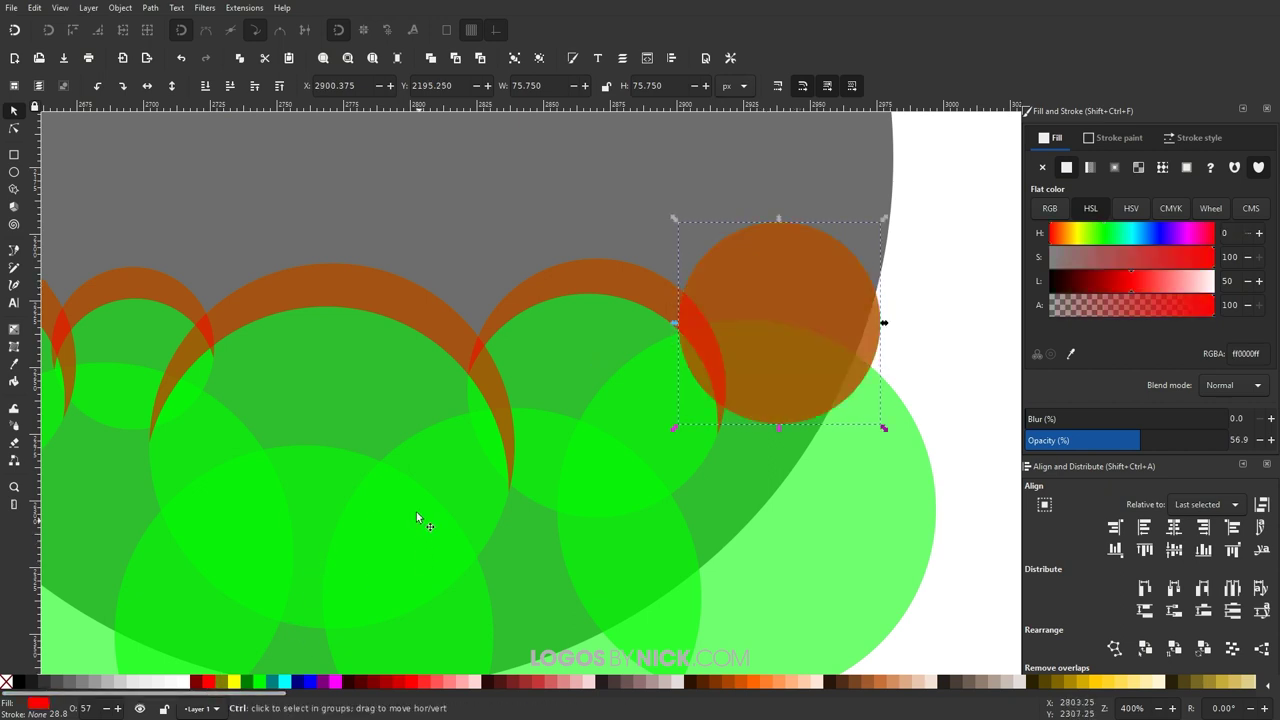
key("ctrl+z")
left_click_drag(779, 306, 793, 345)
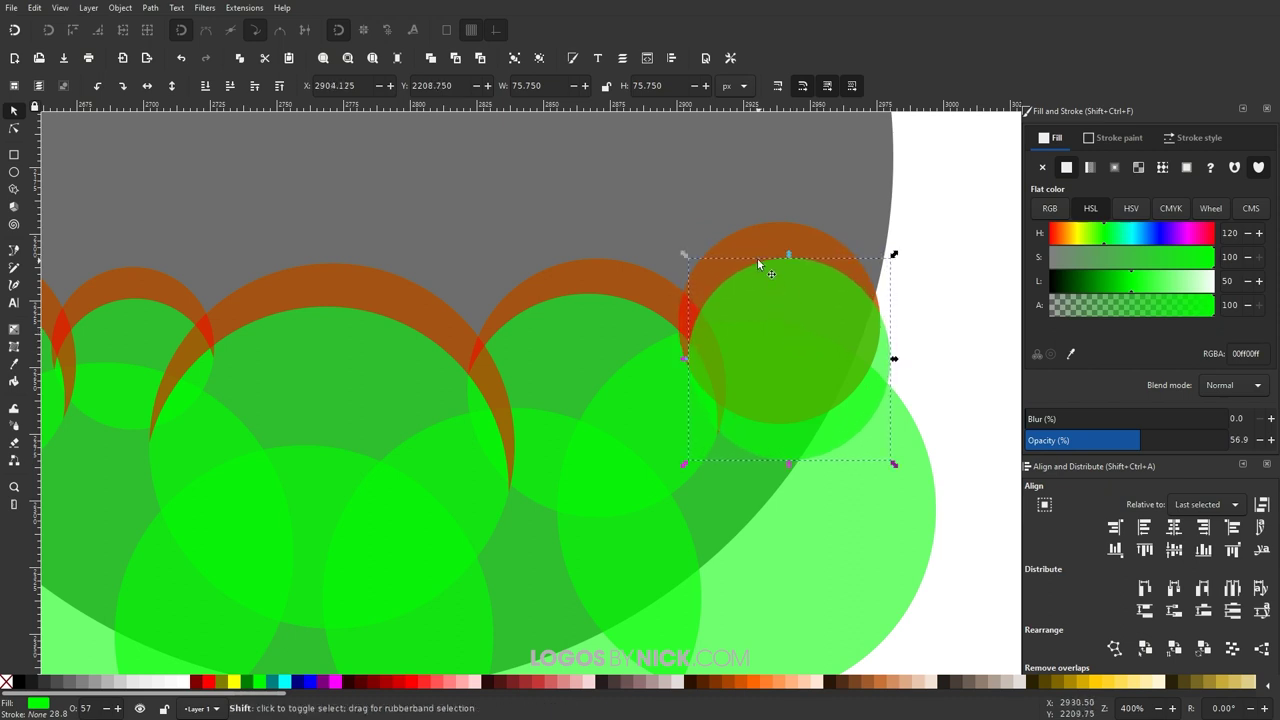
left_click(758, 262, "shift")
left_click(150, 8)
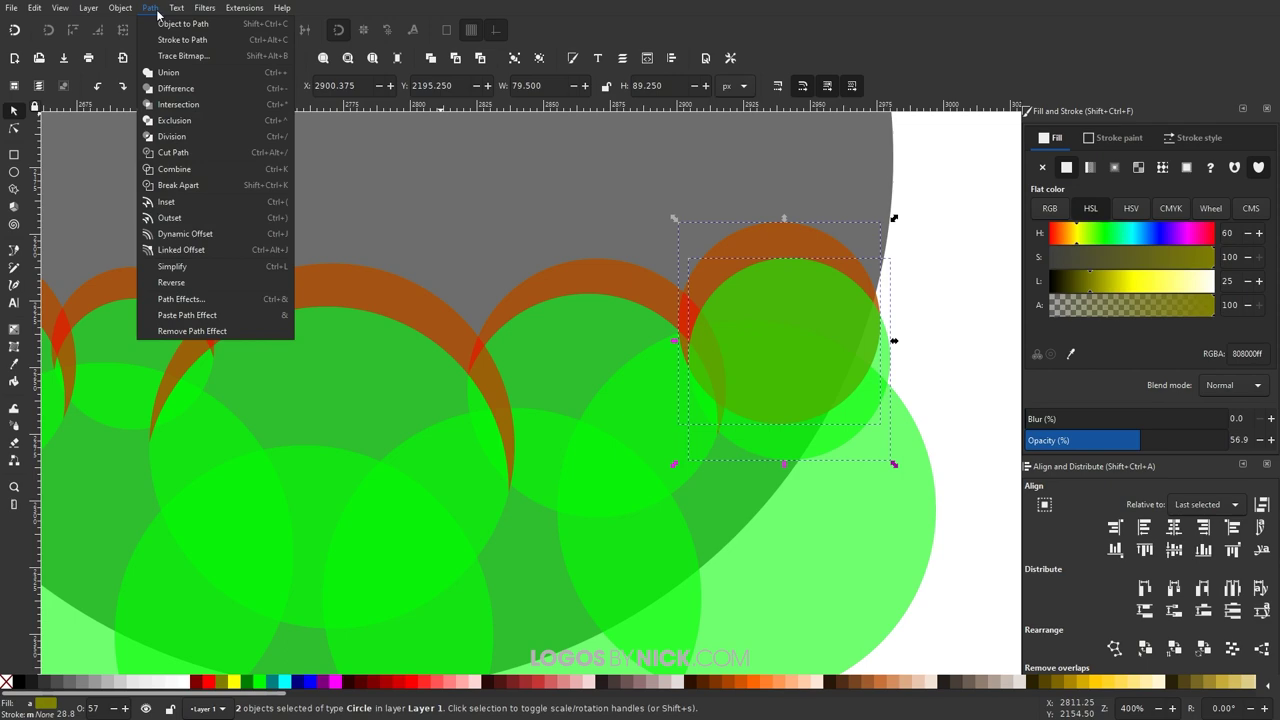
left_click(157, 87)
key("5")
key("Escape")
scroll(519, 350, "up", 3)
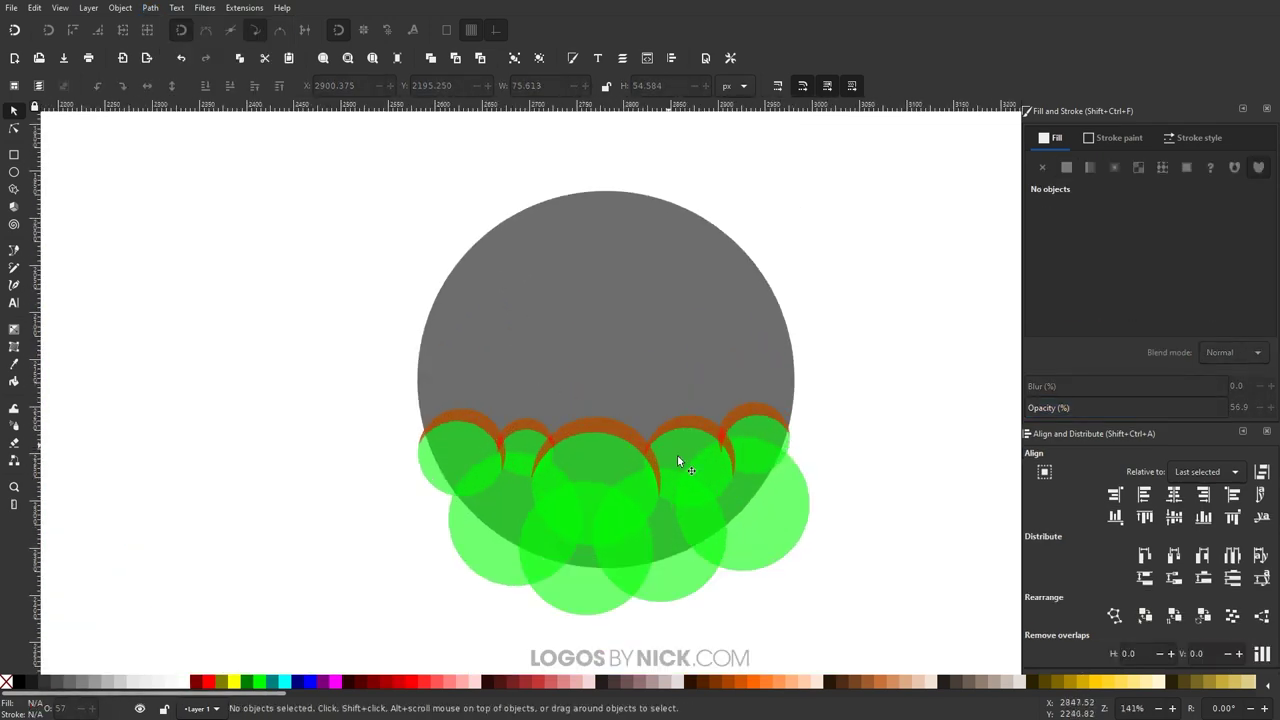
Step: Zoom in on the spot where the first two orange arcs overlap
scroll(576, 438, "up", 4)
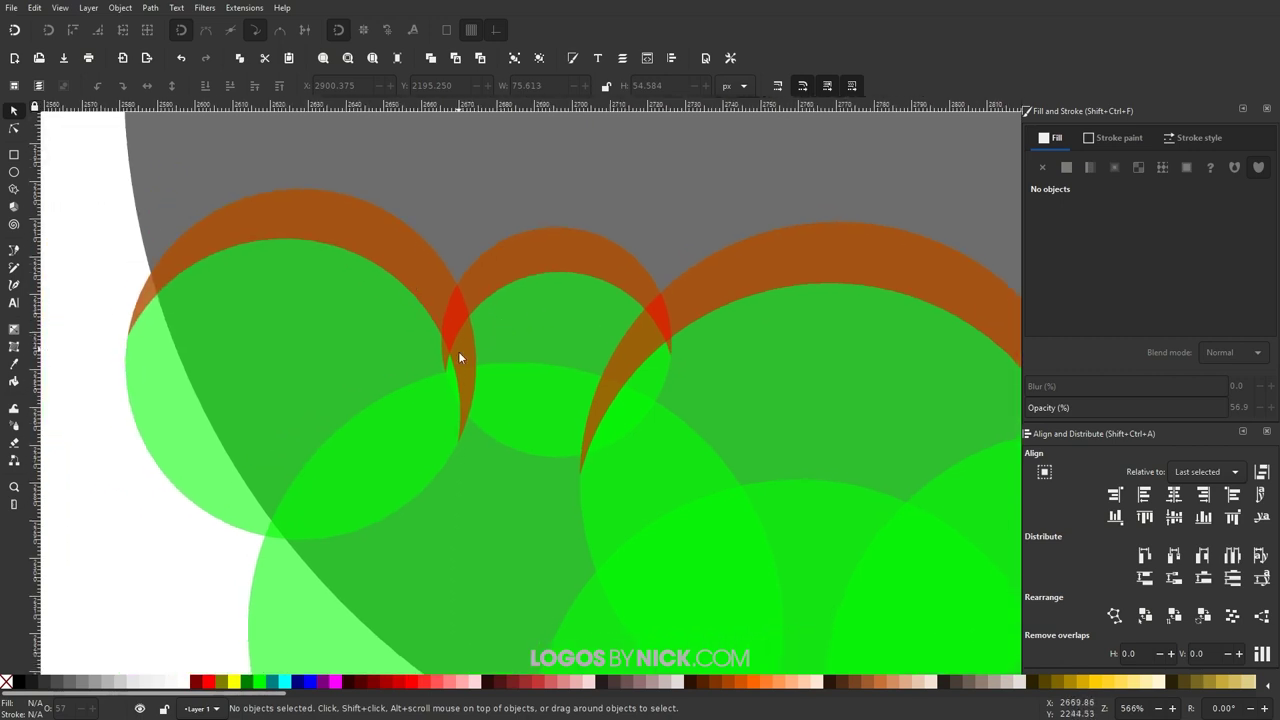
scroll(480, 328, "down", 3)
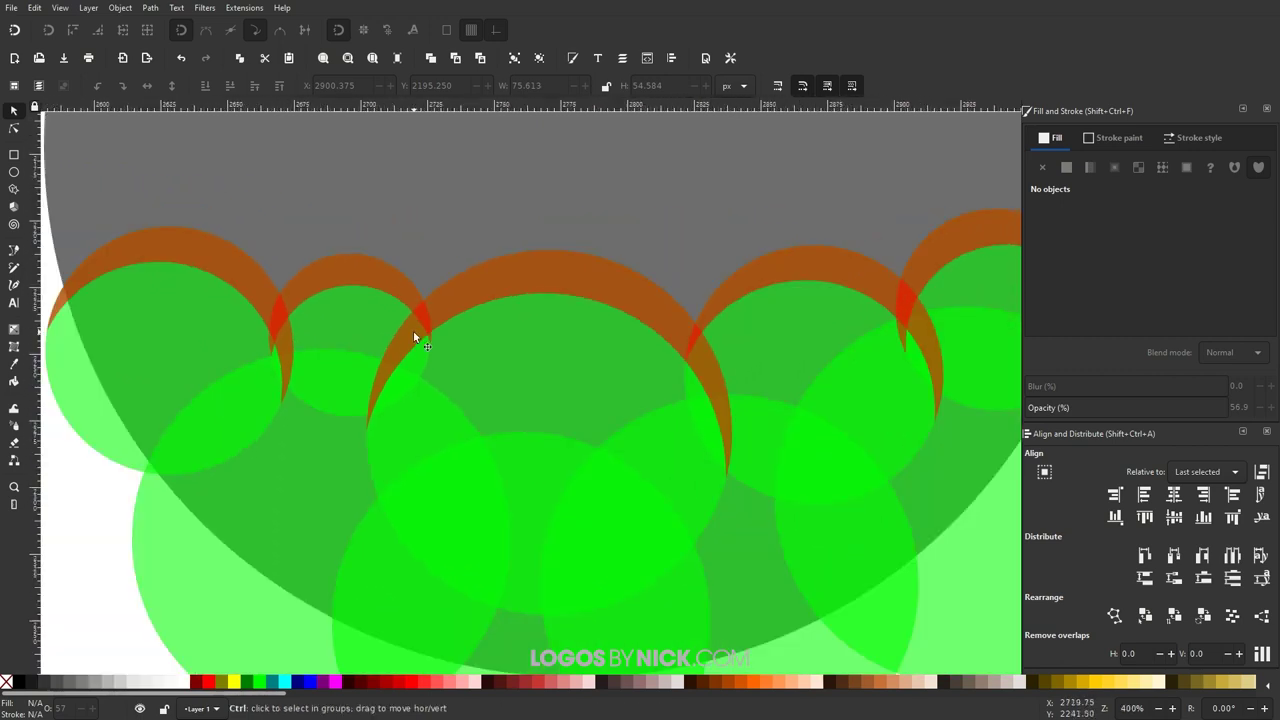
scroll(658, 377, "up", 2)
scroll(537, 340, "left", 5)
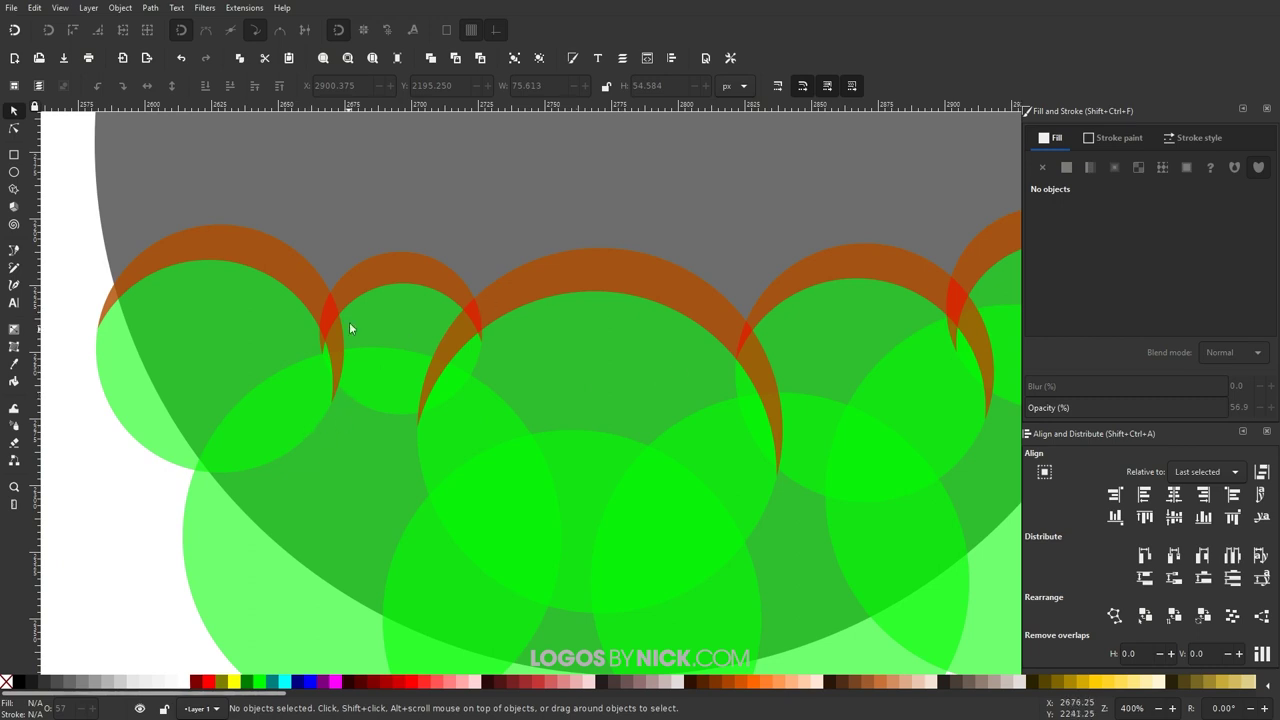
scroll(320, 315, "up", 1)
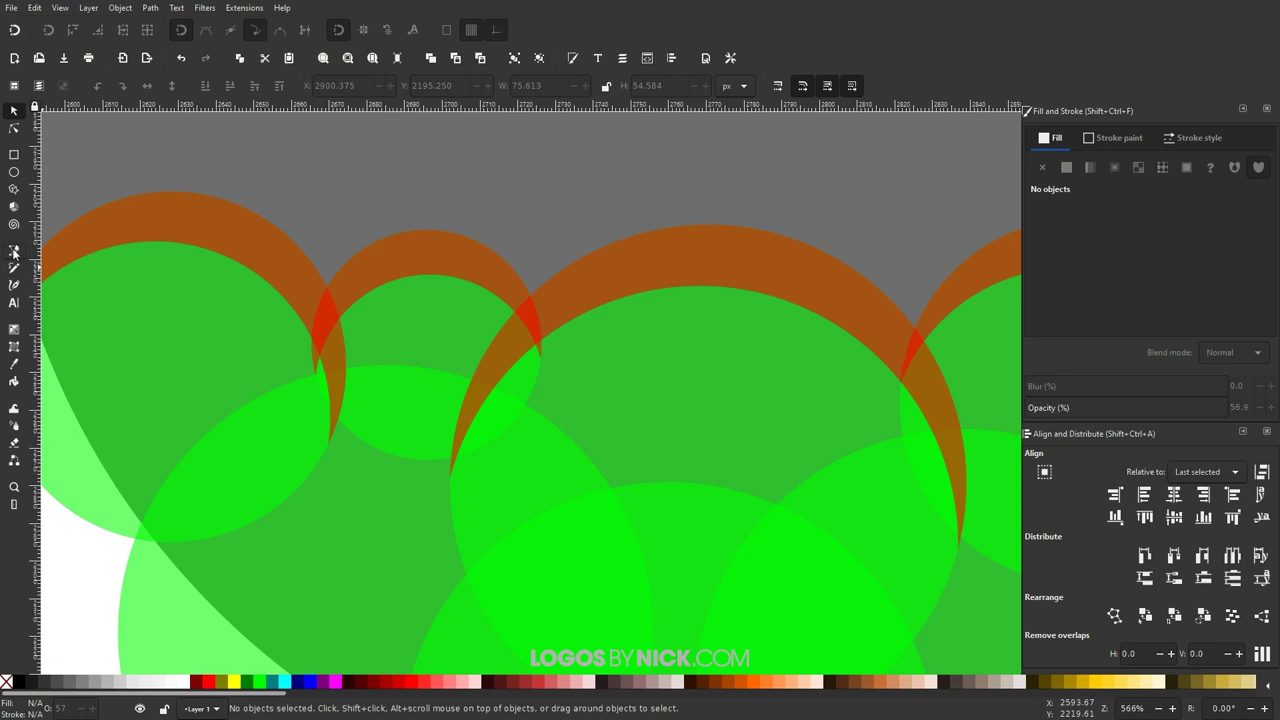
Step: Draw a triangular Pen shape over the first overlap and subtract it from the second arc
key("b")
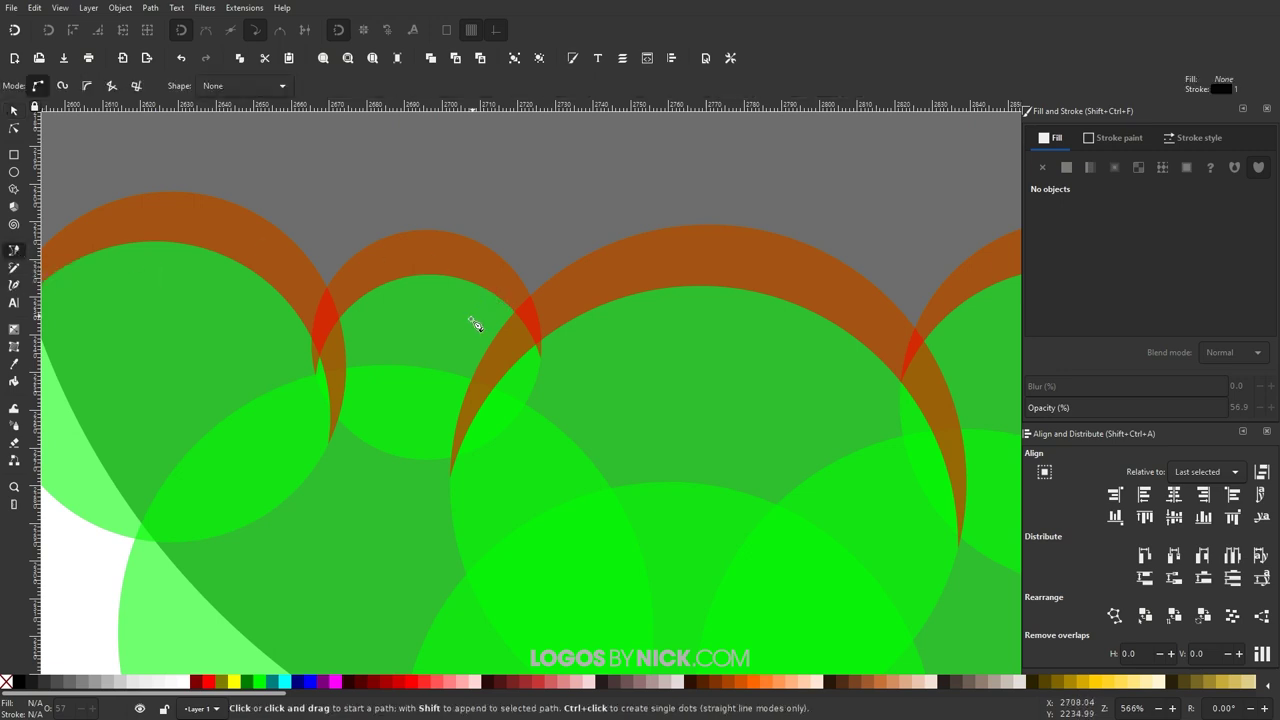
scroll(255, 367, "up", 1)
left_click(318, 250)
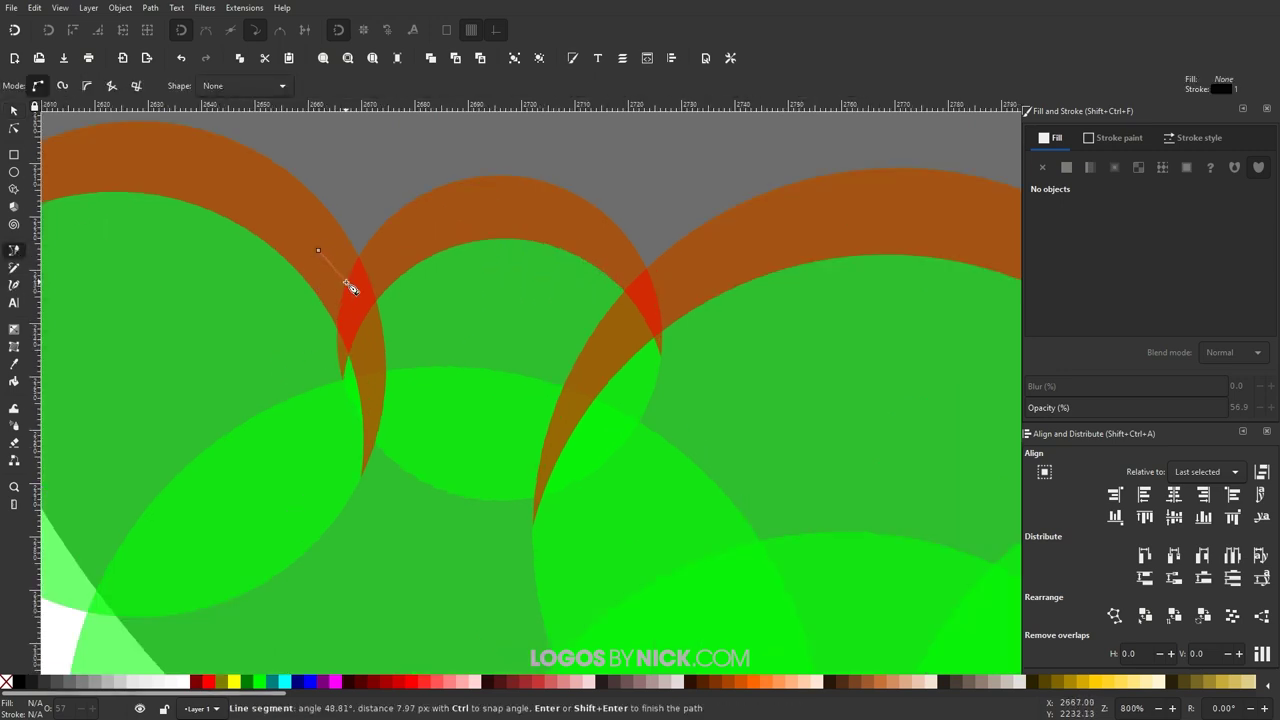
left_click(322, 410)
left_click(266, 353)
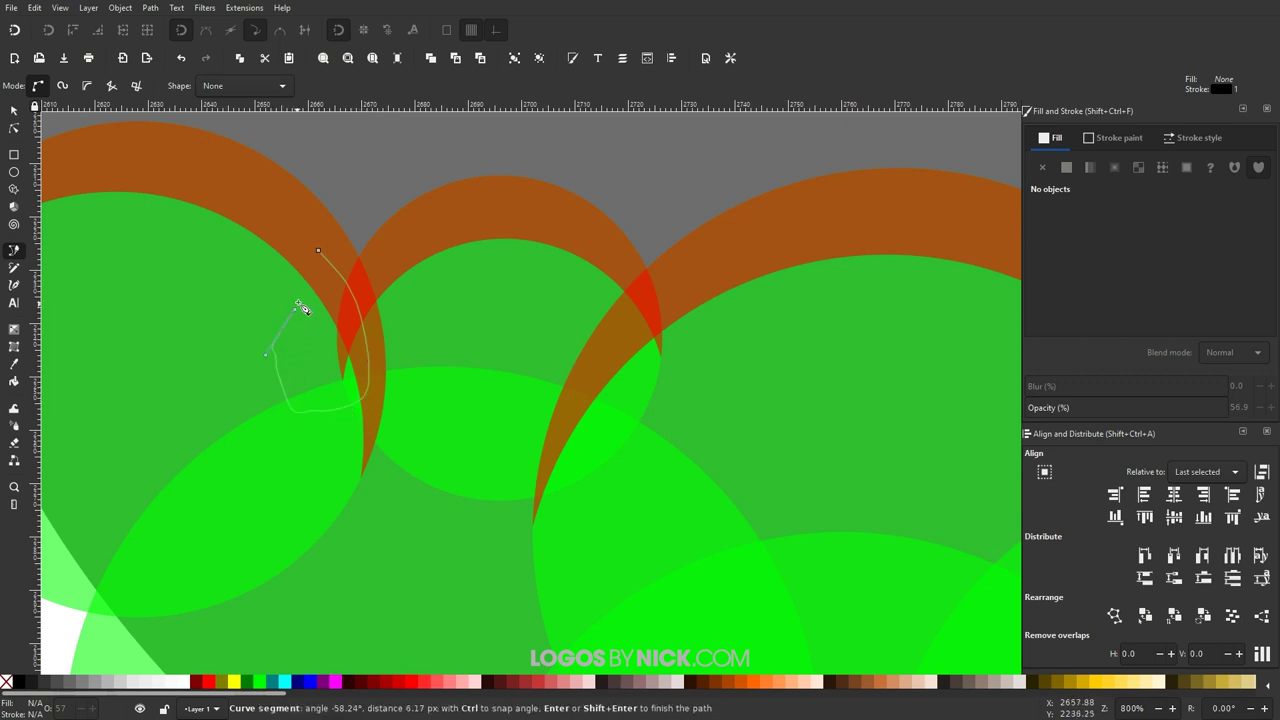
left_click(319, 253)
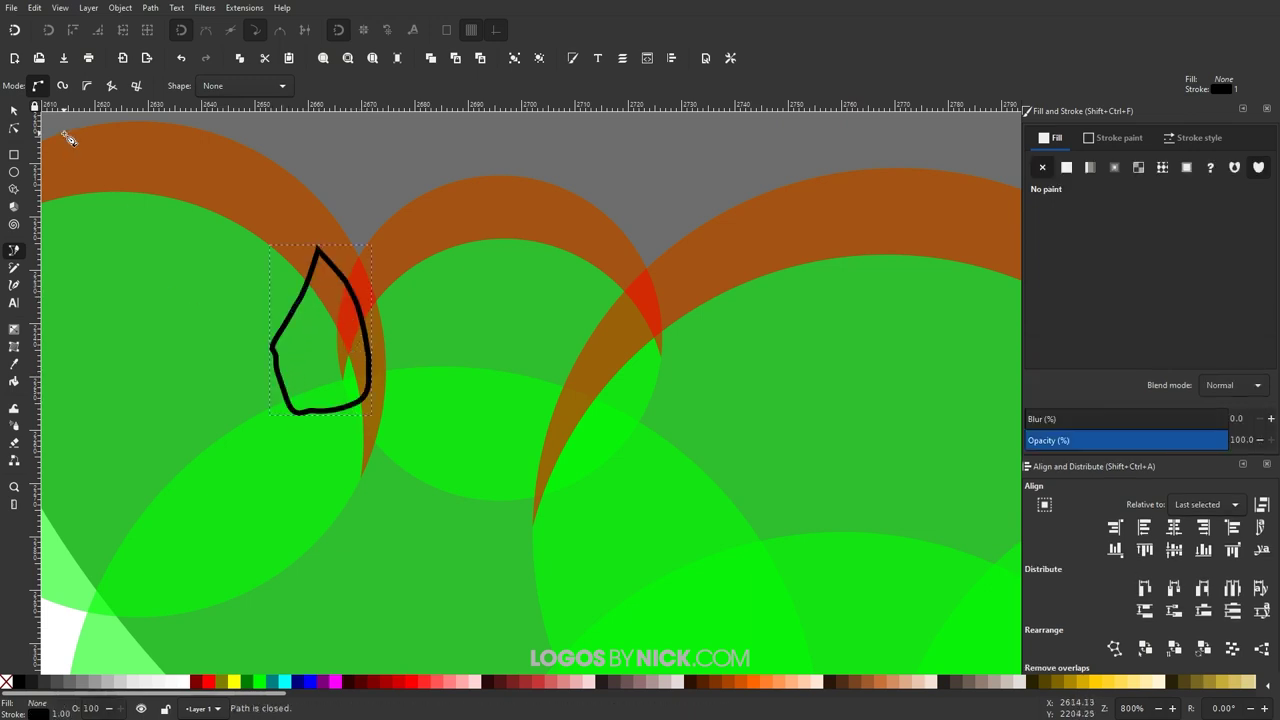
left_click(14, 110)
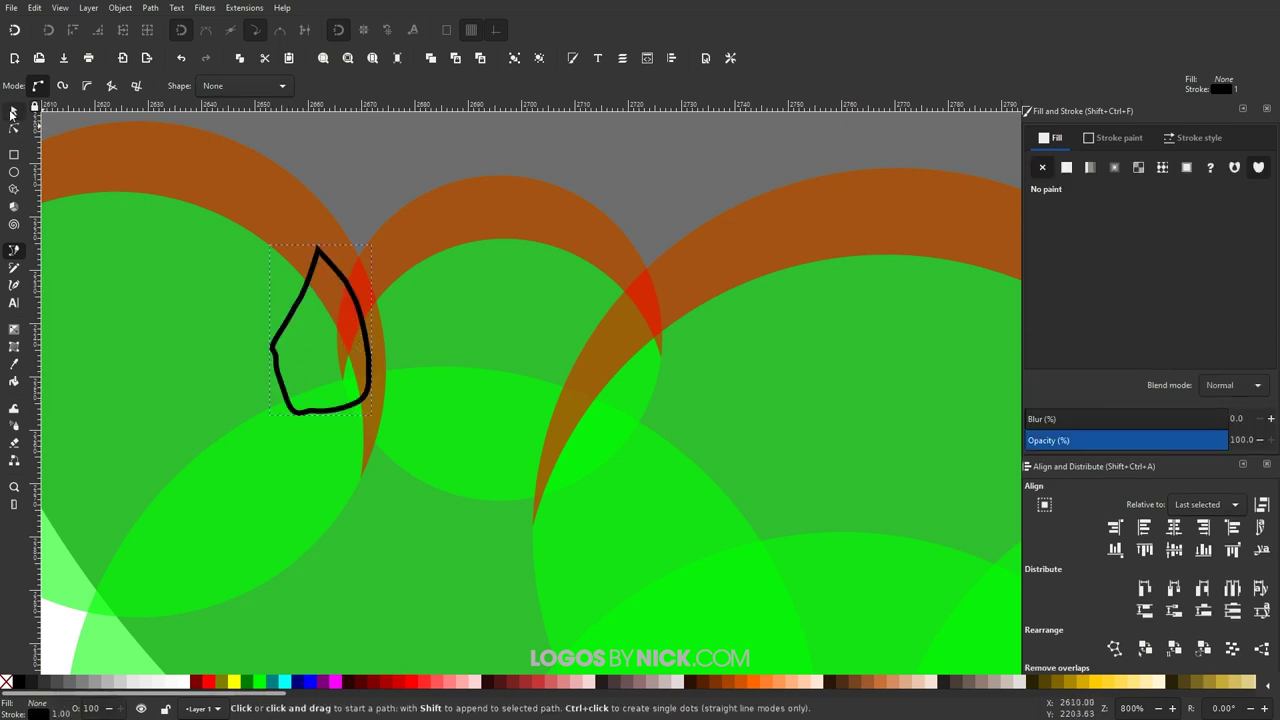
left_click(487, 233, "shift")
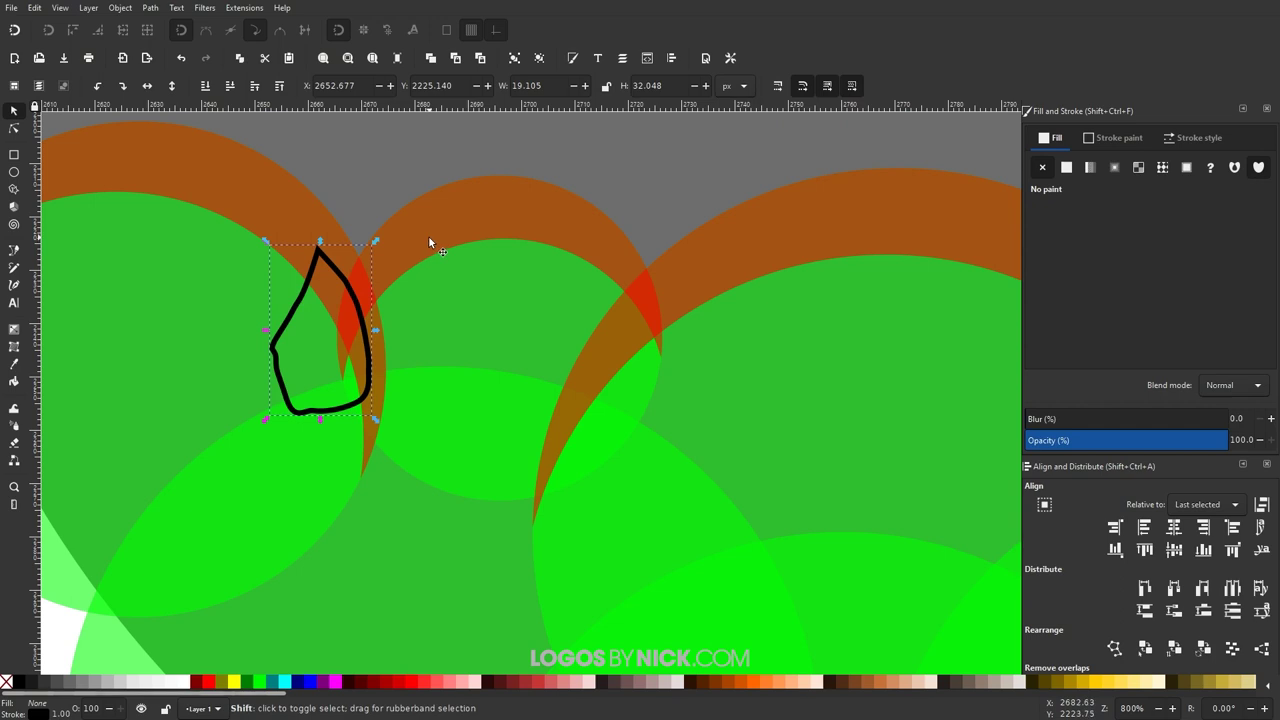
left_click(150, 7)
left_click(175, 89)
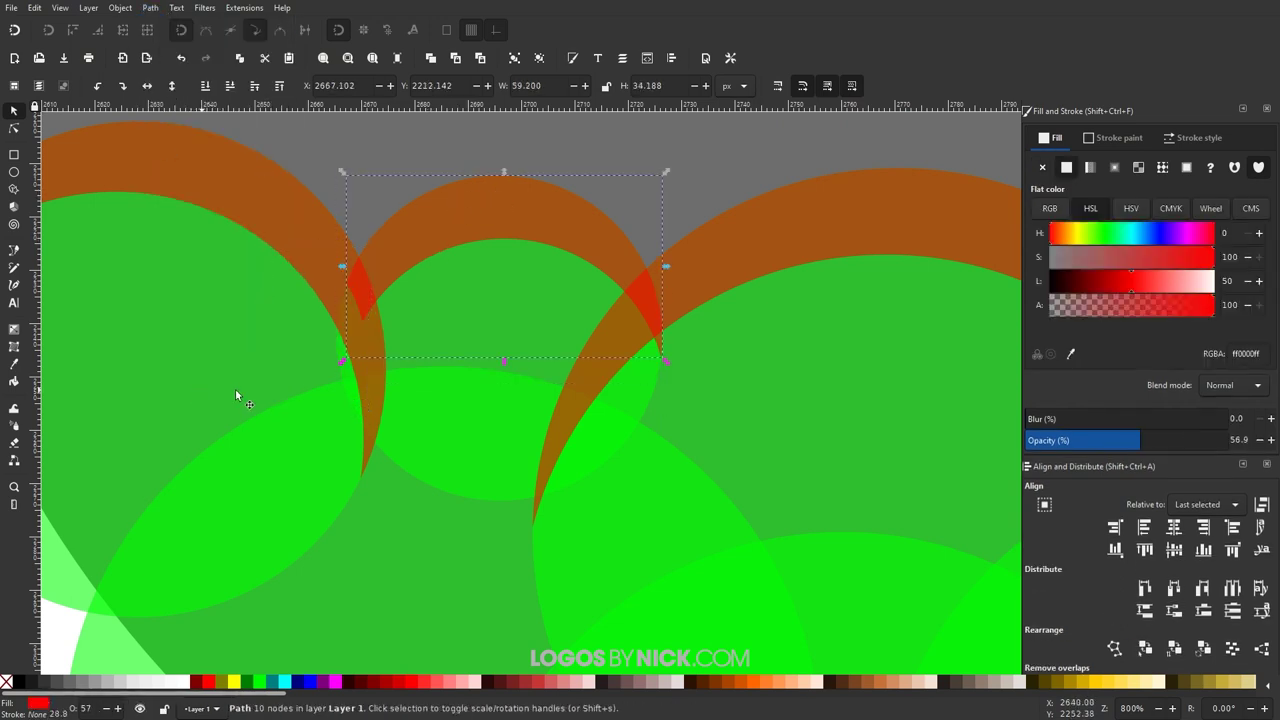
scroll(235, 396, "right", 5)
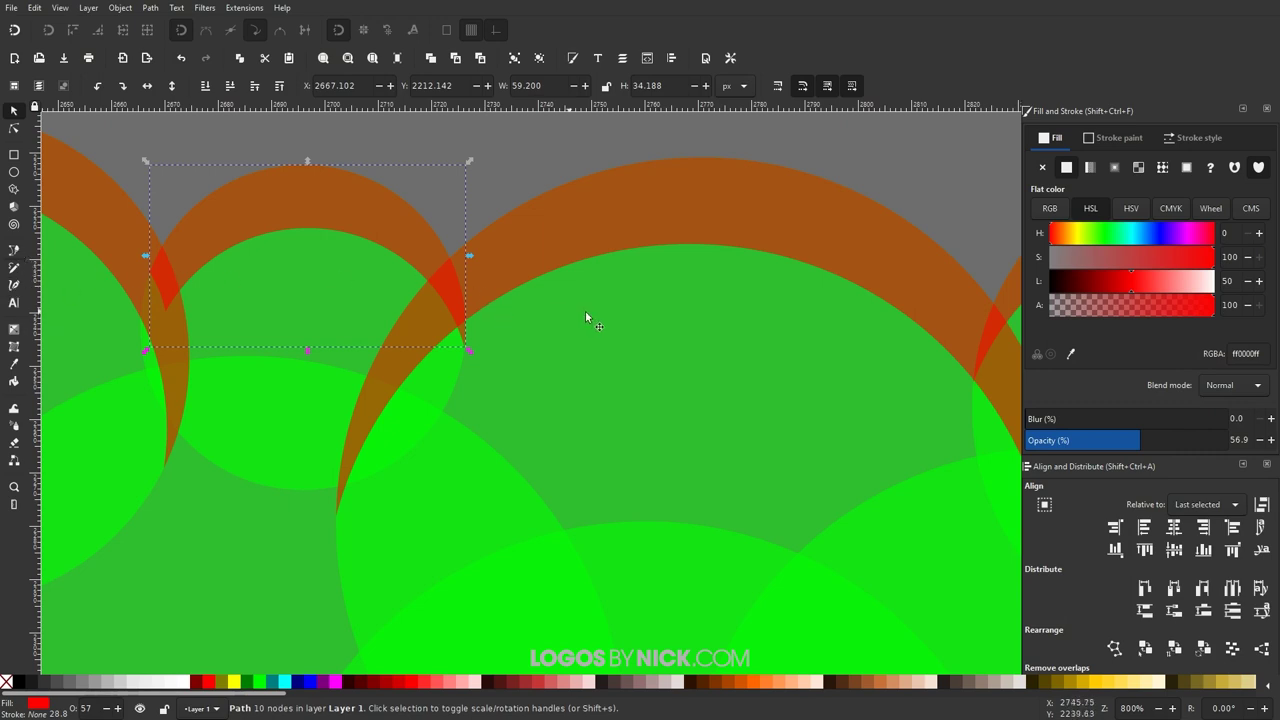
scroll(615, 350, "left", 2)
Step: Draw a six-node cutting shape over the other overlap and subtract it from the arc
key("b")
left_click(557, 248)
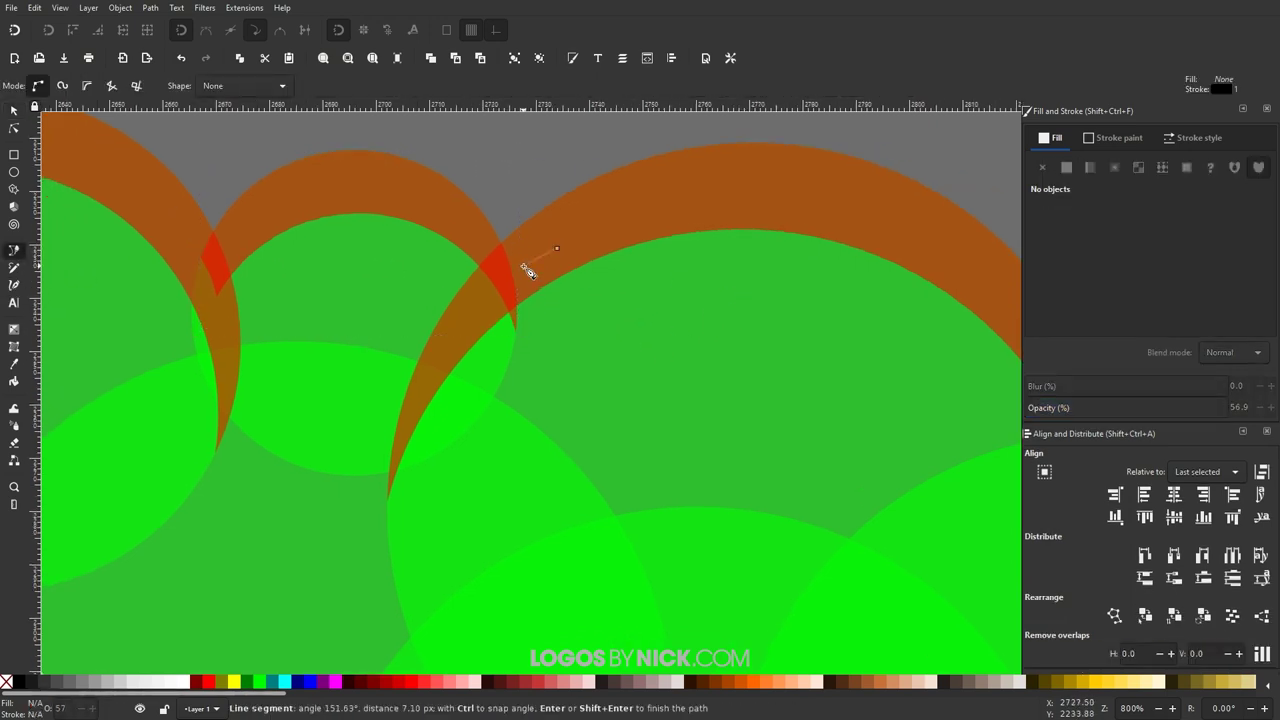
left_click(497, 279)
left_click(486, 320)
left_click(509, 375)
left_click(578, 355)
left_click(586, 307)
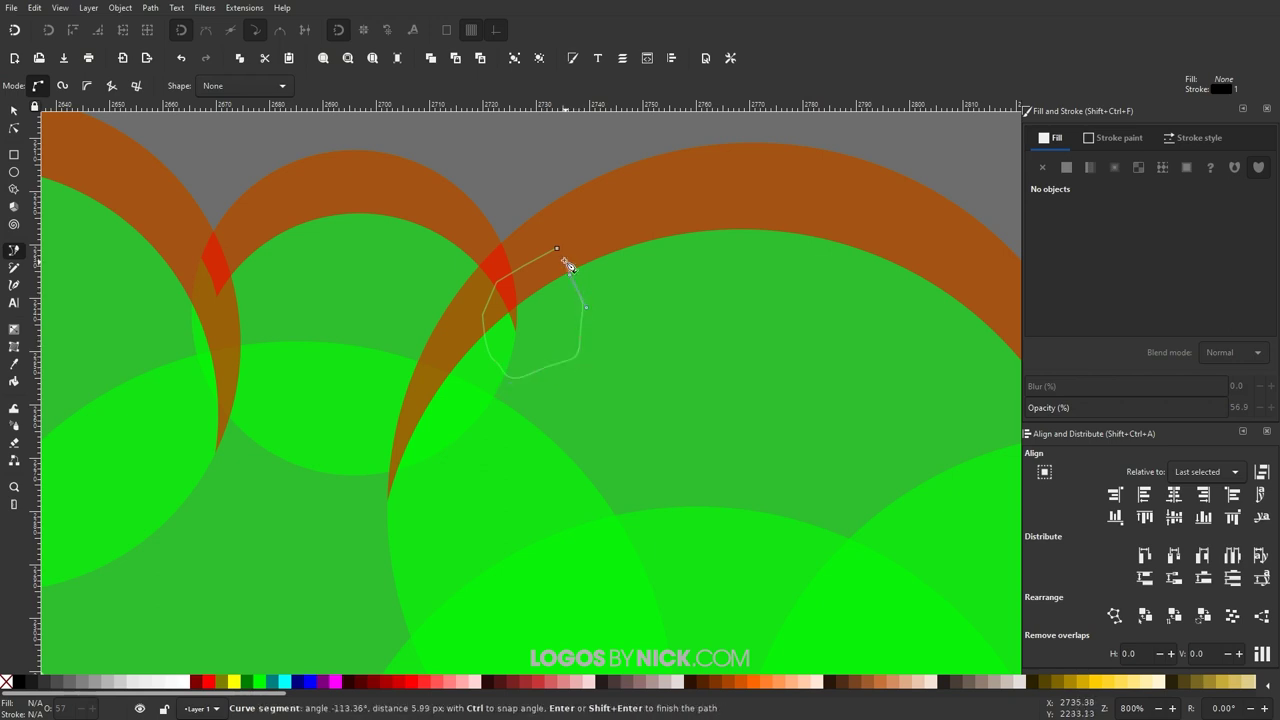
left_click(558, 250)
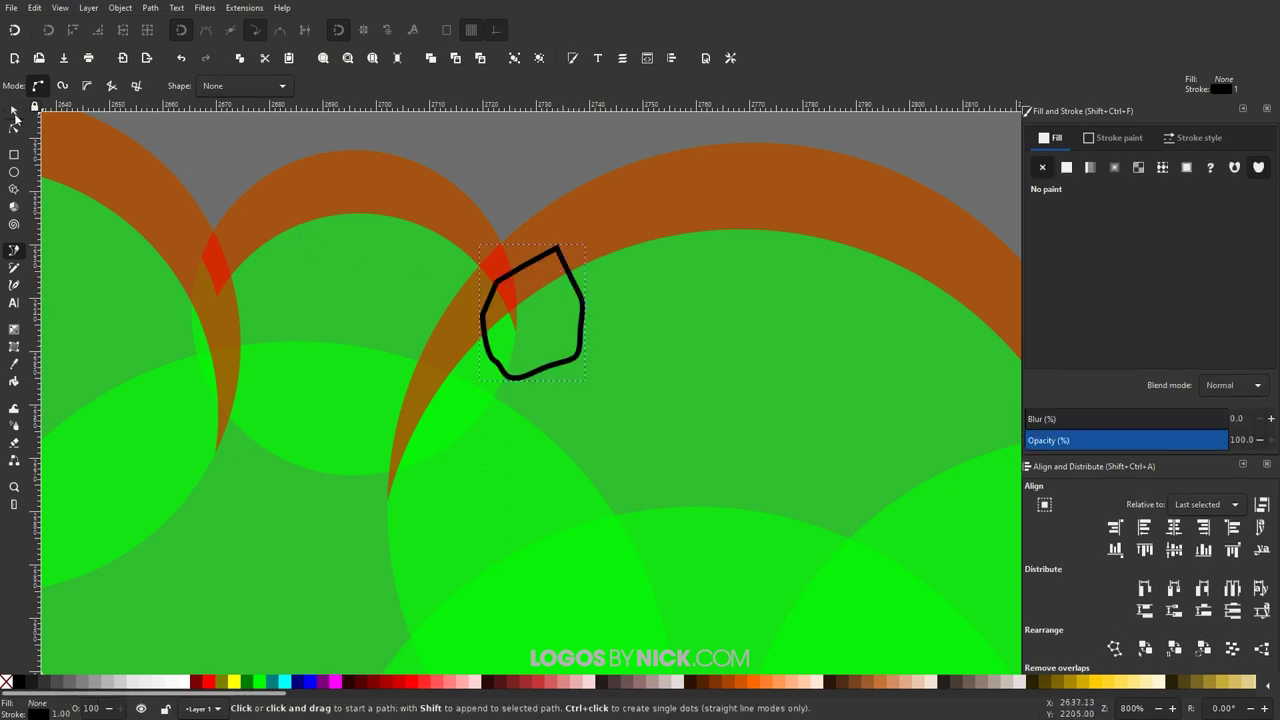
key("s")
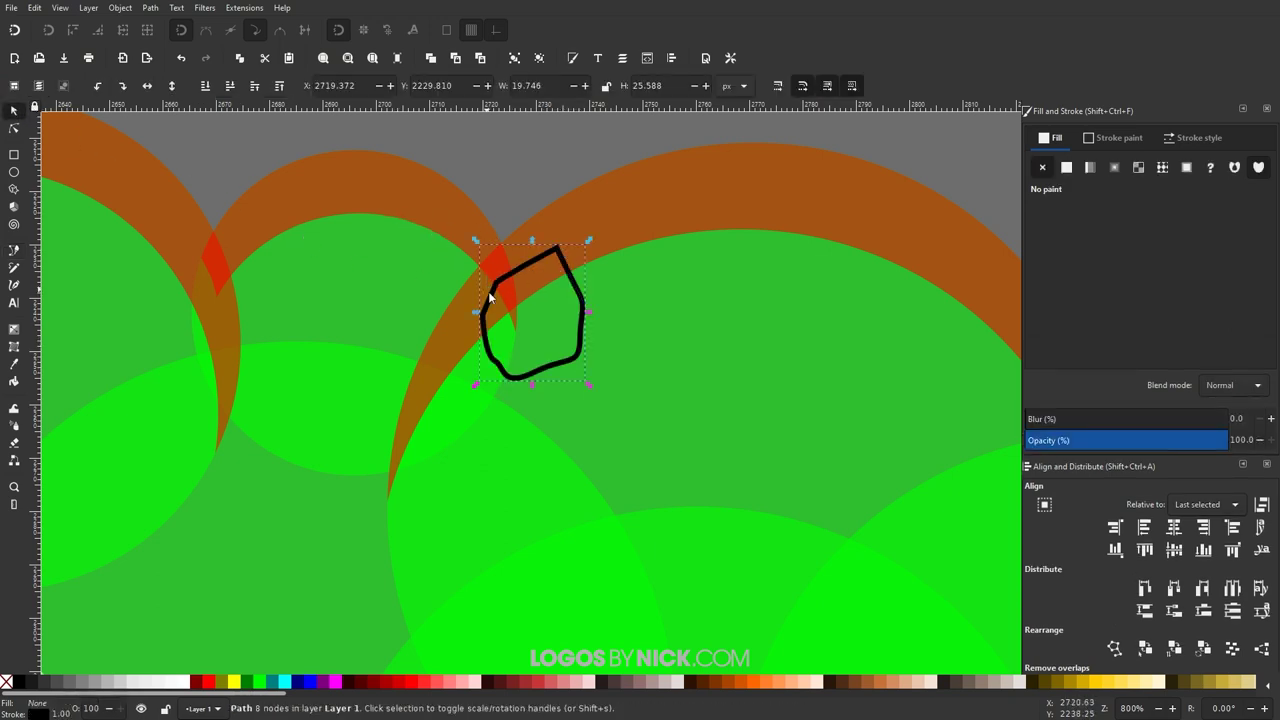
left_click(410, 205, "shift")
left_click(150, 7)
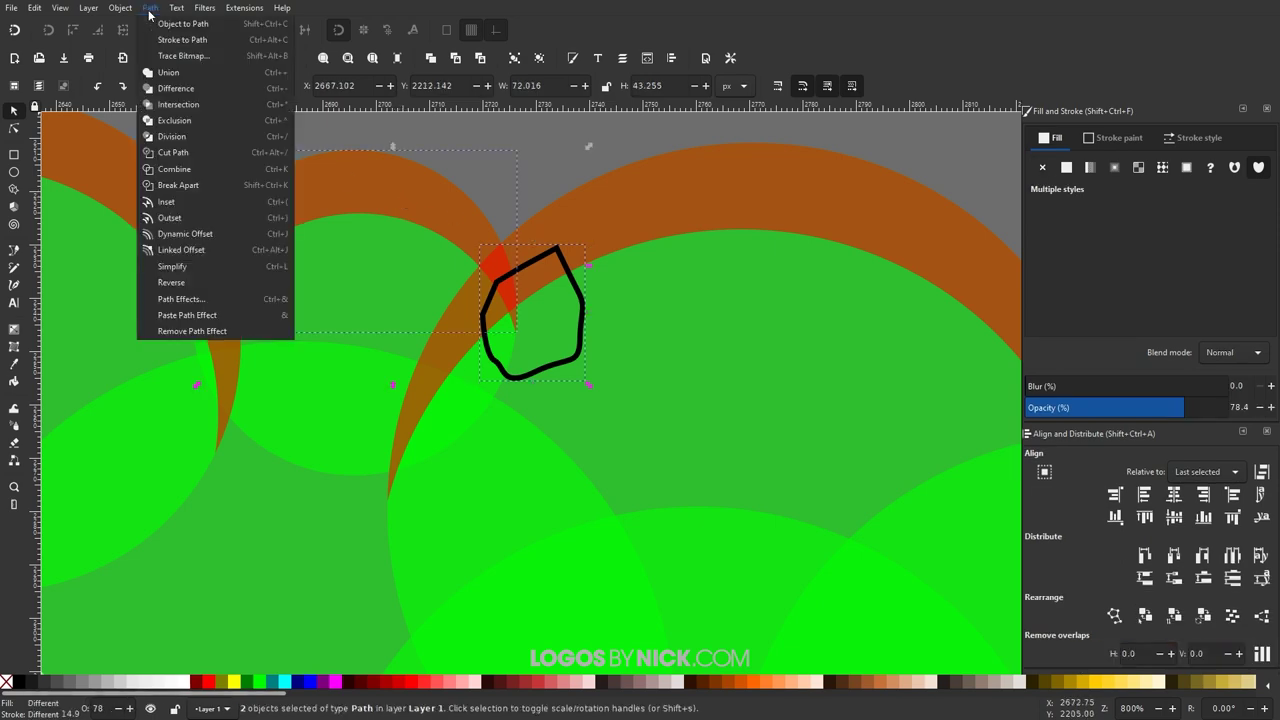
left_click(185, 105)
scroll(310, 266, "down", 1)
scroll(465, 328, "down", 1)
scroll(374, 344, "down", 1)
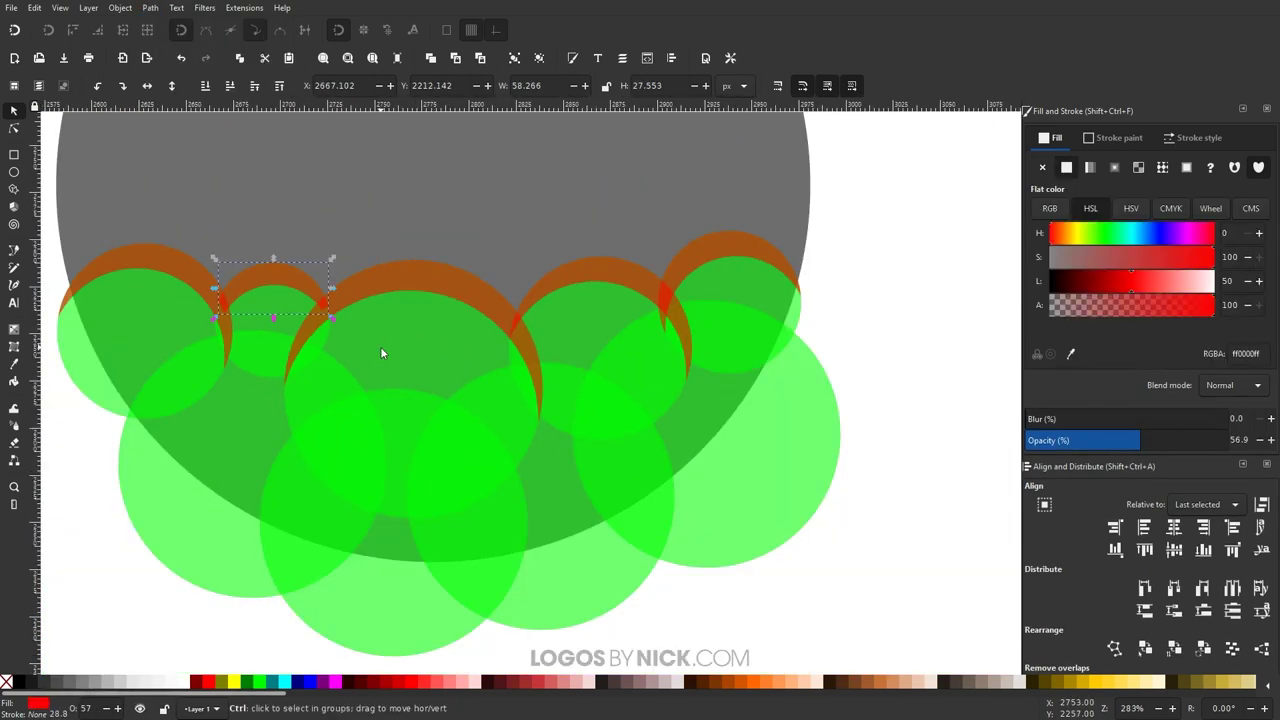
Step: Draw a curved cutting shape over the middle arc's left overlap and subtract it with Path > Difference
scroll(505, 322, "up", 3)
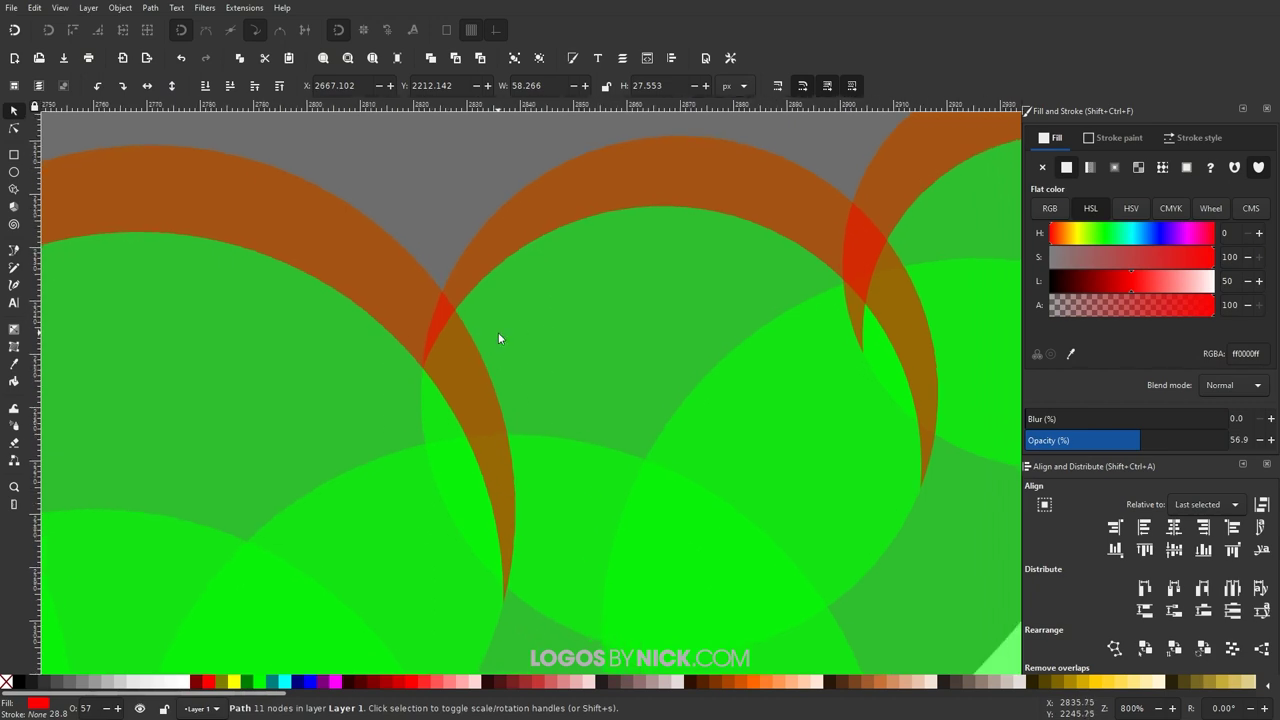
key("b")
left_click_drag(398, 297, 471, 360)
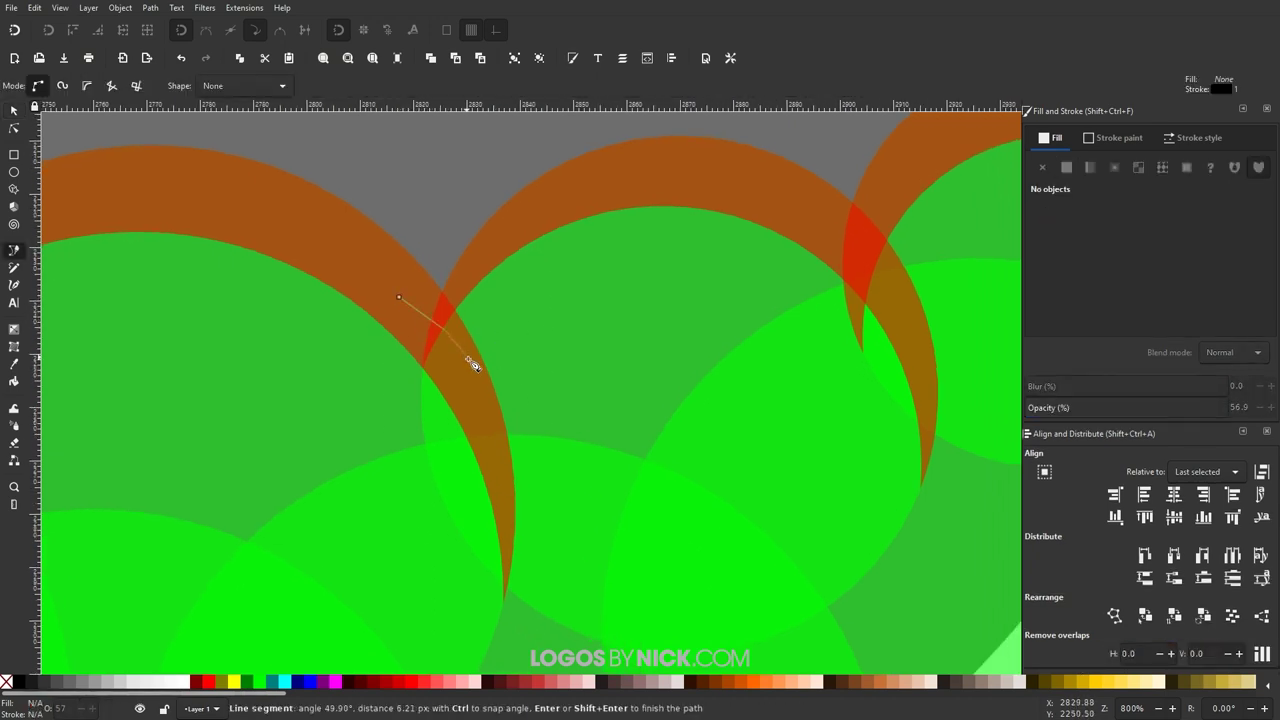
left_click_drag(323, 391, 360, 348)
left_click(399, 298)
key("s")
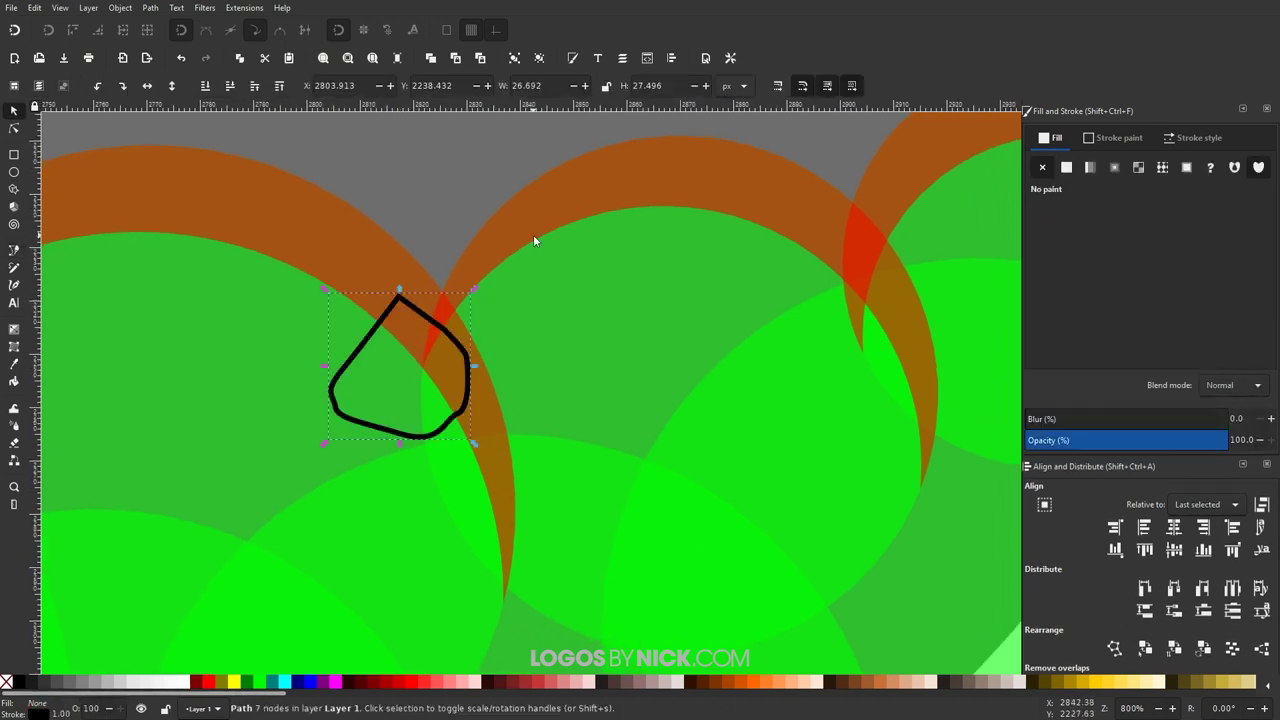
left_click(533, 234, "shift")
left_click(151, 8)
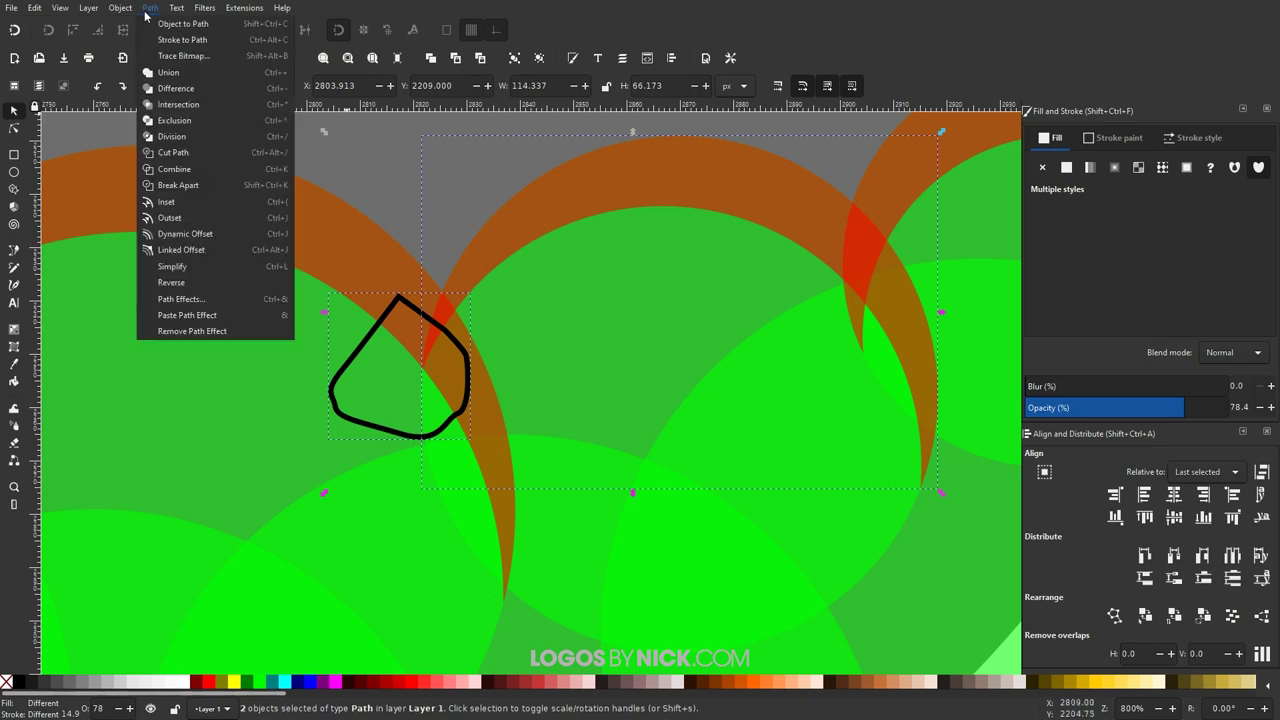
key("Escape")
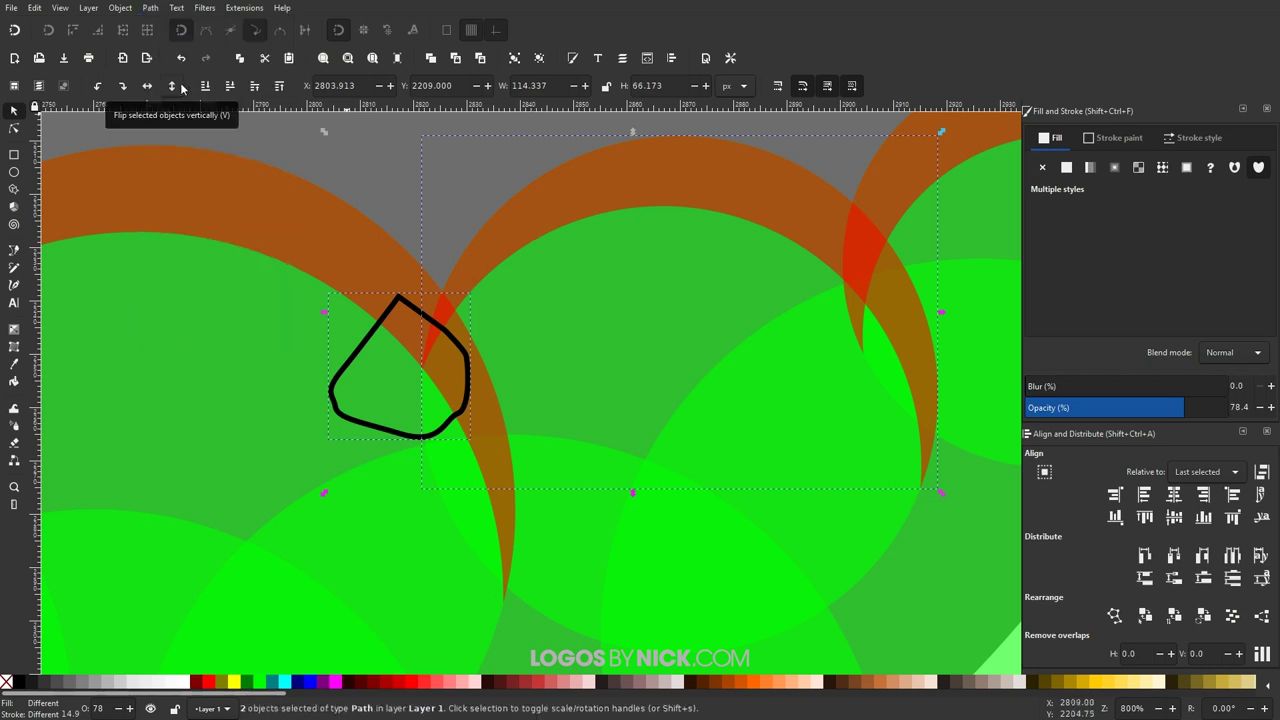
left_click(151, 8)
key("Escape")
left_click(170, 86)
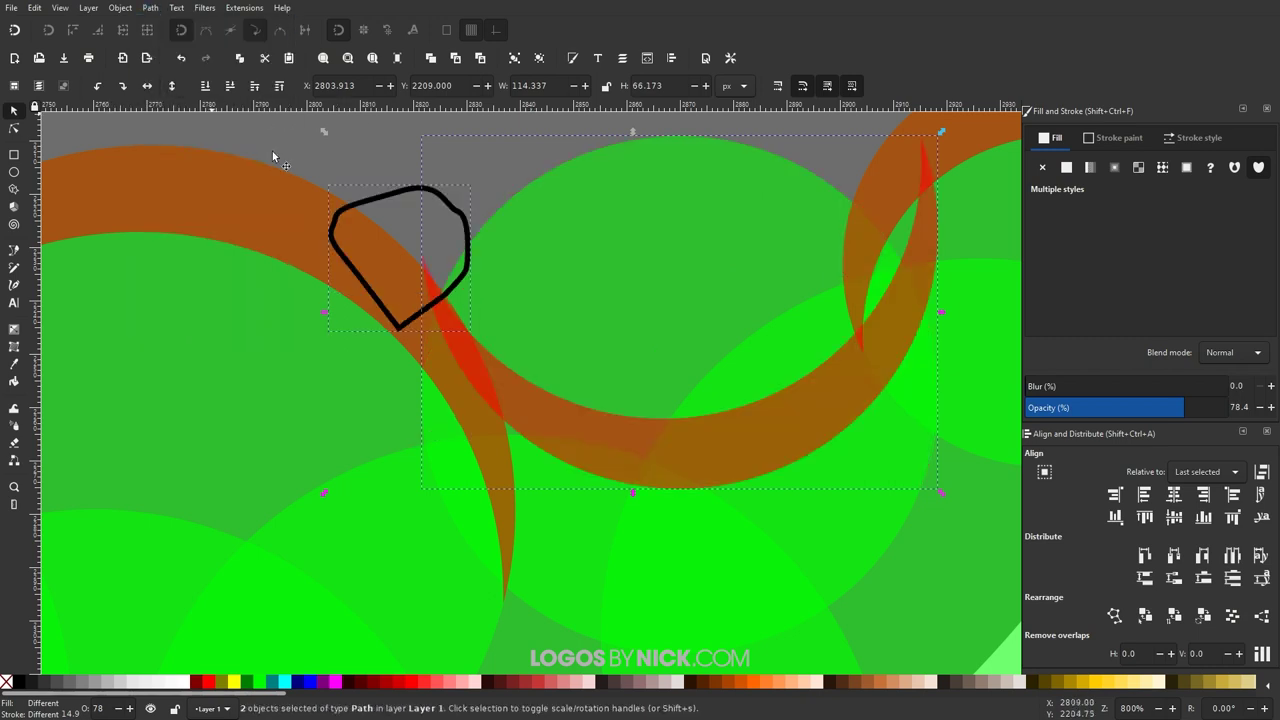
scroll(272, 151, "down", 2)
scroll(272, 151, "up", 1)
left_click(150, 8)
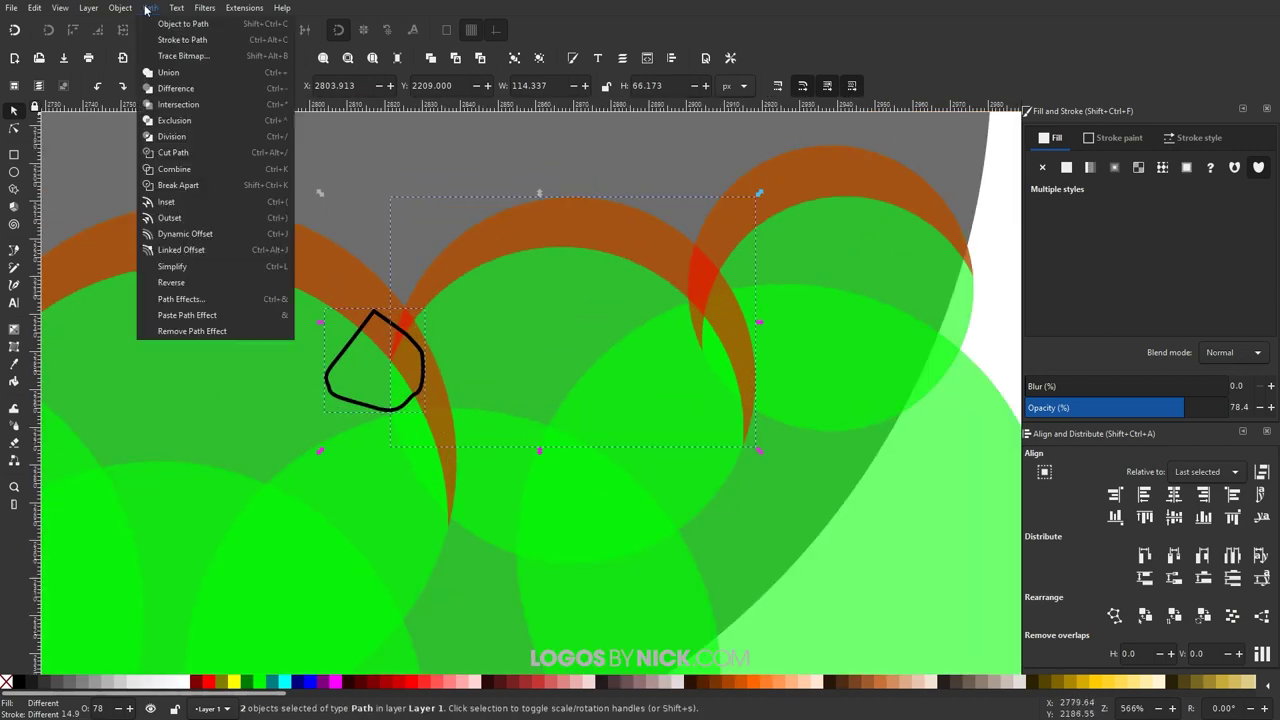
left_click(176, 88)
scroll(729, 401, "right", 5)
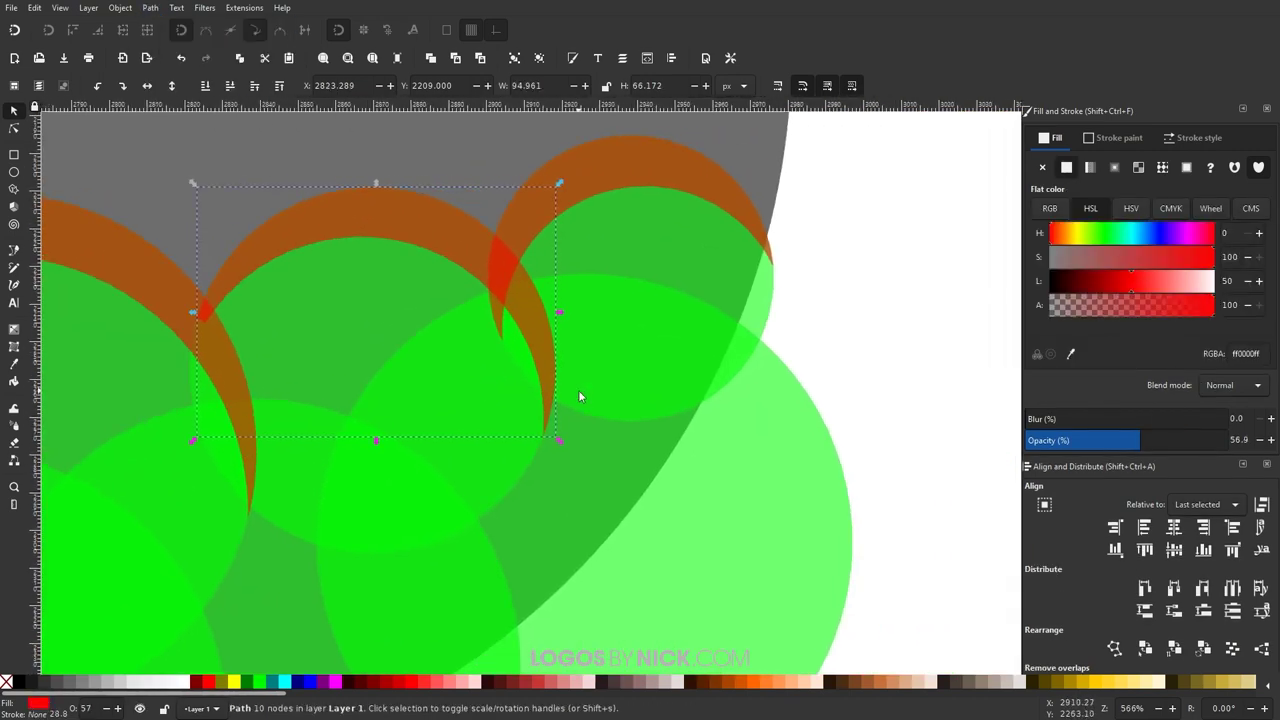
scroll(646, 365, "down", 3)
scroll(615, 350, "up", 1)
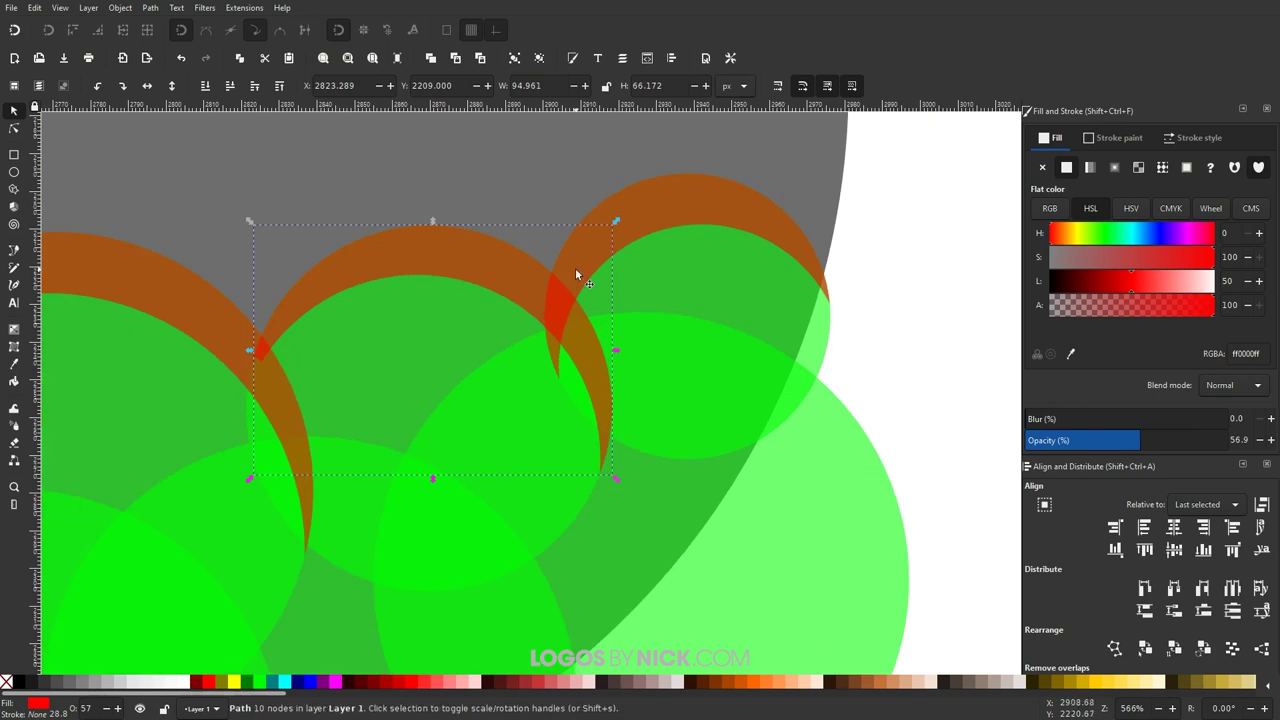
scroll(500, 375, "down", 1)
Step: Trim the middle arc's right tip with another curved Pen shape via Path > Difference
key("b")
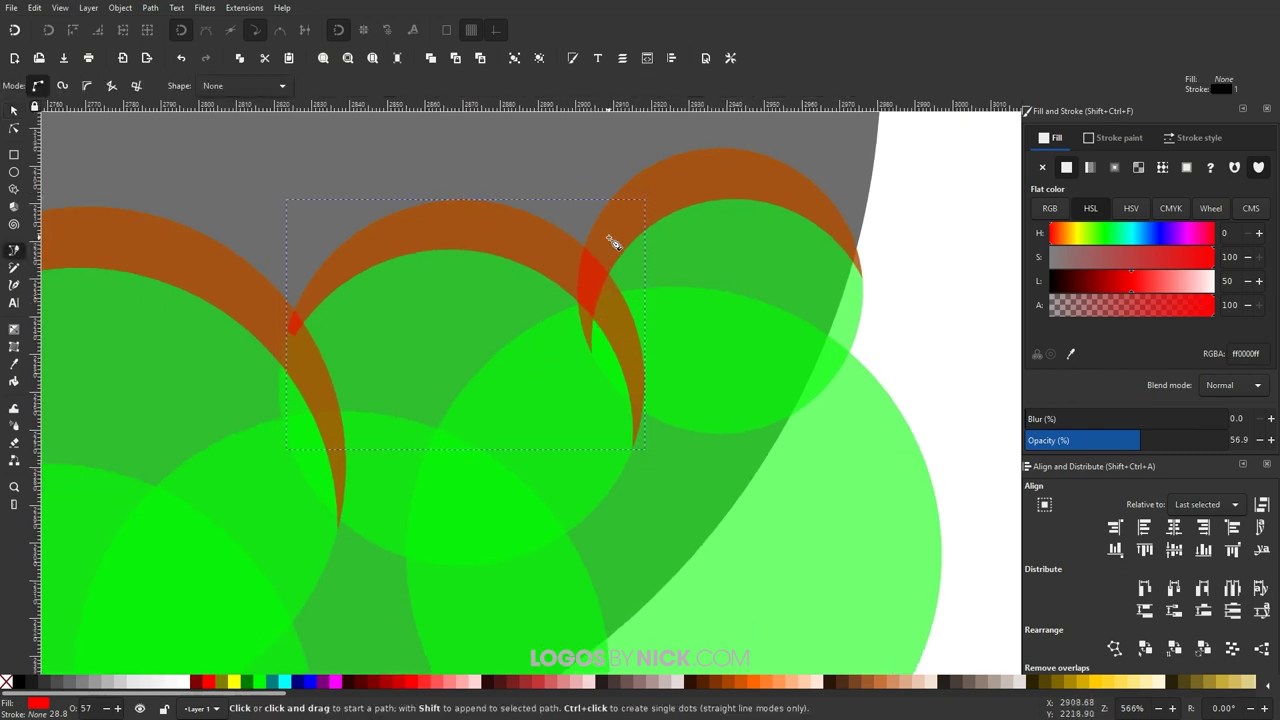
left_click(608, 237)
left_click(595, 265)
left_click_drag(683, 516, 696, 287)
left_click(608, 237)
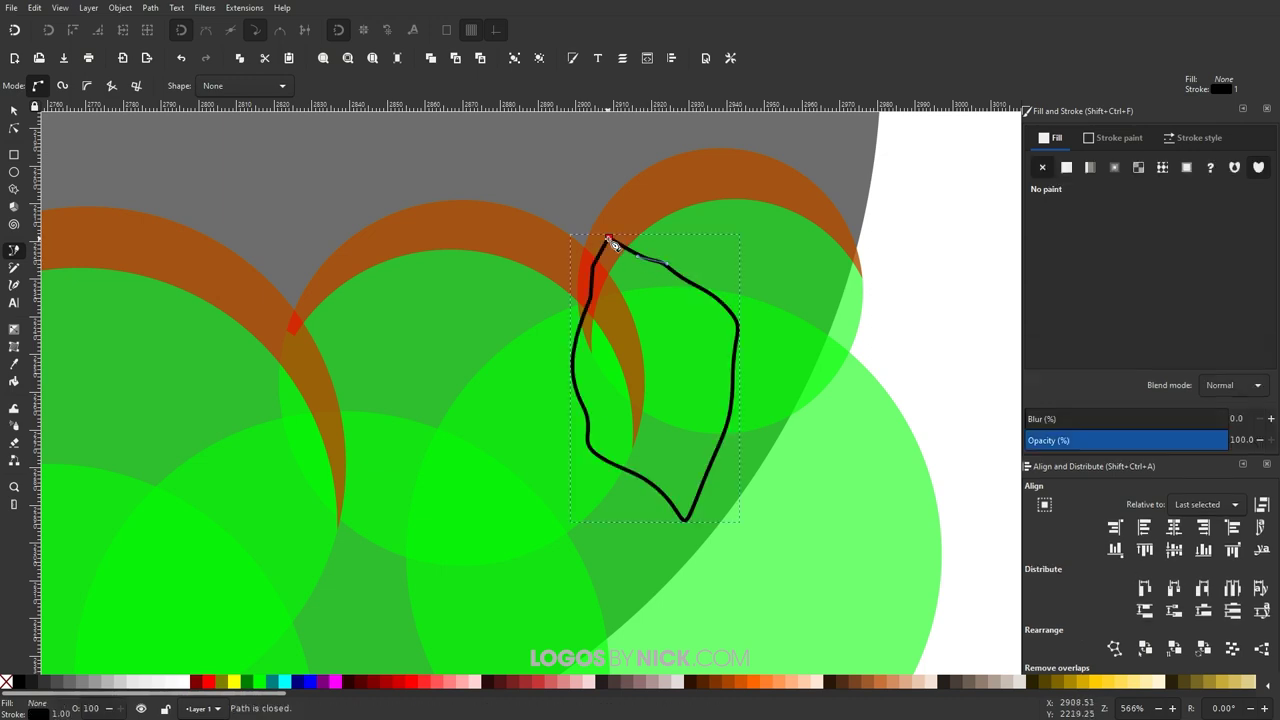
left_click(15, 116)
left_click(690, 205, "shift")
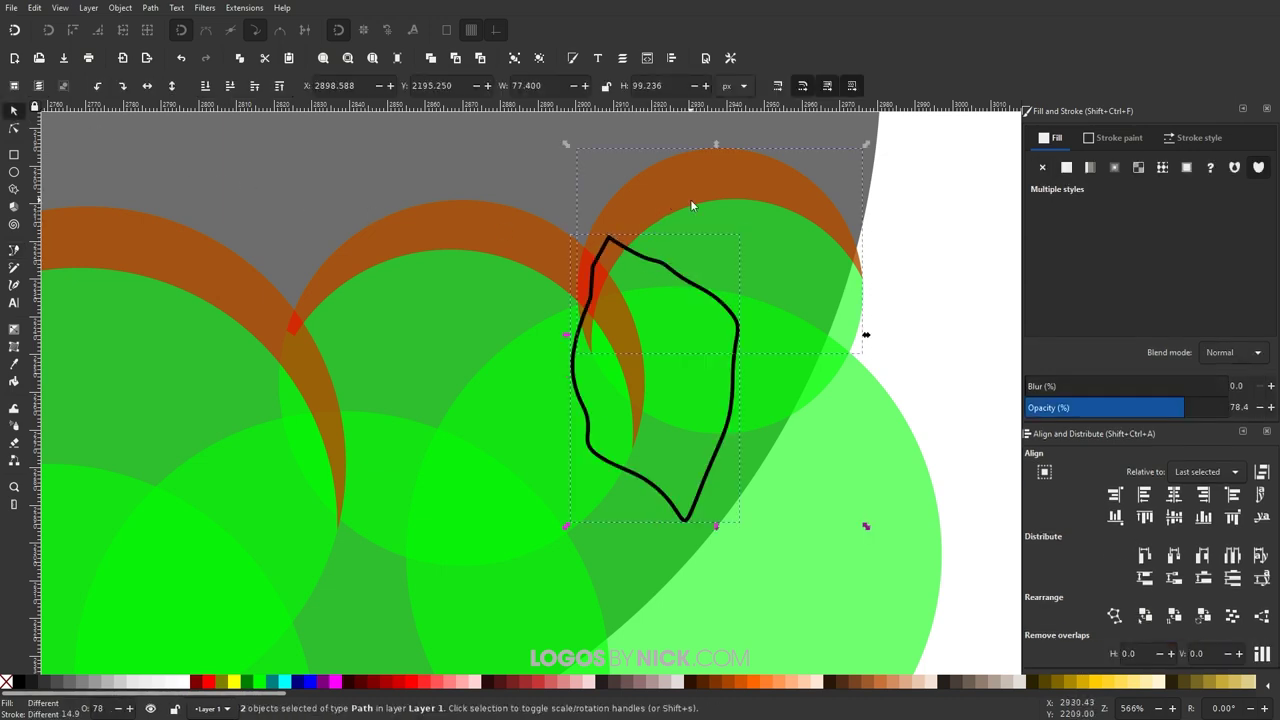
left_click(687, 206, "shift")
left_click(449, 229, "shift")
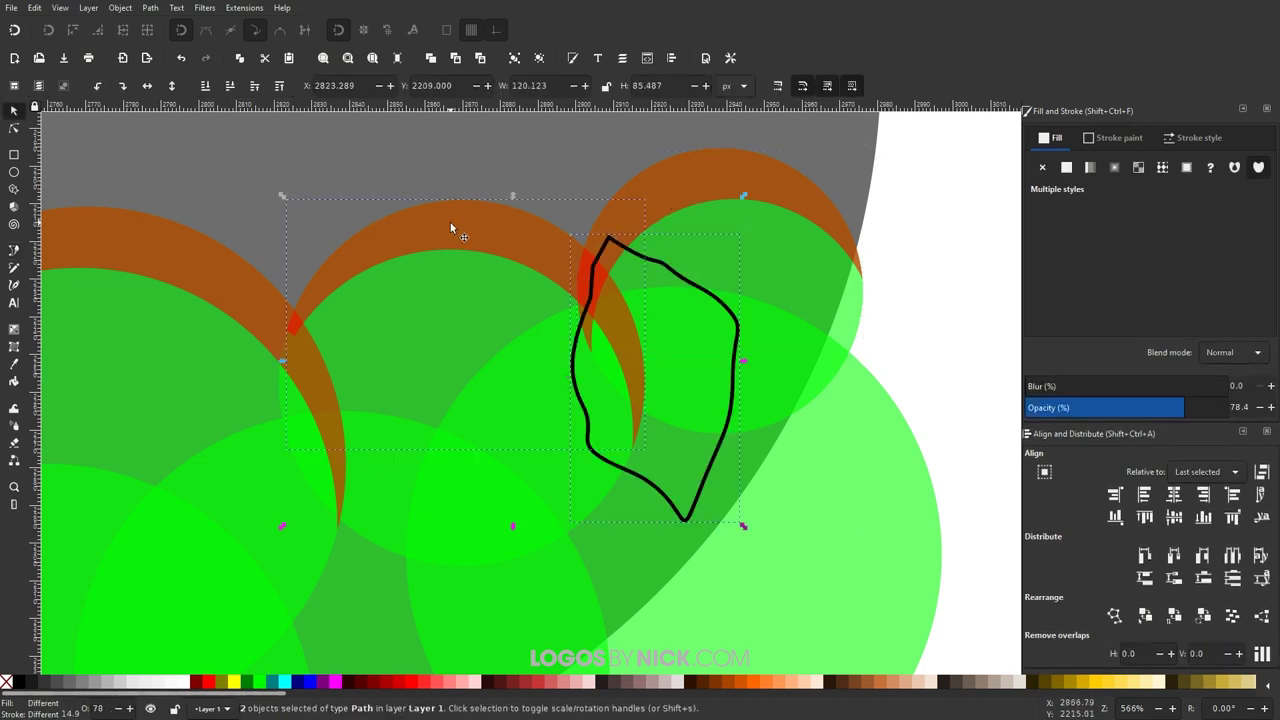
left_click(176, 8)
left_click(168, 106)
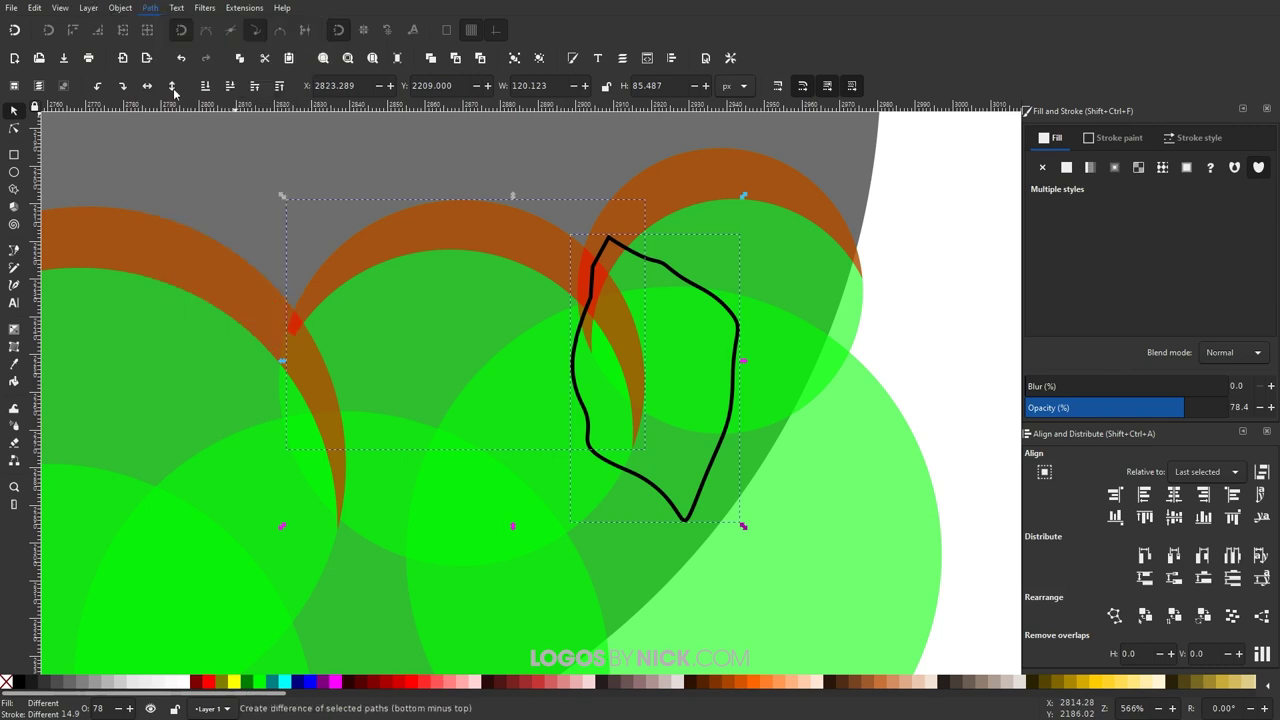
scroll(550, 289, "down", 4)
key("Escape")
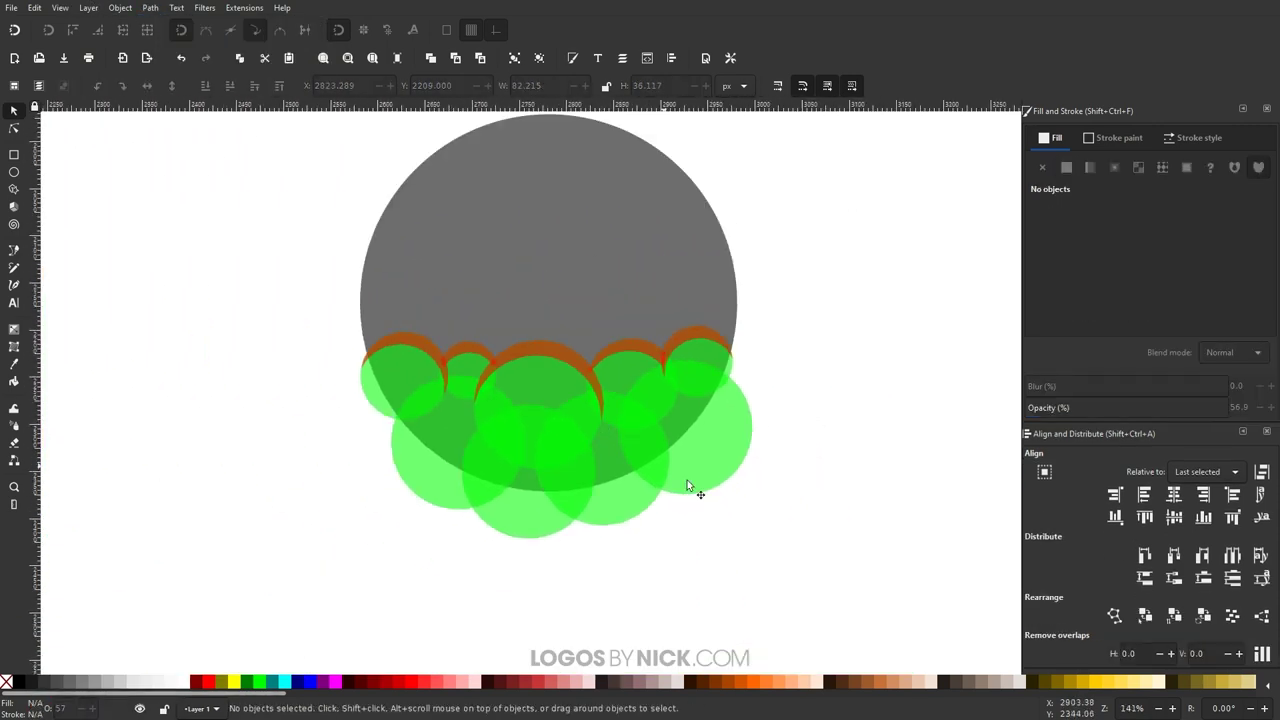
scroll(521, 330, "up", 1)
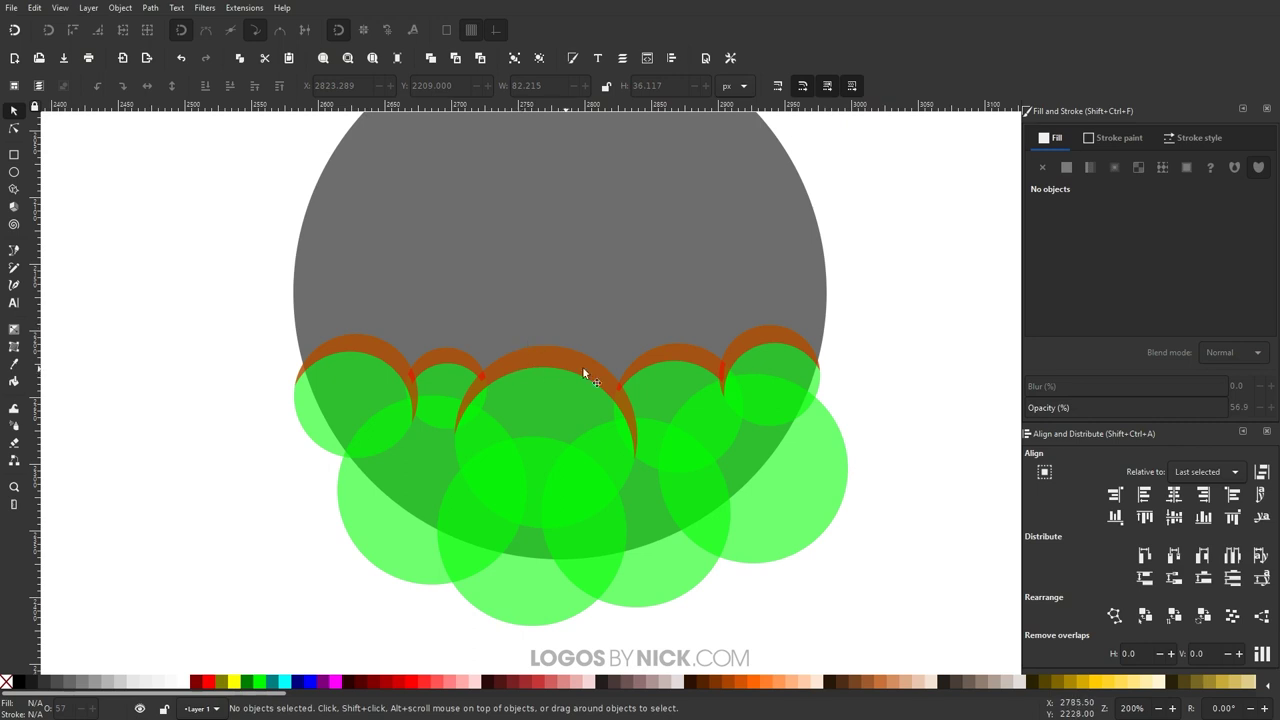
Step: Select all orange arcs by fill colour and union them into one path
left_click(384, 346)
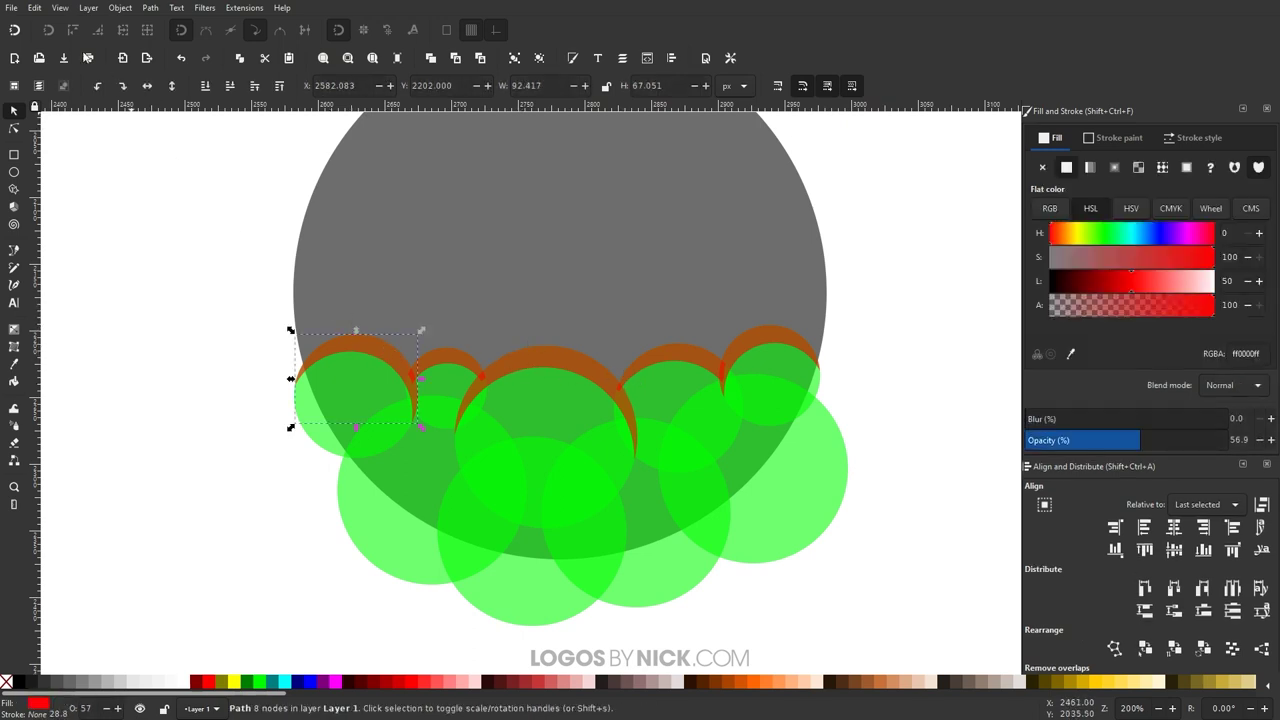
left_click(34, 7)
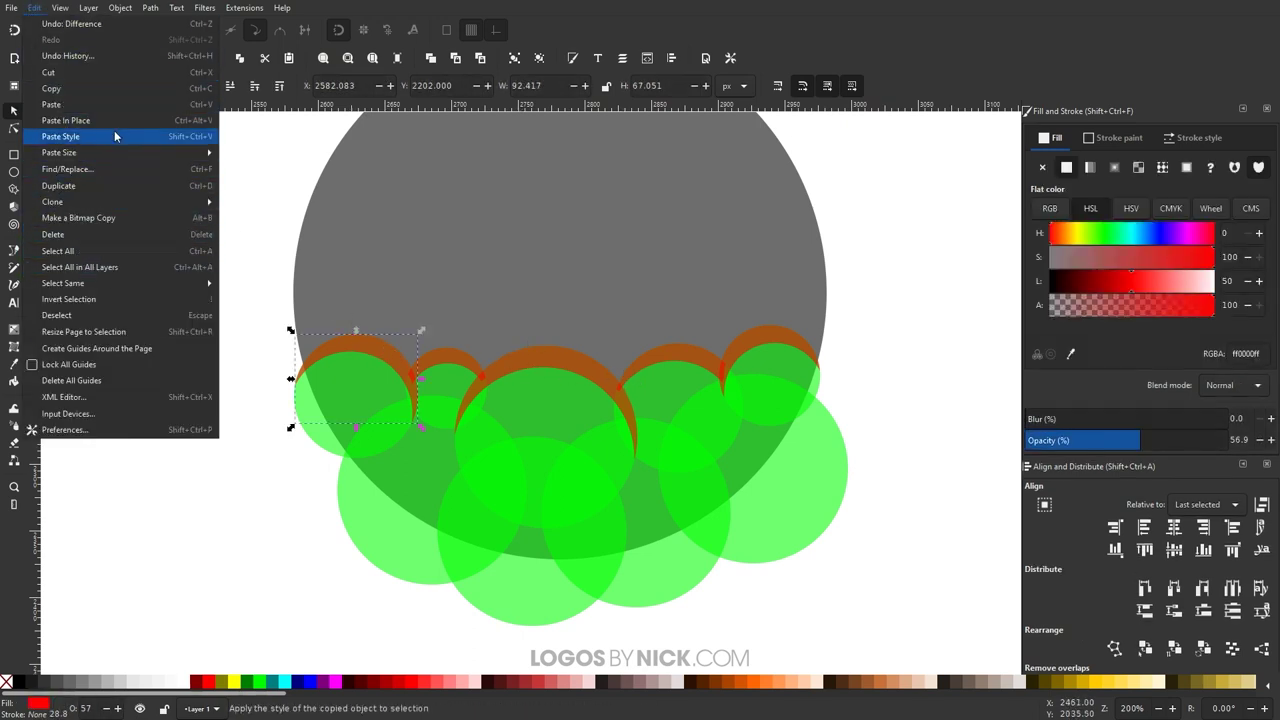
mouse_move(123, 283)
left_click(253, 301)
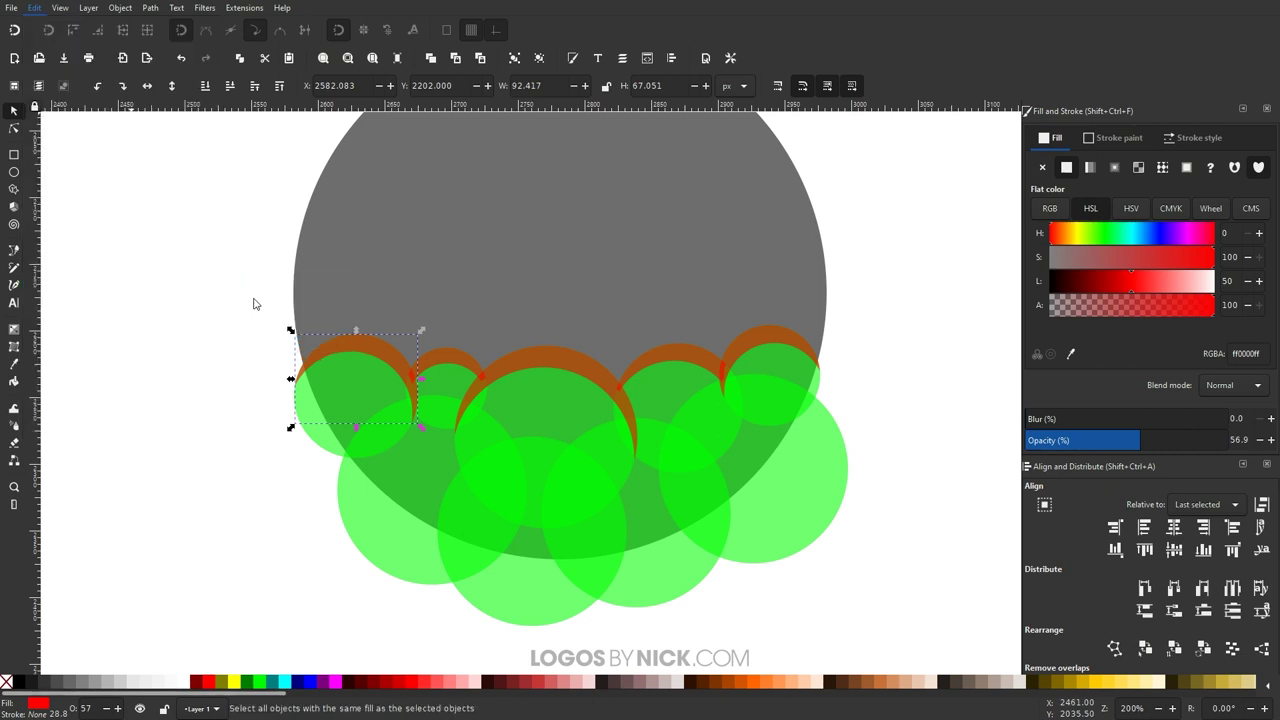
left_click(150, 8)
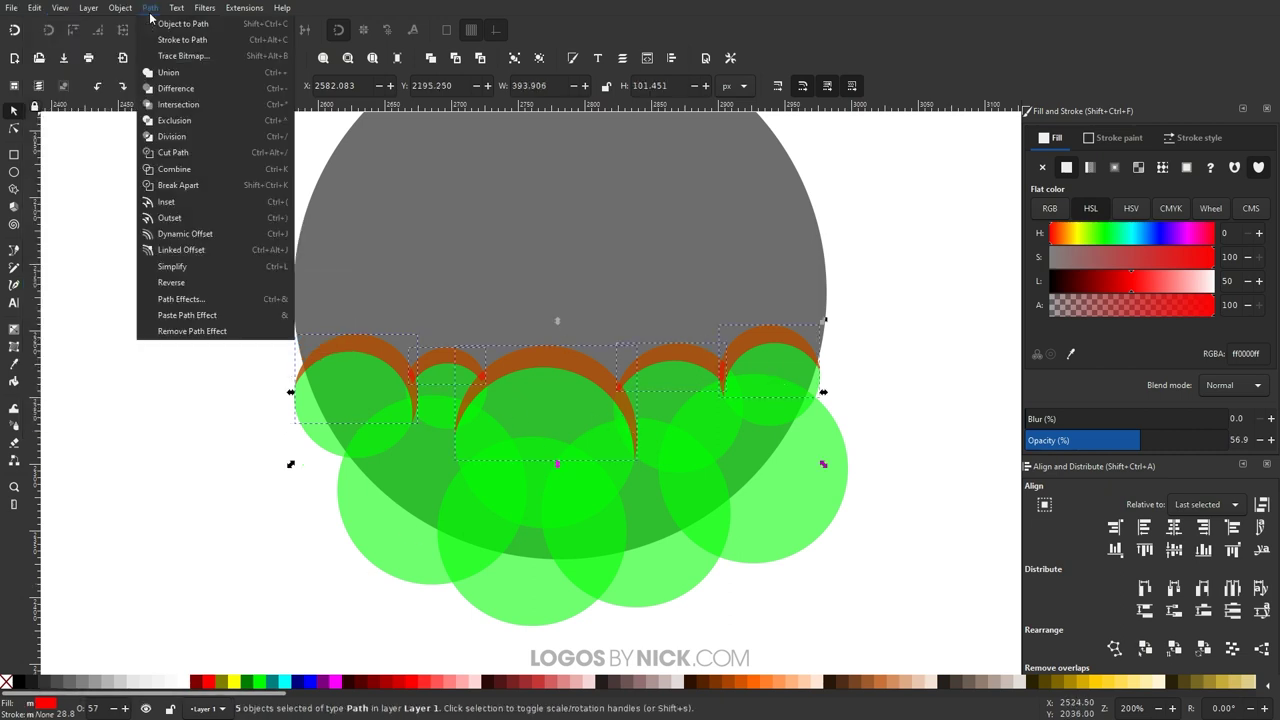
left_click(166, 73)
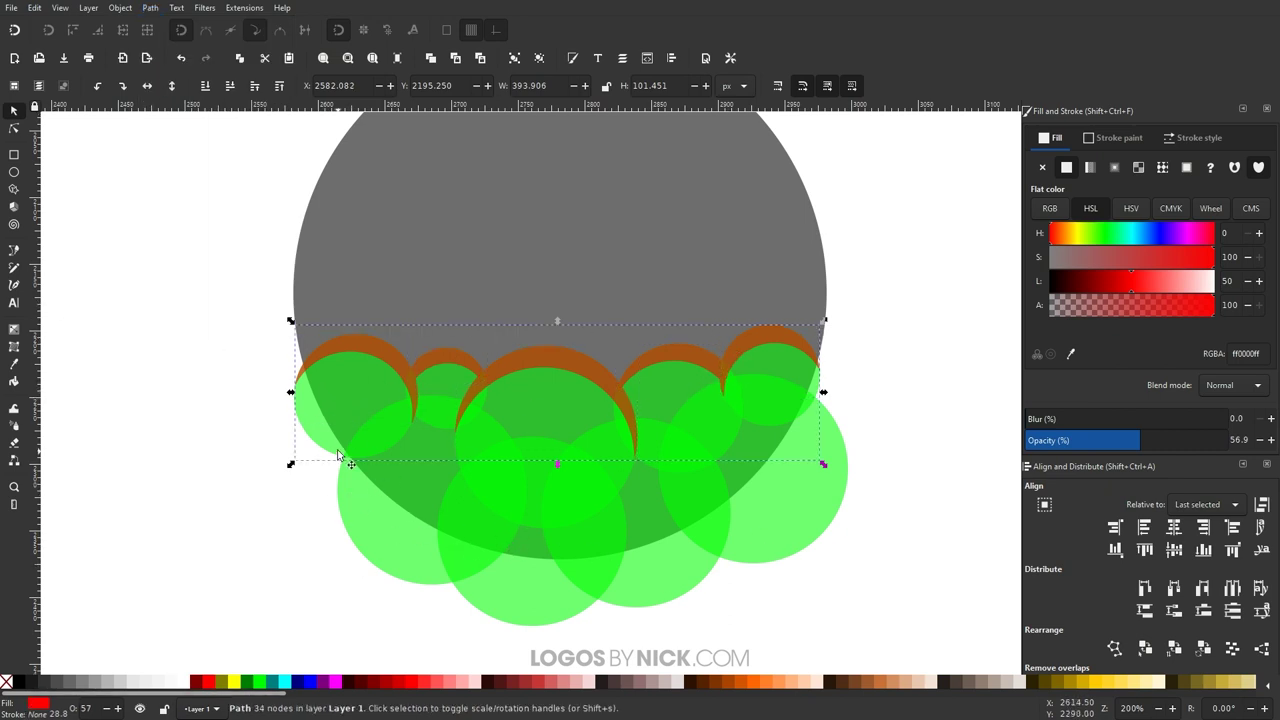
Step: Select all nine green circles by fill colour and union them into one cloud
left_click(359, 379)
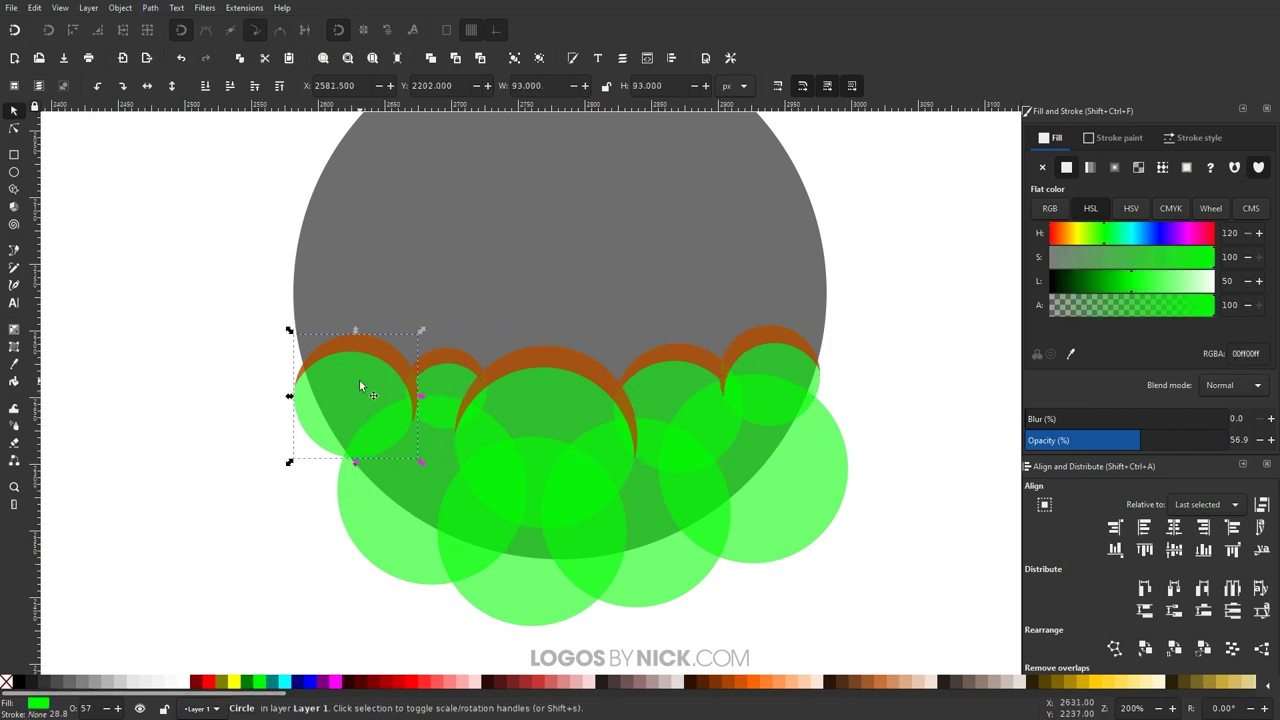
left_click(38, 8)
mouse_move(89, 290)
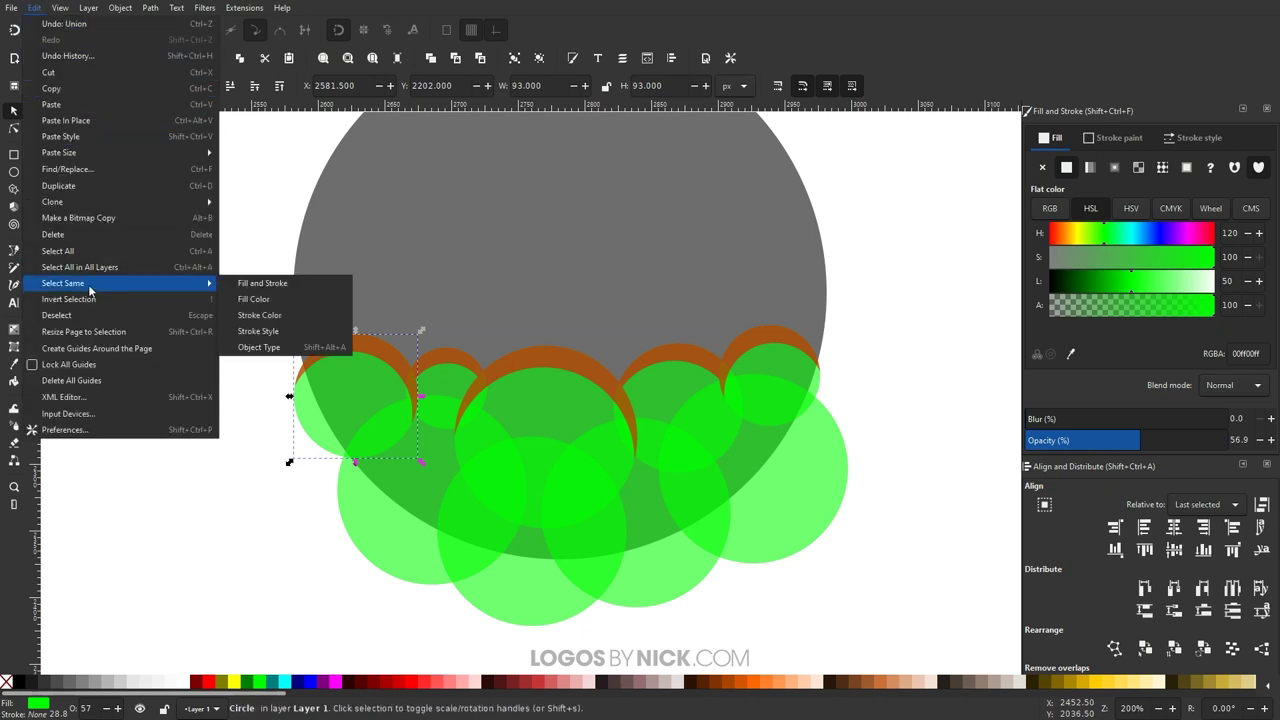
left_click(257, 300)
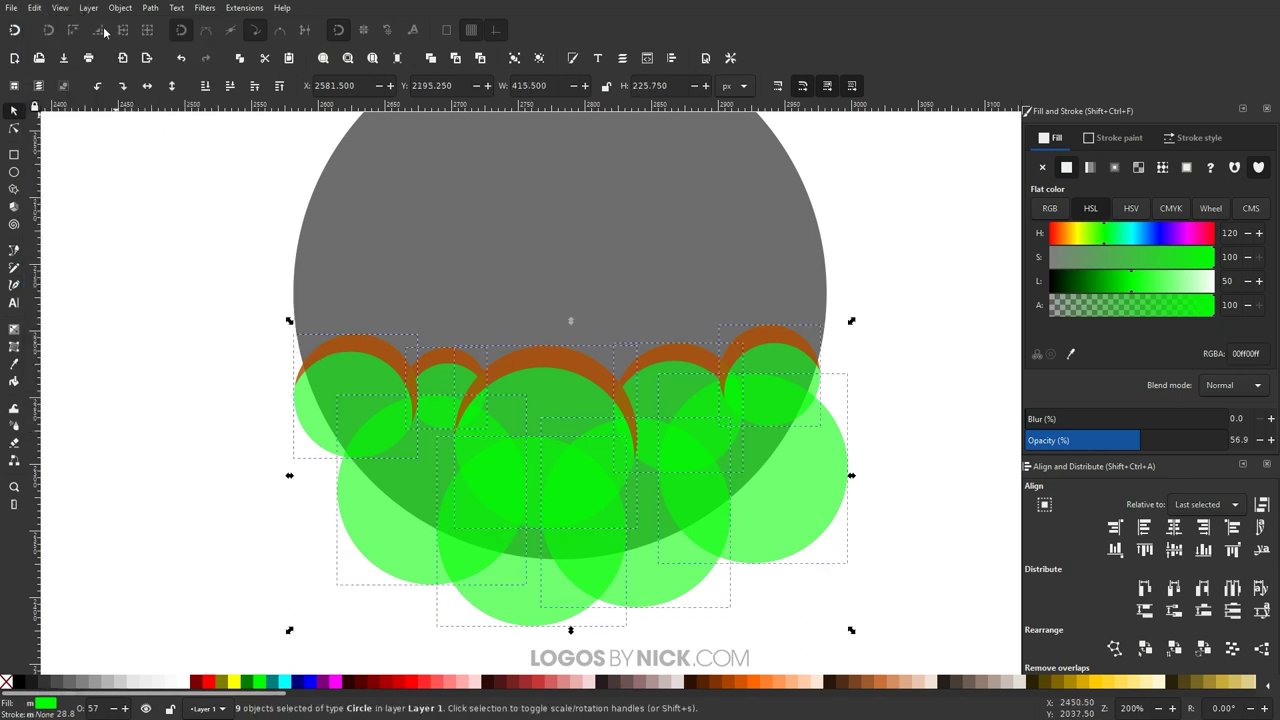
left_click(150, 7)
left_click(168, 86)
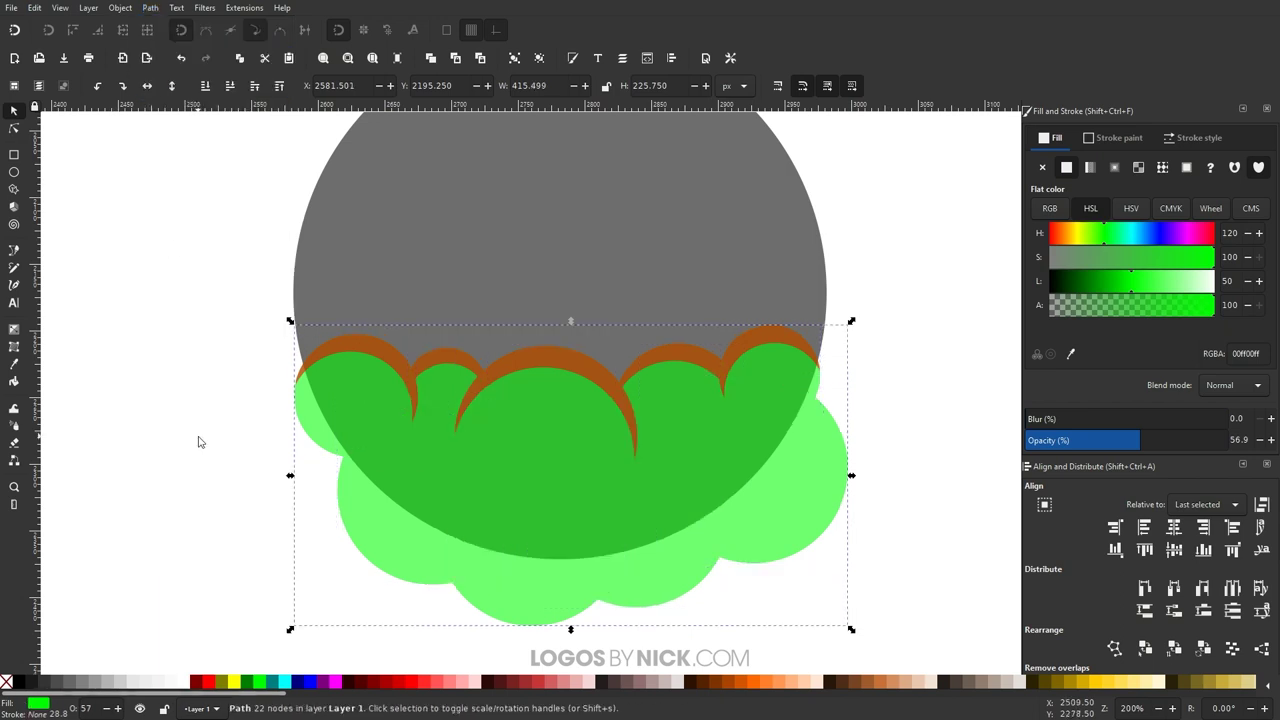
Step: Fill the merged cloud blue and lower it two steps in the stacking order
scroll(514, 383, "down", 3)
scroll(574, 446, "up", 2)
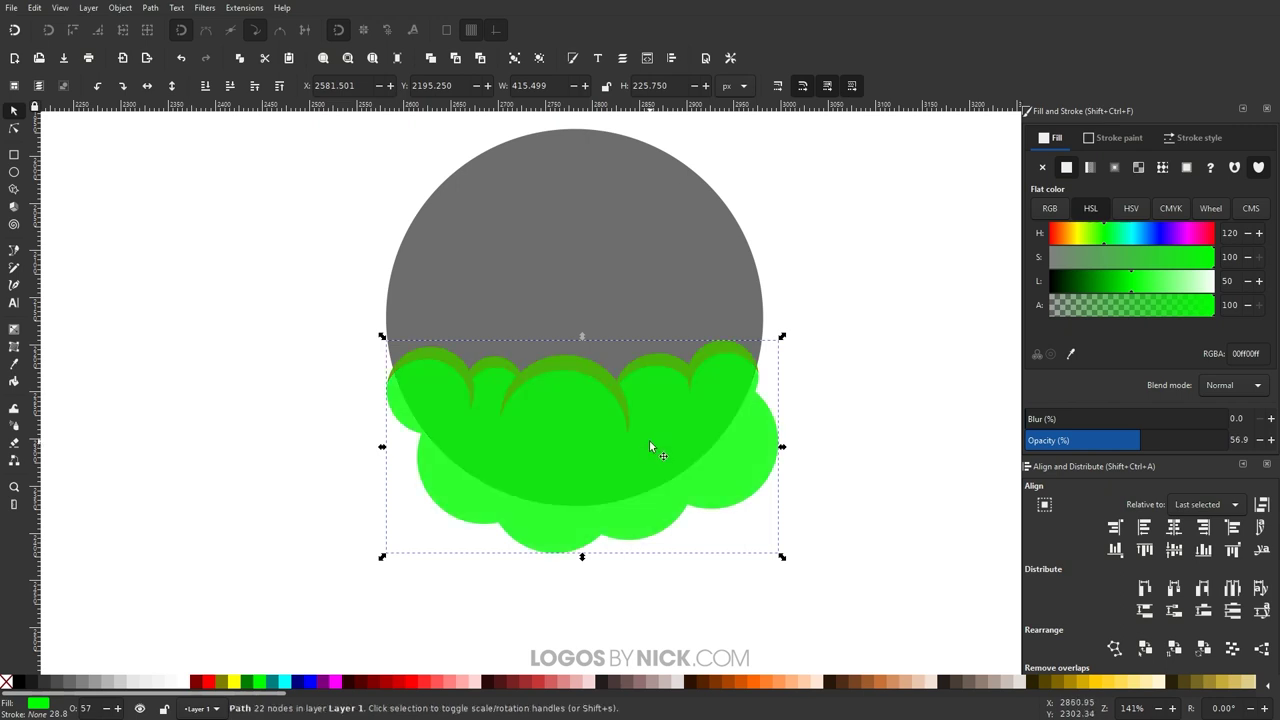
left_click(306, 683)
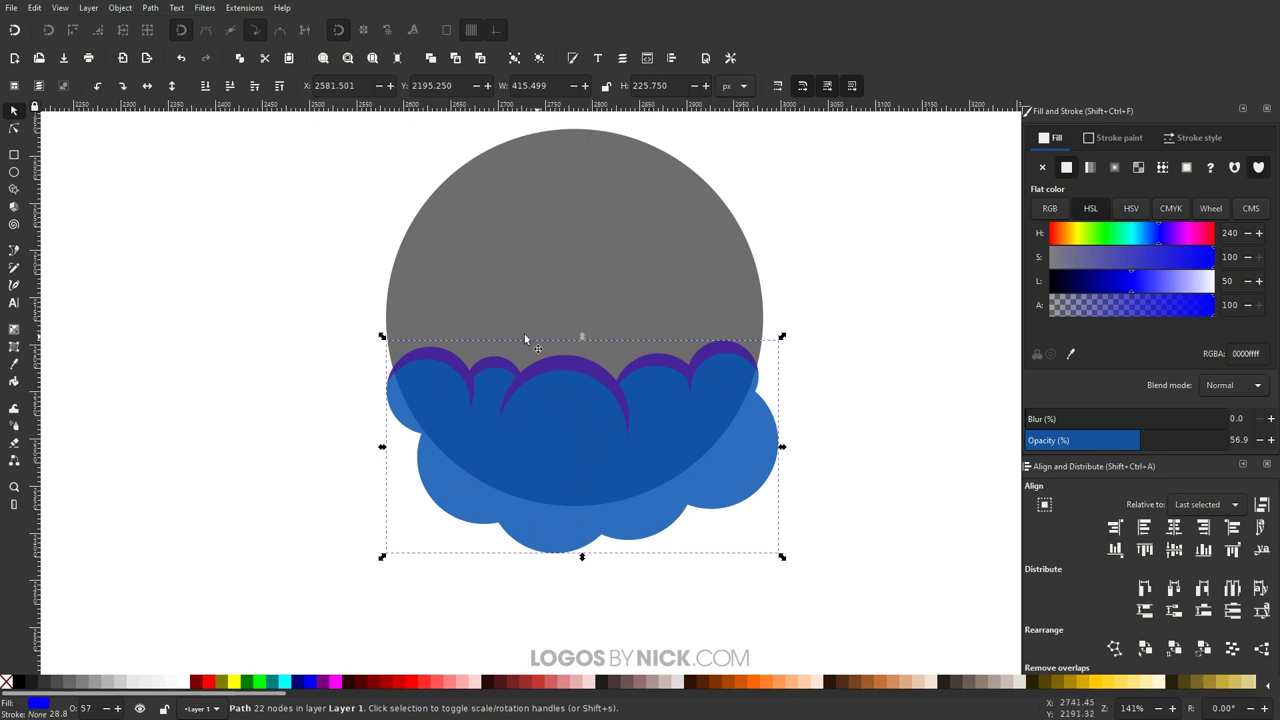
left_click(232, 86)
left_click(232, 86)
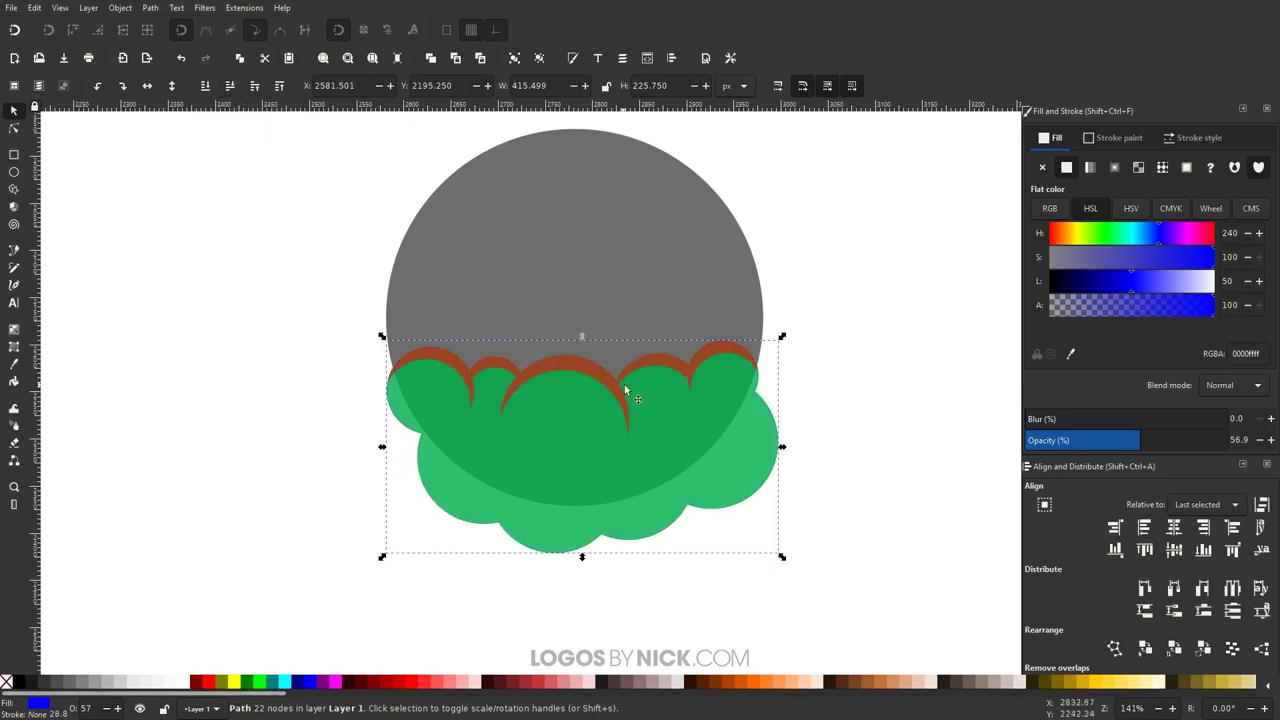
left_click(179, 9)
mouse_move(161, 8)
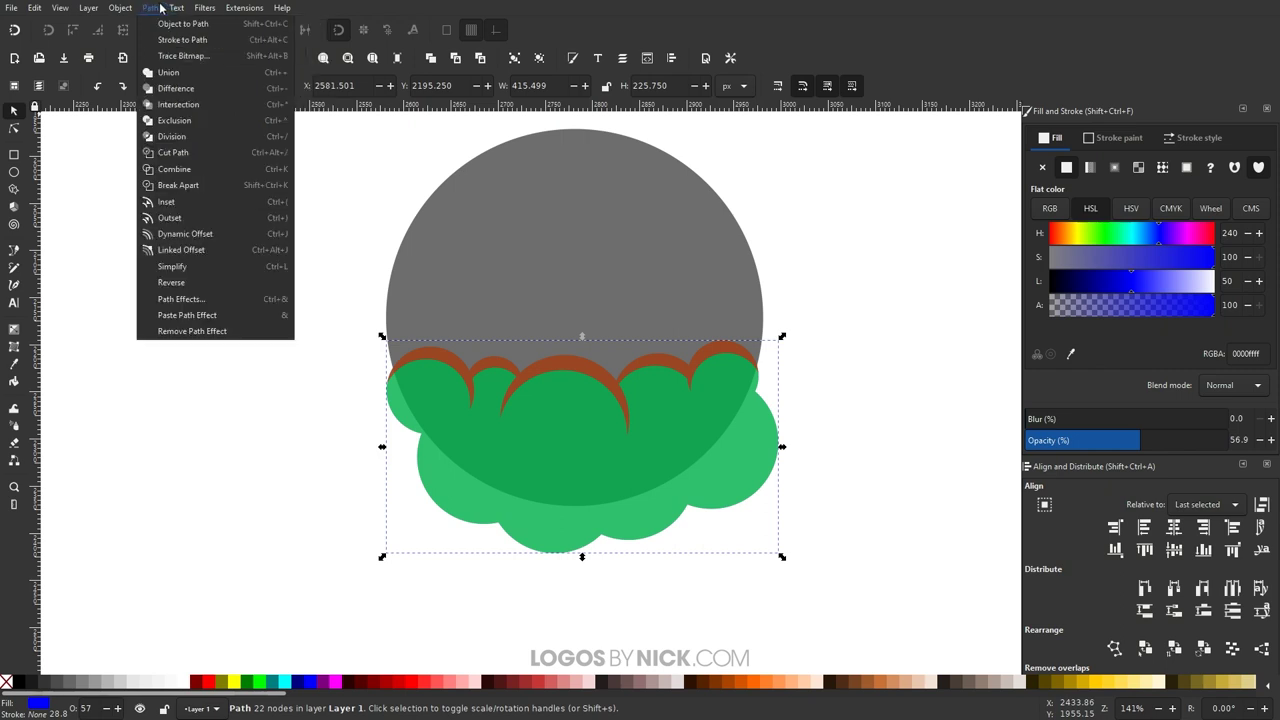
Step: Grow a Dynamic Offset outline around the cloud, convert it to a path, and check the reference image
left_click(180, 238)
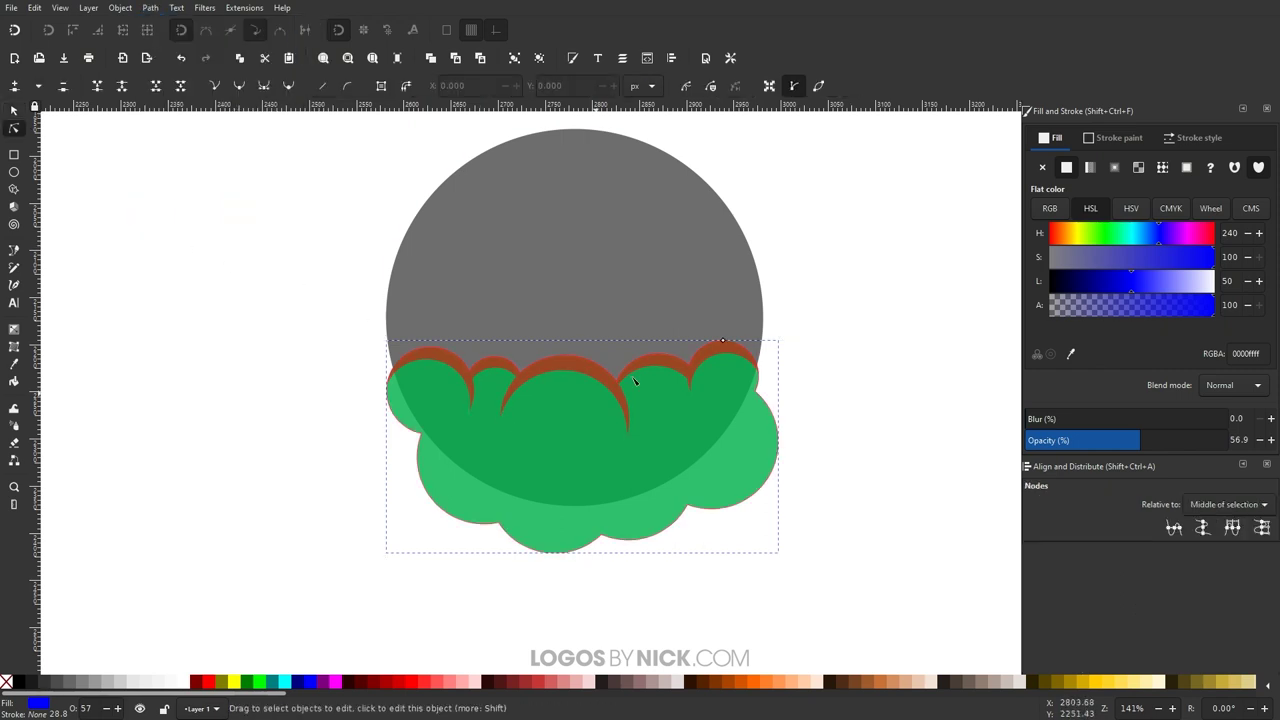
left_click_drag(724, 343, 727, 332)
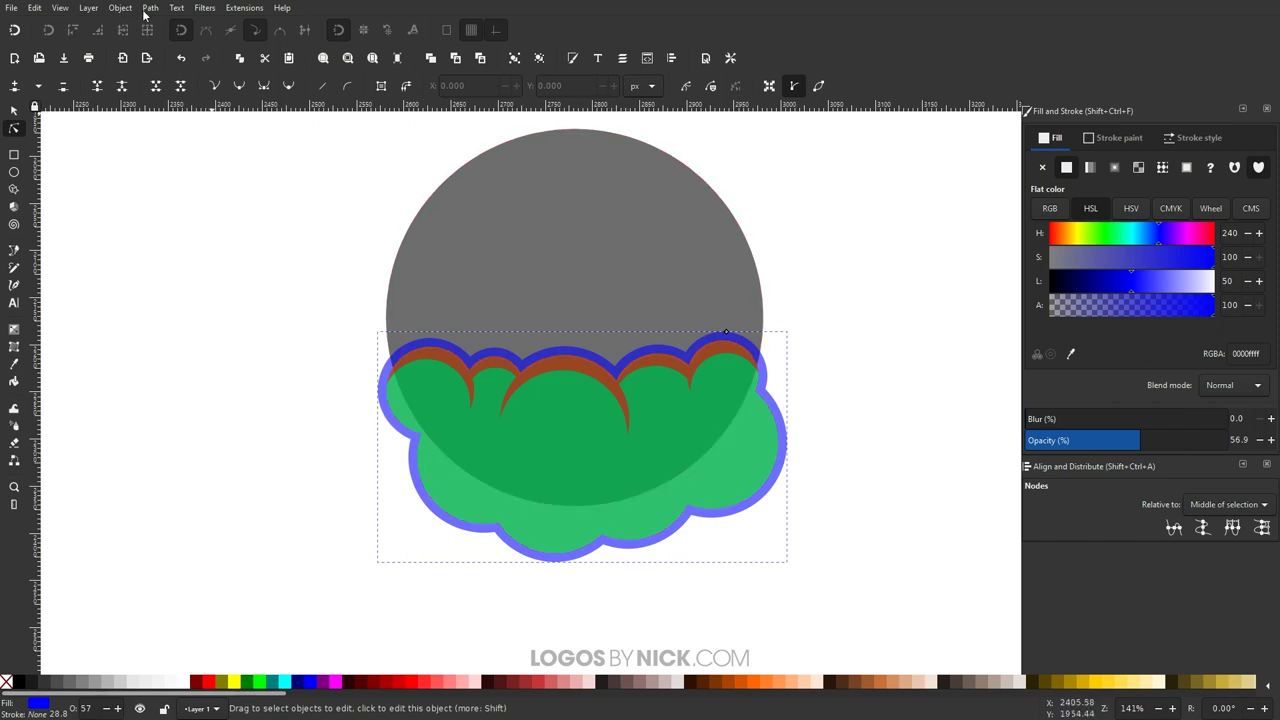
left_click(150, 8)
left_click(165, 24)
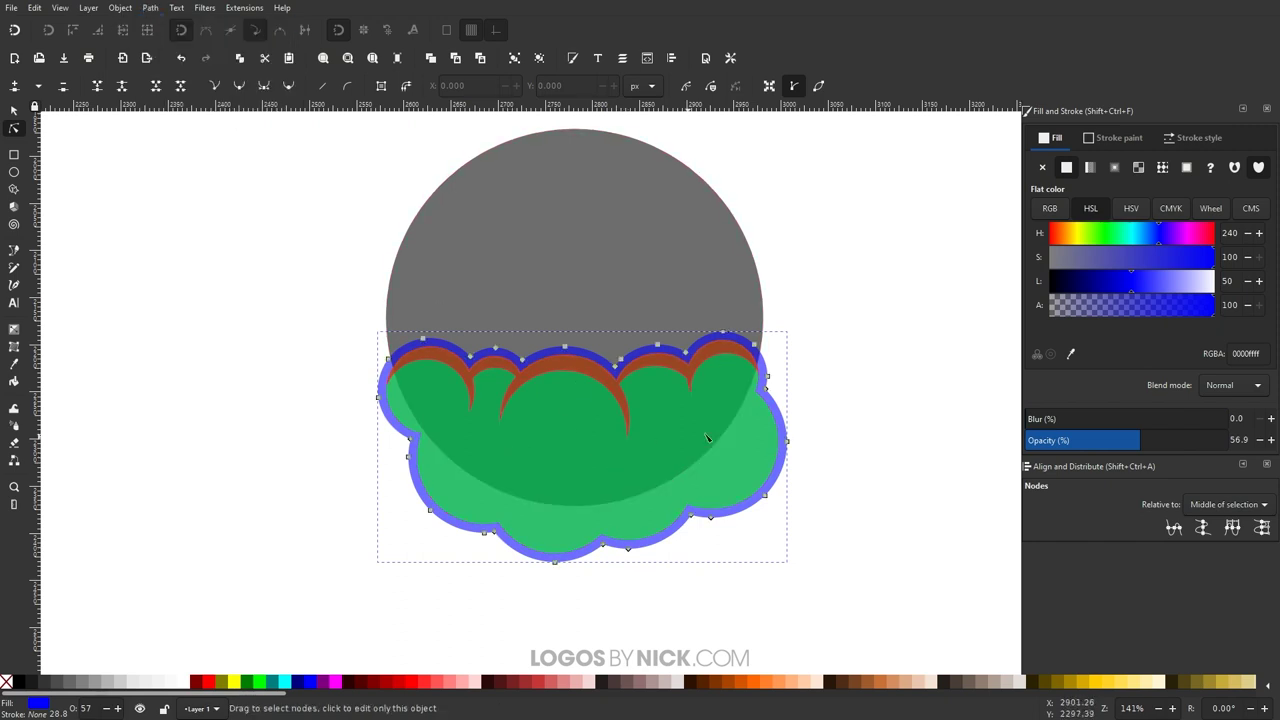
left_click(14, 111)
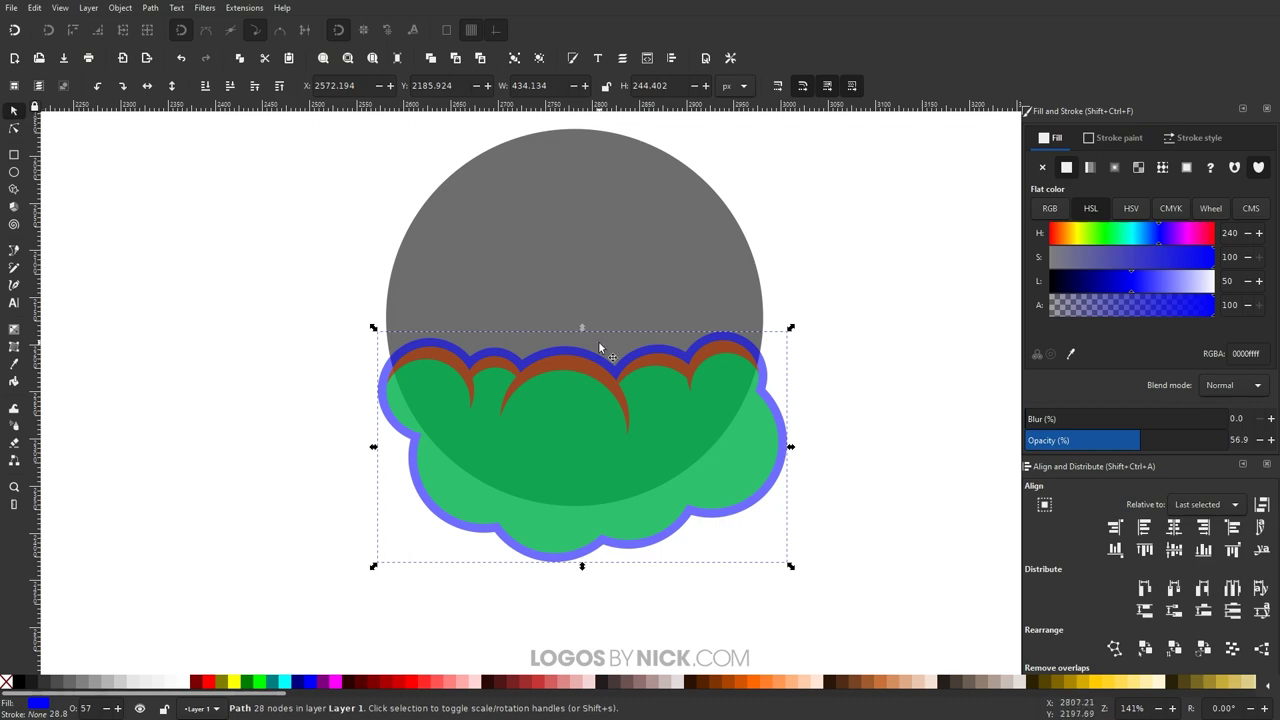
scroll(581, 373, "down", 1, "ctrl")
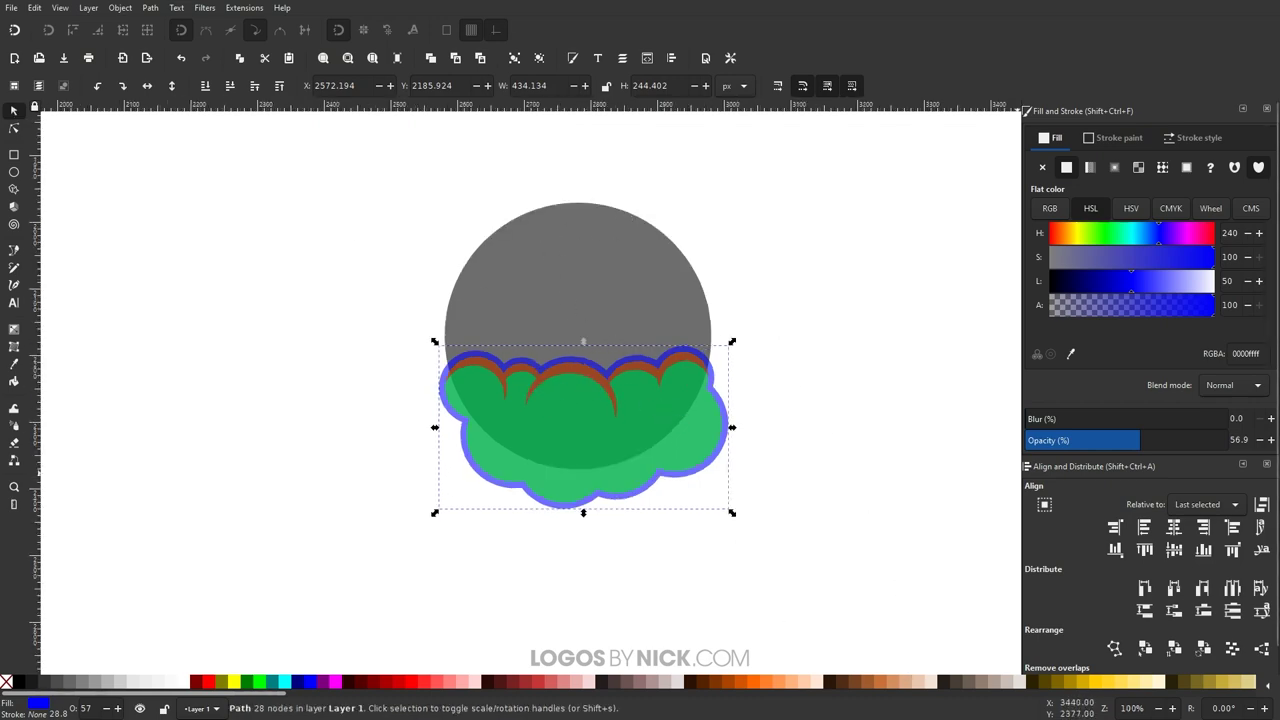
key("alt+Tab")
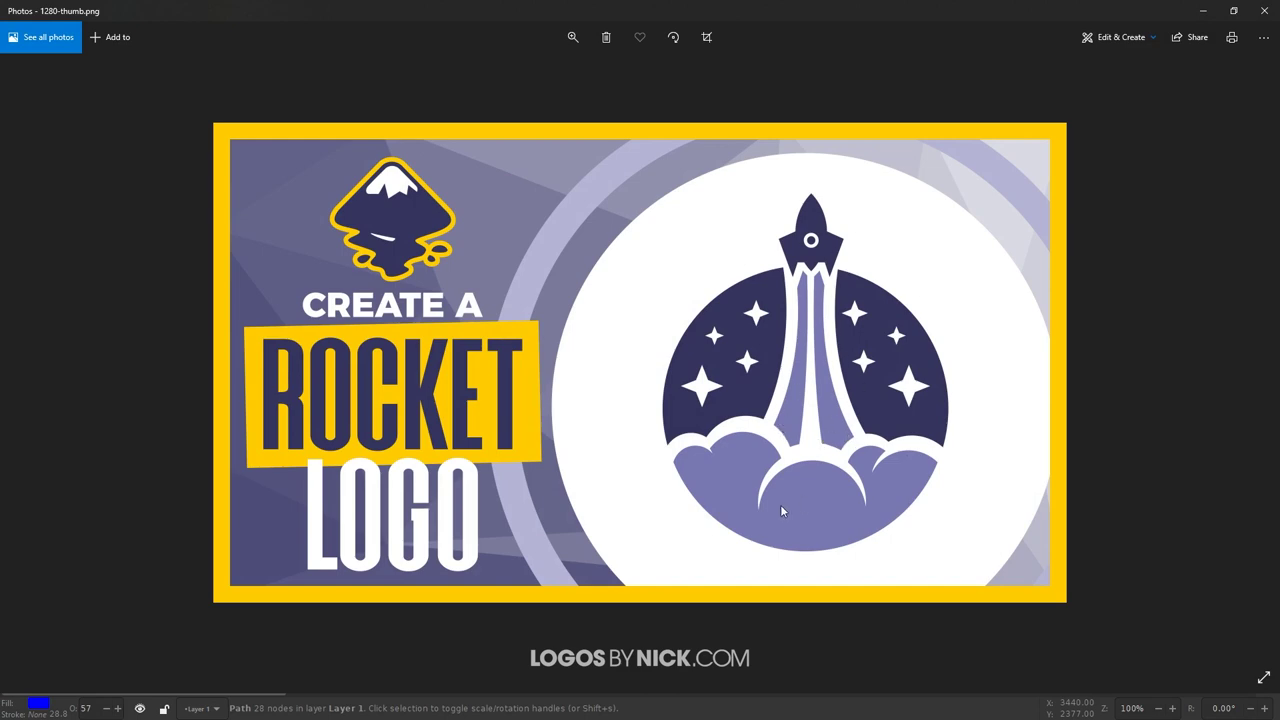
left_click(1202, 13)
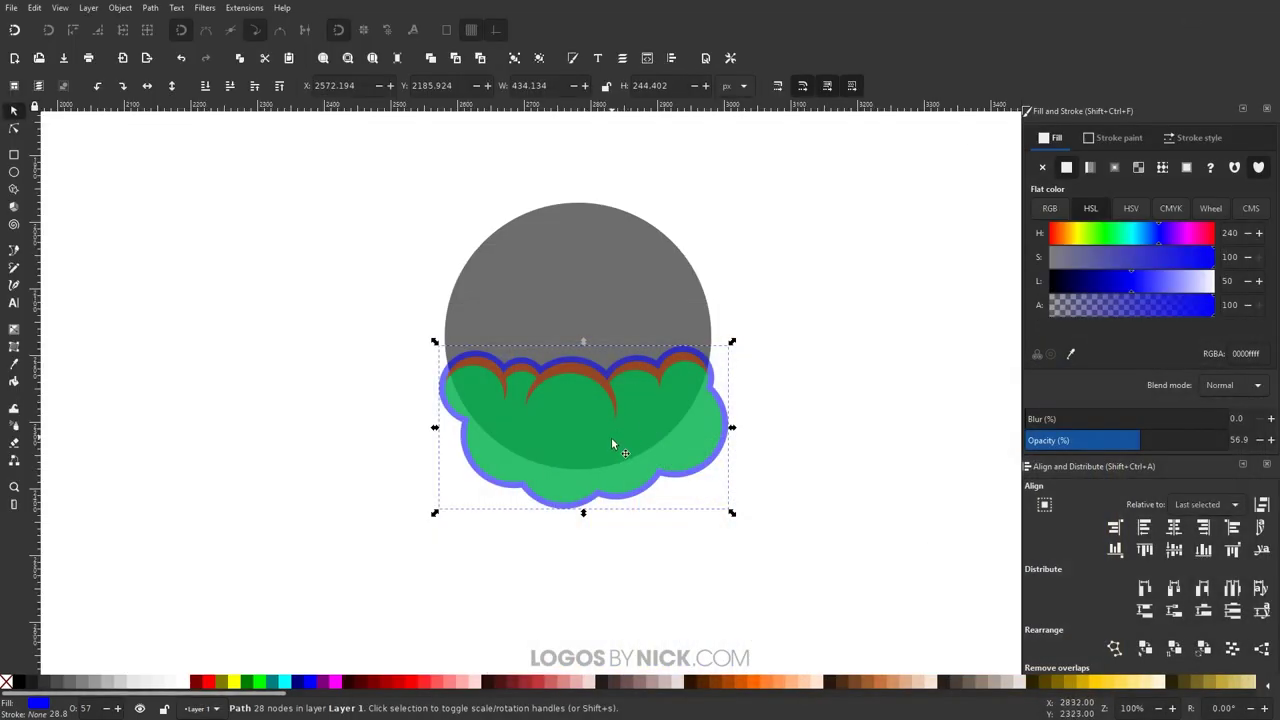
Step: Draw a tall rectangle to the right of the logo and fill it Lime green
scroll(546, 453, "right", 5)
scroll(546, 453, "right", 3)
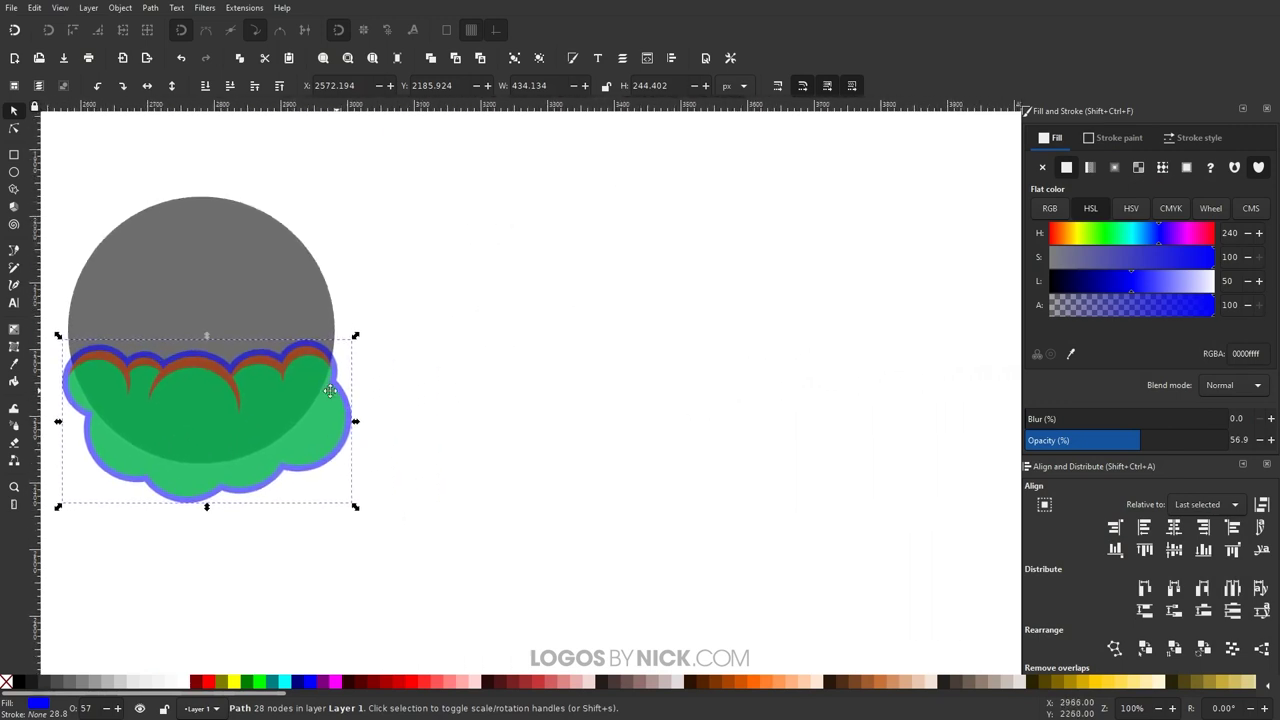
scroll(463, 434, "left", 10)
scroll(463, 434, "up", 2)
scroll(460, 482, "right", 5)
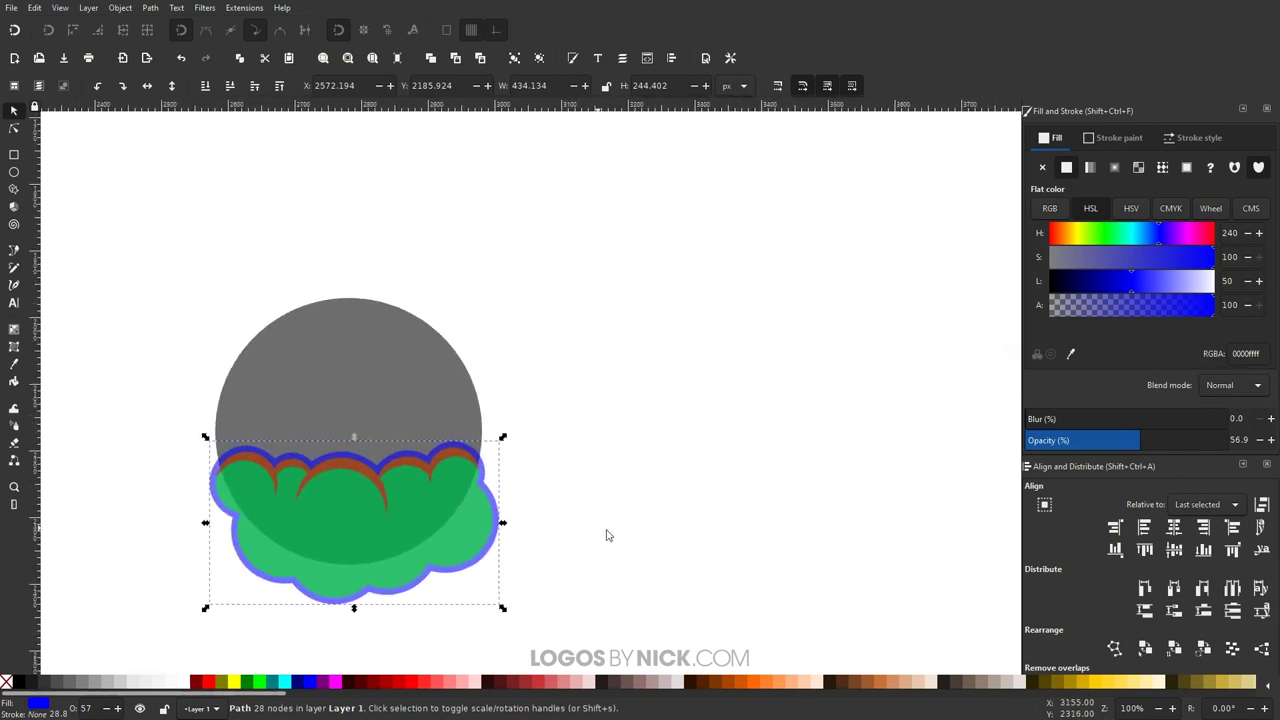
scroll(480, 426, "down", 1)
scroll(480, 426, "right", 2)
left_click(723, 463)
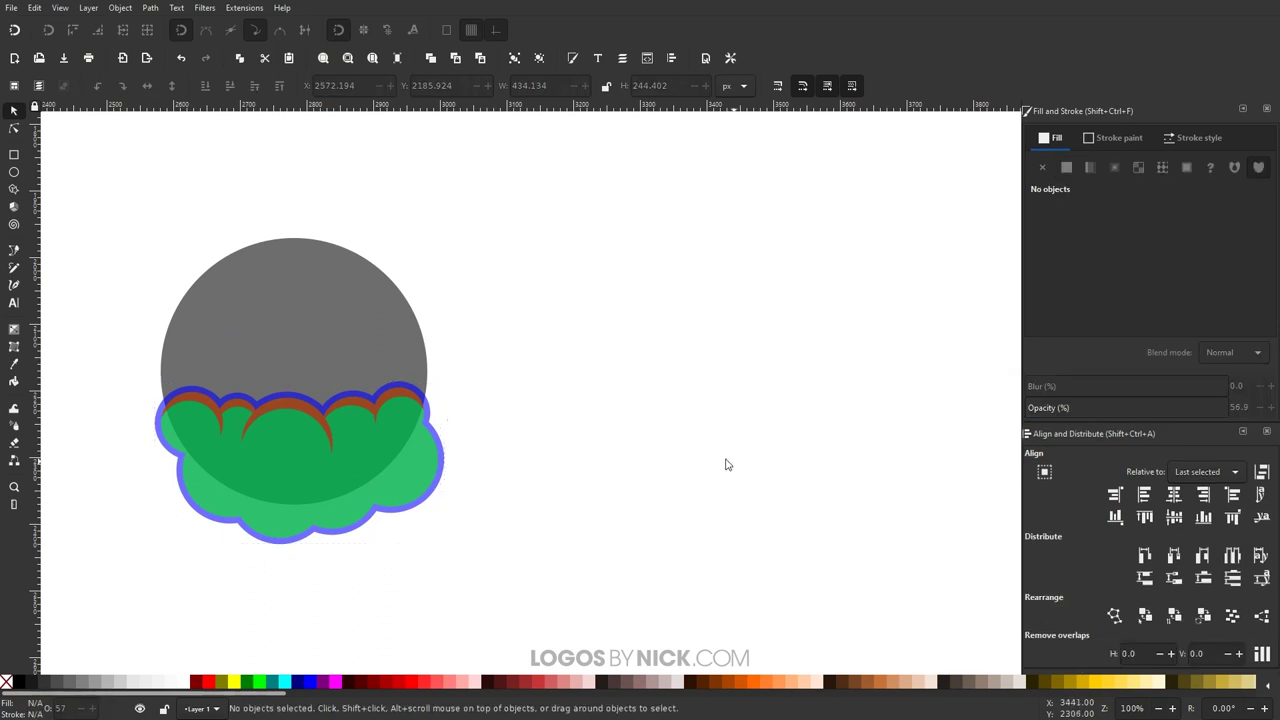
scroll(680, 450, "right", 2)
scroll(648, 441, "down", 1)
left_click(15, 155)
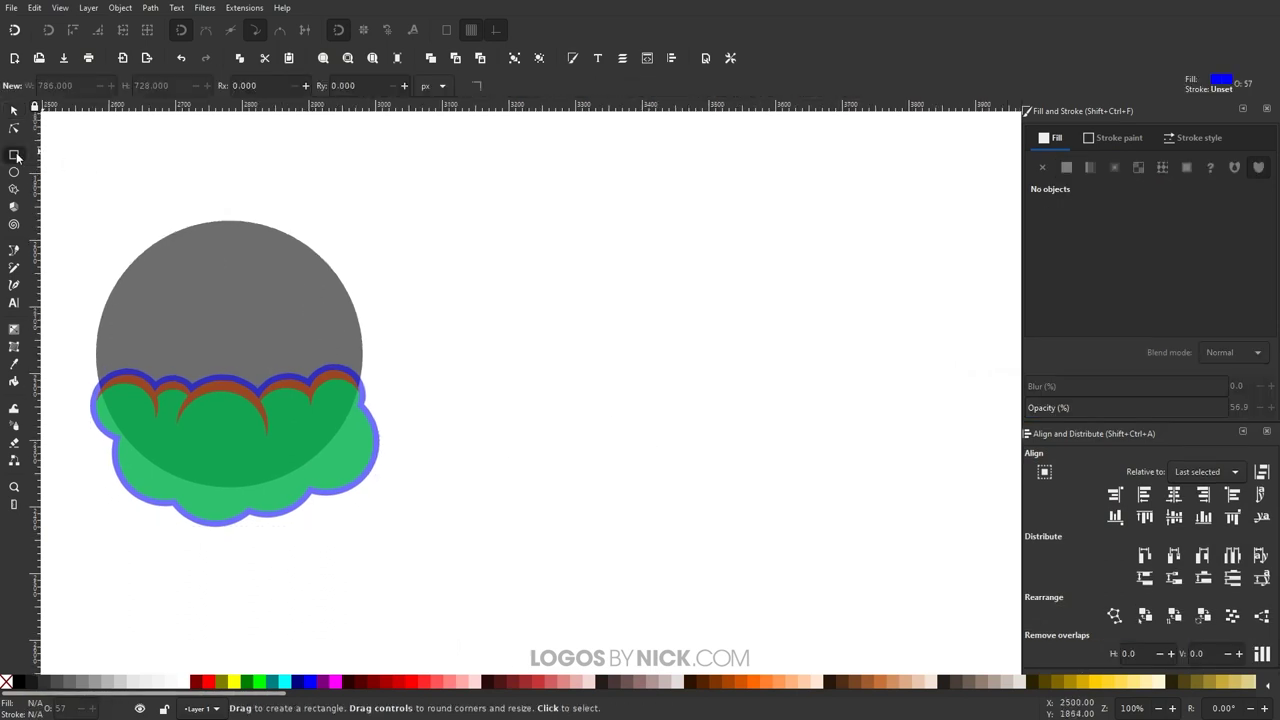
left_click_drag(555, 212, 848, 547)
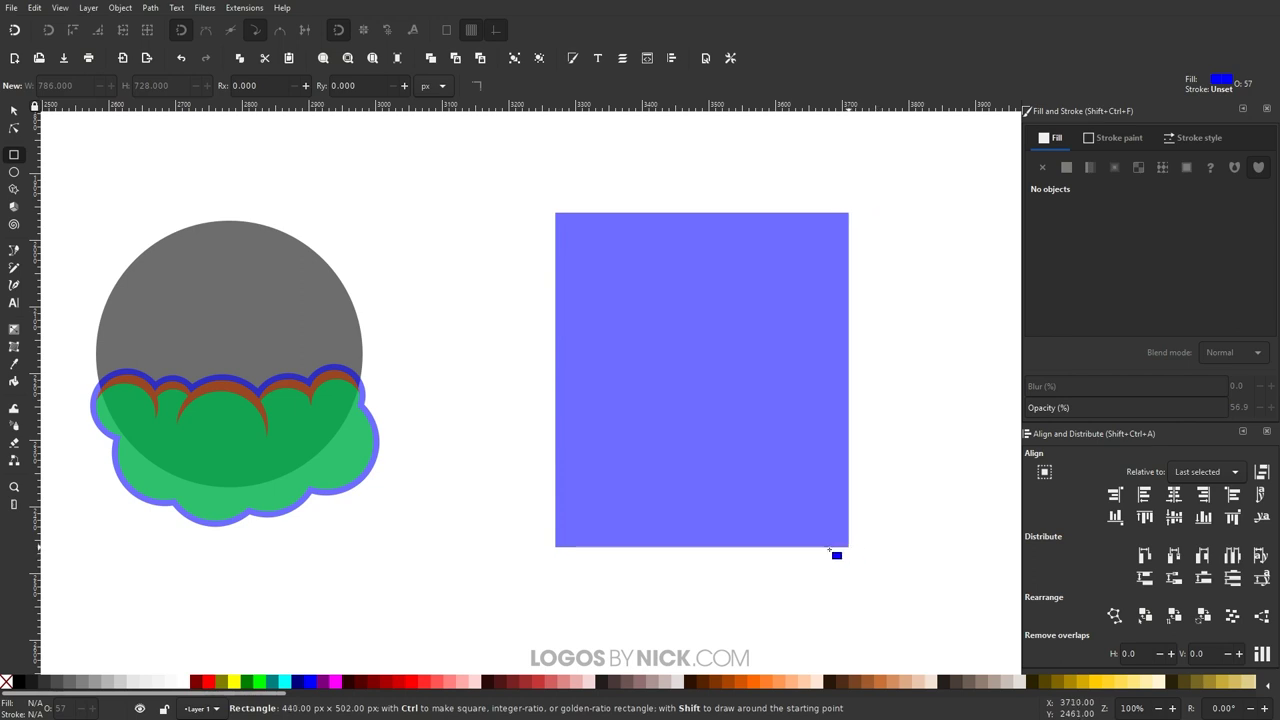
left_click(260, 684)
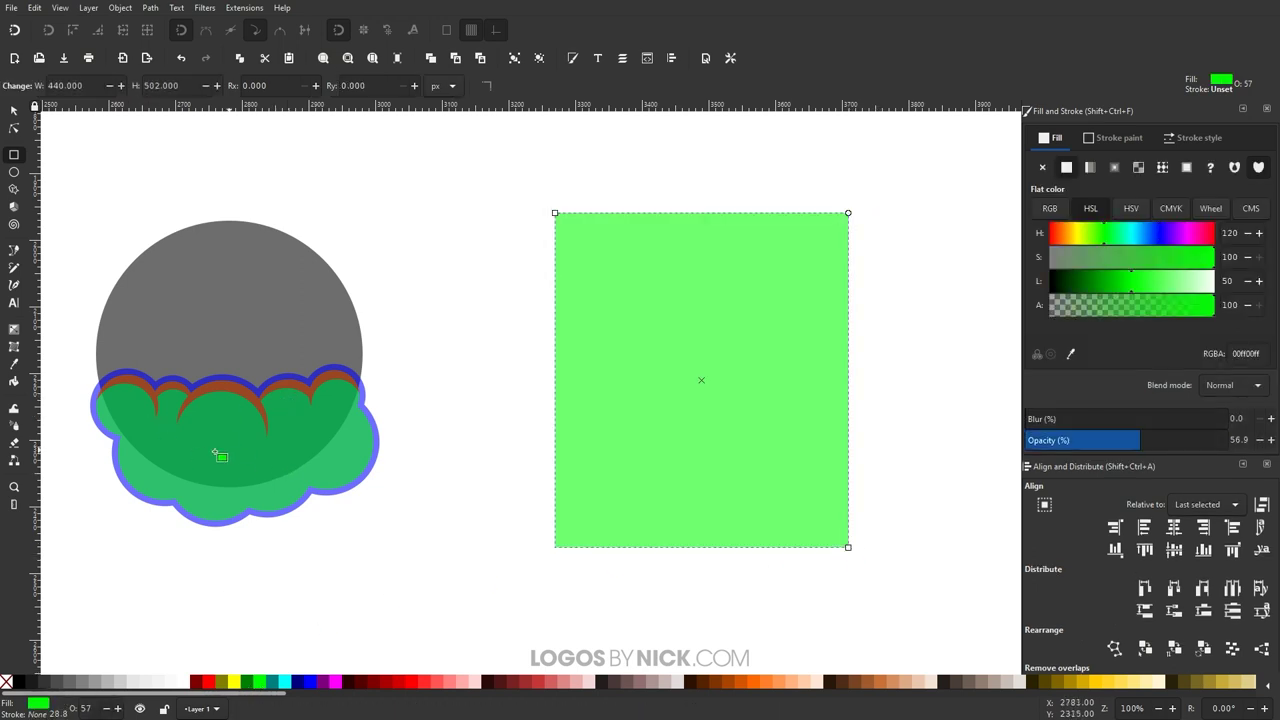
scroll(740, 496, "right", 2)
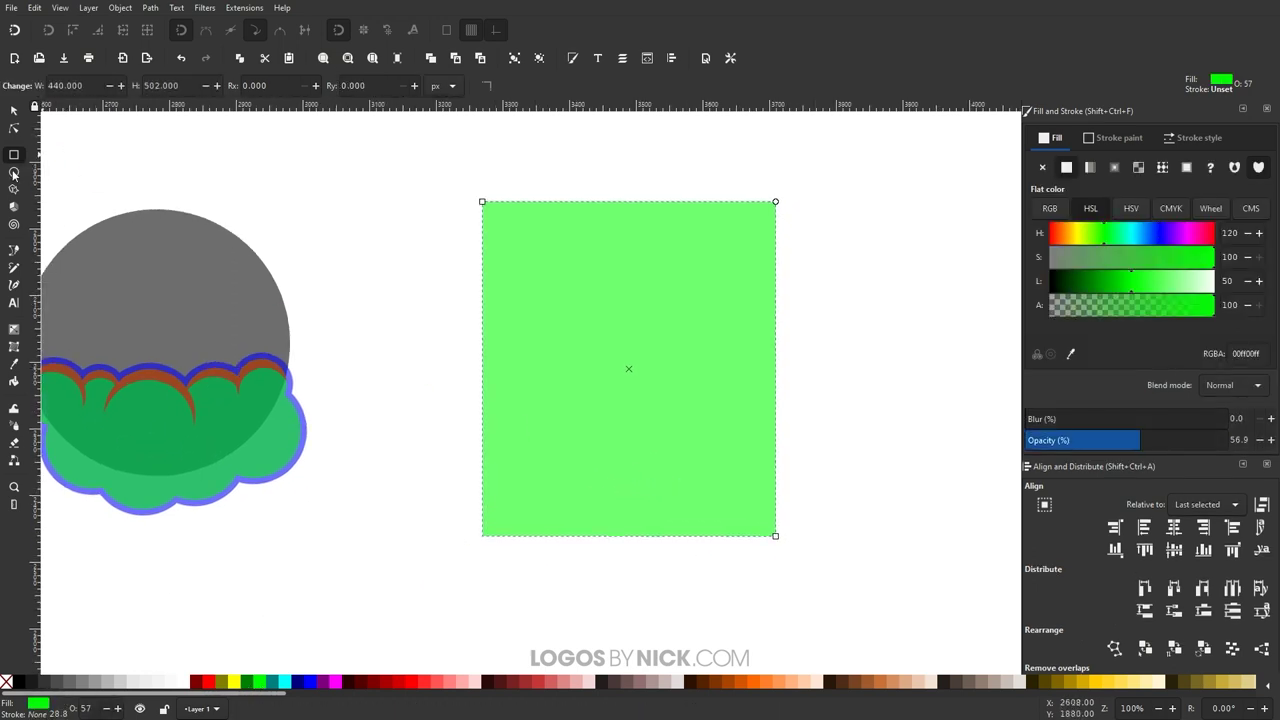
left_click(13, 172)
Step: Draw a tall red ellipse over the rectangle's left side
left_click_drag(328, 150, 619, 609)
left_click(206, 682)
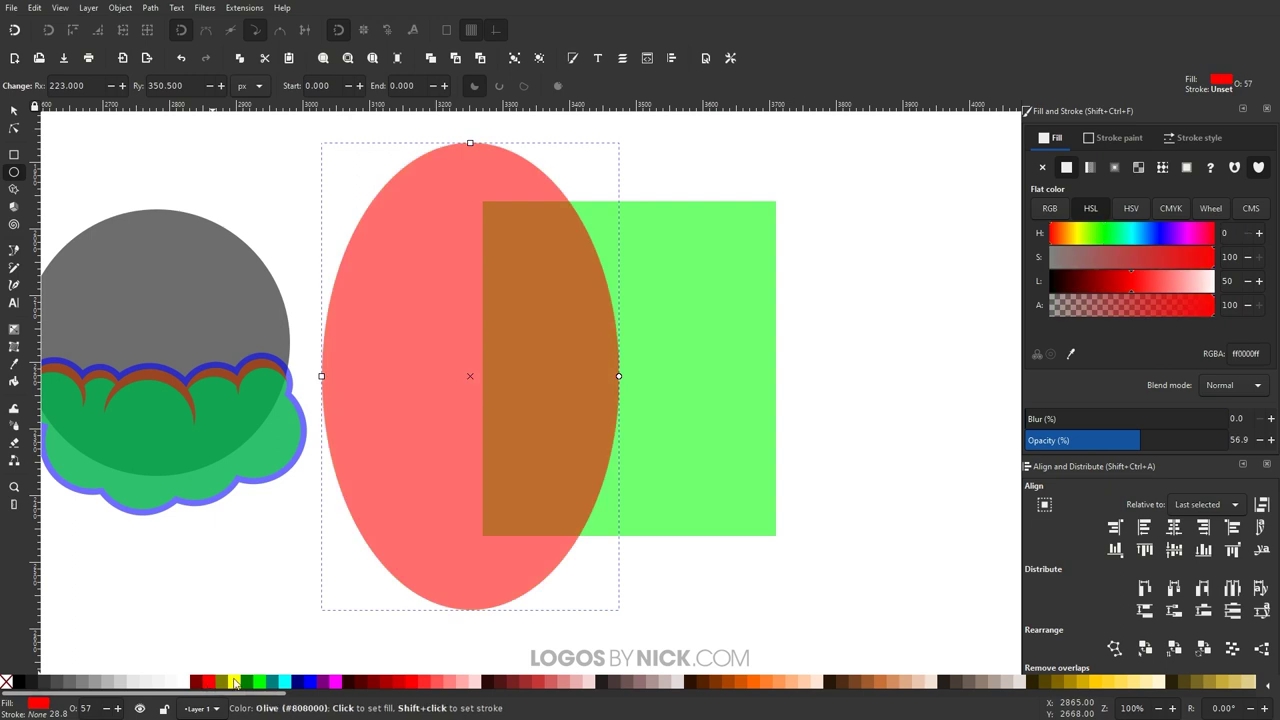
left_click(20, 113)
left_click_drag(443, 370, 439, 352)
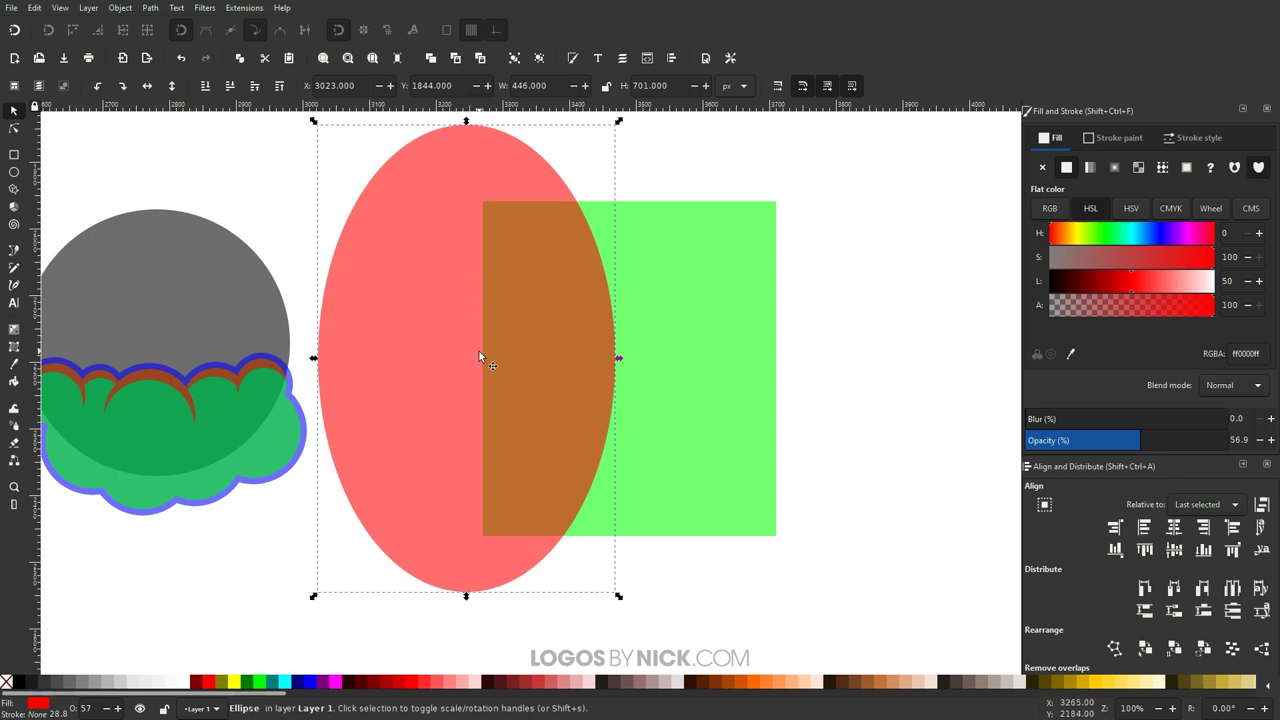
Step: Duplicate the ellipse onto the rectangle's right side, lower the rectangle slightly, and select both ellipses
key("ctrl+d")
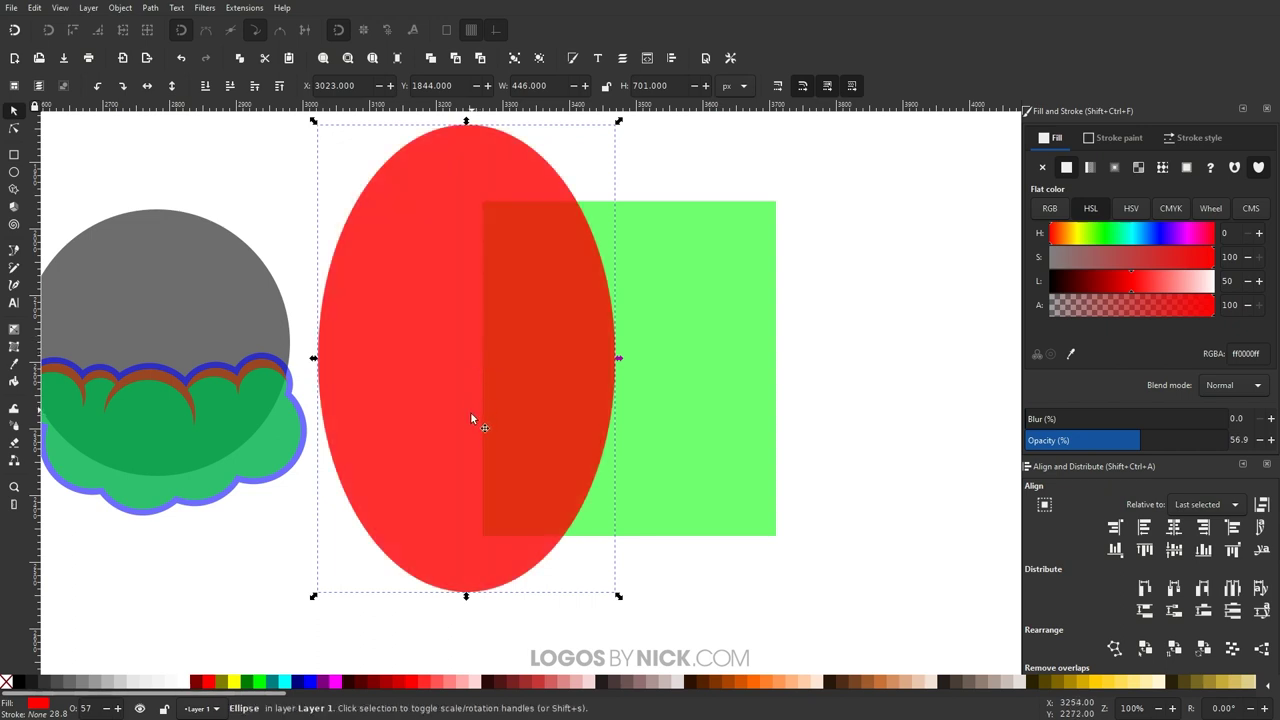
left_click_drag(406, 420, 727, 411)
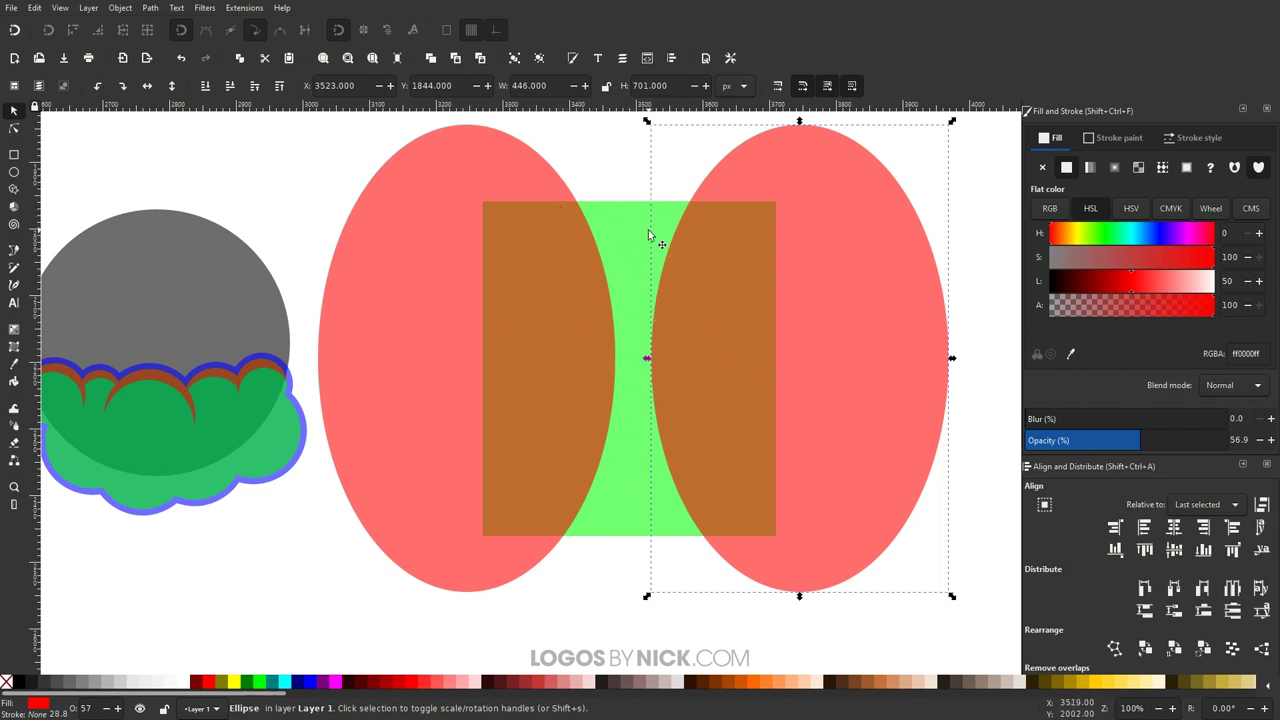
left_click_drag(646, 233, 634, 269)
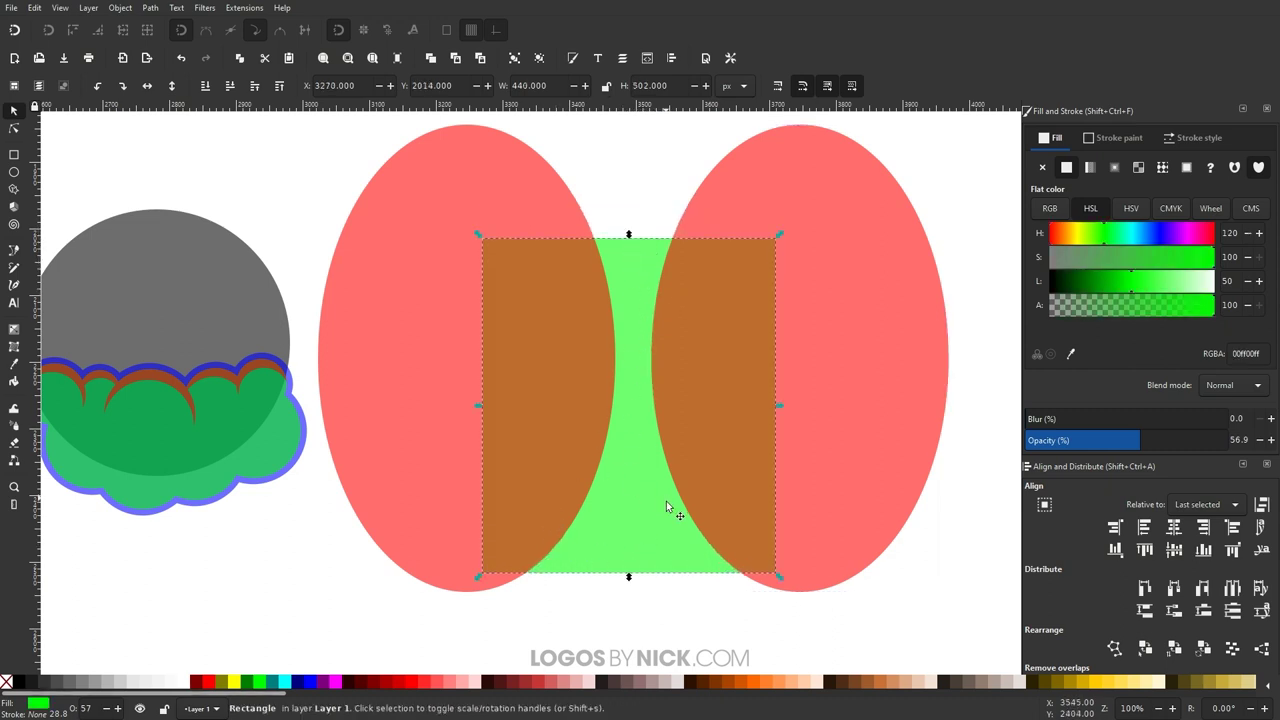
left_click(839, 457)
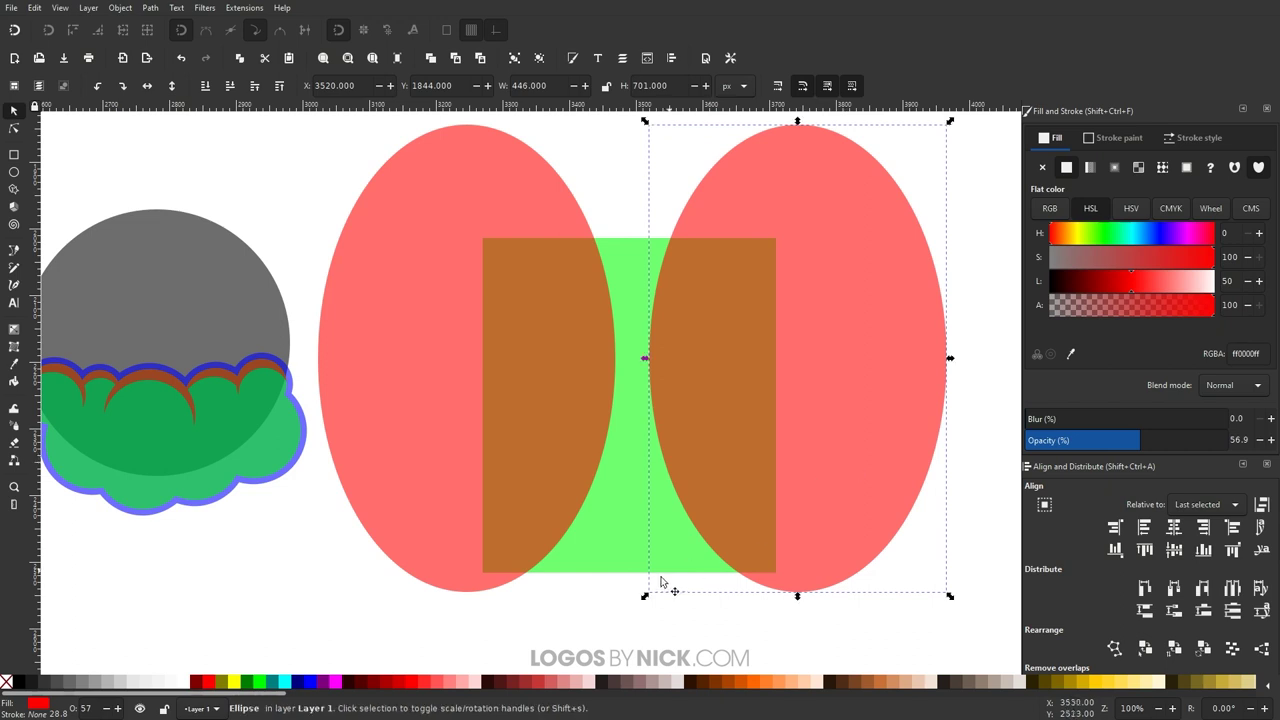
scroll(657, 557, "down", 2)
scroll(664, 403, "up", 2)
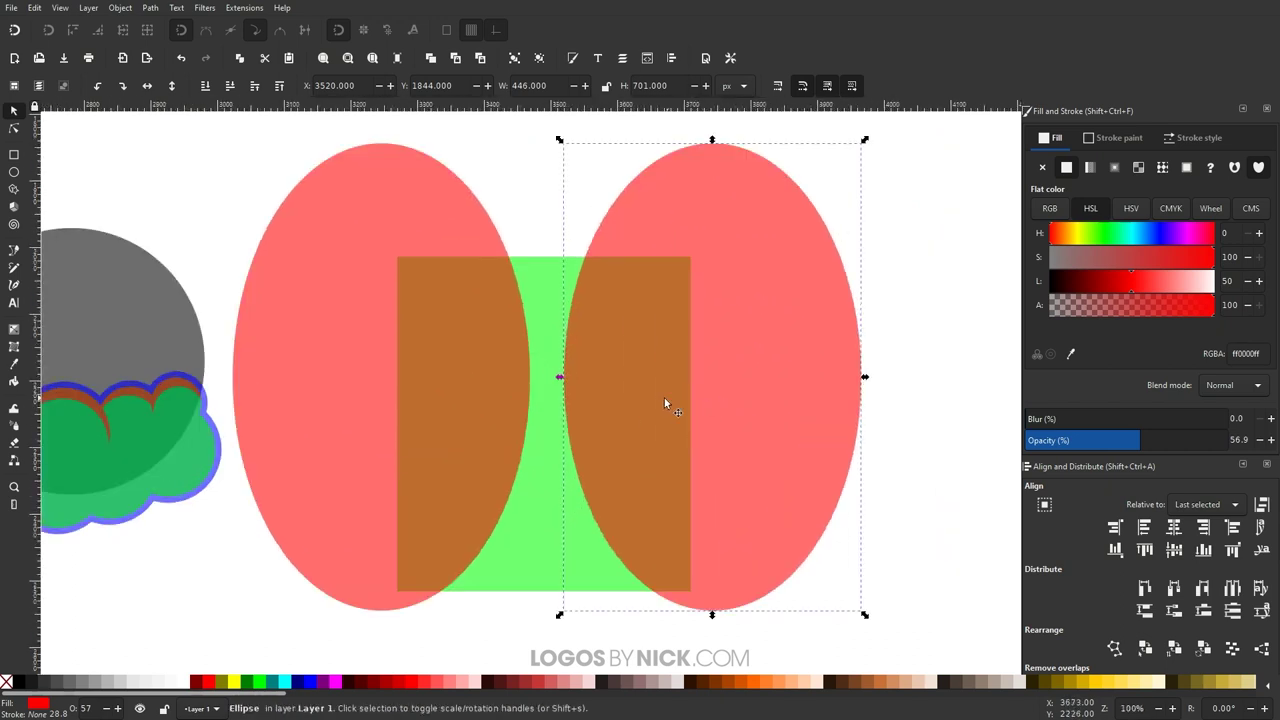
left_click(369, 312, "shift")
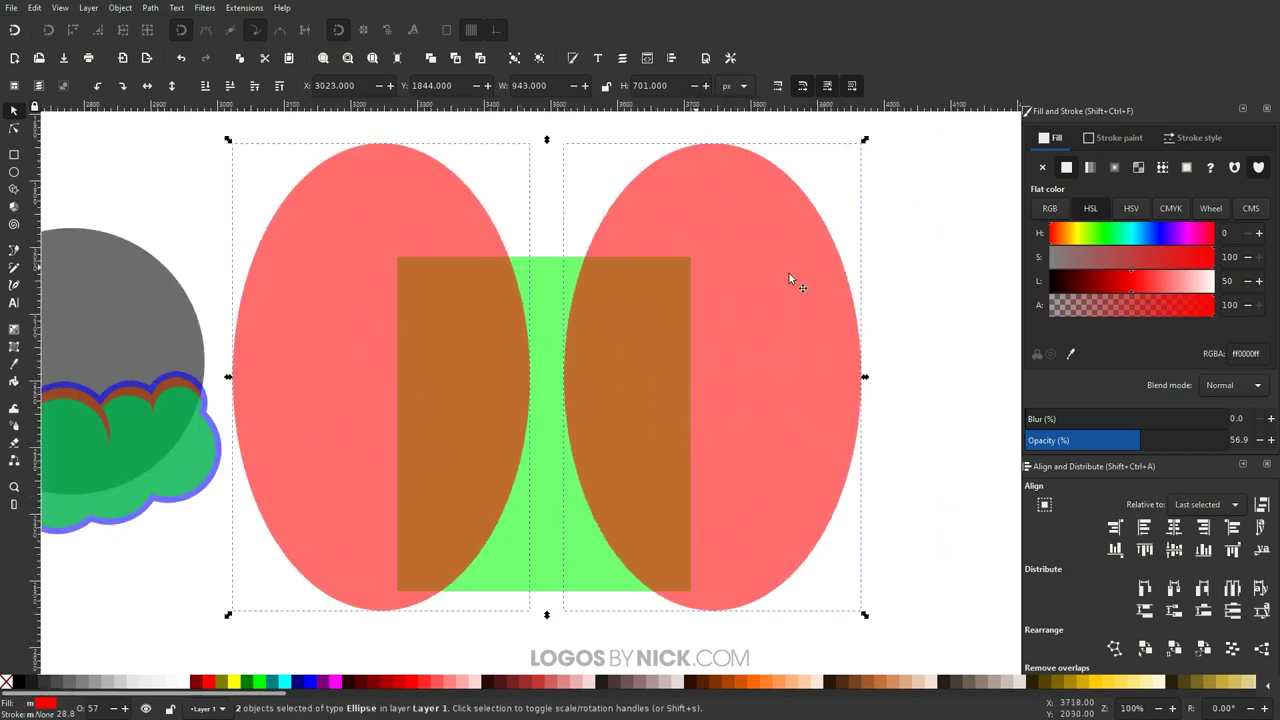
Step: Union the two ellipses into a single shape
left_click(185, 10)
left_click(170, 75)
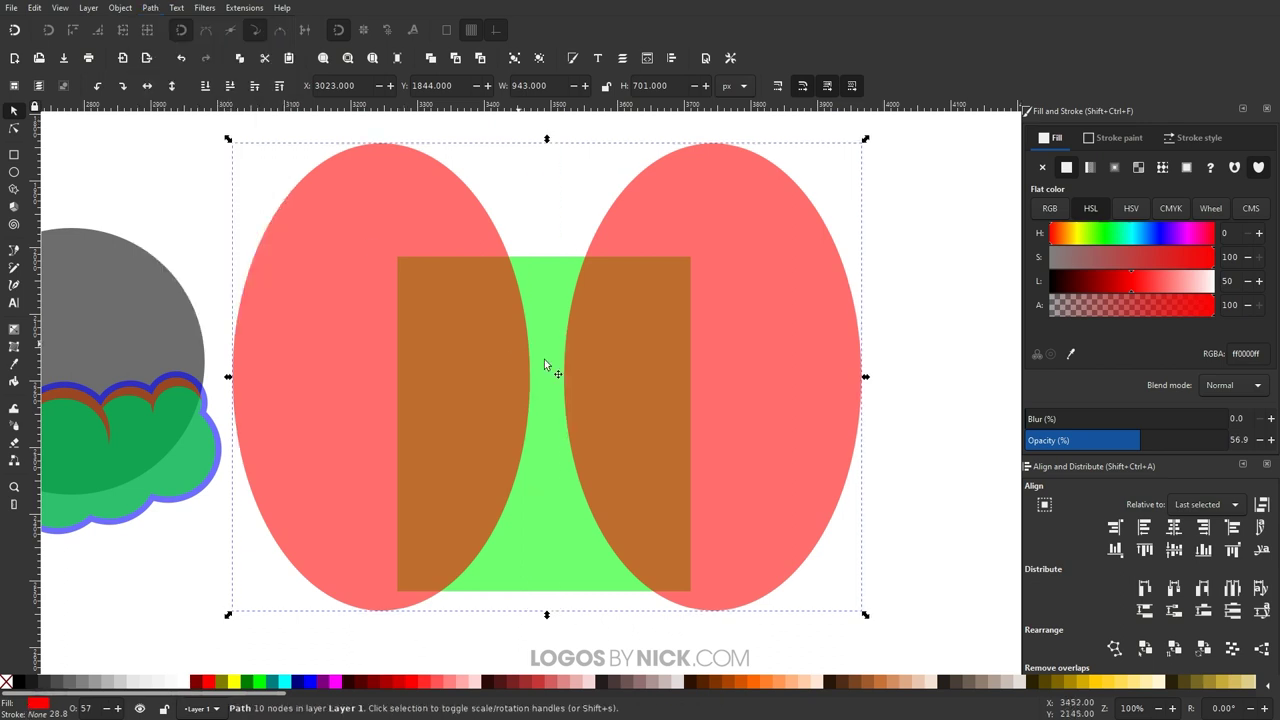
scroll(544, 364, "left", 2)
scroll(544, 364, "down", 1)
Step: Subtract the merged ellipses from the green rectangle, then check the rocket reference image
left_click(616, 268, "shift")
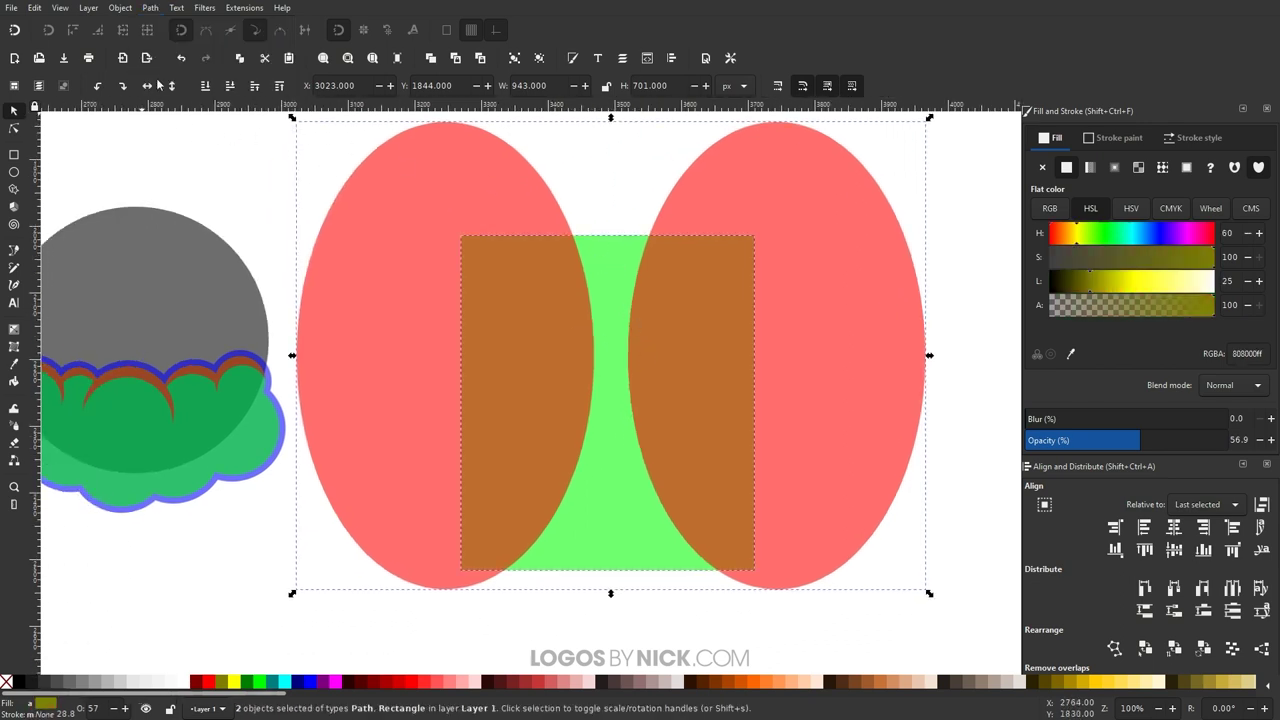
left_click(150, 8)
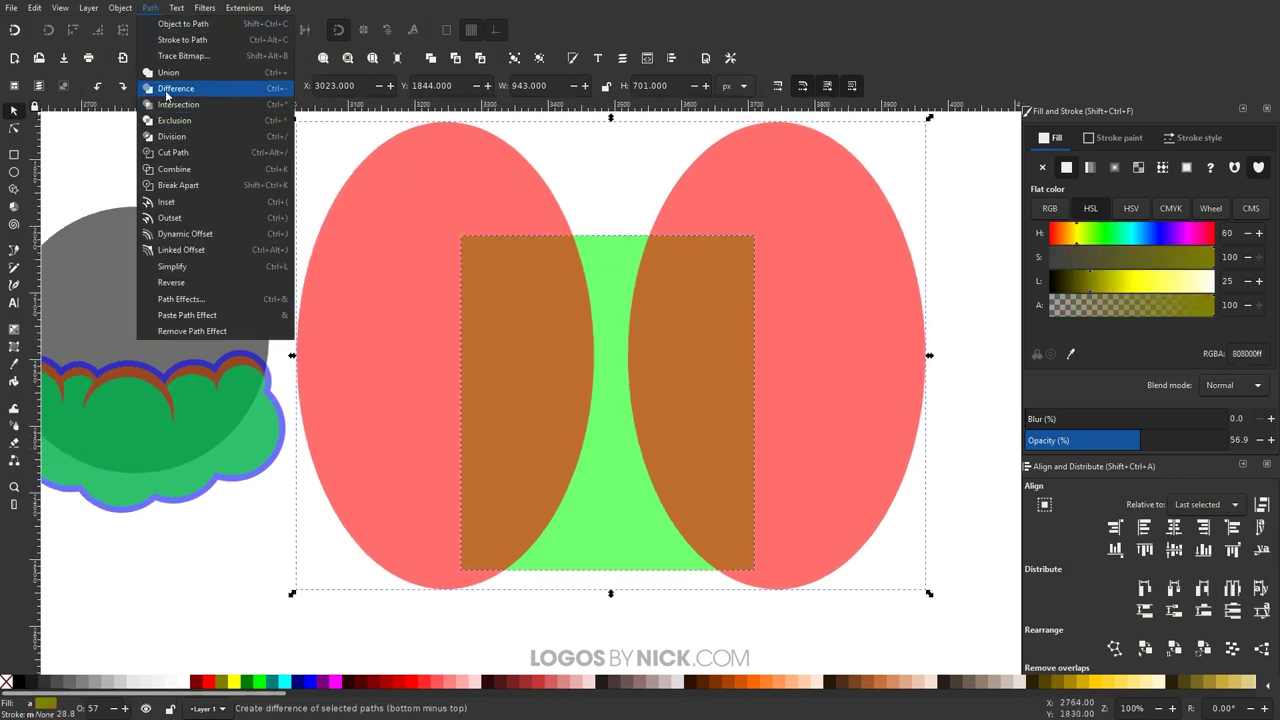
left_click(170, 92)
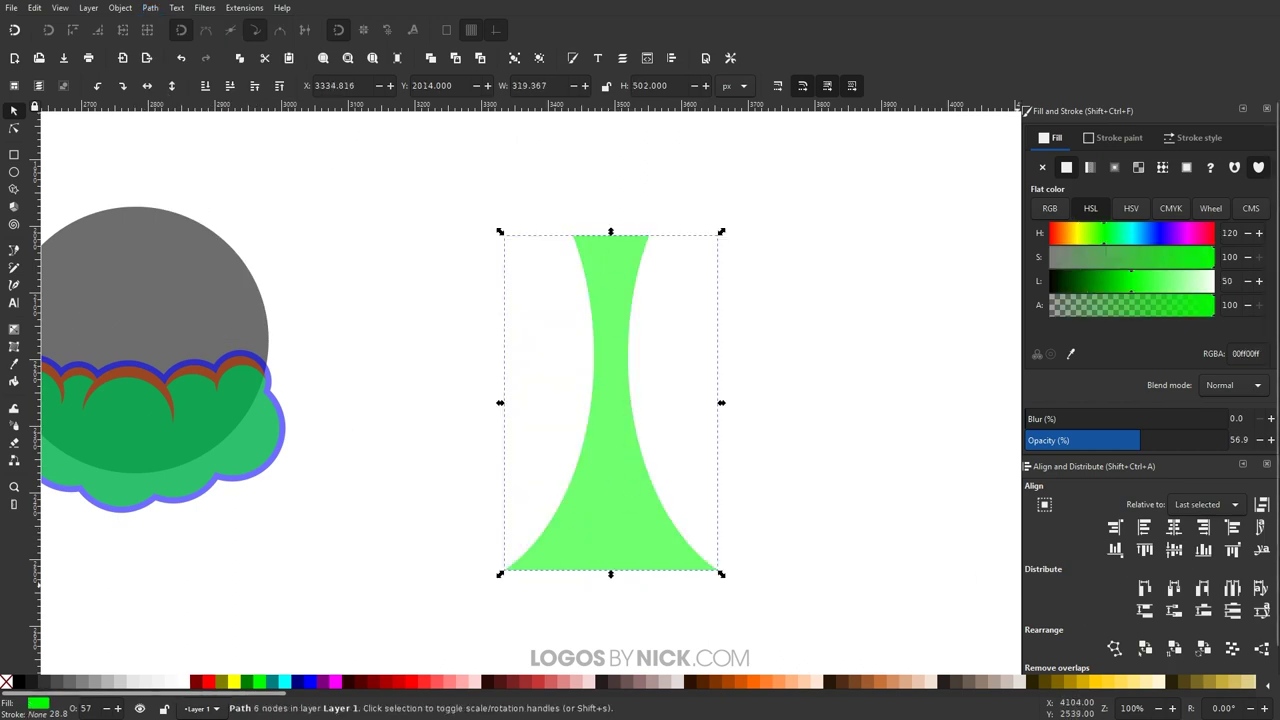
key("alt+Tab")
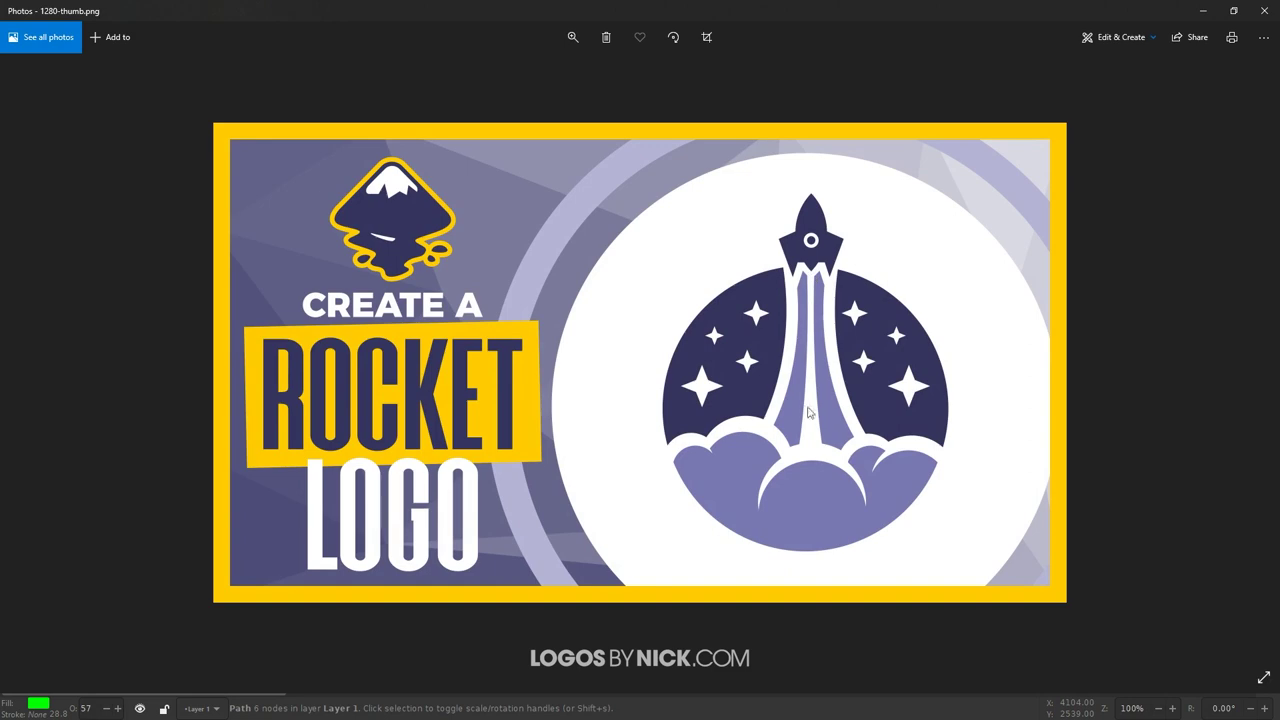
left_click(1203, 11)
Step: Duplicate the trail shape, colour the copy red and squeeze it into a narrow strip
left_click_drag(638, 430, 609, 382)
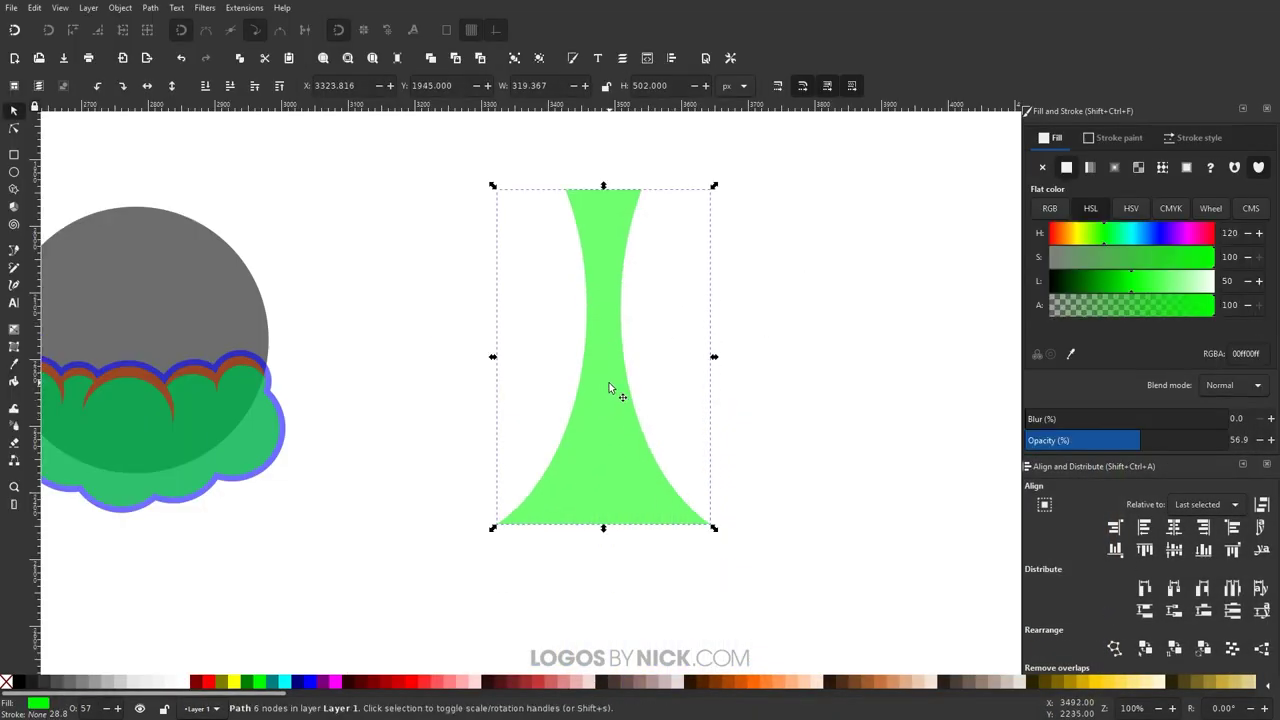
key("ctrl+d")
left_click(212, 684)
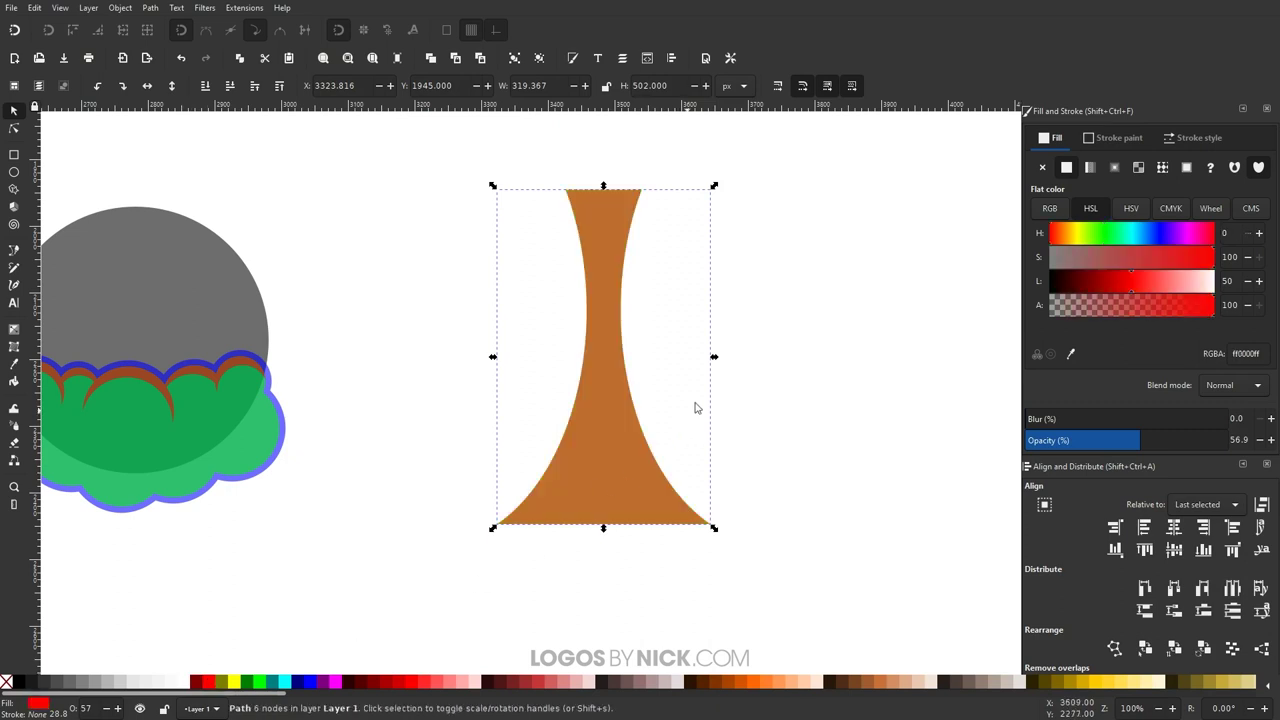
left_click_drag(714, 357, 671, 366)
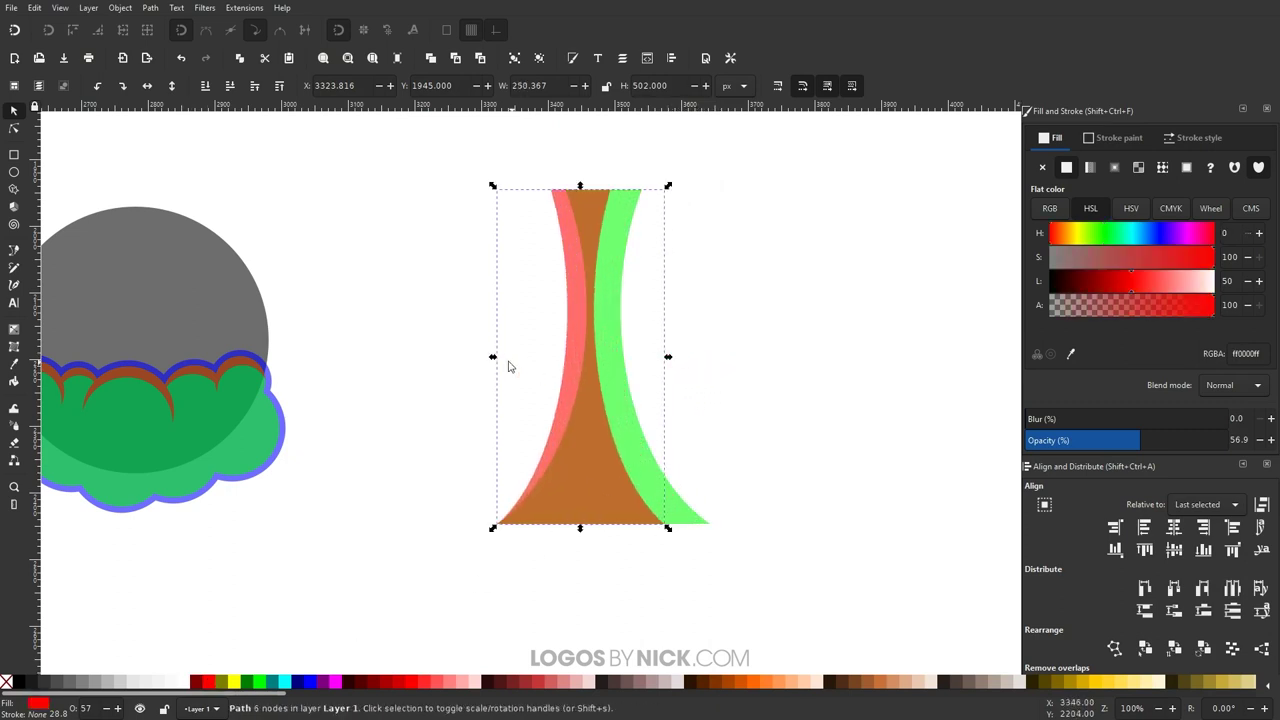
left_click_drag(503, 361, 556, 366)
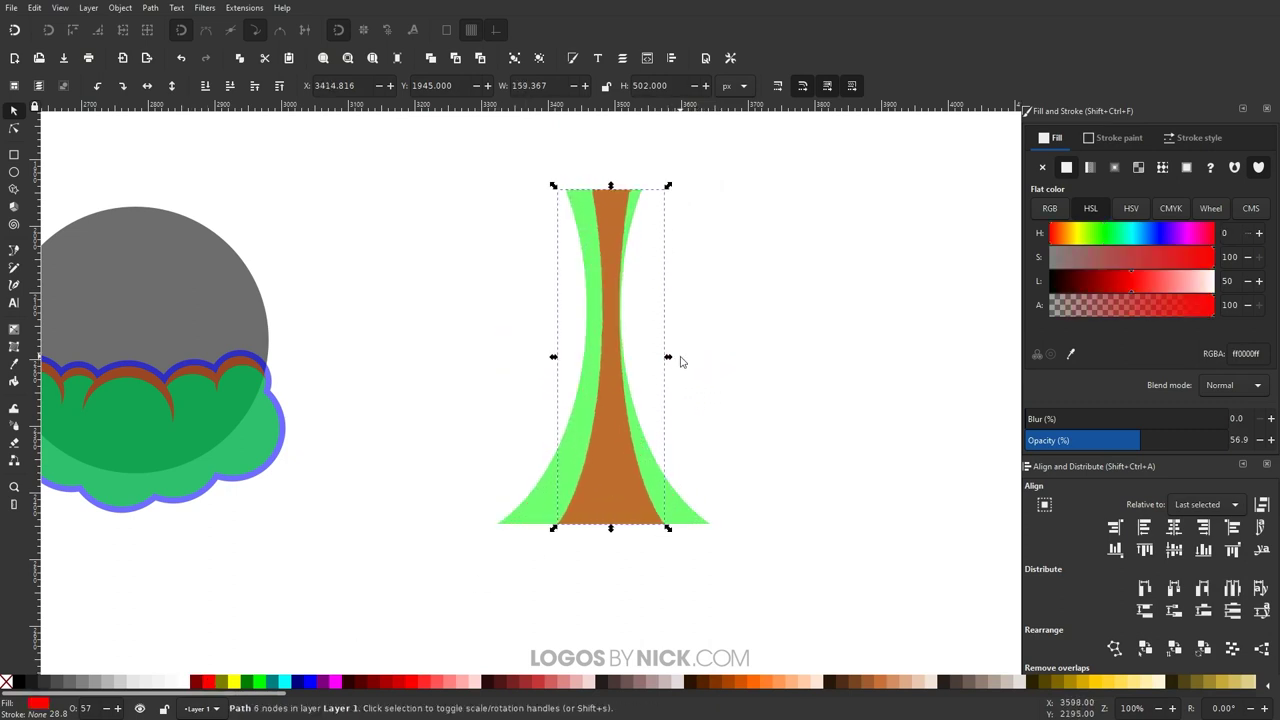
left_click_drag(672, 357, 630, 361)
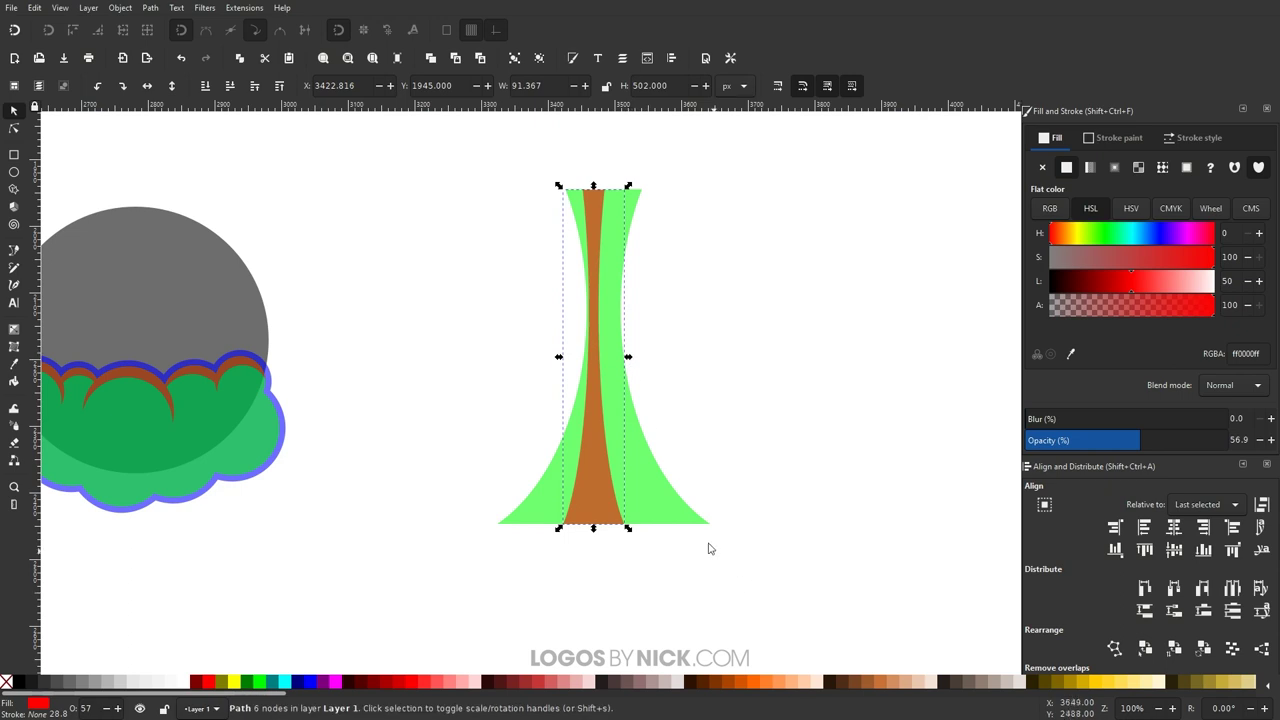
Step: Centre the narrow strip on the green trail and stretch it slightly past both ends
left_click(657, 483, "shift")
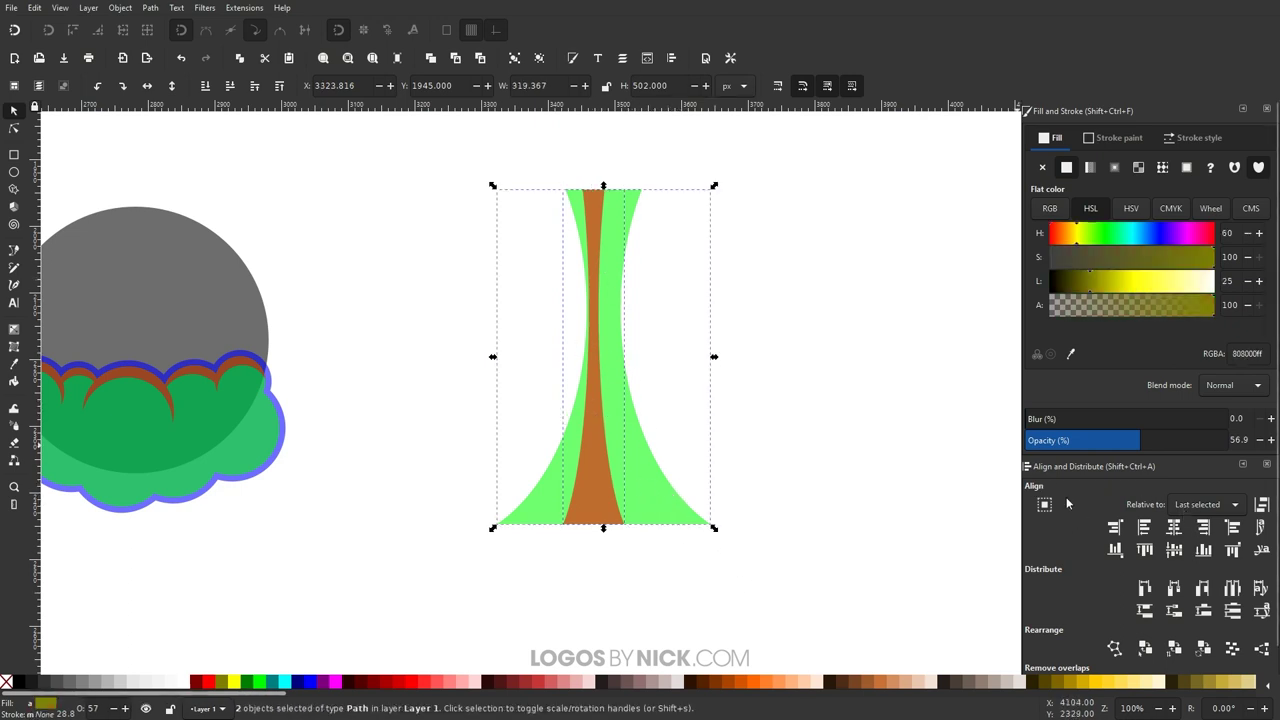
left_click(1176, 535)
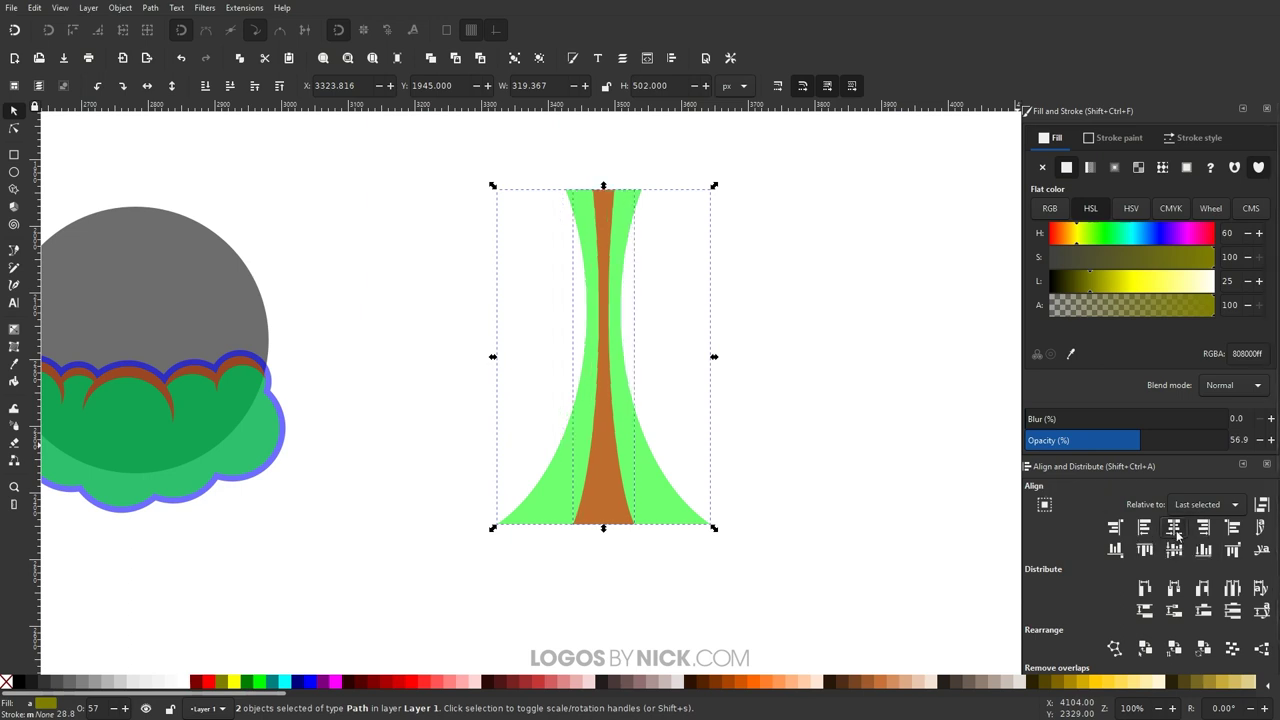
left_click(728, 562)
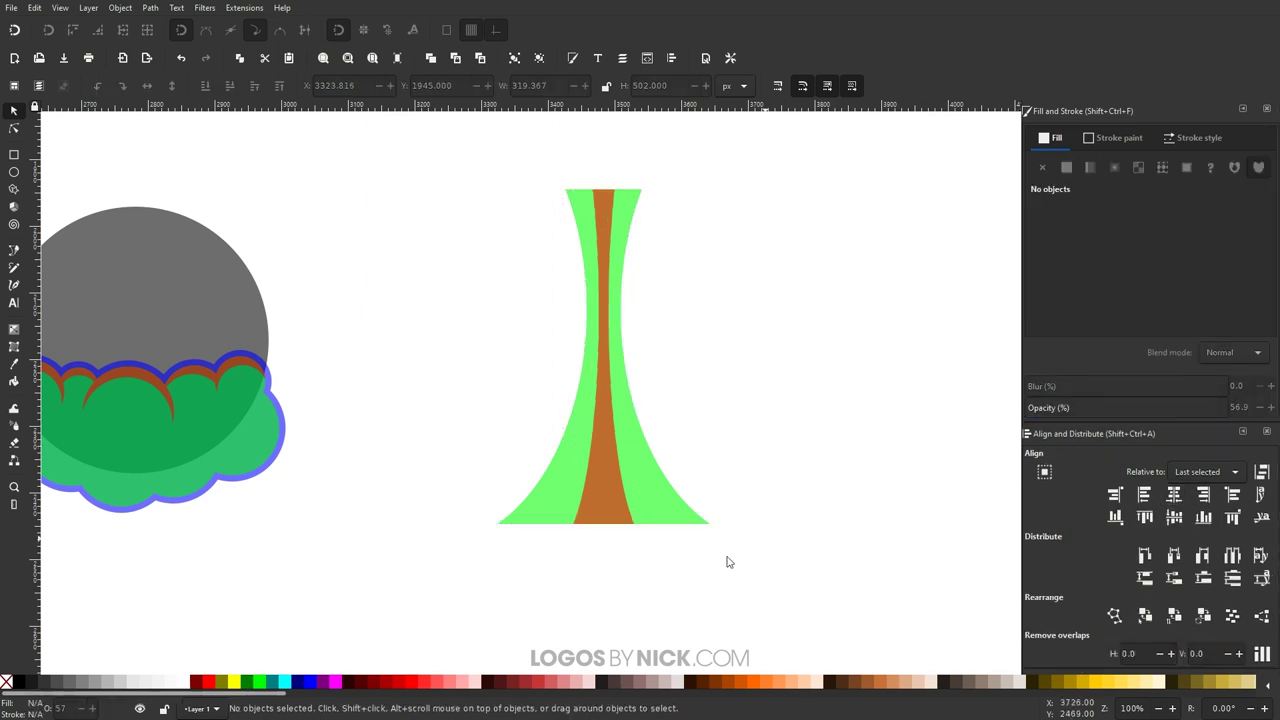
left_click(605, 478)
left_click_drag(607, 531, 612, 537)
left_click_drag(605, 189, 612, 187)
scroll(612, 190, "up", 3)
scroll(634, 429, "down", 3)
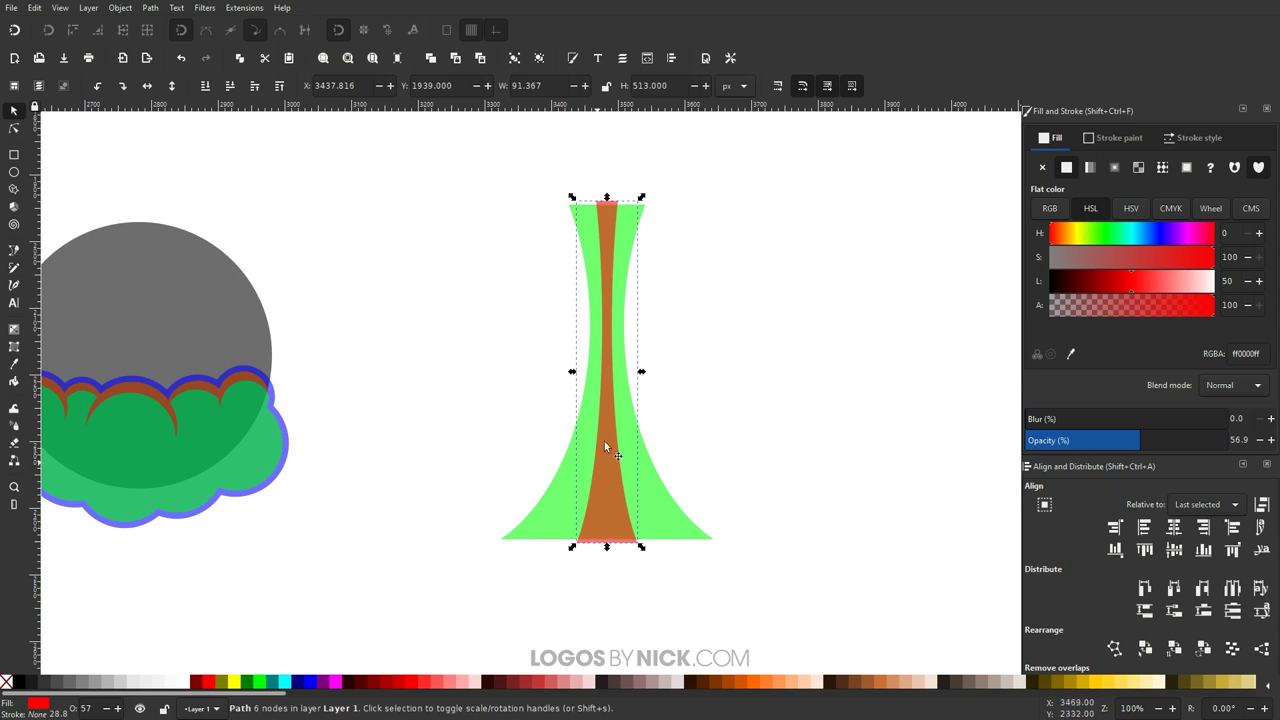
scroll(612, 452, "up", 2)
scroll(650, 498, "down", 2)
Step: Cut the narrow strip out of the green trail with Path > Difference
left_click_drag(812, 628, 362, 153)
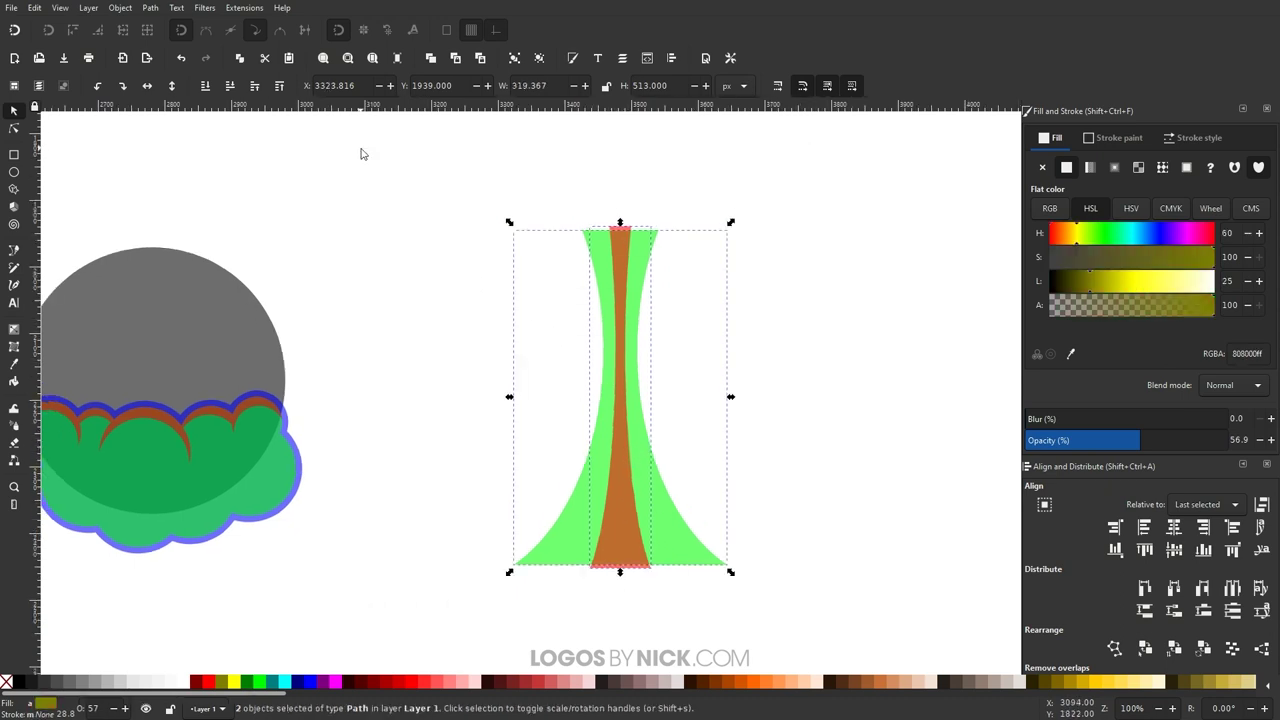
left_click(150, 8)
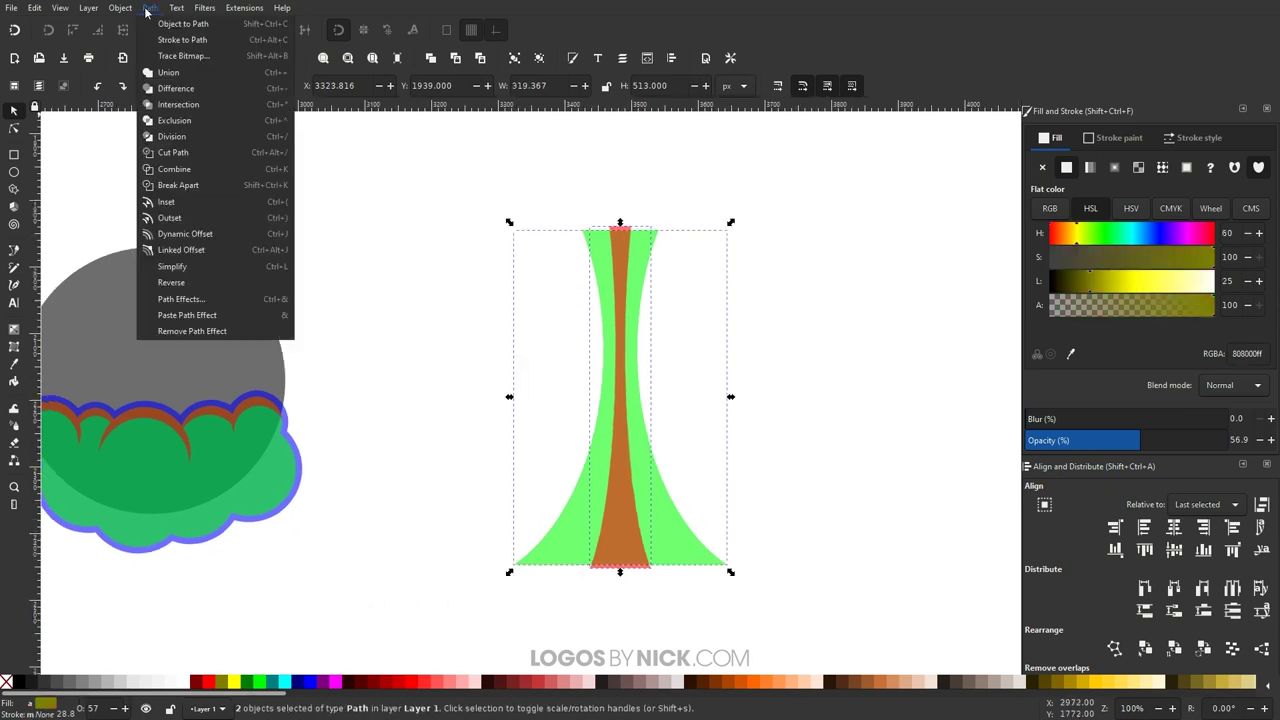
left_click(175, 88)
scroll(414, 403, "left", 4)
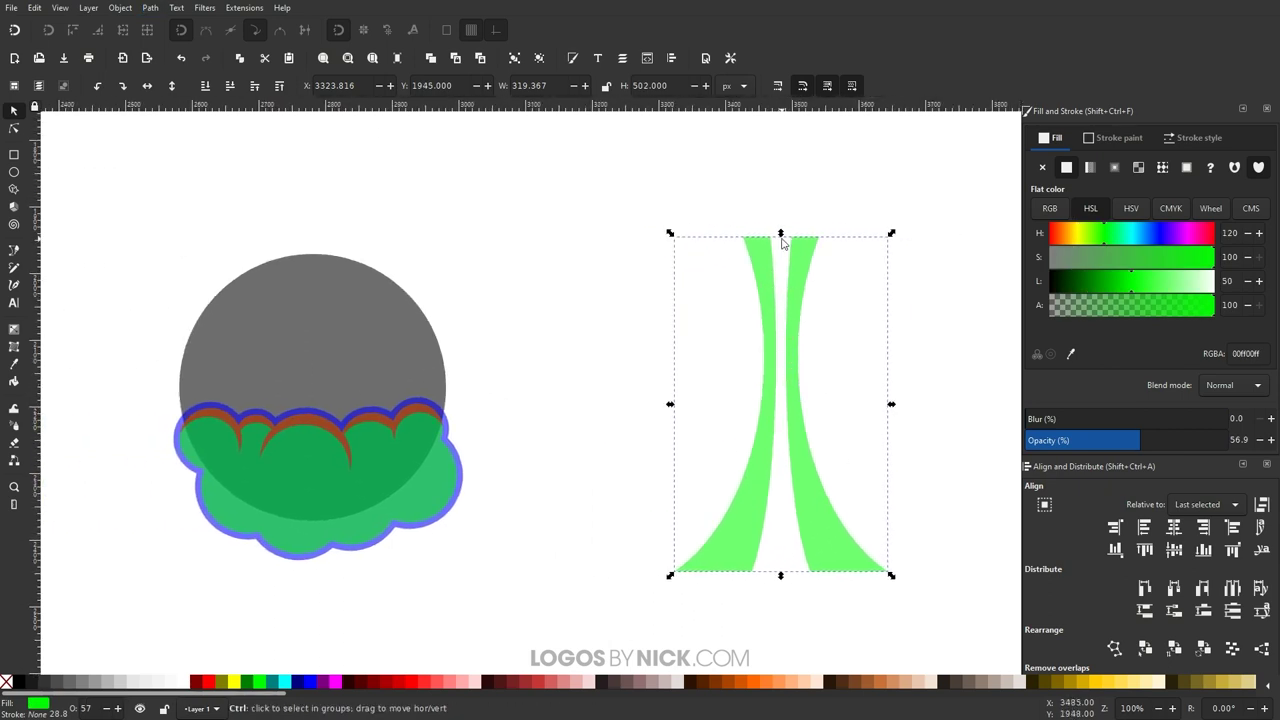
Step: Scale the split trail down and move it onto the grey circle
left_click_drag(780, 234, 787, 352)
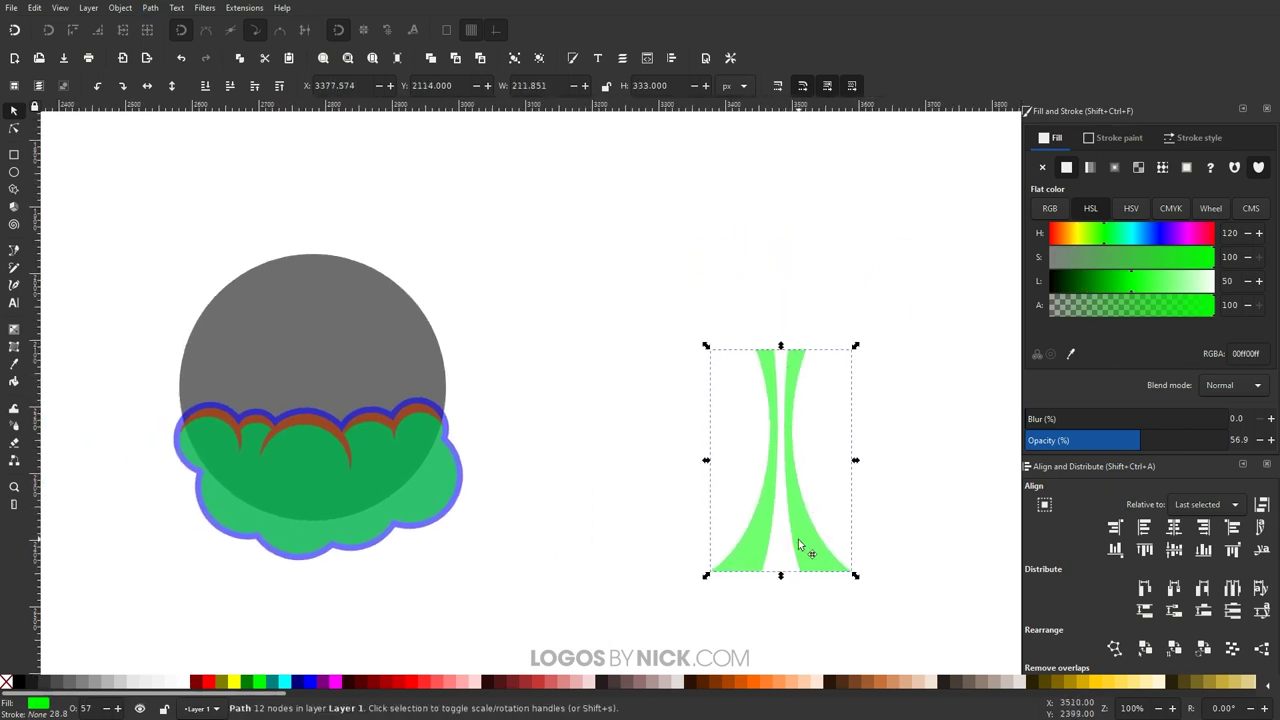
left_click_drag(809, 543, 323, 392)
scroll(323, 395, "left", 4)
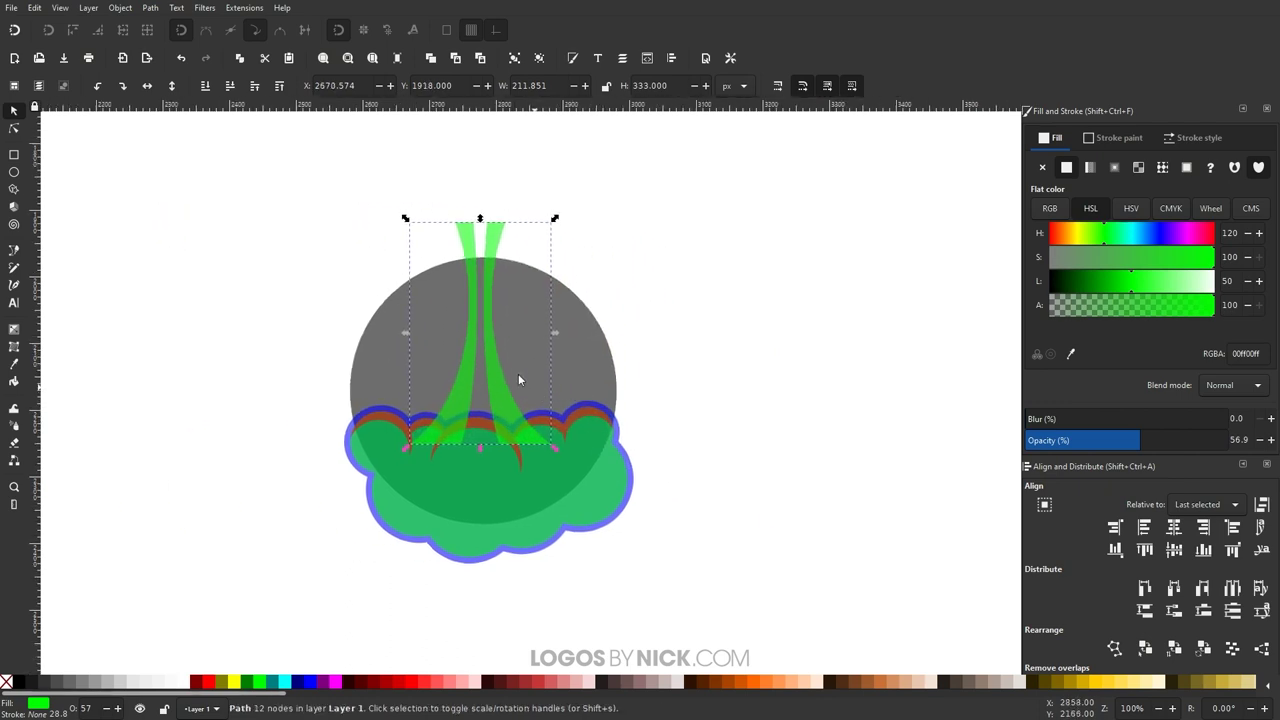
mouse_move(480, 218)
left_mouse_down()
mouse_move(491, 177)
mouse_move(498, 227)
left_mouse_up()
scroll(612, 445, "left", 2)
scroll(612, 445, "up", 1)
Step: Centre the trail horizontally on the grey circle
left_click(616, 348, "shift")
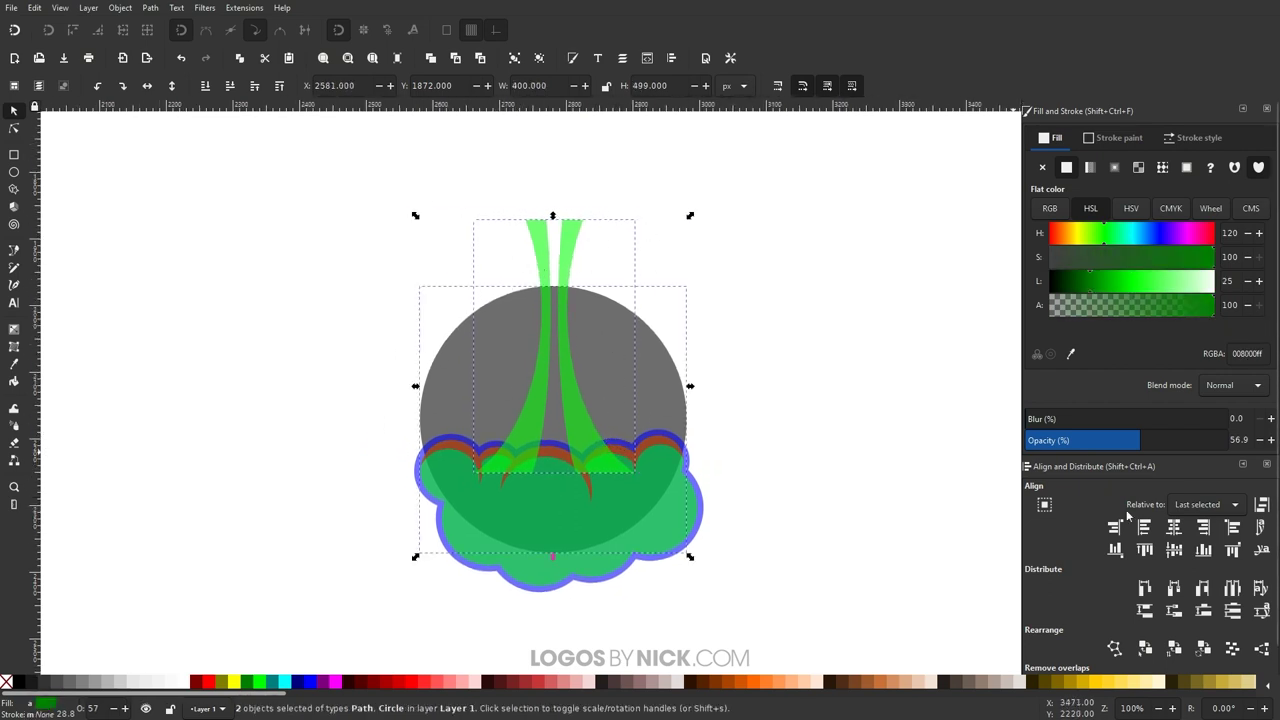
left_click(1174, 527)
left_click(802, 271)
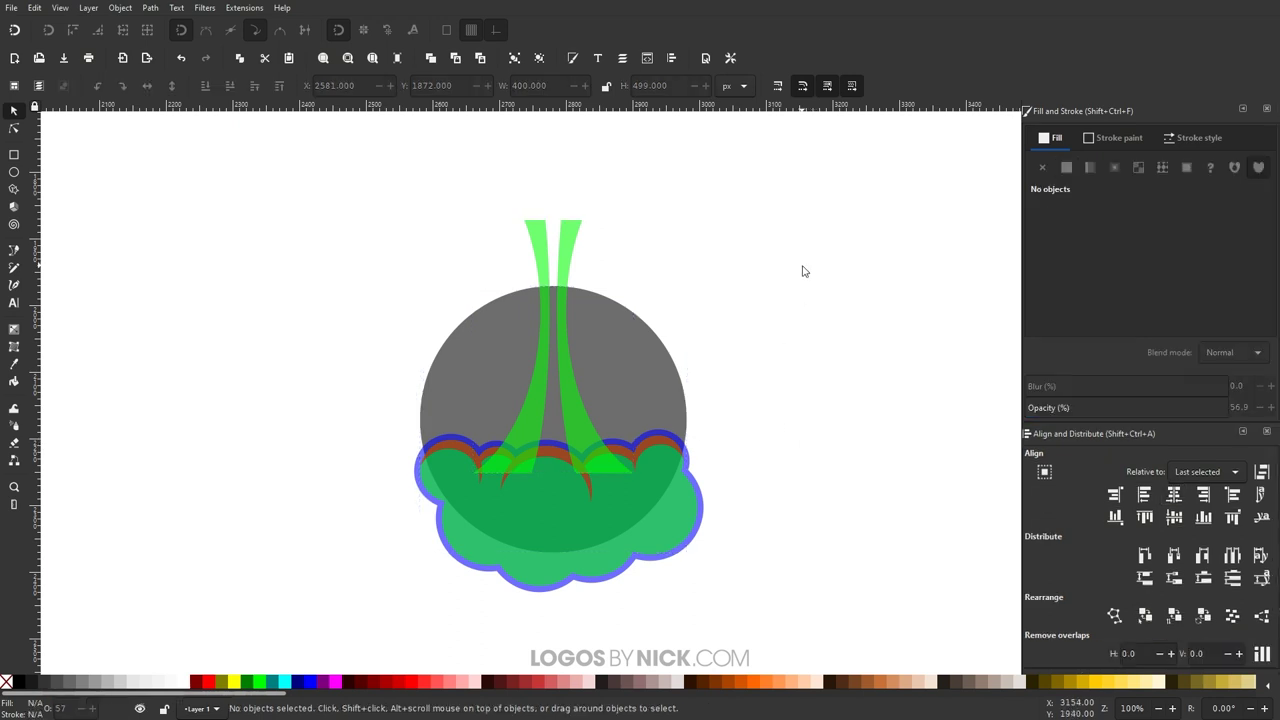
left_click(558, 297)
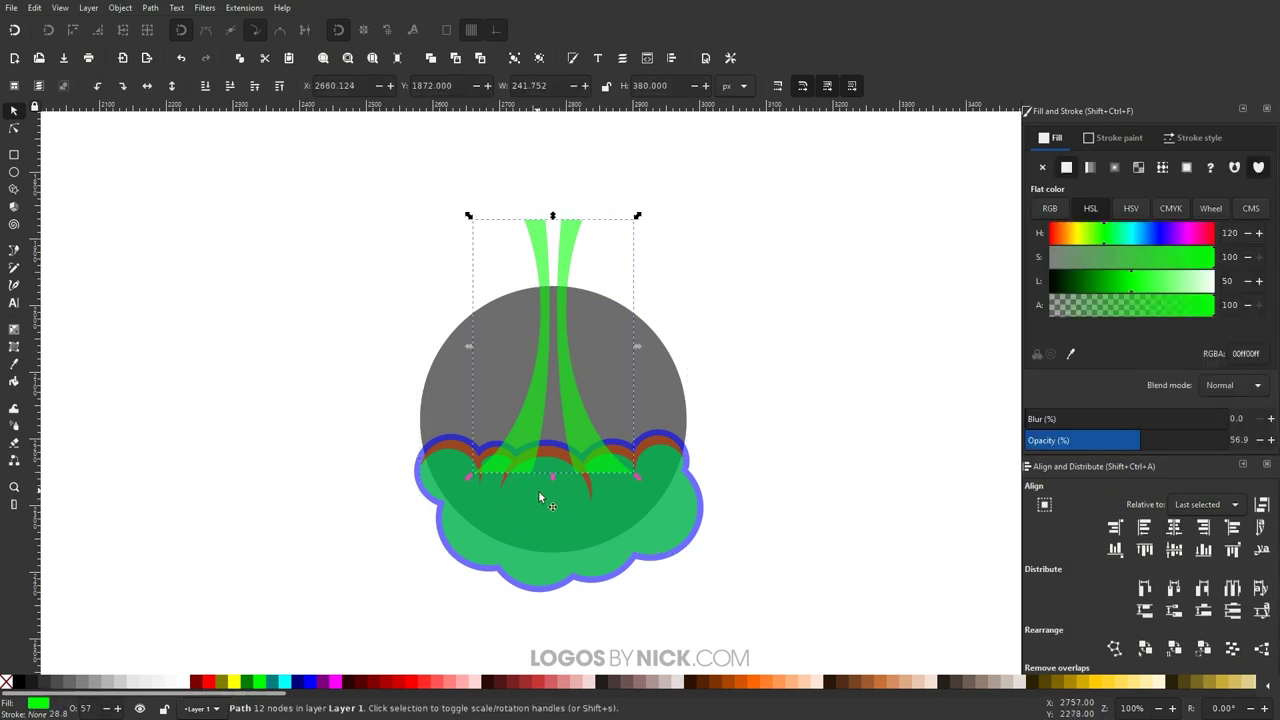
Step: Lower the trail one step behind the brown arcs, then select the linked offset shape
left_click(231, 87)
left_click(231, 87)
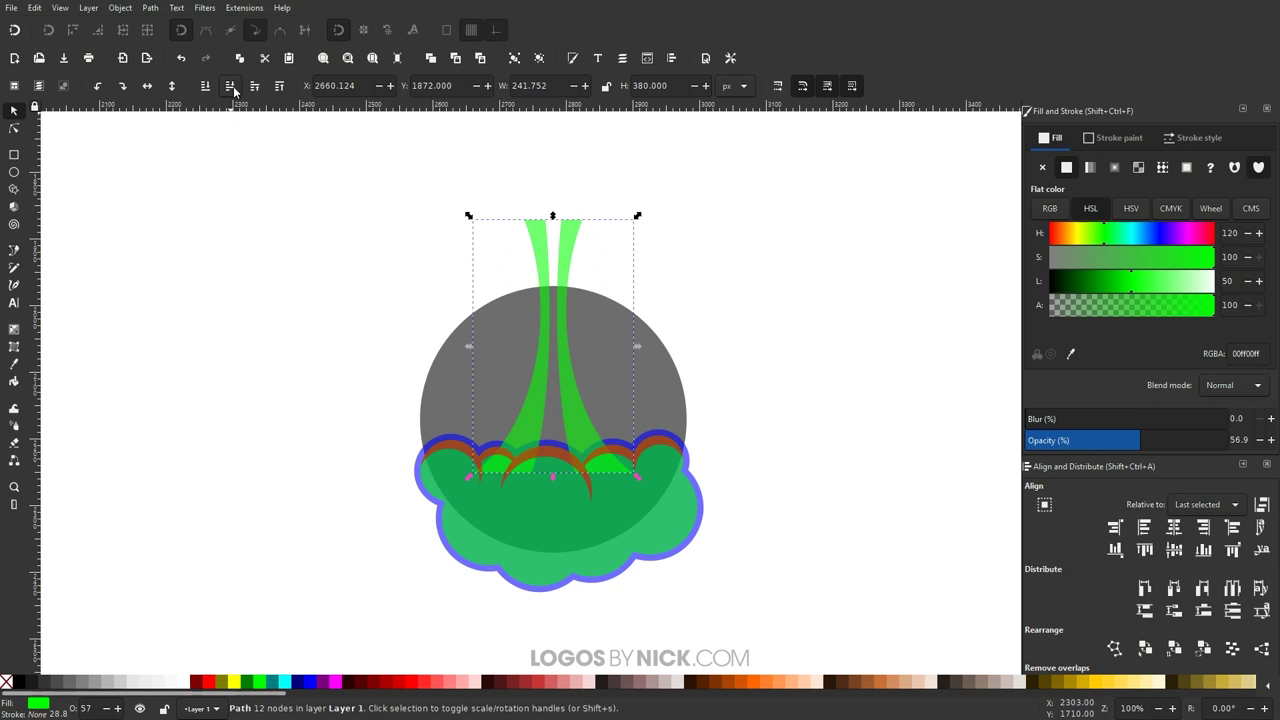
scroll(542, 452, "up", 3, "ctrl")
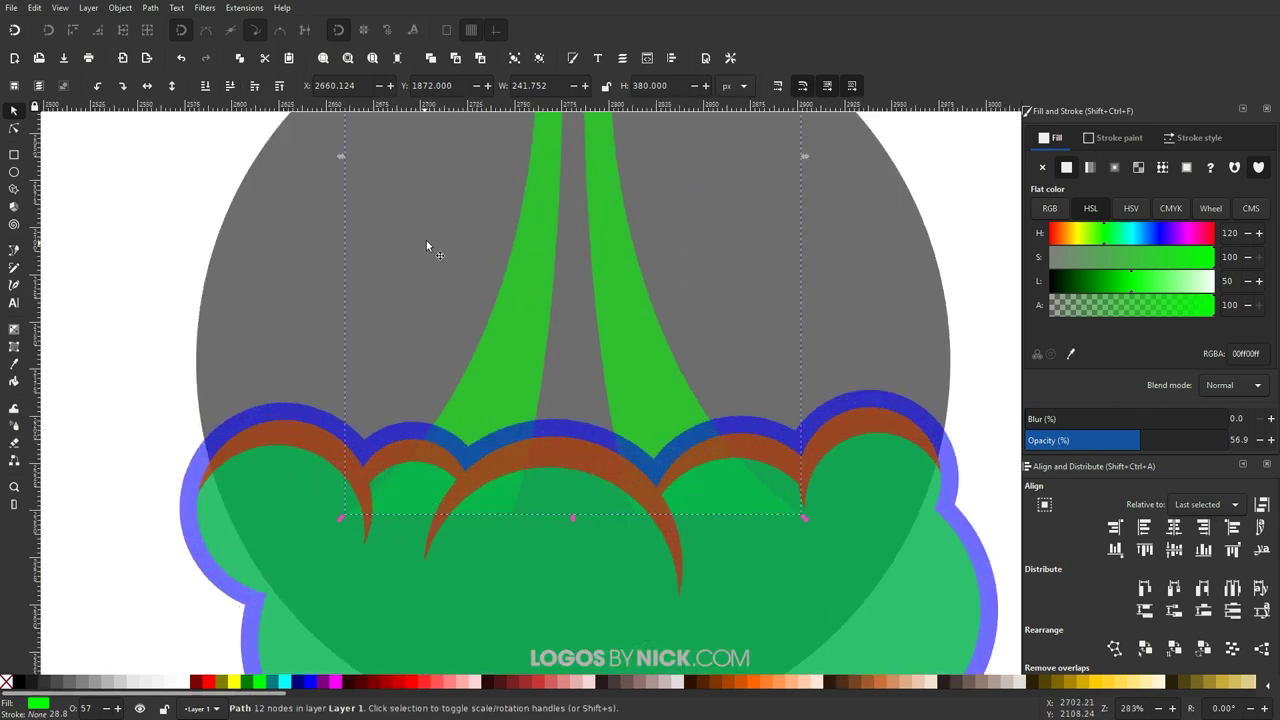
scroll(595, 361, "down", 3, "ctrl")
scroll(628, 361, "up", 1, "ctrl")
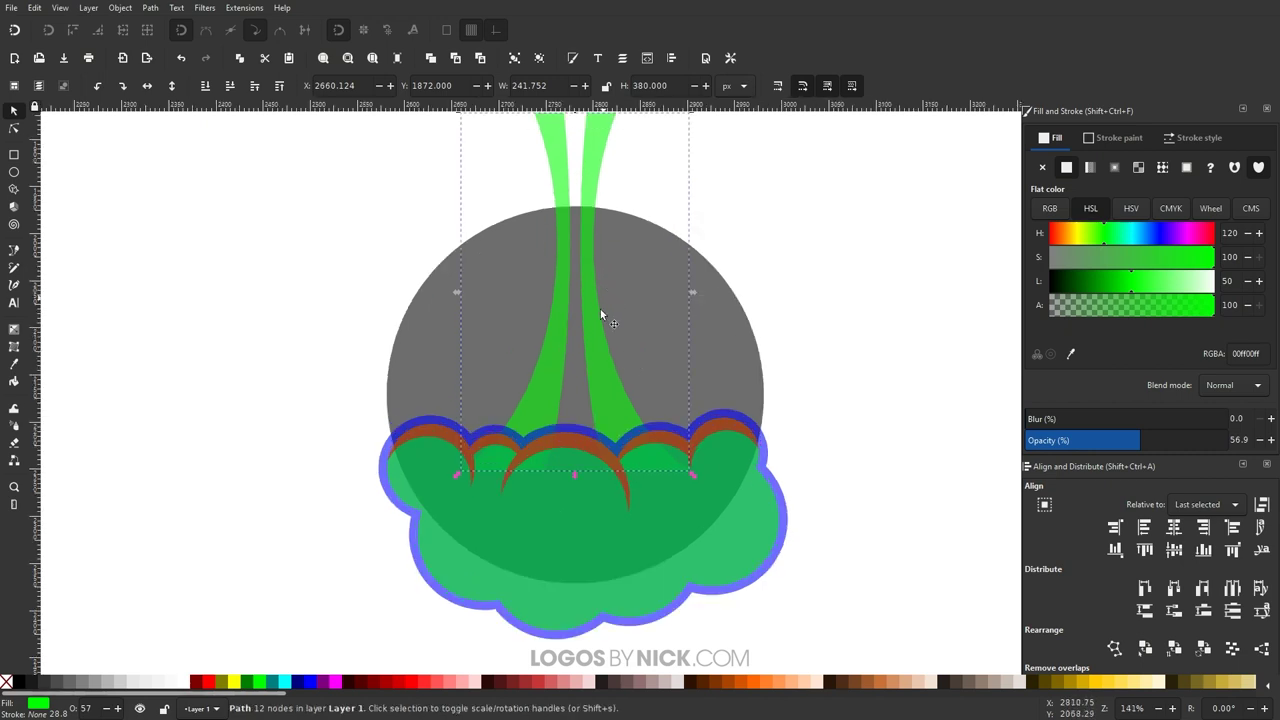
left_click(600, 315)
scroll(600, 315, "down", 1, "ctrl")
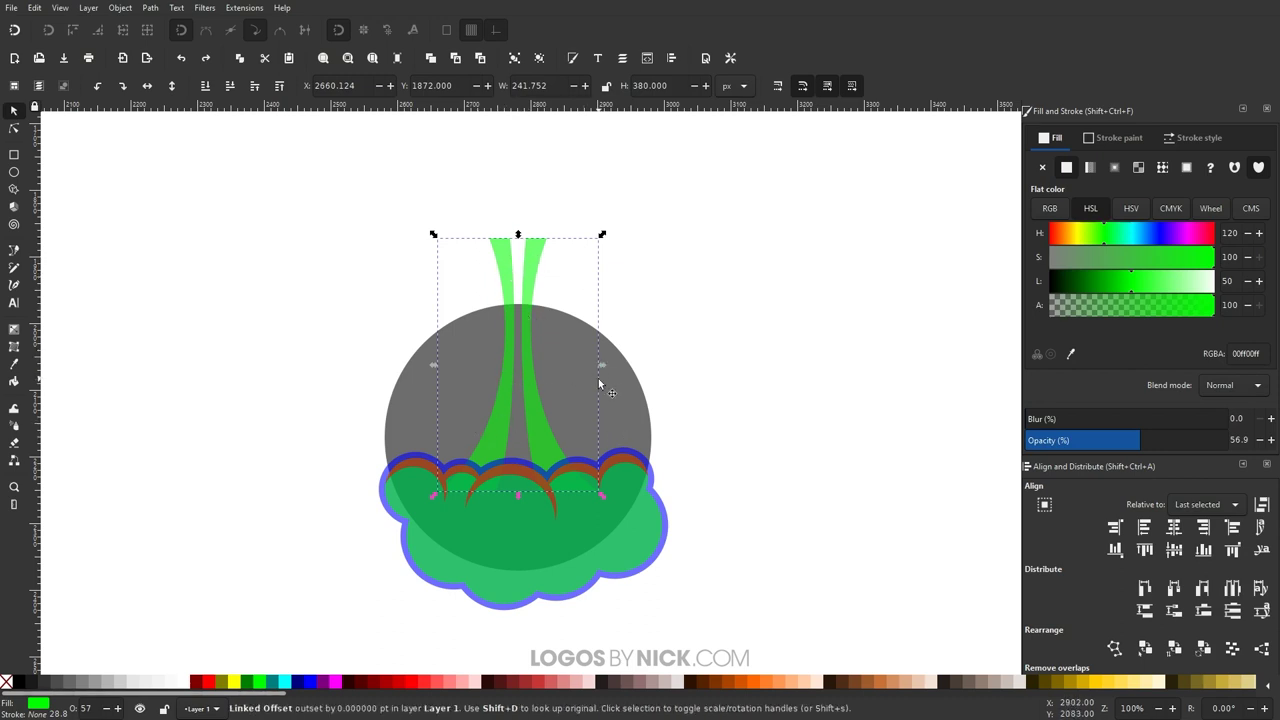
Step: Raise the offset shape, give it blue fill and outline, then lower it behind the green trail
key("Home")
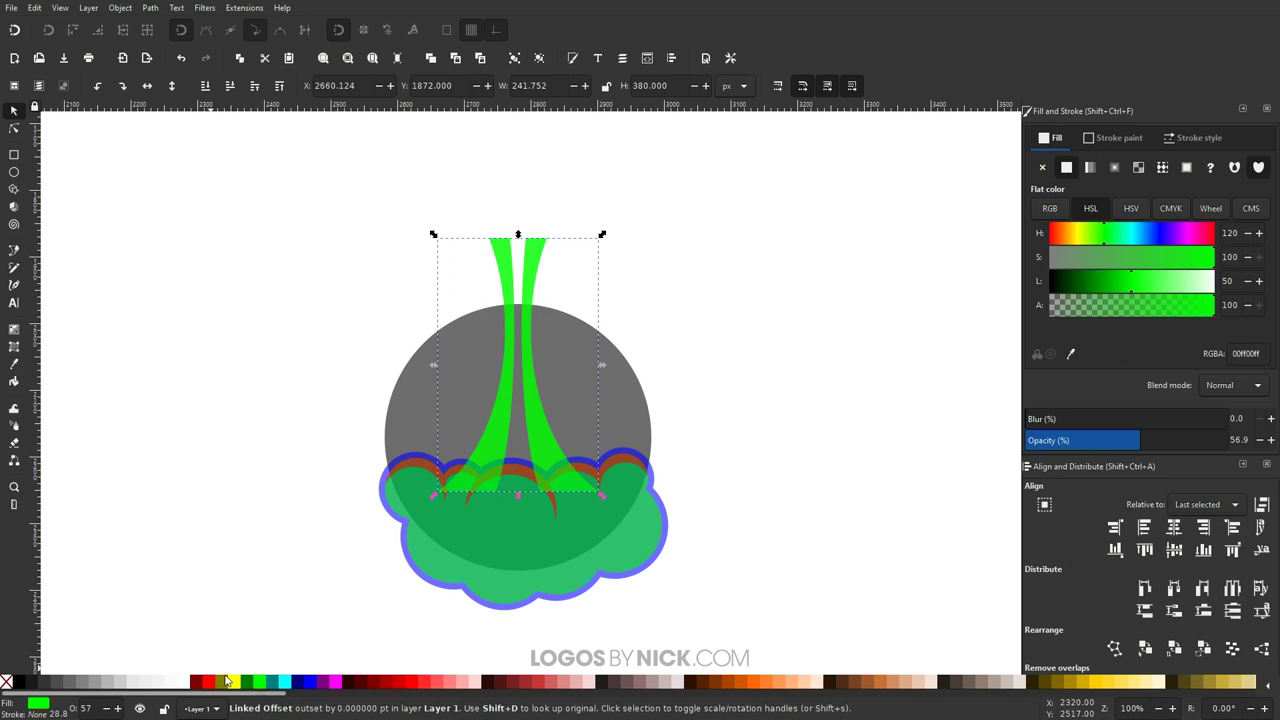
left_click(310, 681)
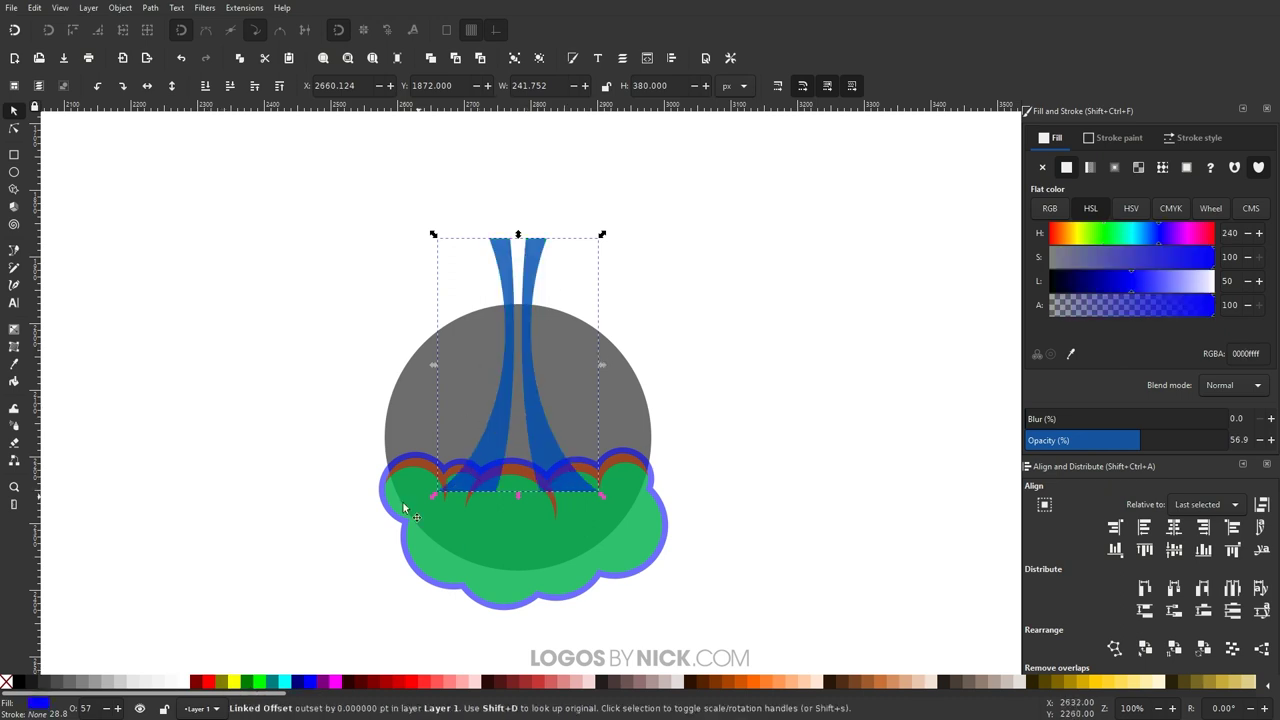
left_click(311, 683, "shift")
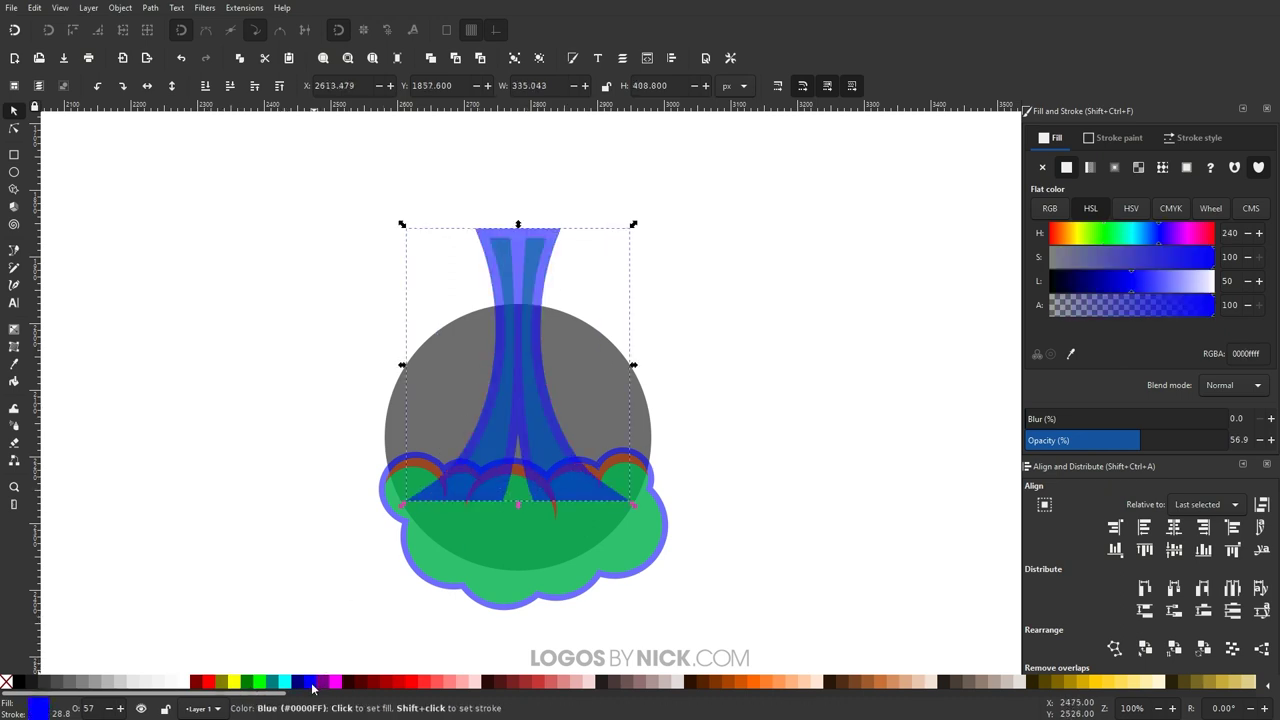
left_click(229, 86)
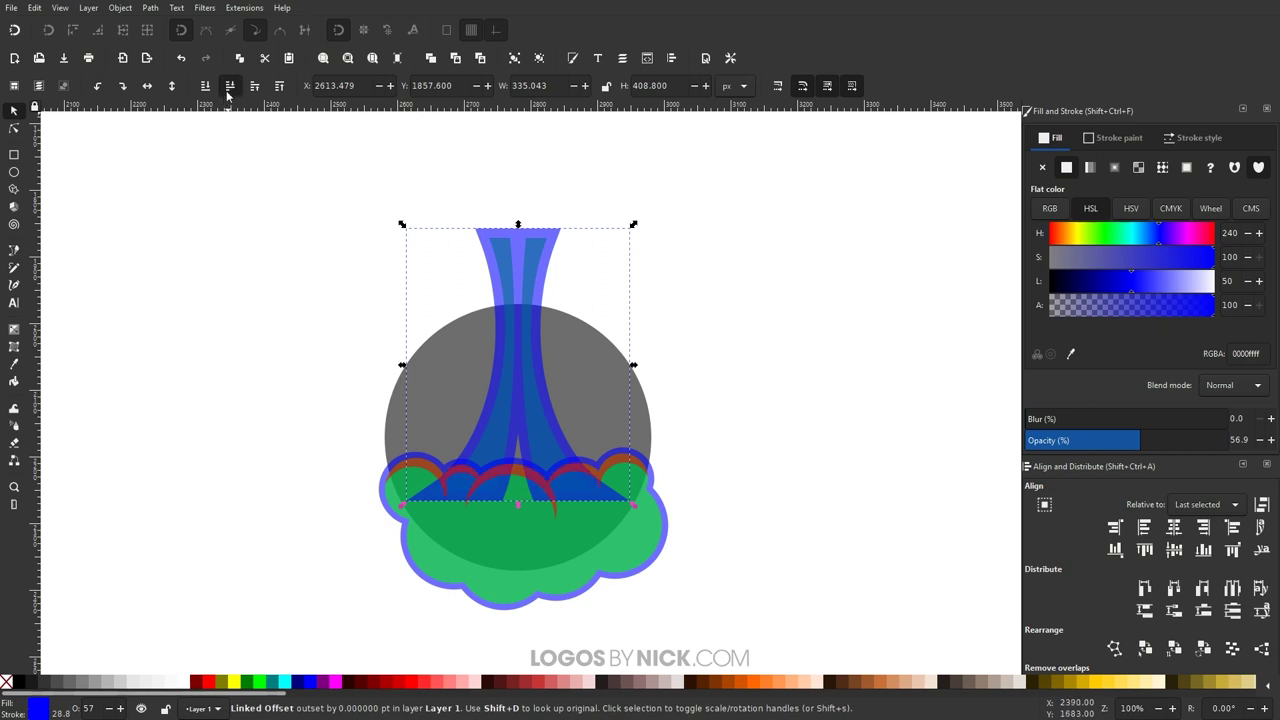
left_click(229, 86)
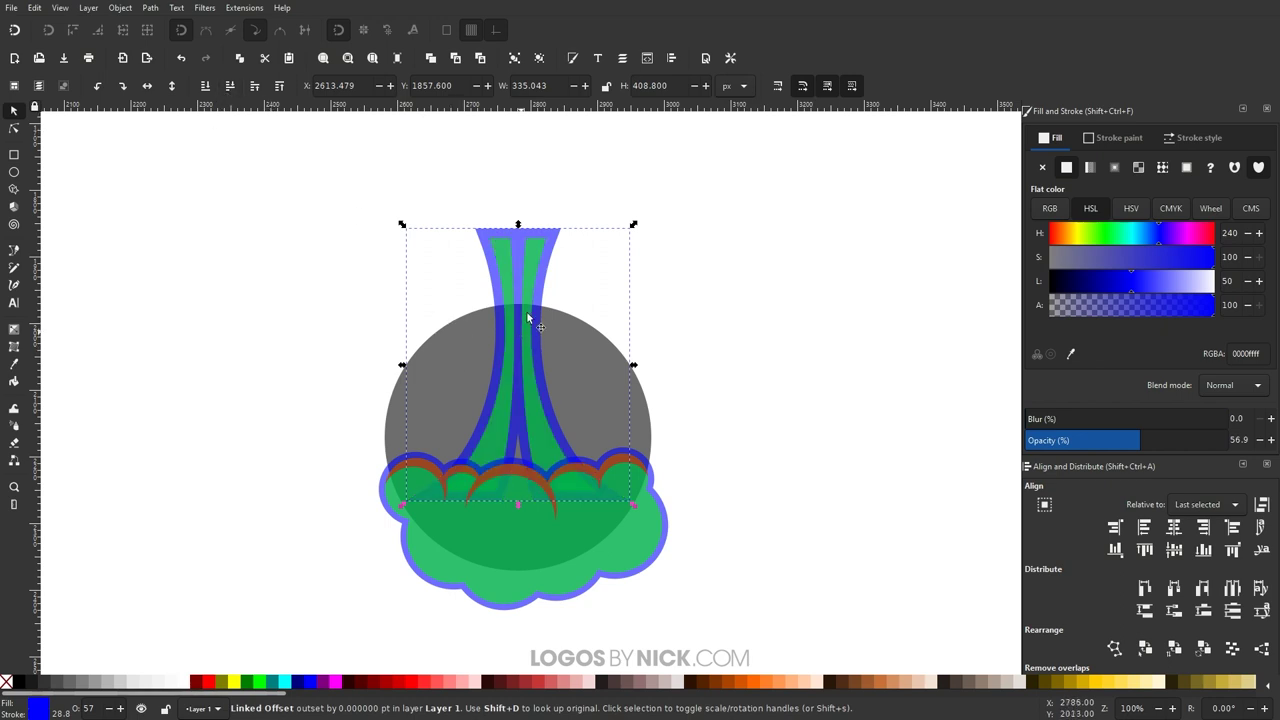
Step: Adjust the blue outline's stroke width to about 26.5 px
left_click(1195, 139)
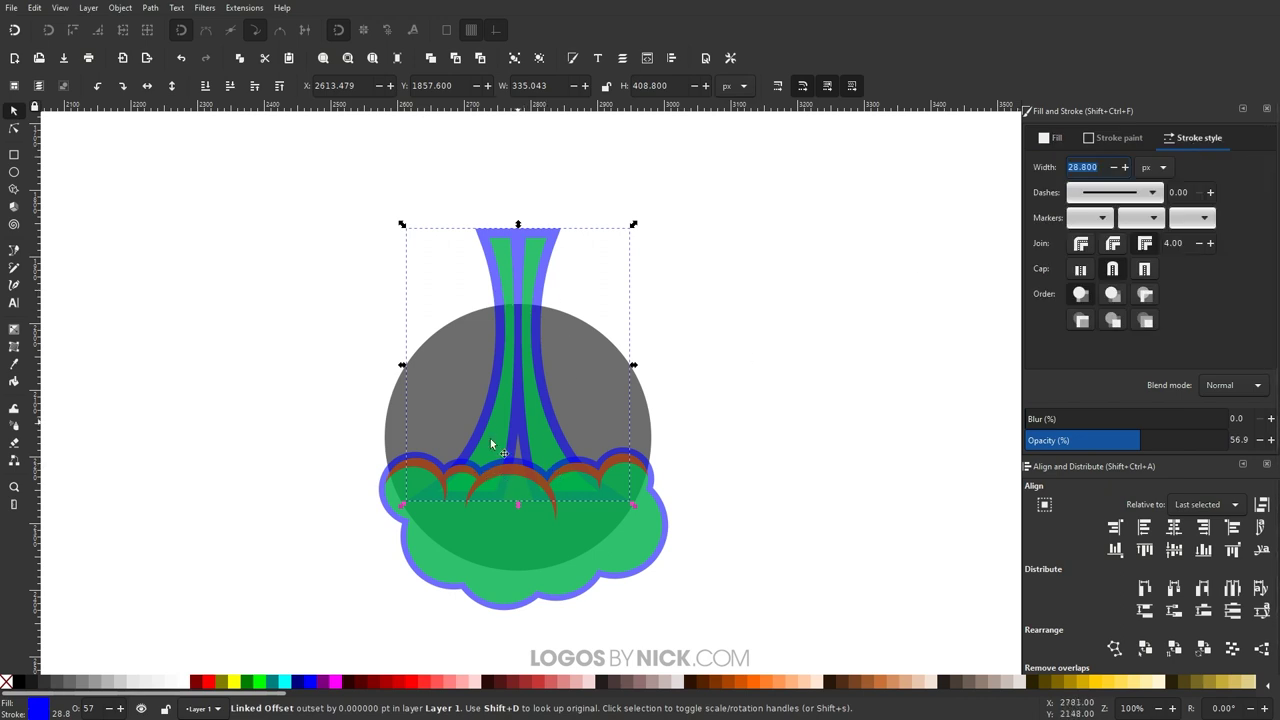
left_click(1113, 167)
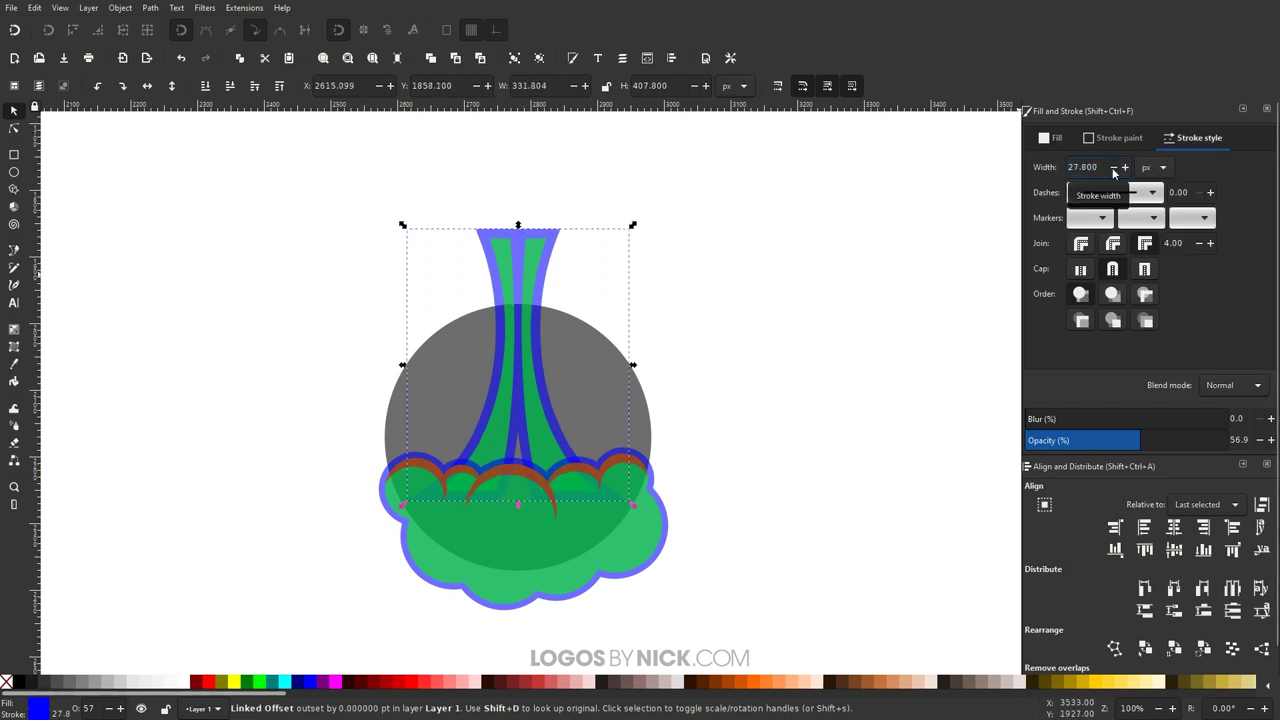
left_click(1113, 167)
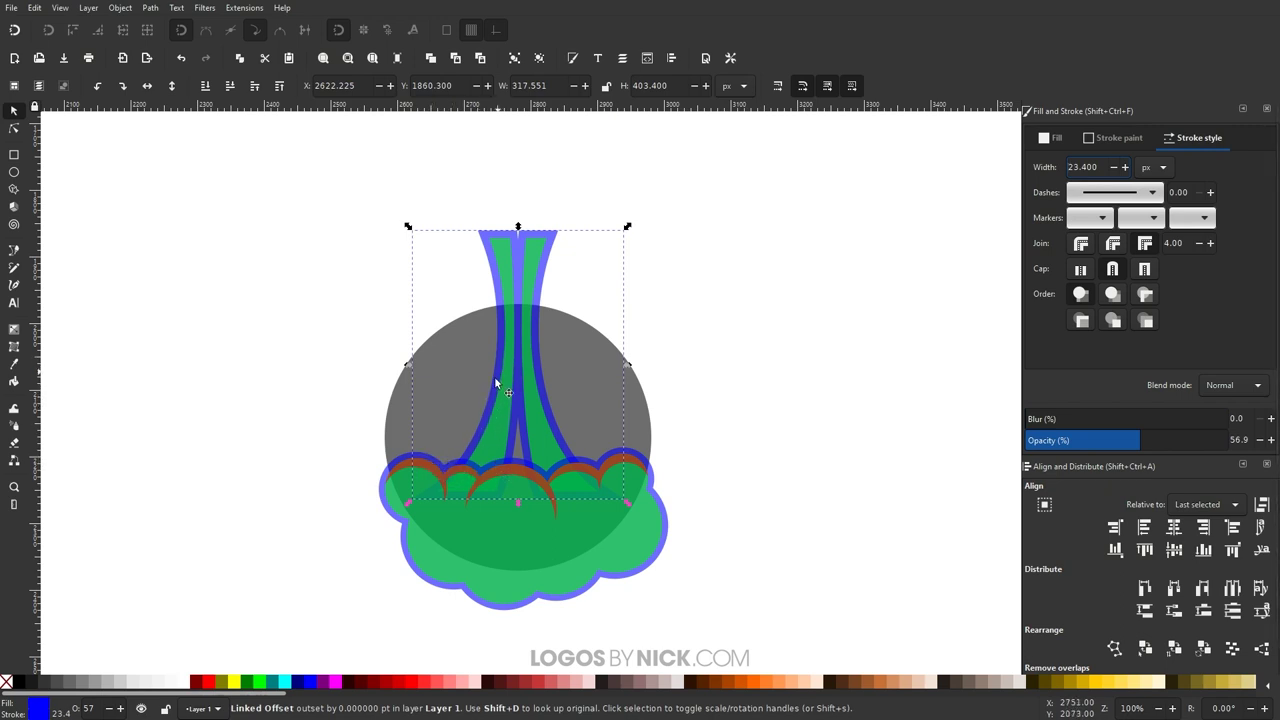
left_click(1125, 167)
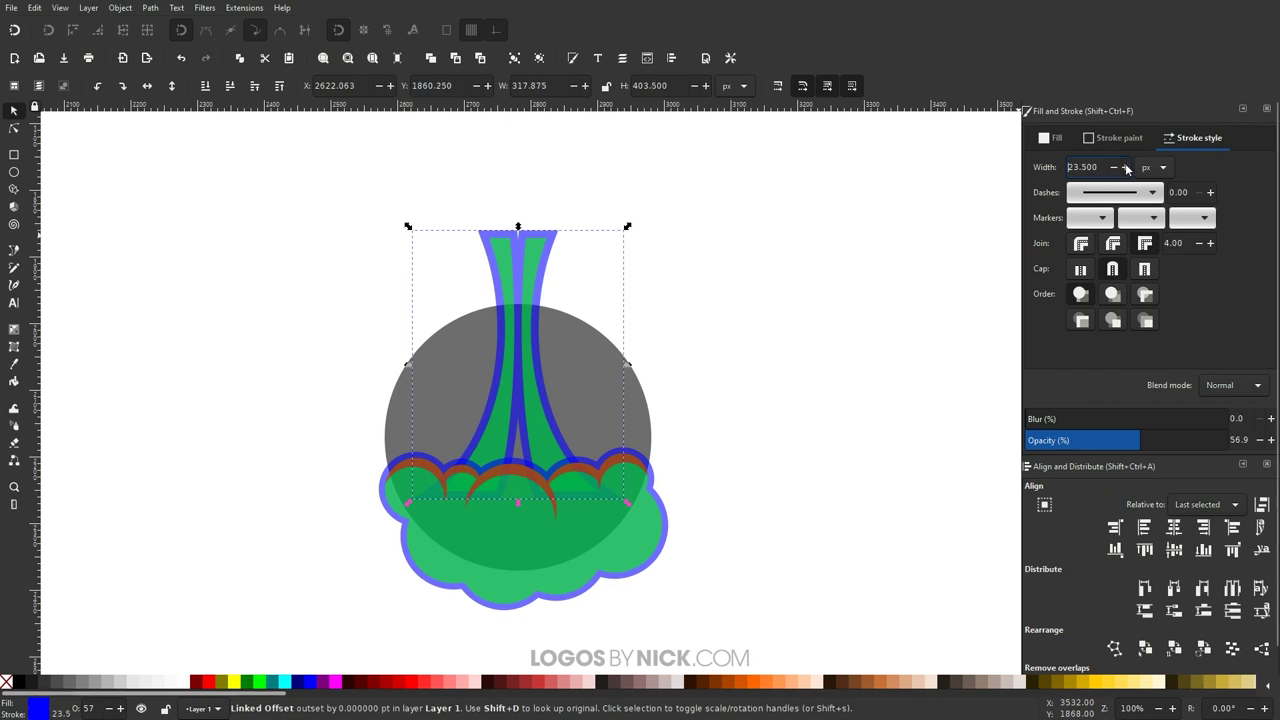
left_click_drag(1126, 168, 1126, 168)
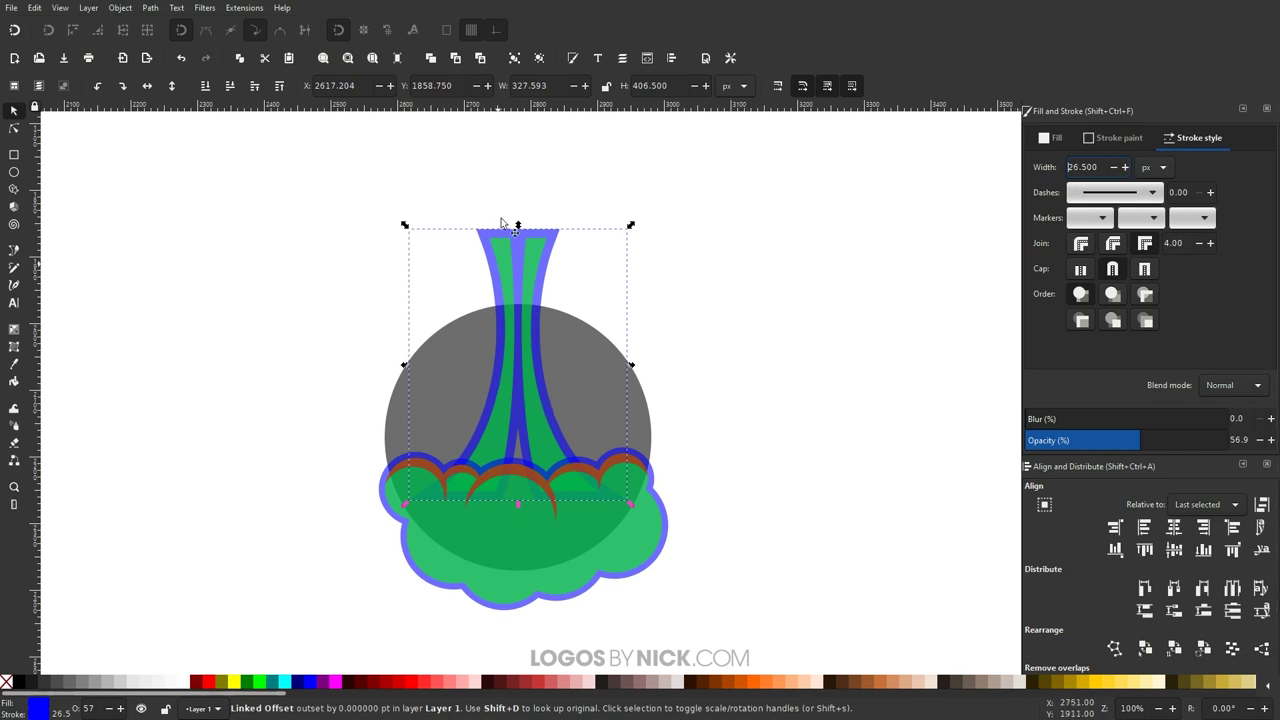
Step: Convert the trail's outline stroke to a path, break apart, ungroup, and union it into one solid path
left_click(152, 9)
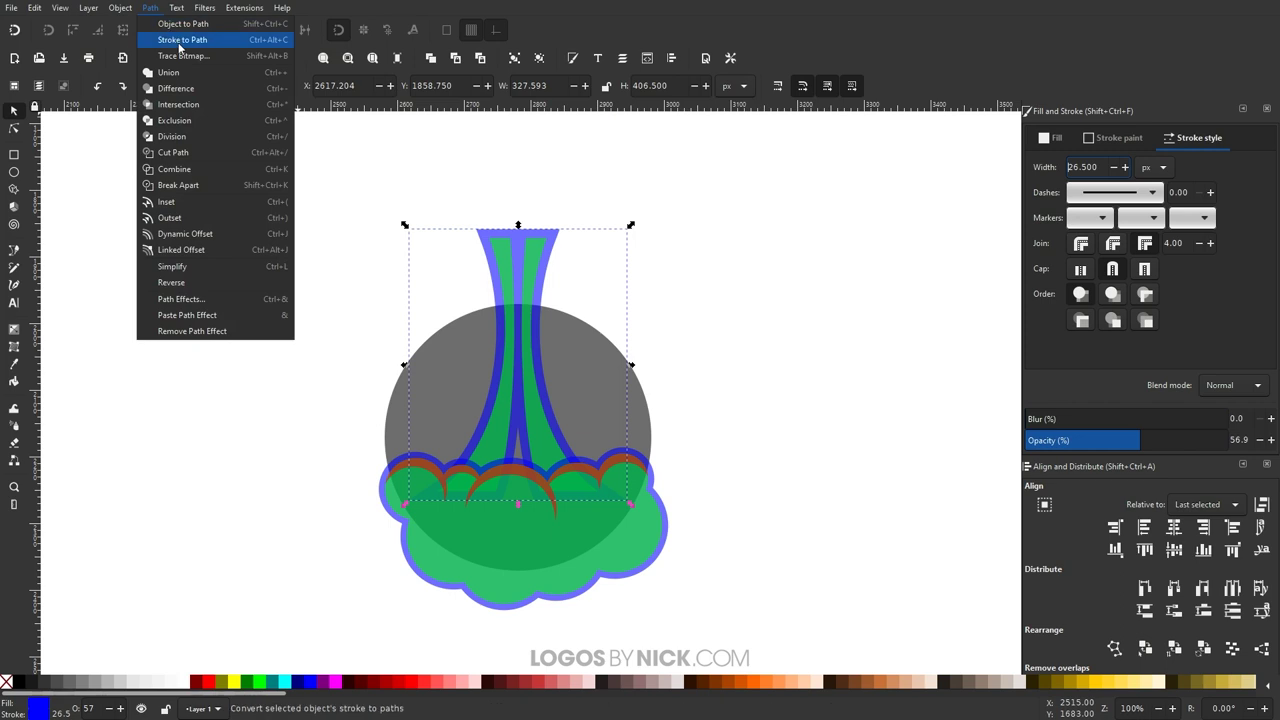
left_click(172, 38)
left_click(152, 8)
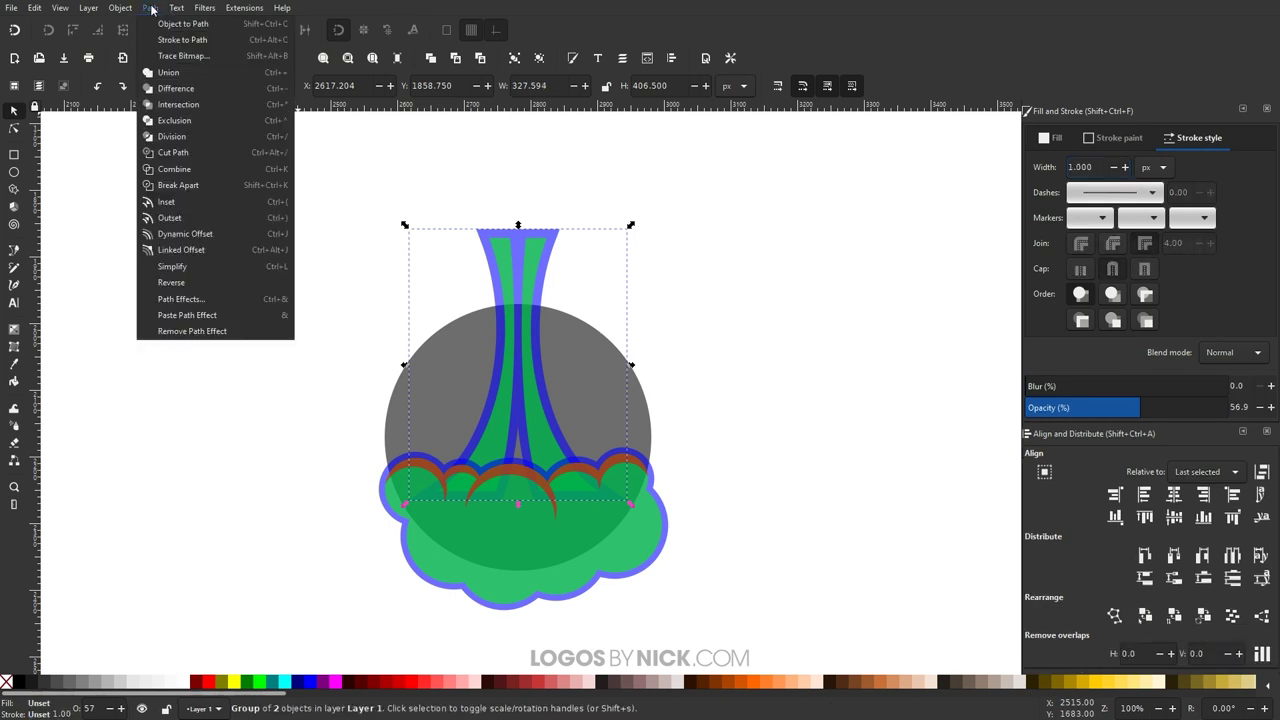
left_click(180, 187)
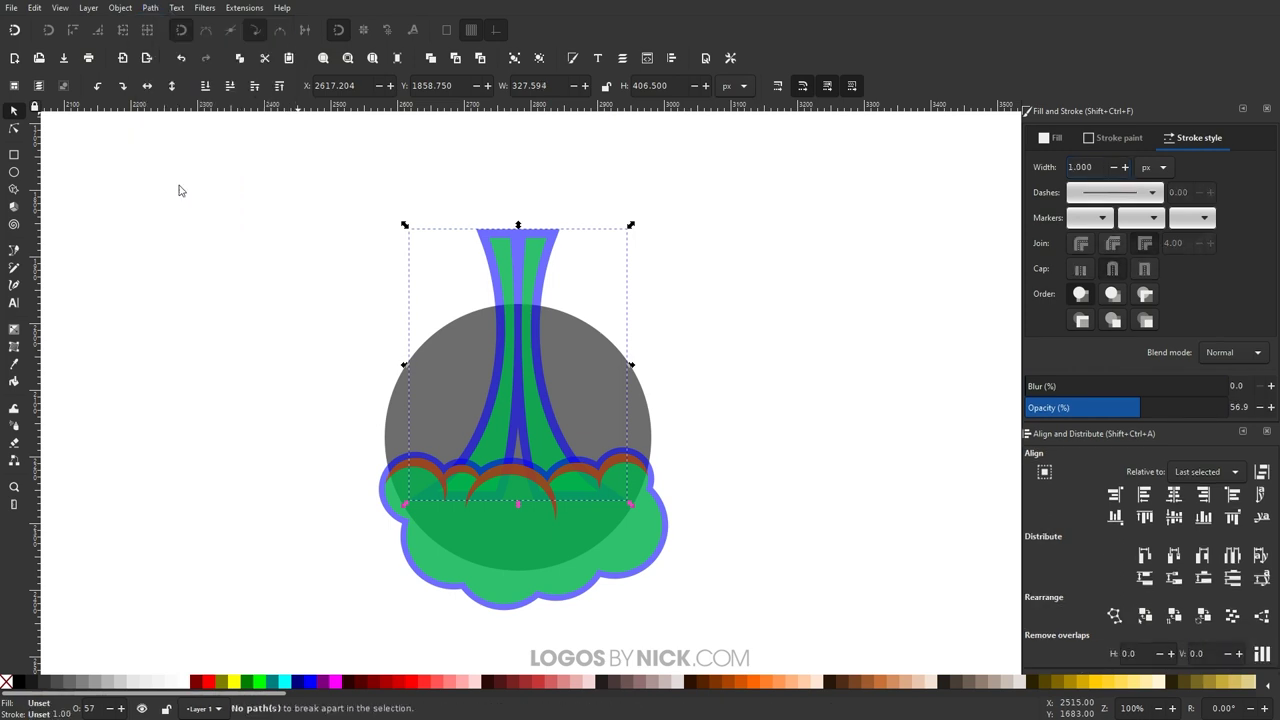
left_click(538, 58)
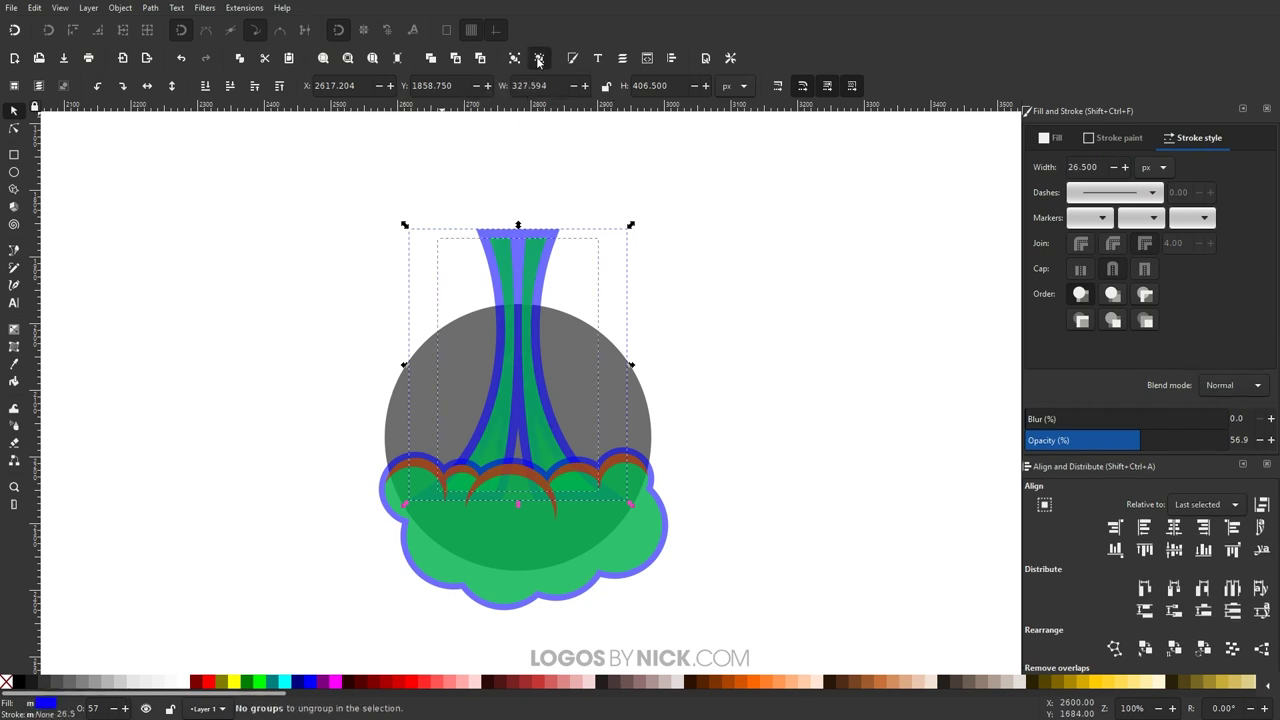
left_click(538, 58)
left_click(152, 8)
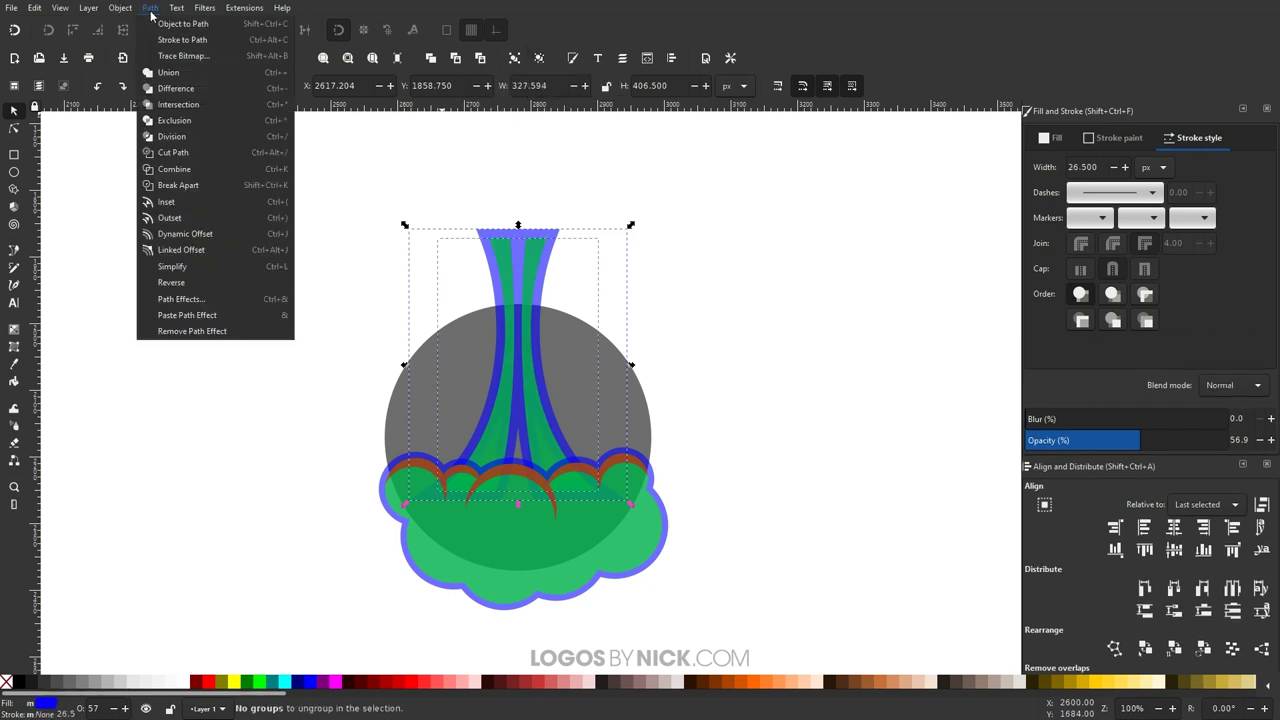
left_click(168, 76)
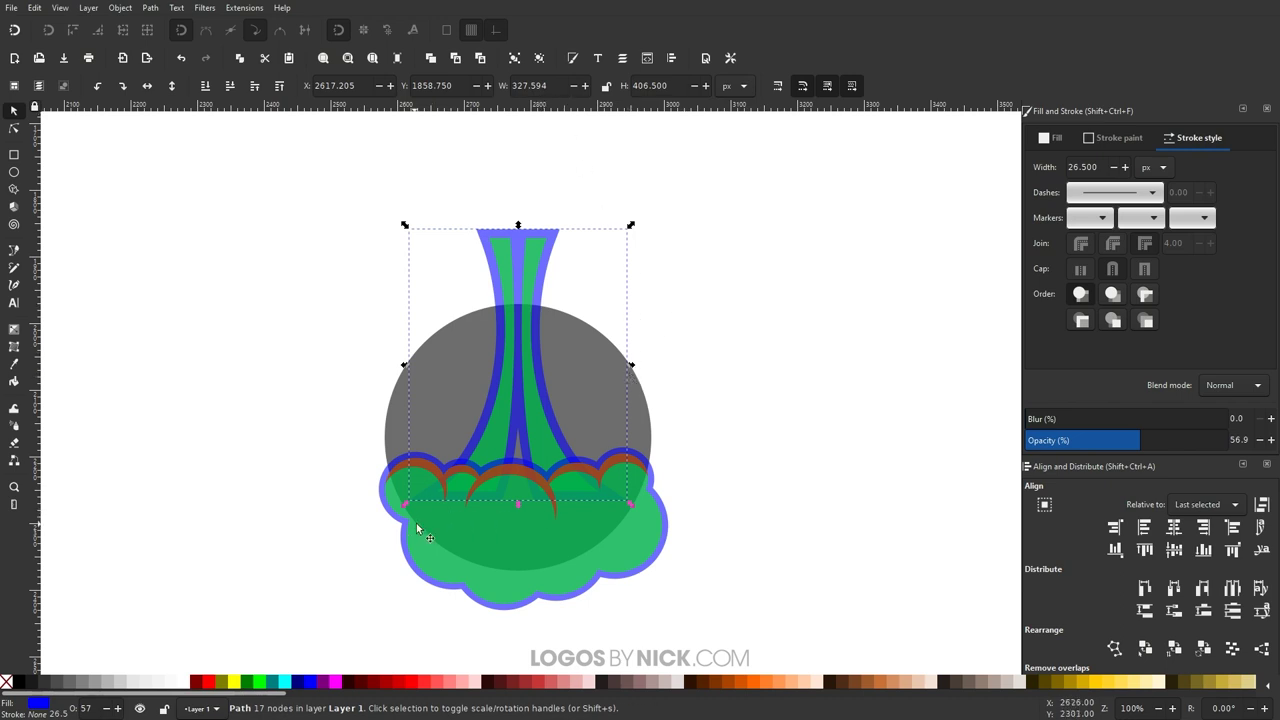
scroll(498, 543, "up", 1, "ctrl")
Step: Subtract the cloud from the green trail, drag the result aside to check it, then undo
left_click(741, 515)
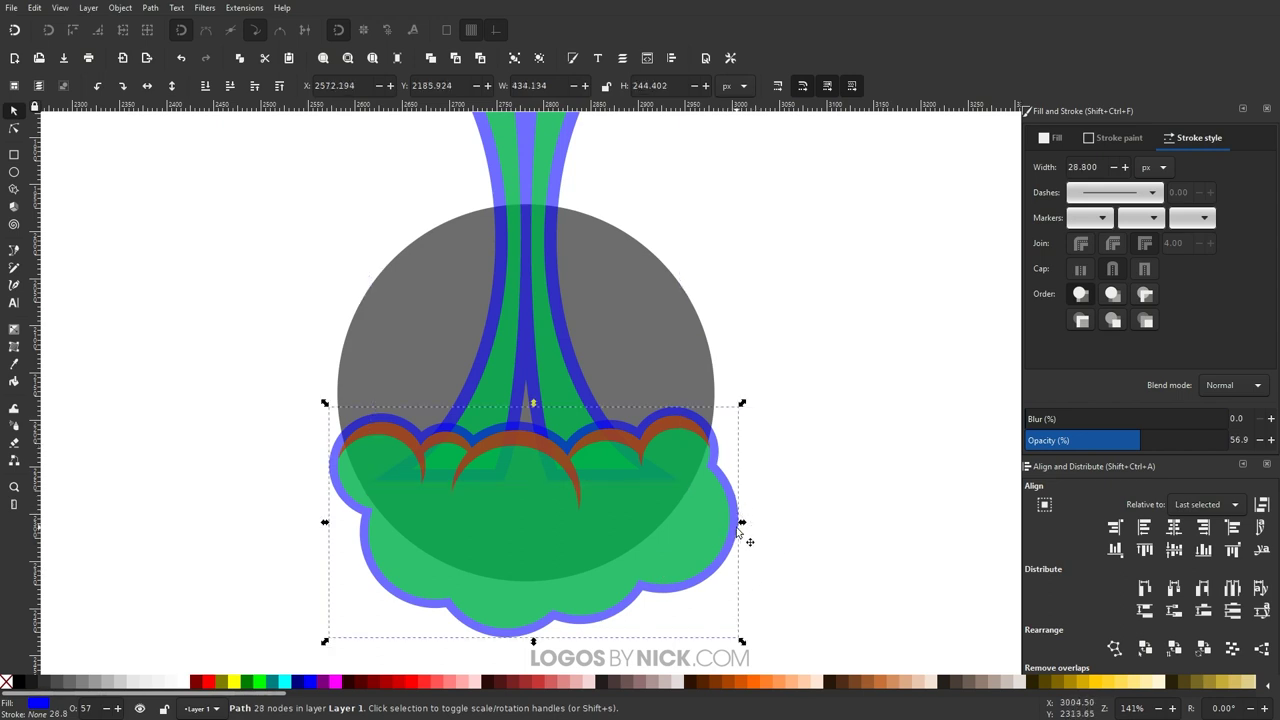
key("Home")
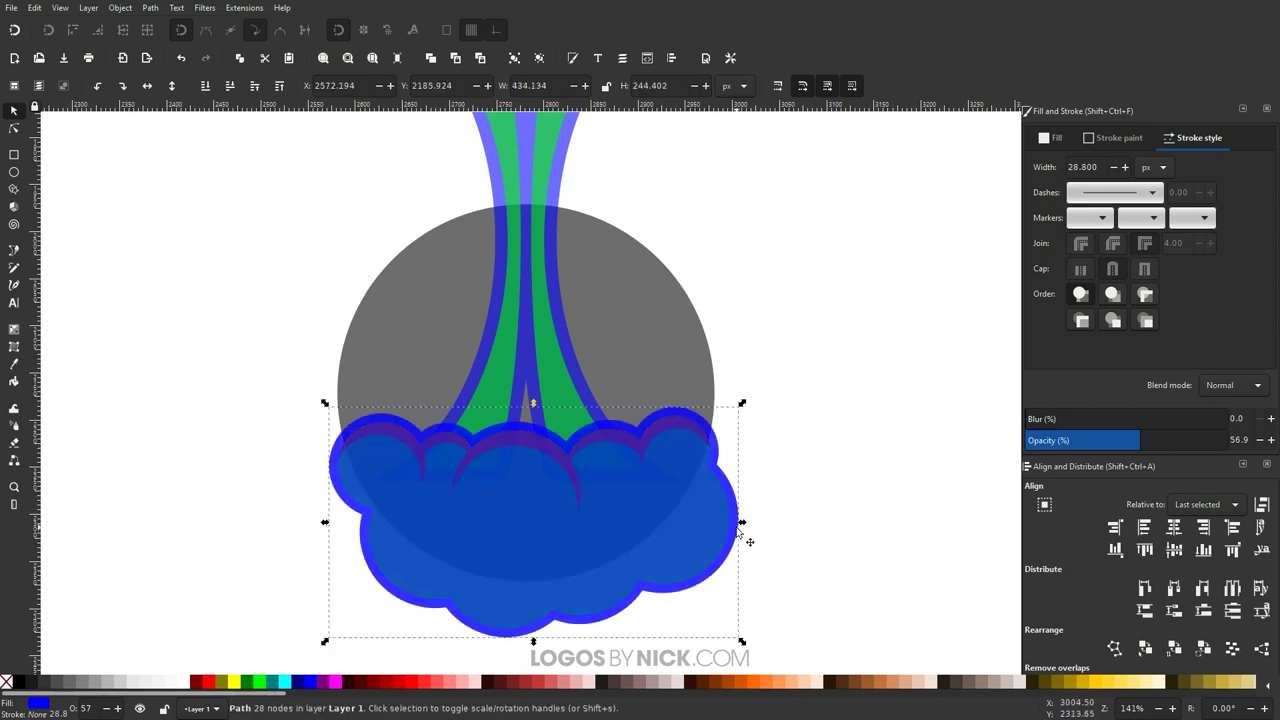
left_click(541, 228, "shift")
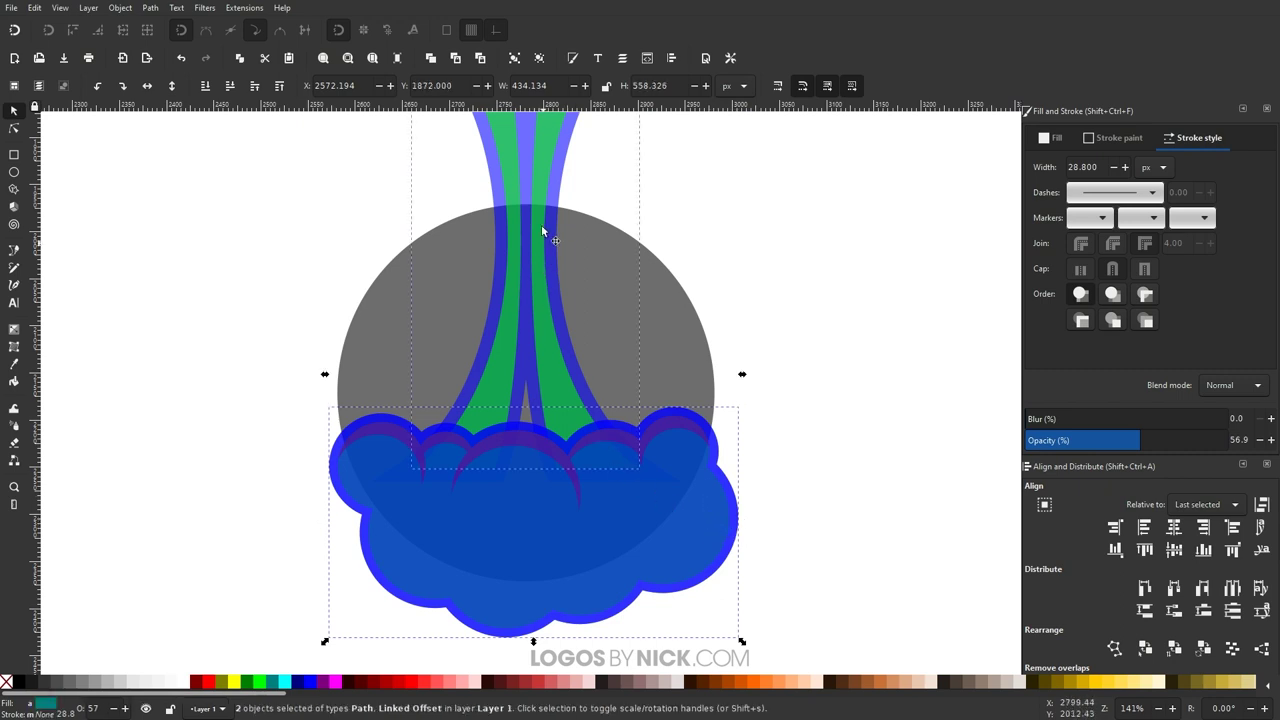
left_click(152, 8)
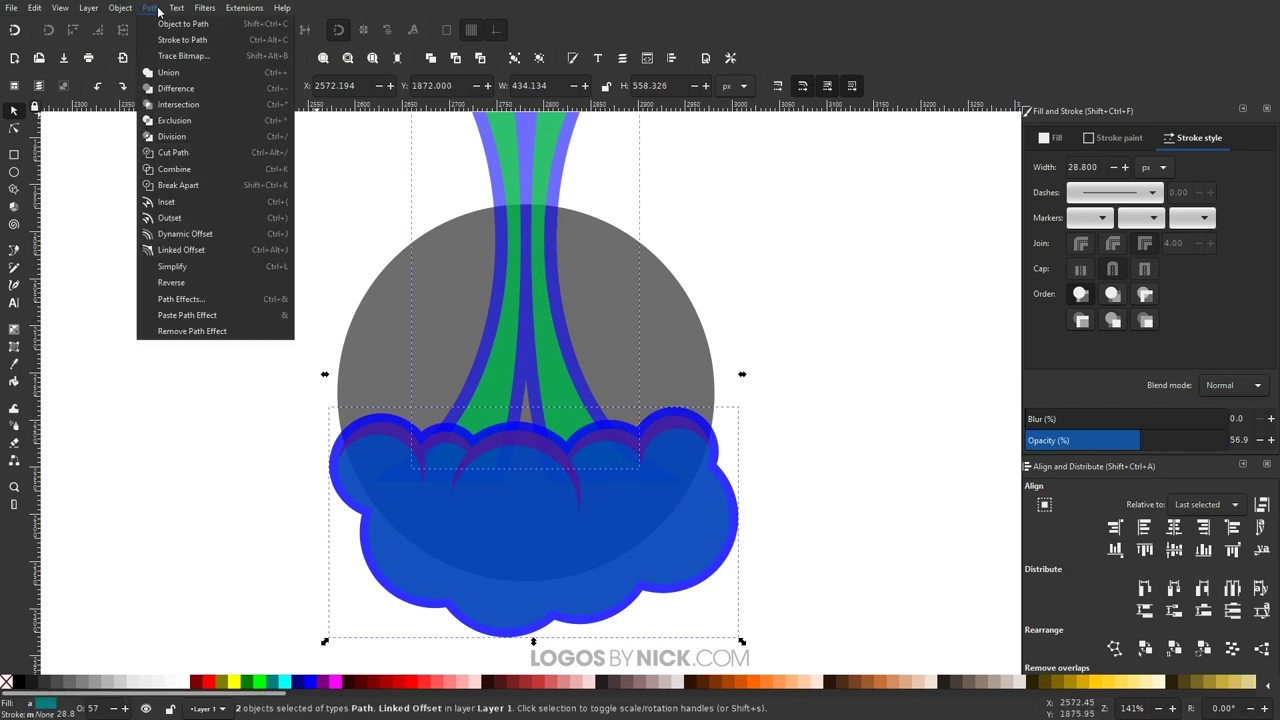
left_click(178, 90)
left_click_drag(492, 392, 859, 412)
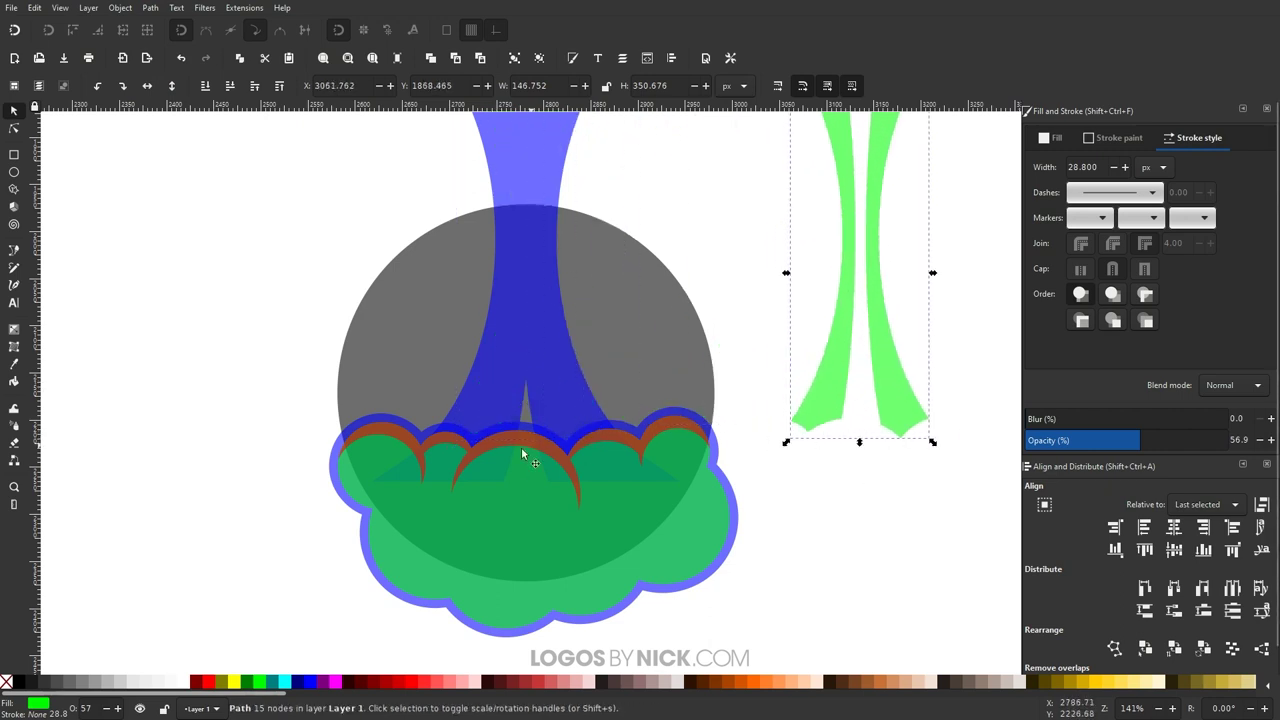
key("ctrl+z")
key("Escape")
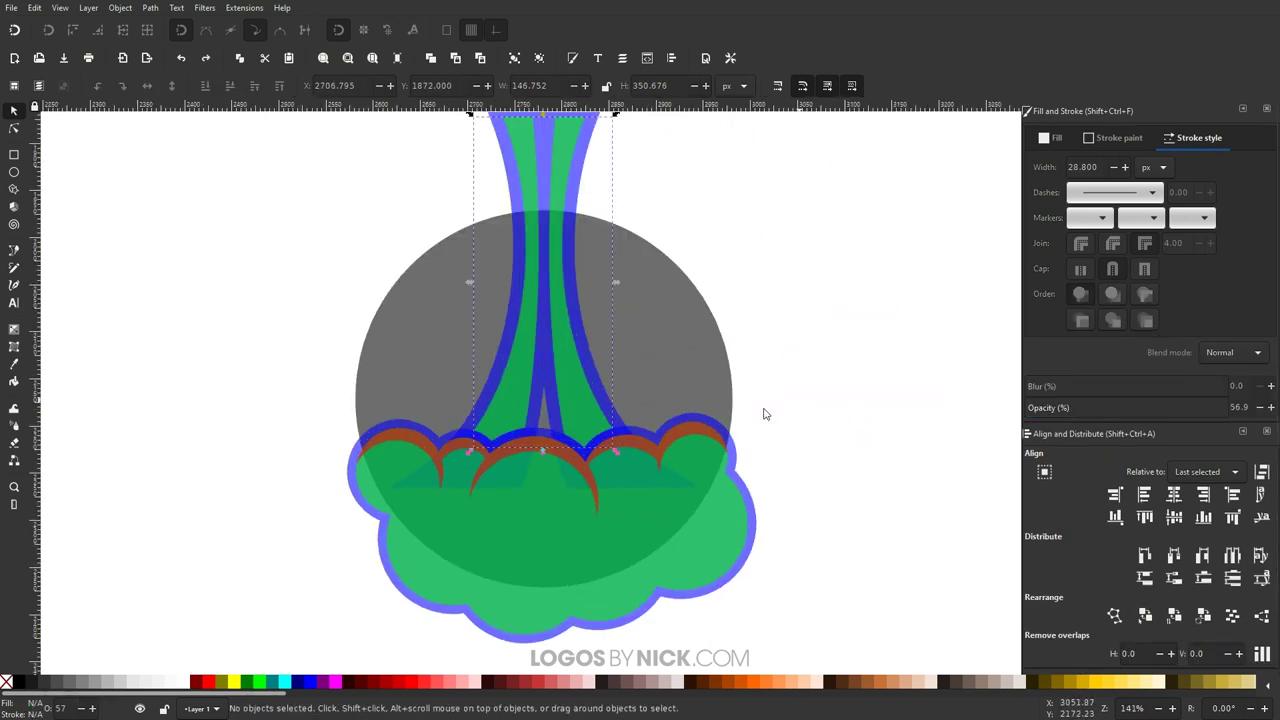
left_click_drag(668, 418, 687, 432)
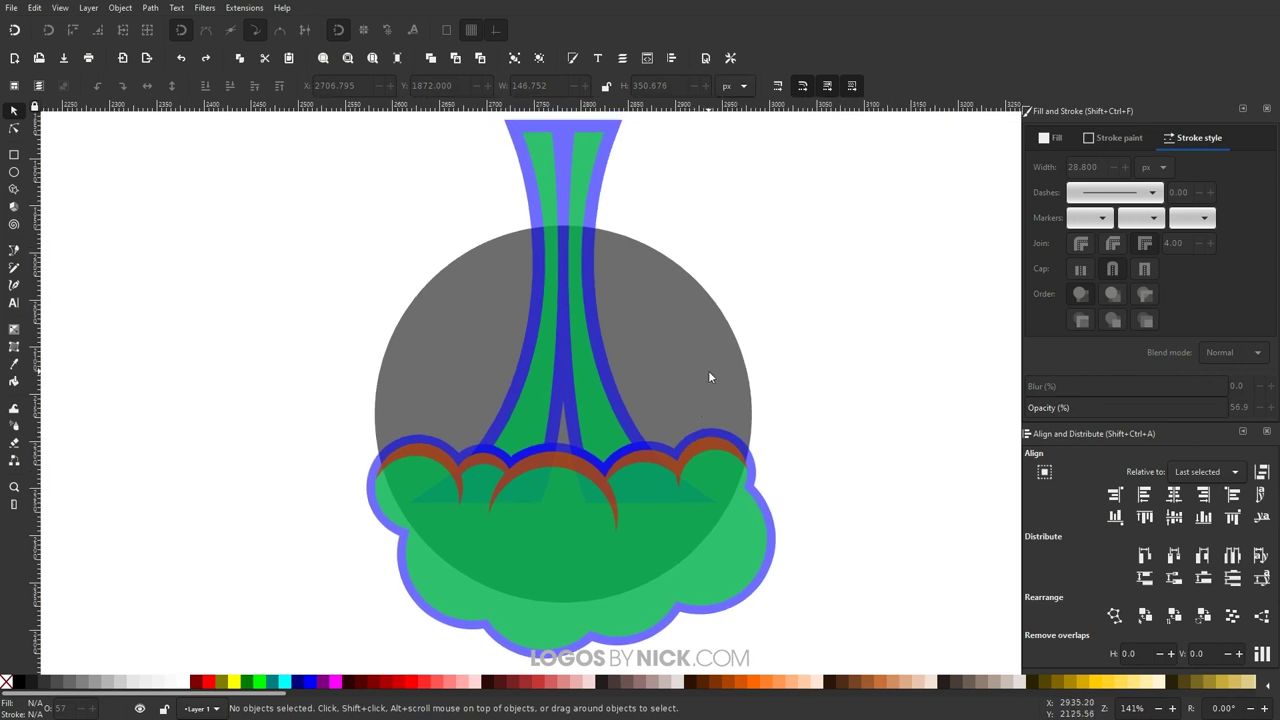
Step: Intersect a copy of the grey circle with the green cloud, trimming the cloud to the circle's edge
left_click(708, 322)
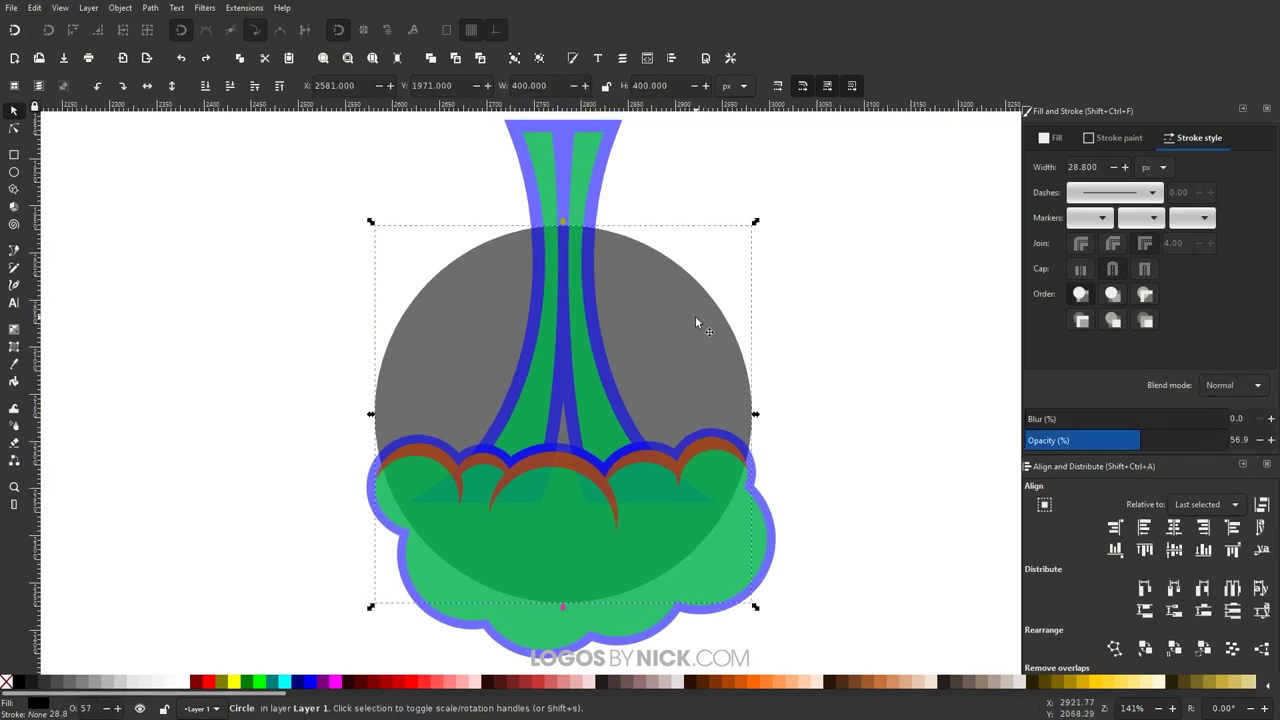
key("ctrl+z")
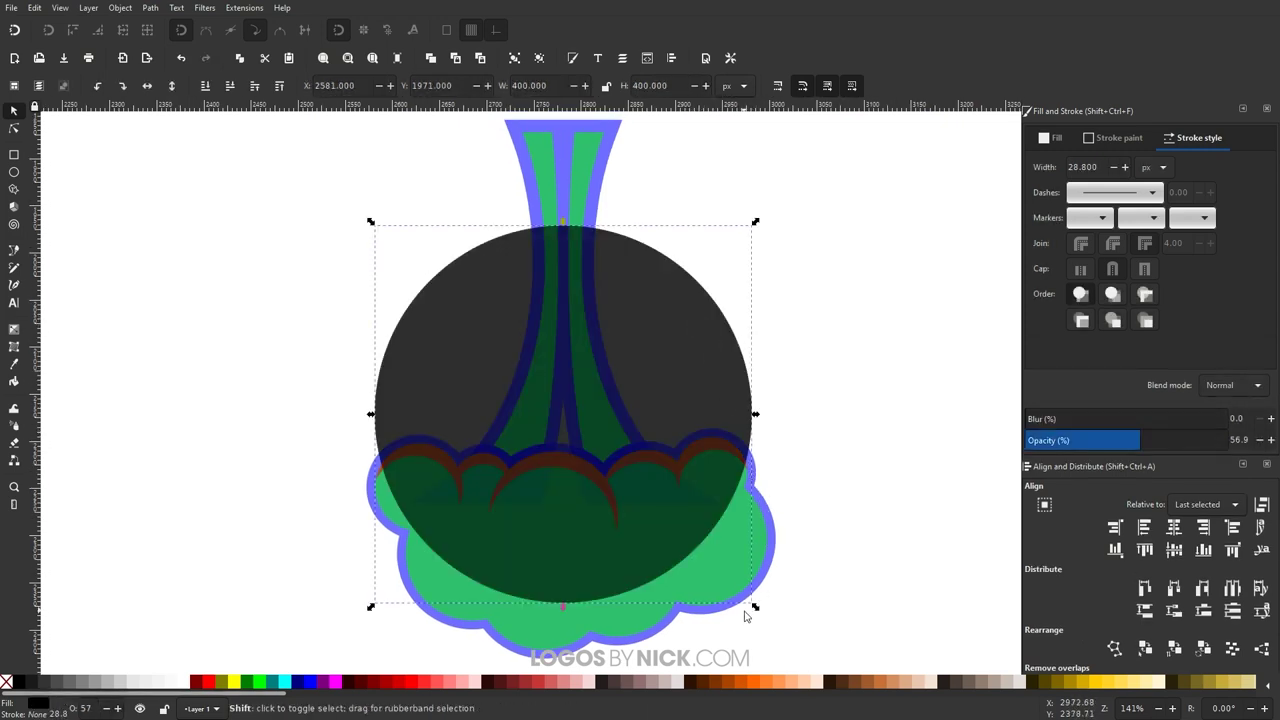
left_click(730, 553, "shift")
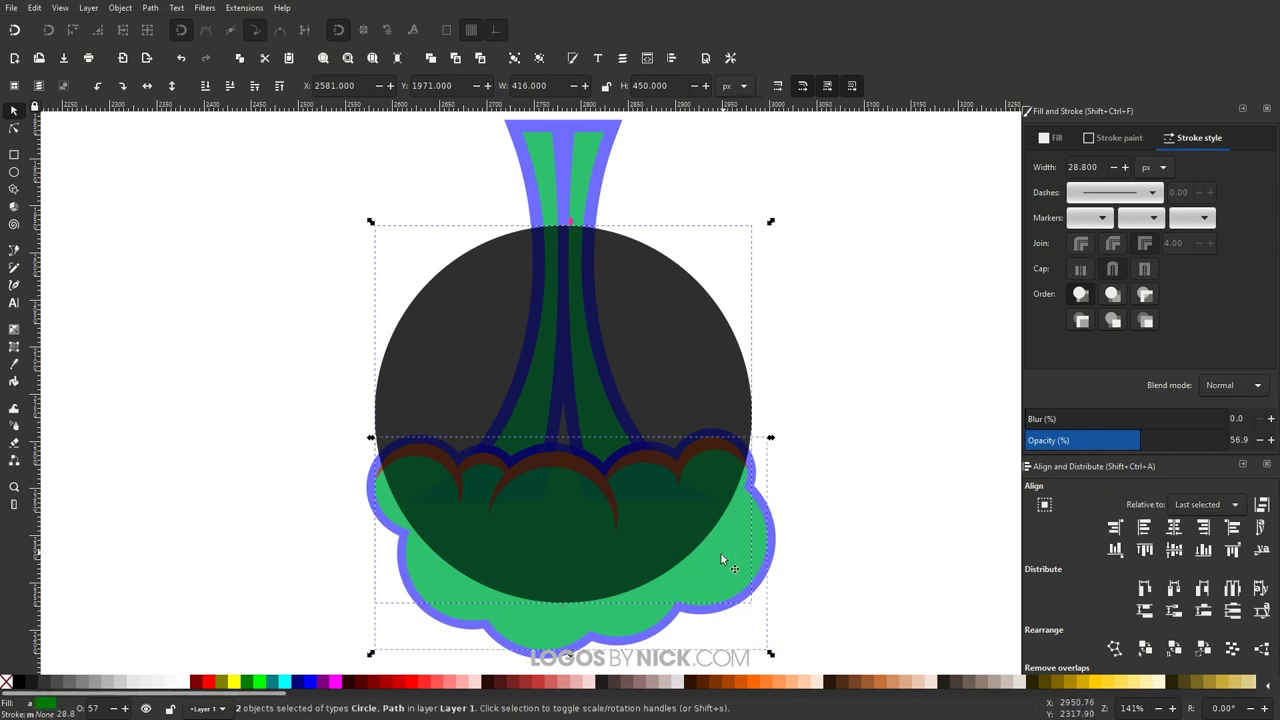
left_click(150, 8)
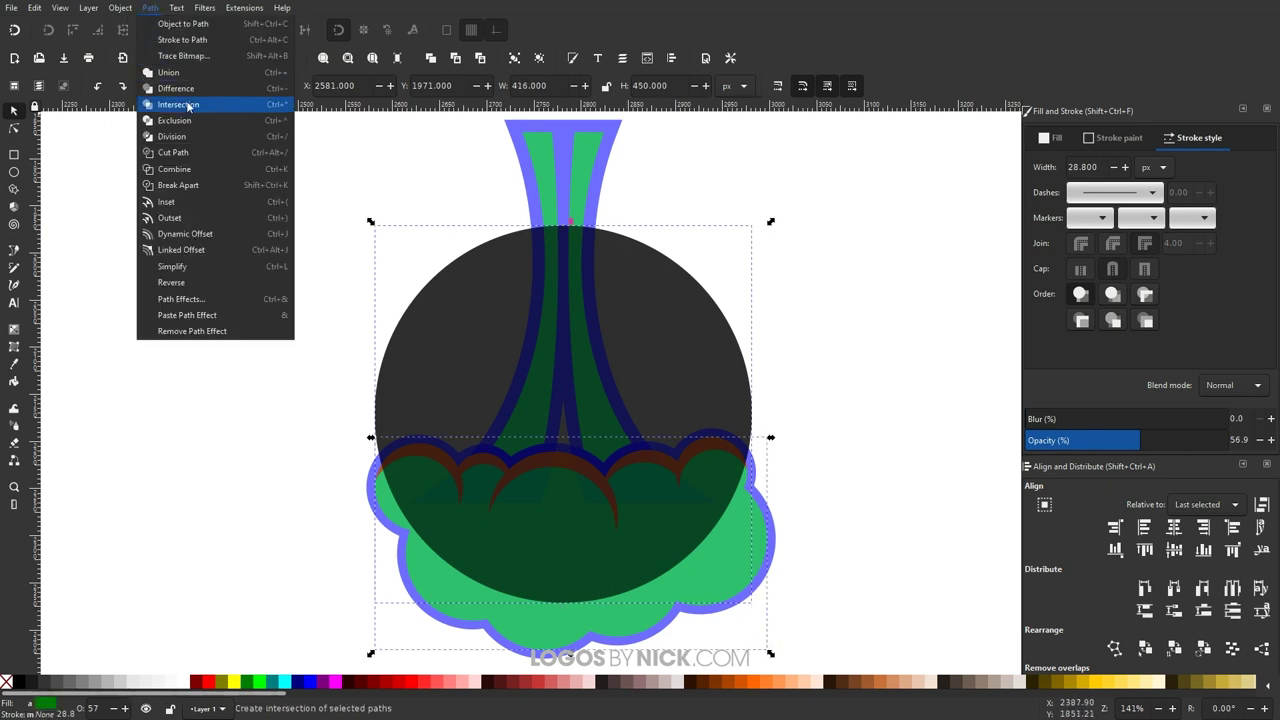
left_click(186, 105)
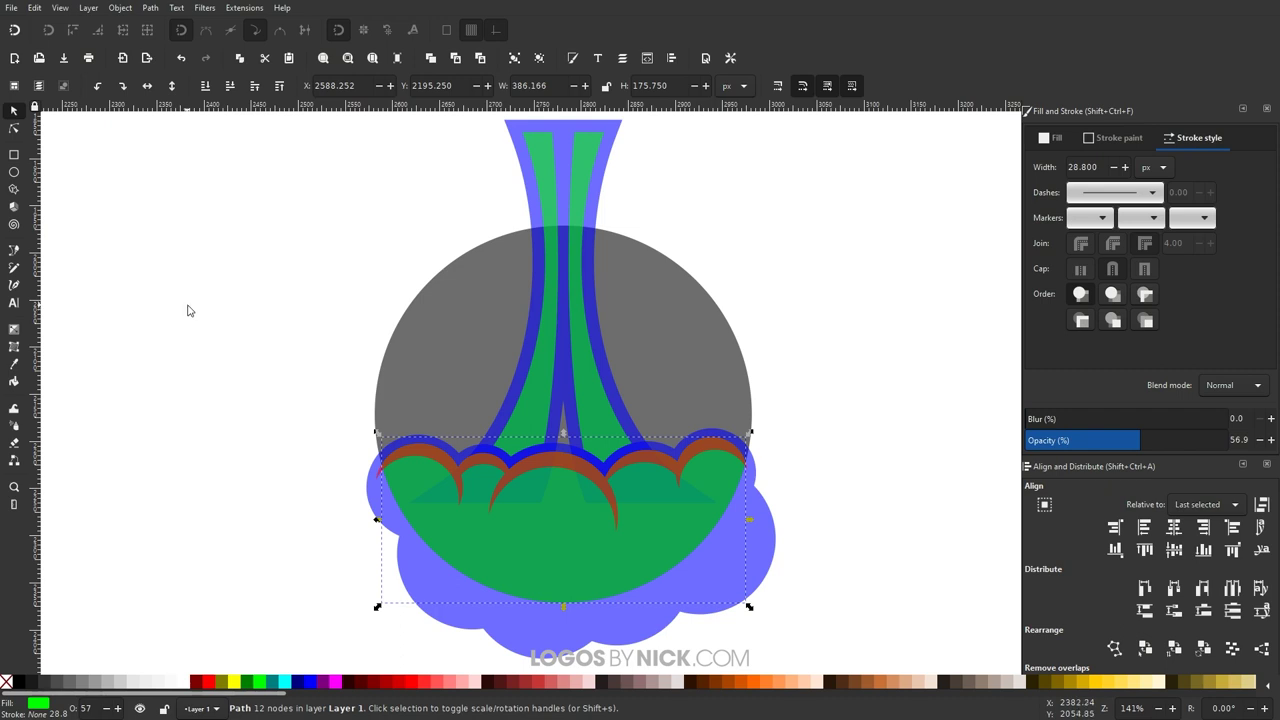
left_click(620, 130)
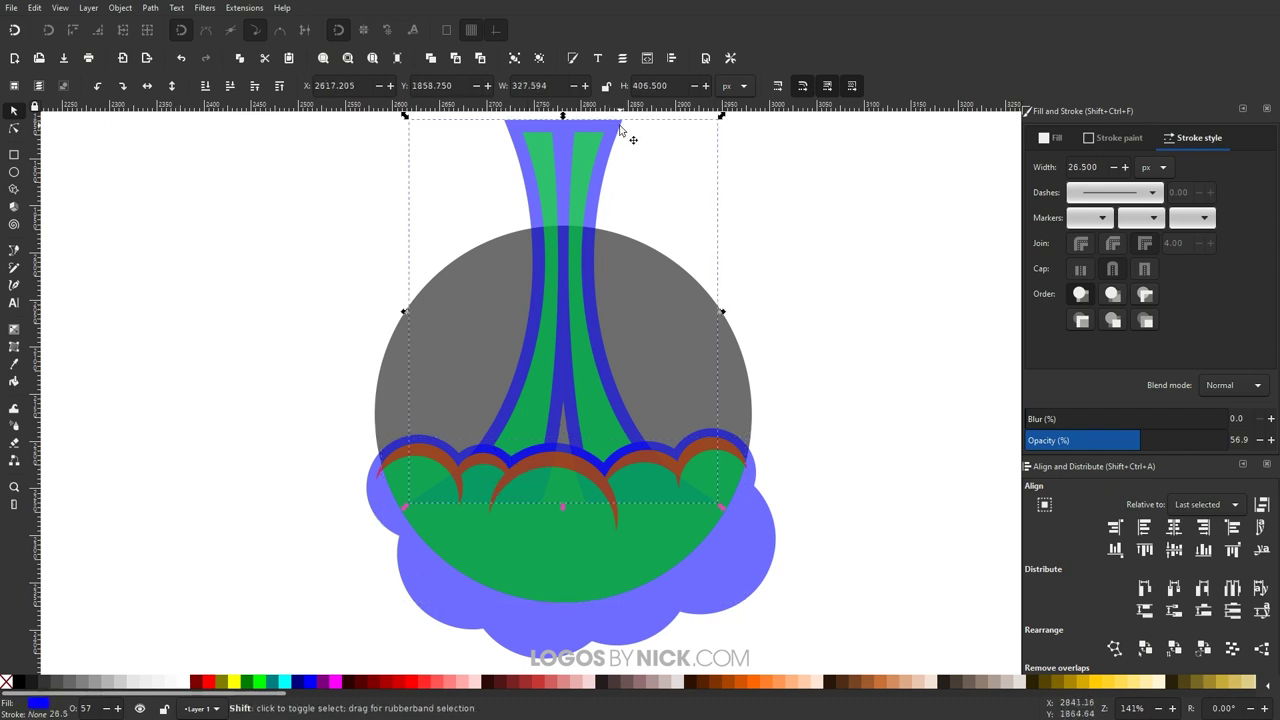
Step: Union the blue trail with the blue cloud and subtract the result from the grey circle
left_click(762, 571, "shift")
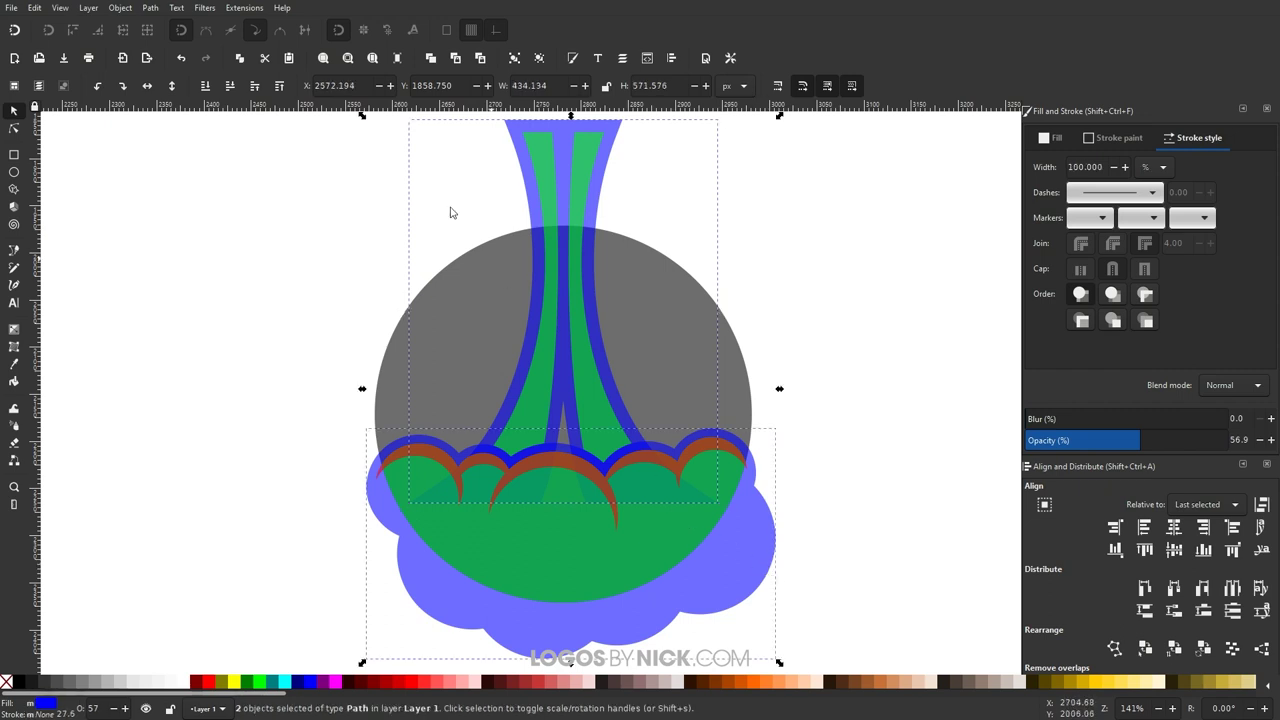
left_click(146, 12)
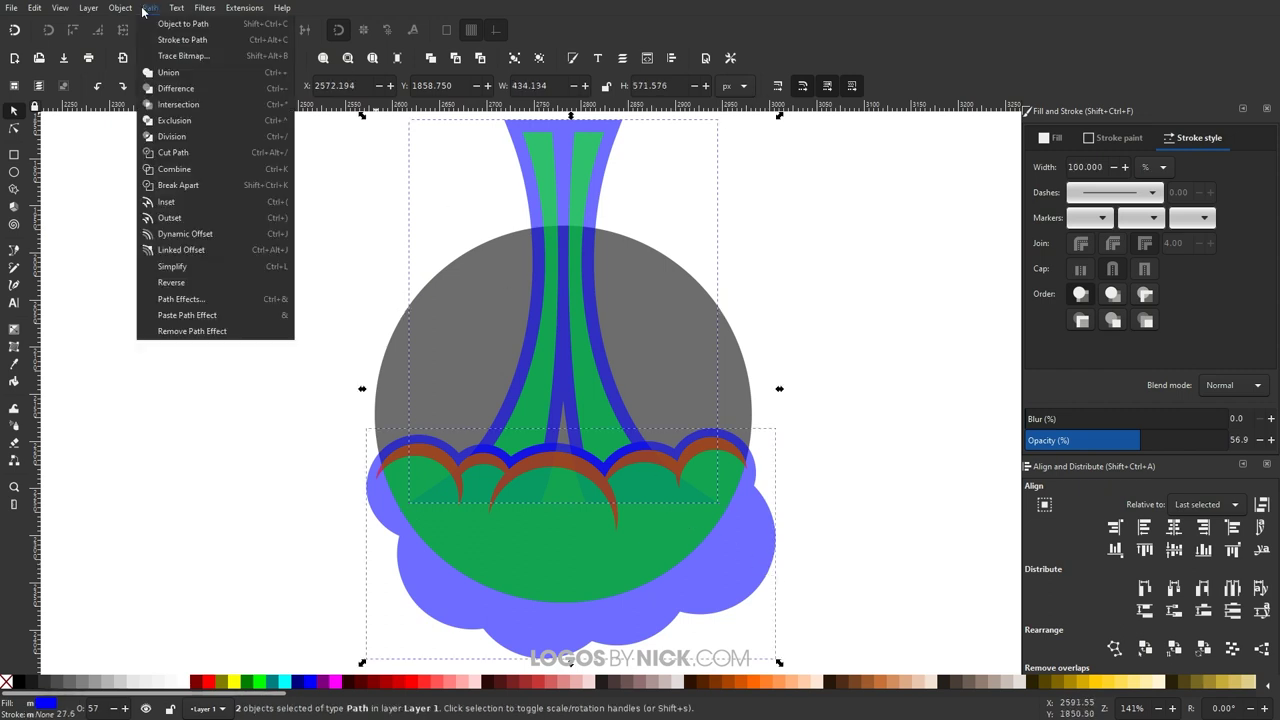
left_click(170, 72)
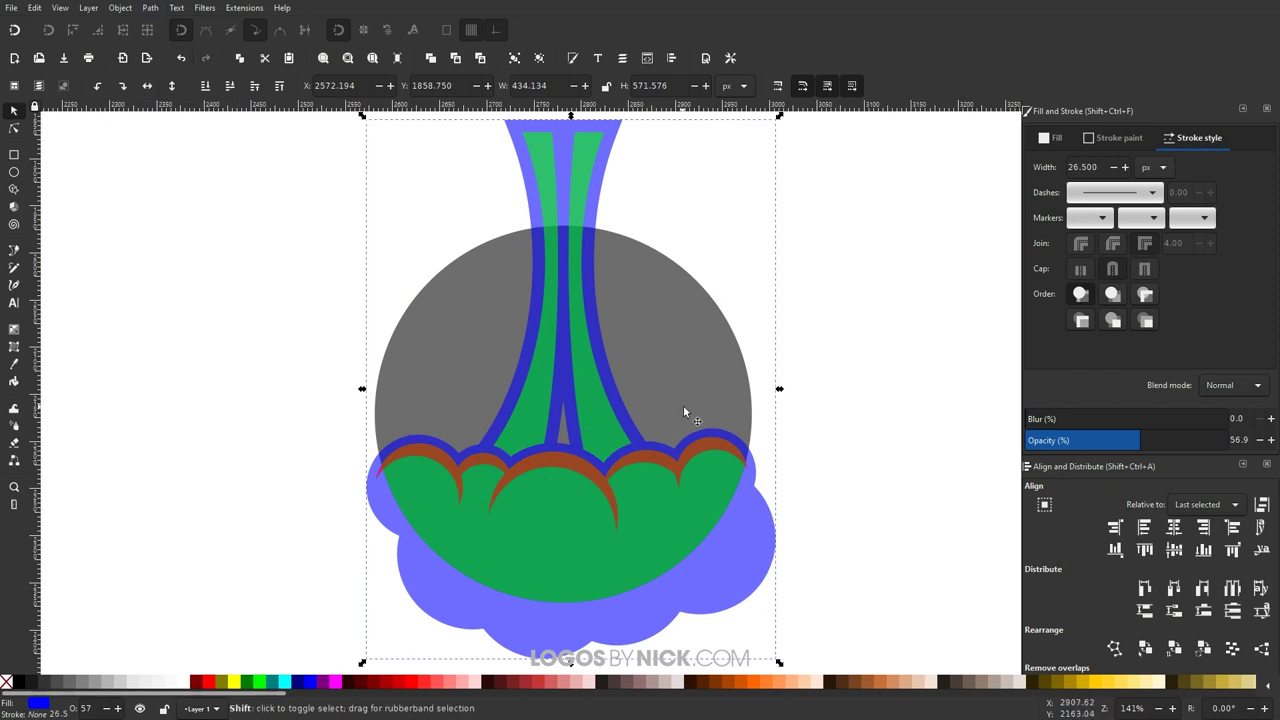
left_click(672, 312, "shift")
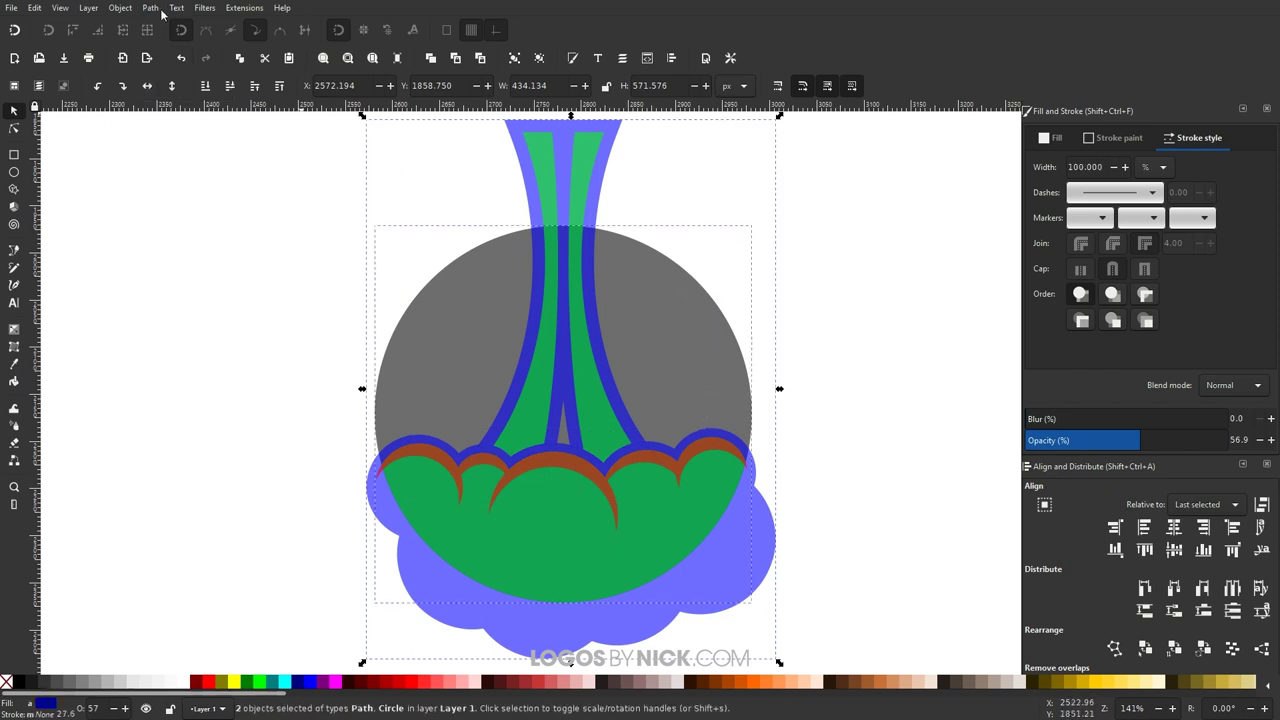
left_click(152, 9)
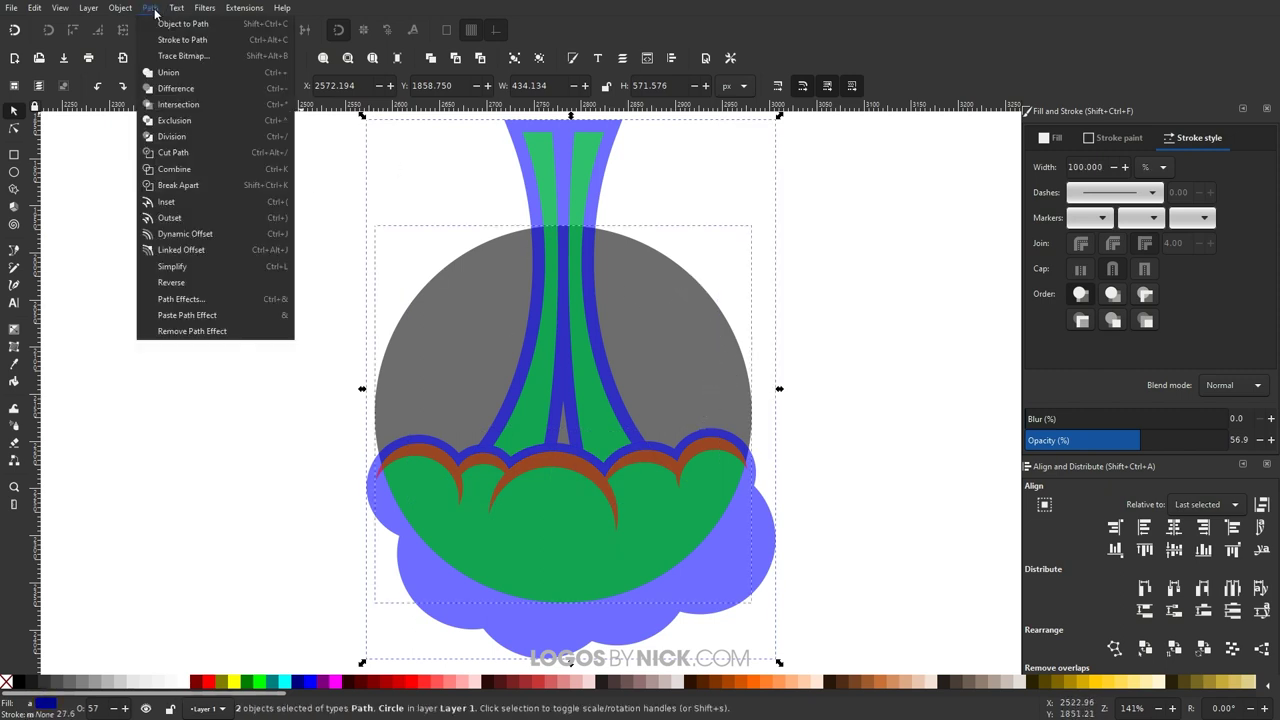
left_click(183, 94)
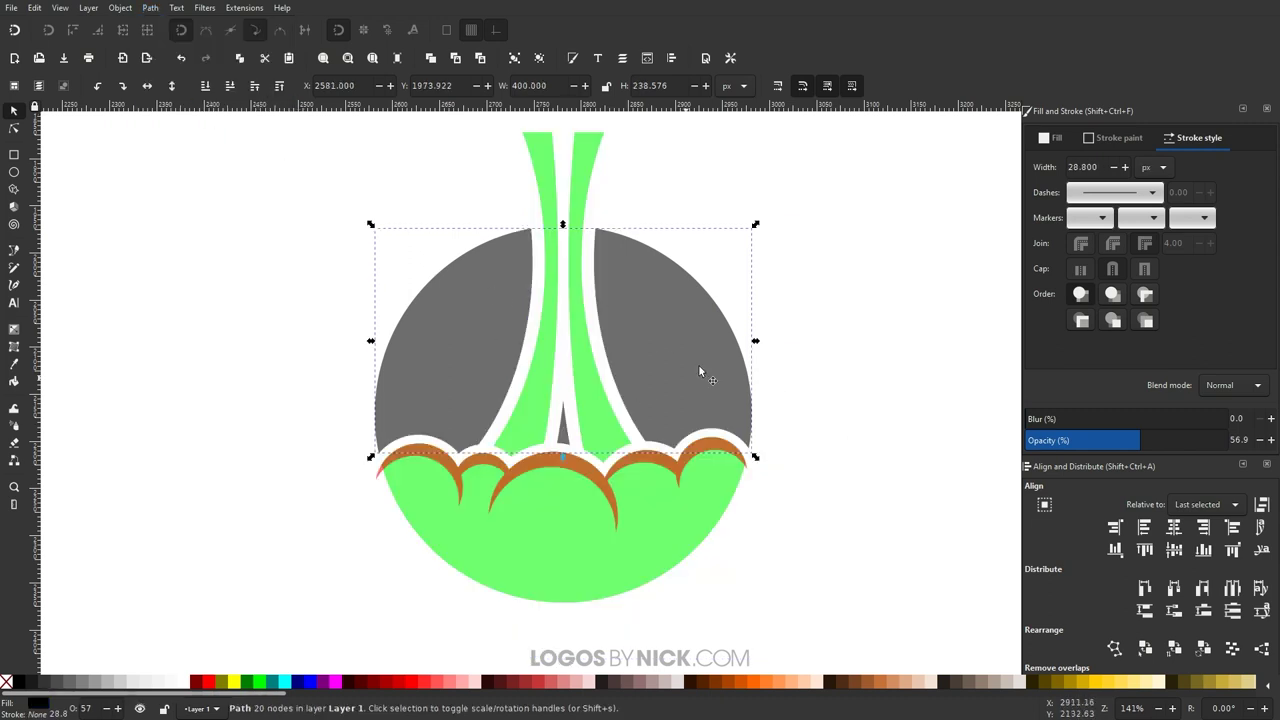
Step: Break the cut circle apart and delete the small grey sliver between the trail strands
left_click(152, 9)
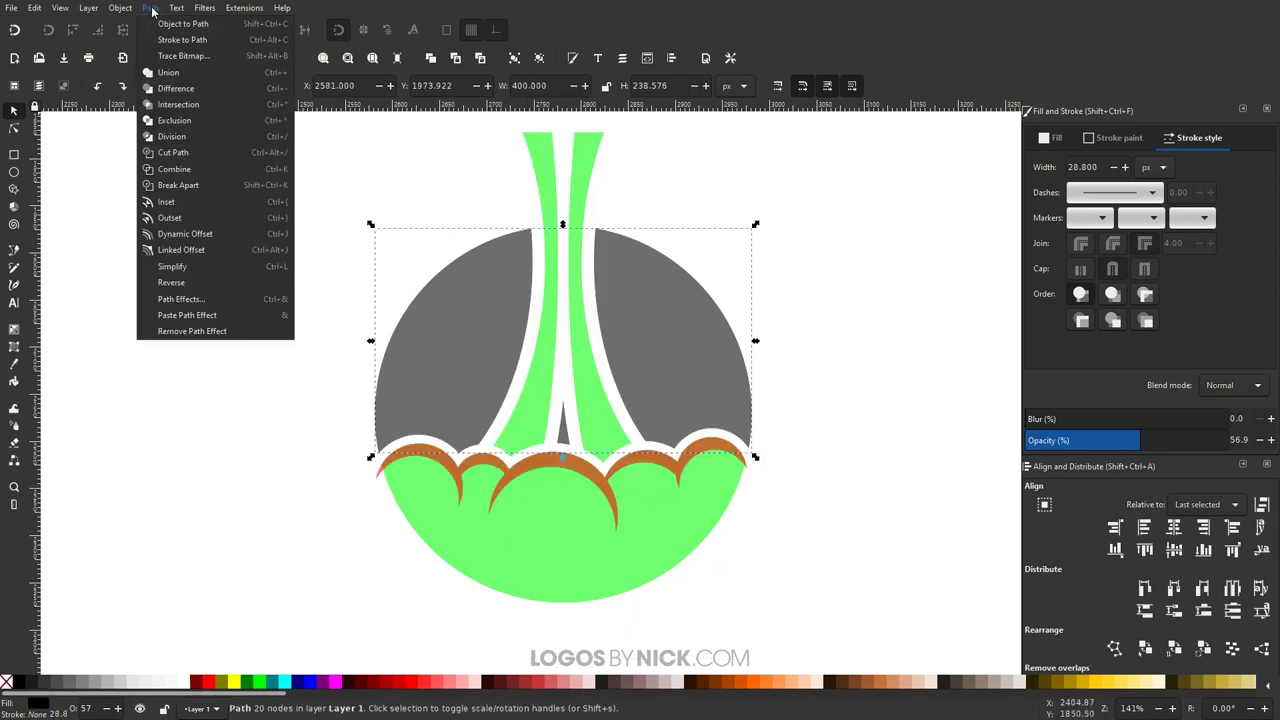
left_click(186, 187)
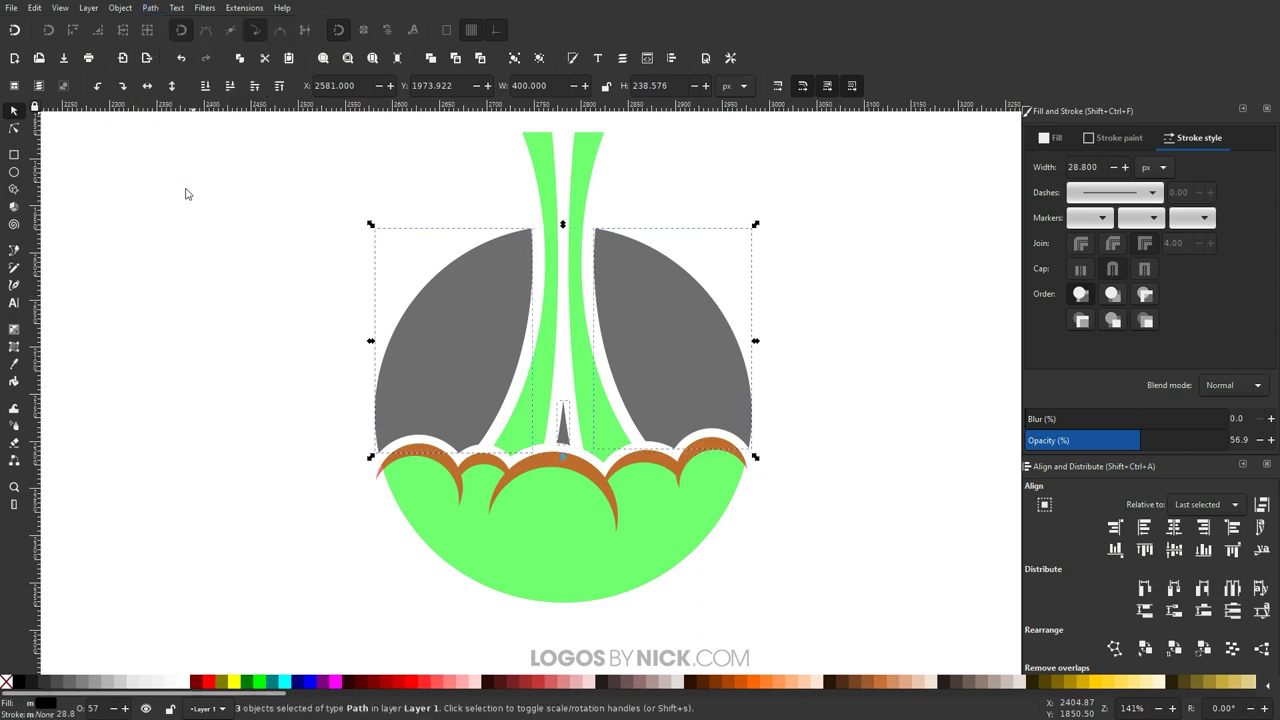
left_click(836, 381)
left_click_drag(563, 421, 826, 340)
key("Delete")
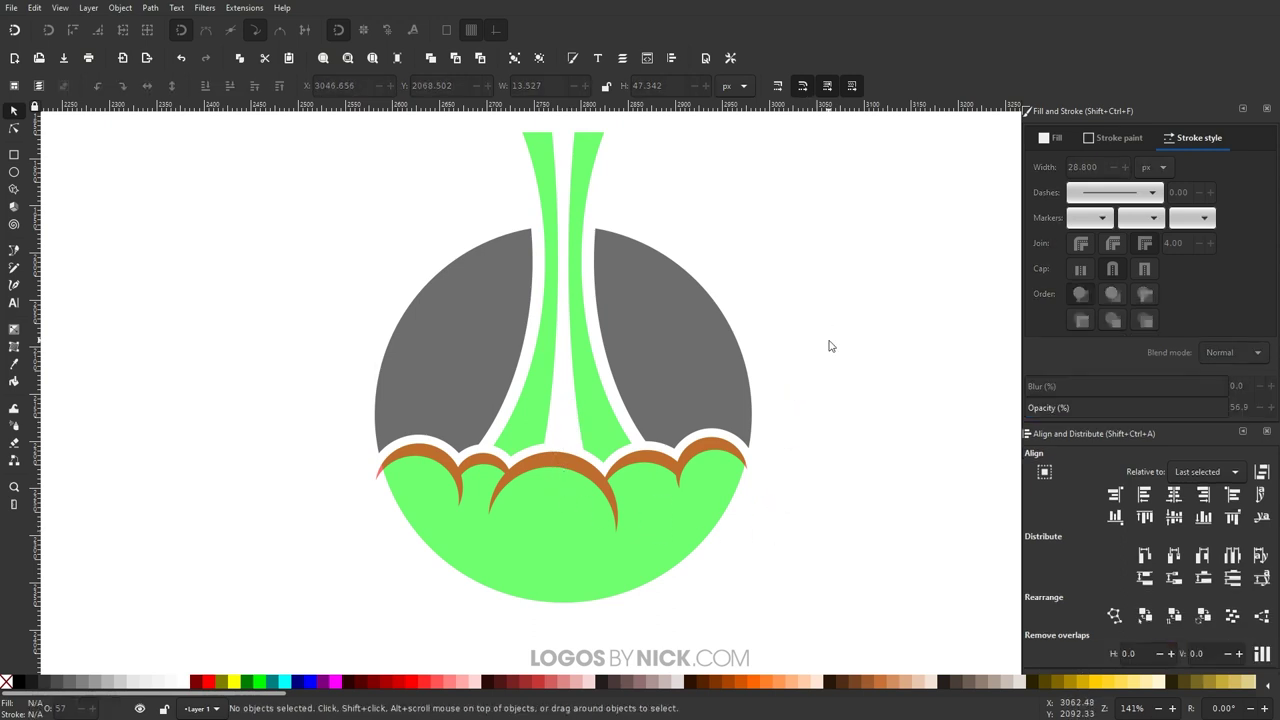
Step: Subtract the brown scalloped outline from the green circle, then zoom out and select all logo pieces
left_click(562, 467)
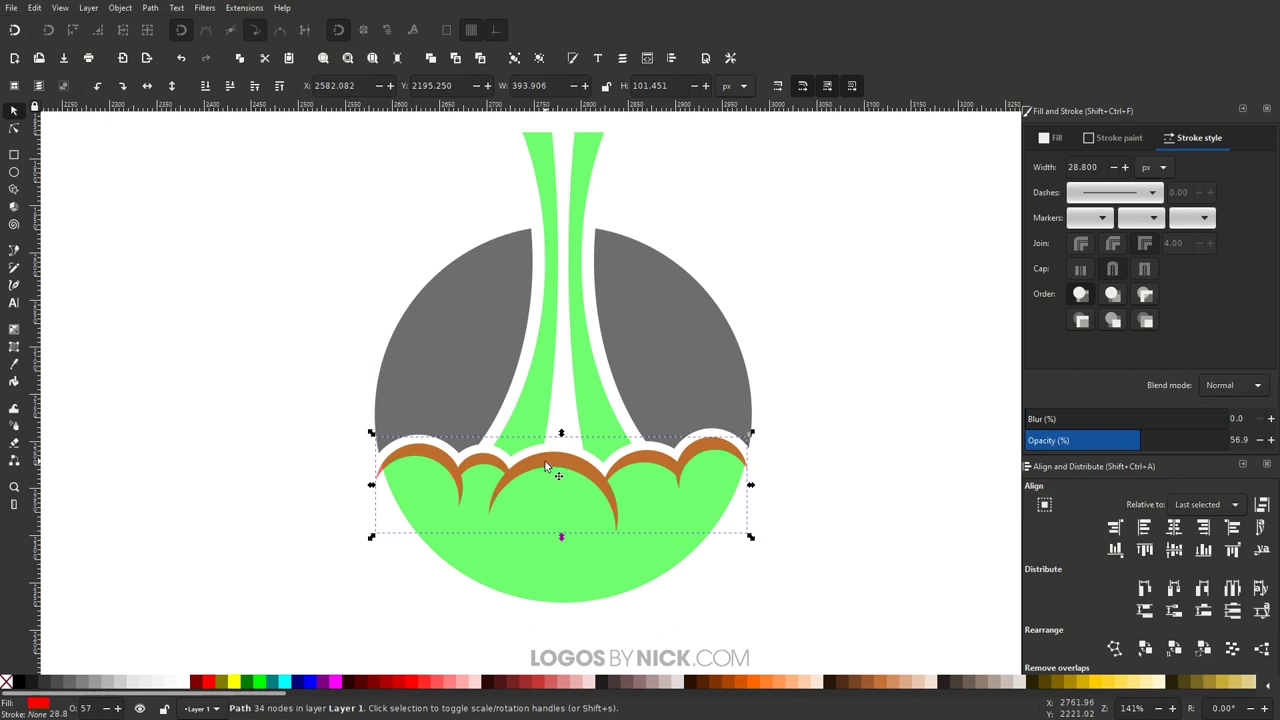
key("shift")
left_click(581, 572, "shift")
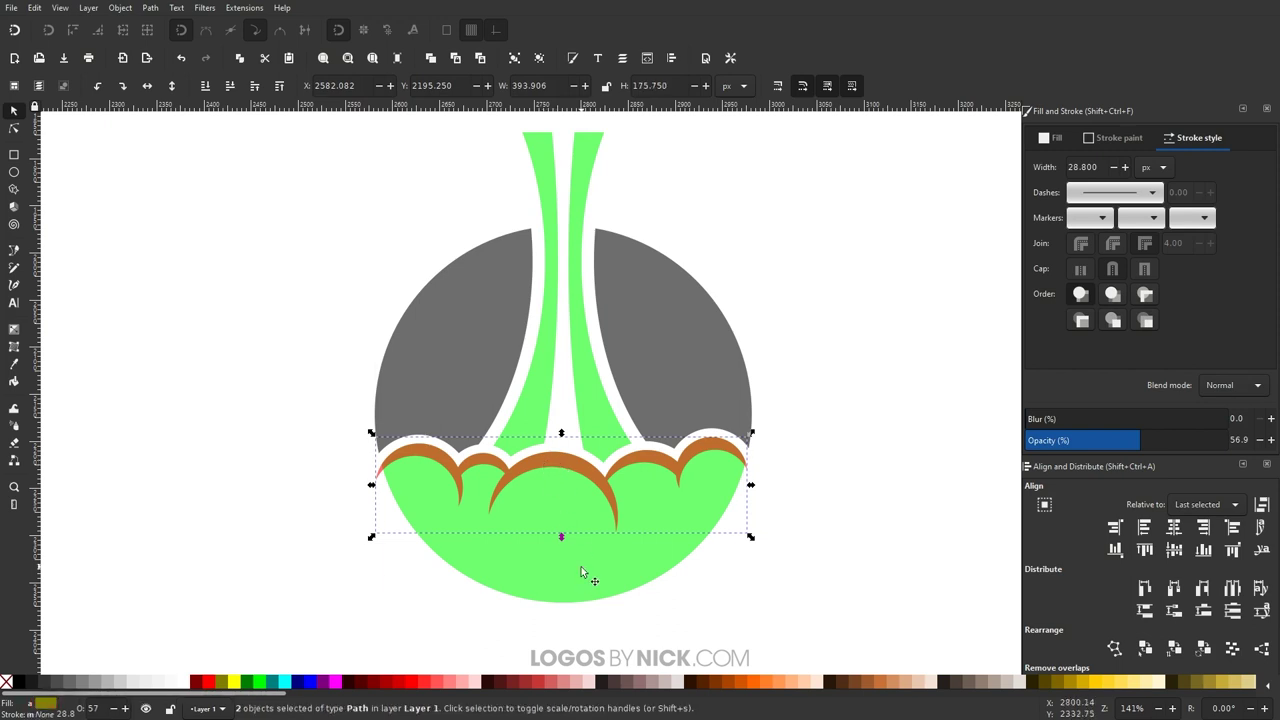
left_click(152, 8)
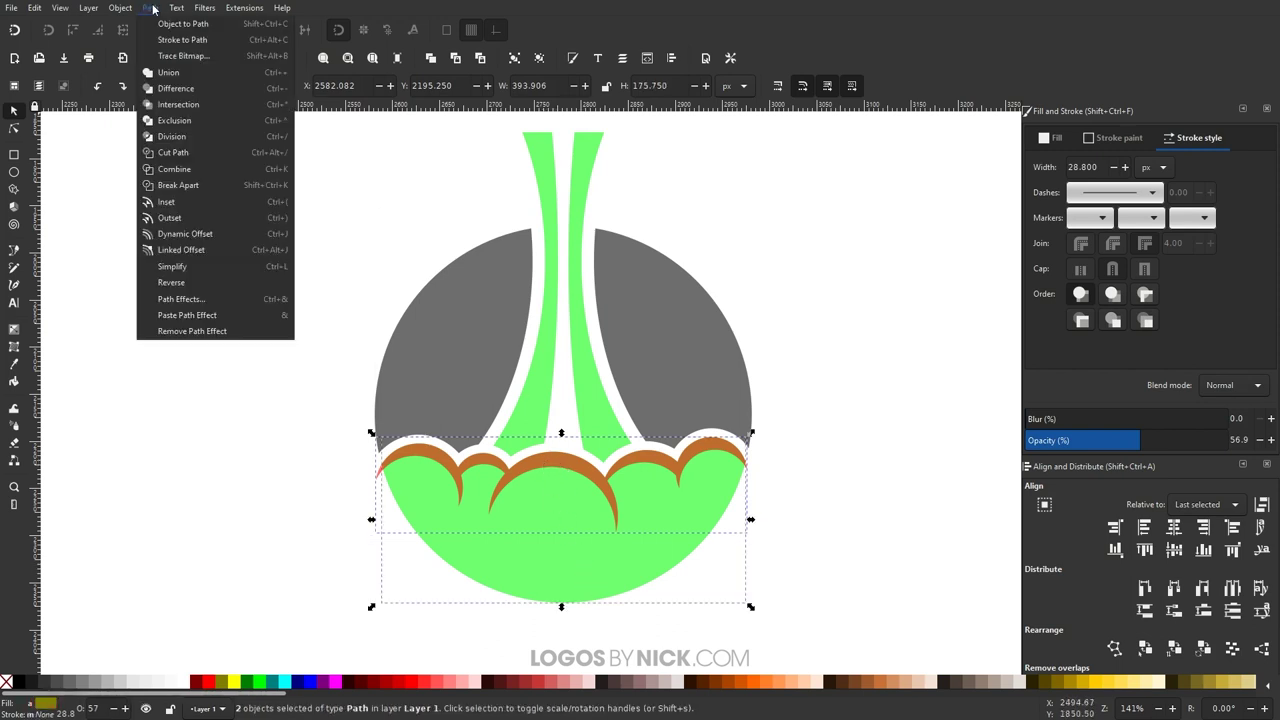
left_click(180, 89)
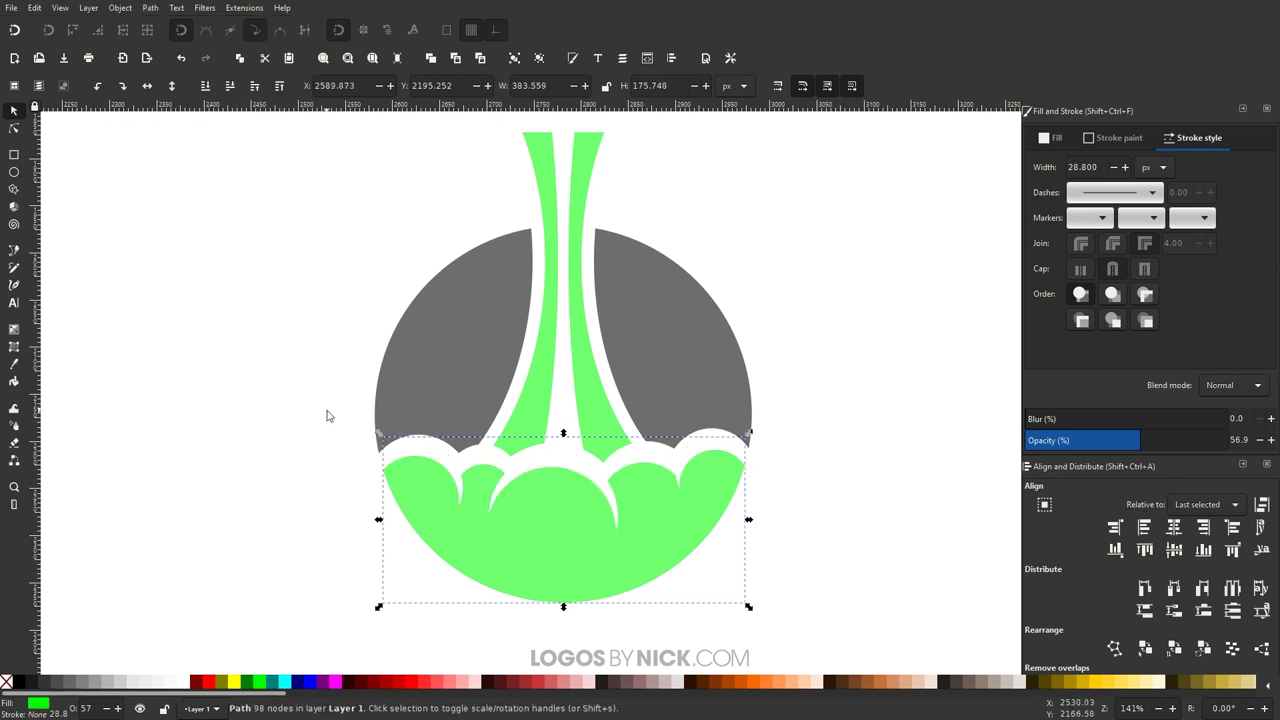
key("1")
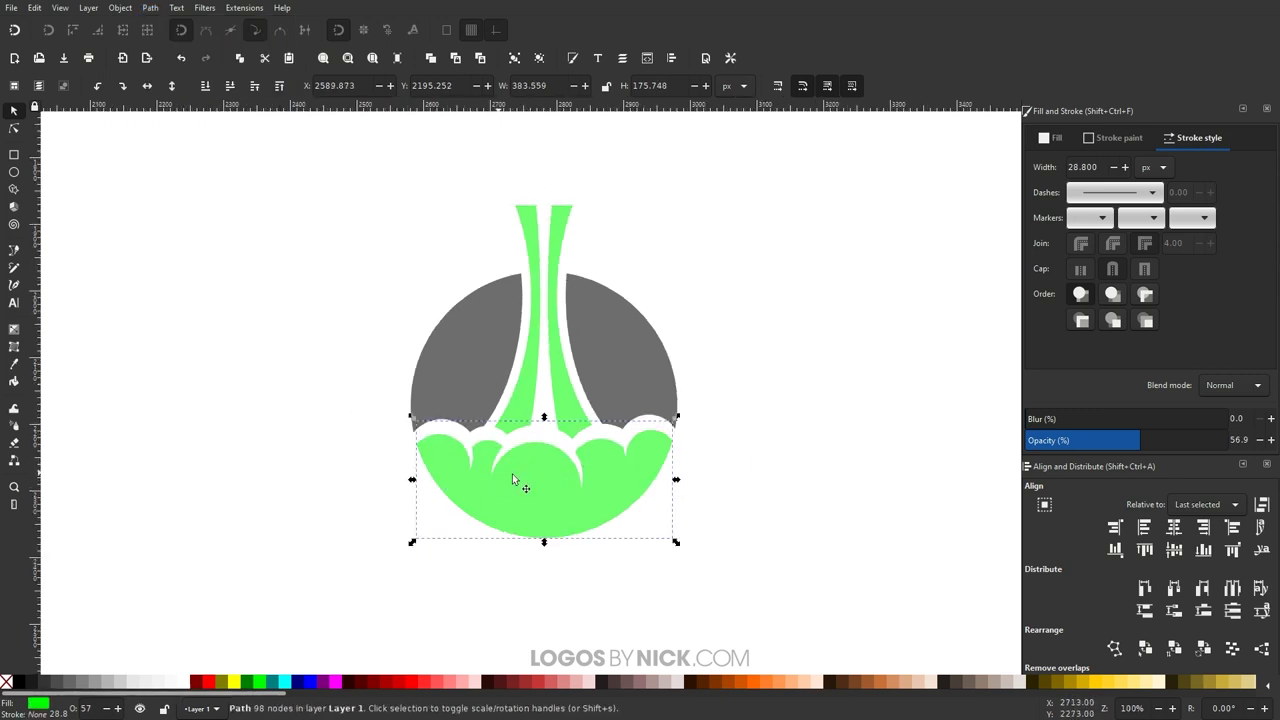
scroll(533, 442, "down", 4)
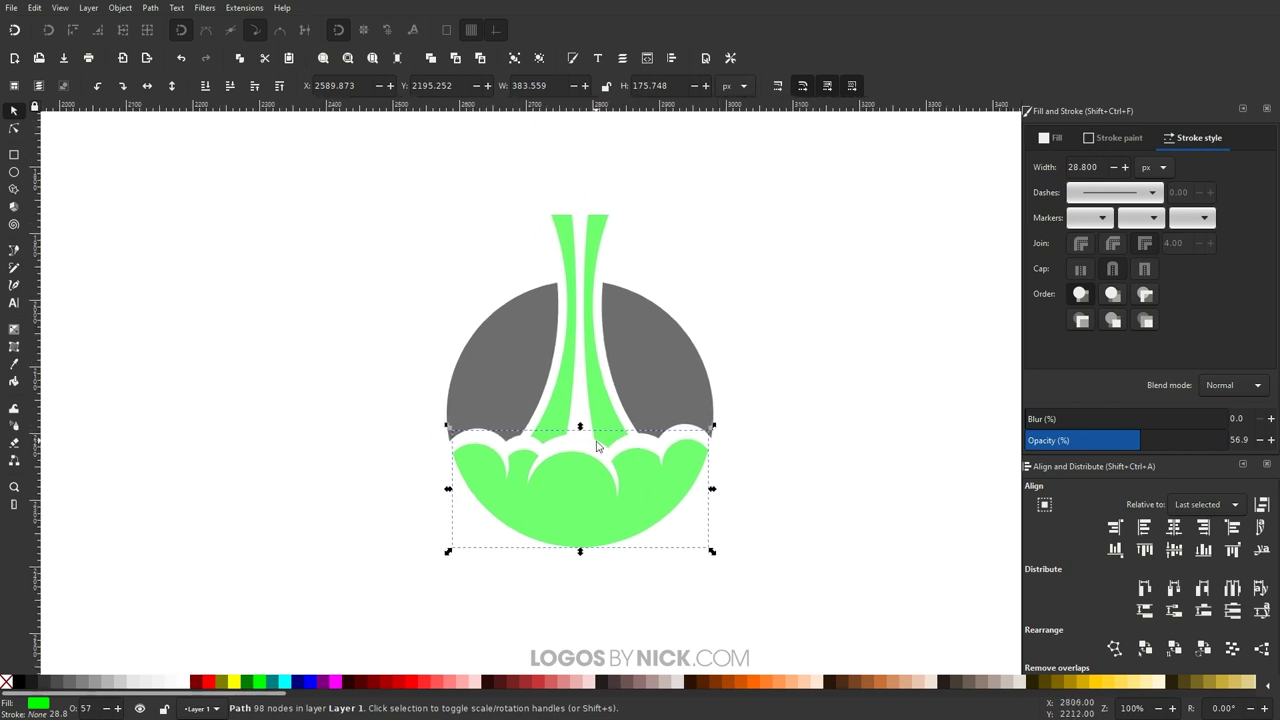
left_click_drag(774, 603, 347, 163)
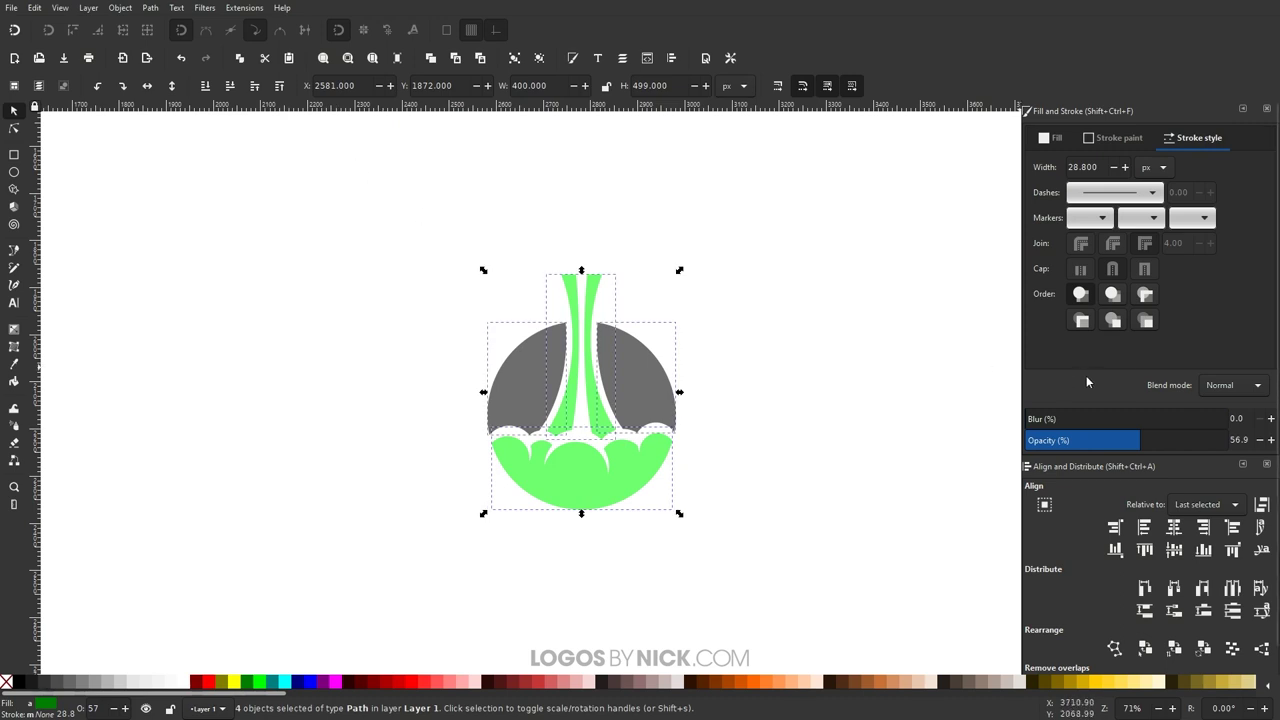
Step: Set the logo shapes to 100 opacity and fill them dark purple
left_click_drag(1196, 449, 1240, 445)
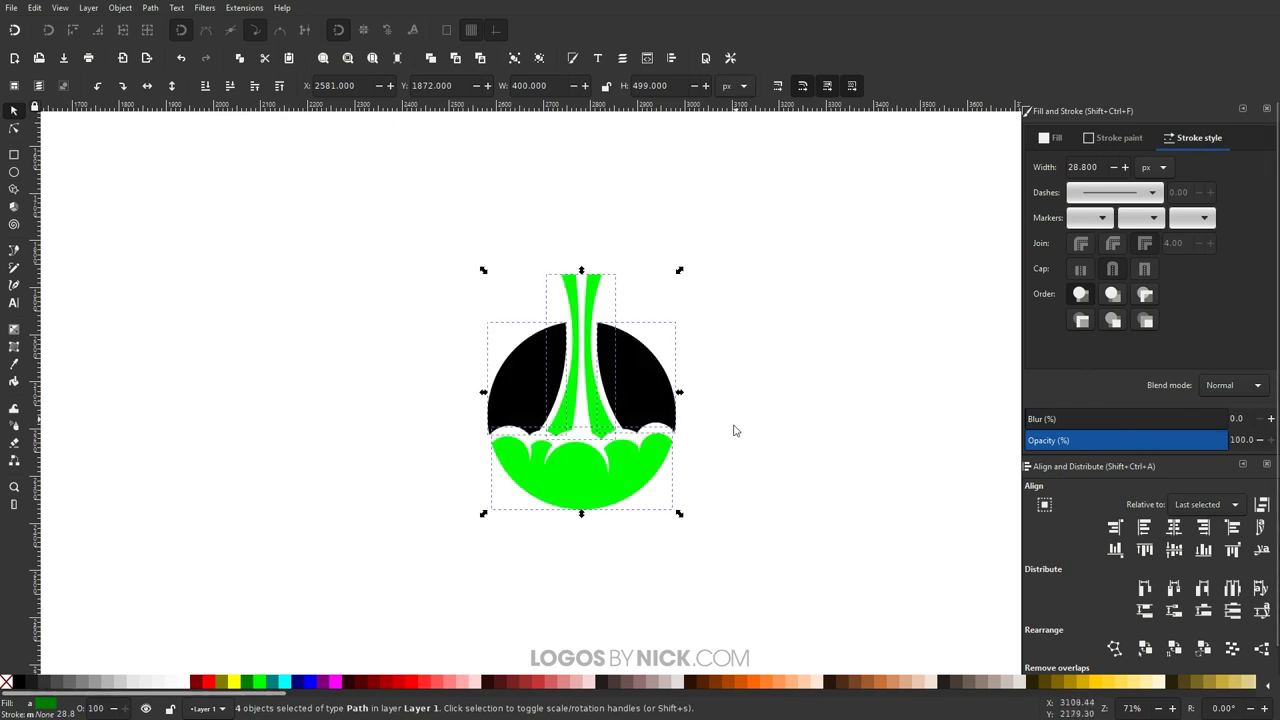
scroll(447, 686, "down", 10)
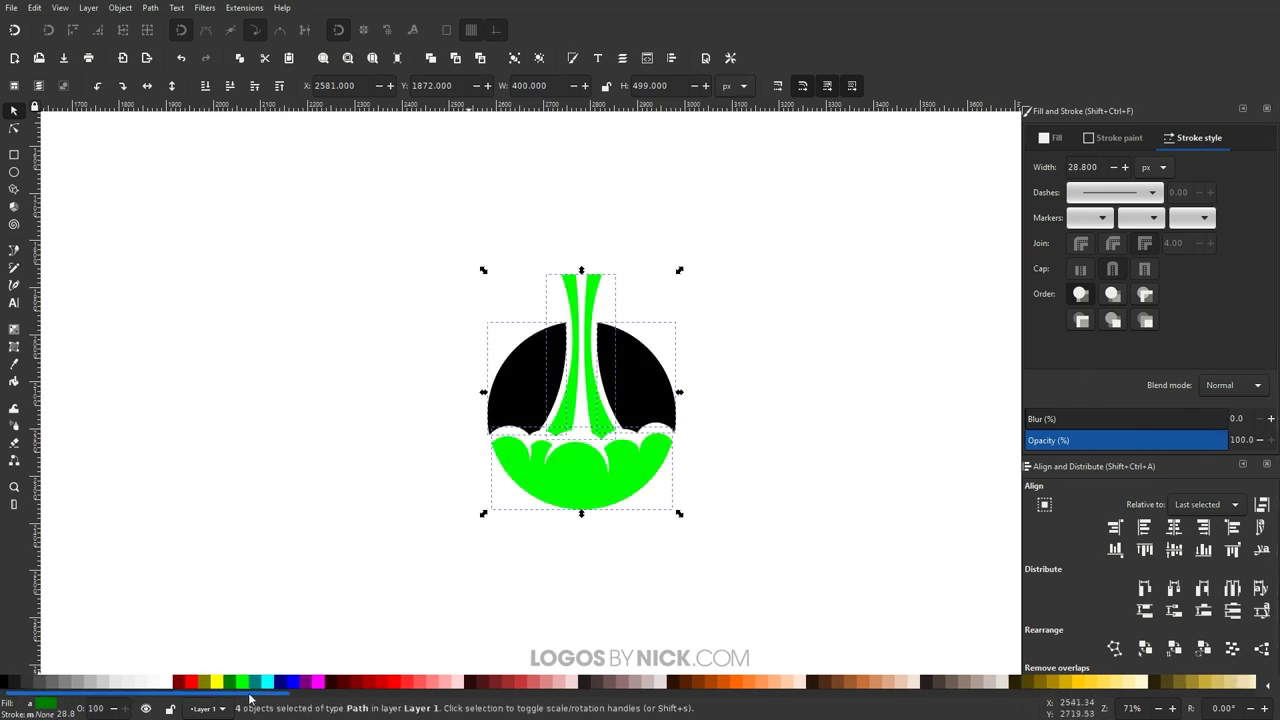
scroll(640, 682, "down", 8)
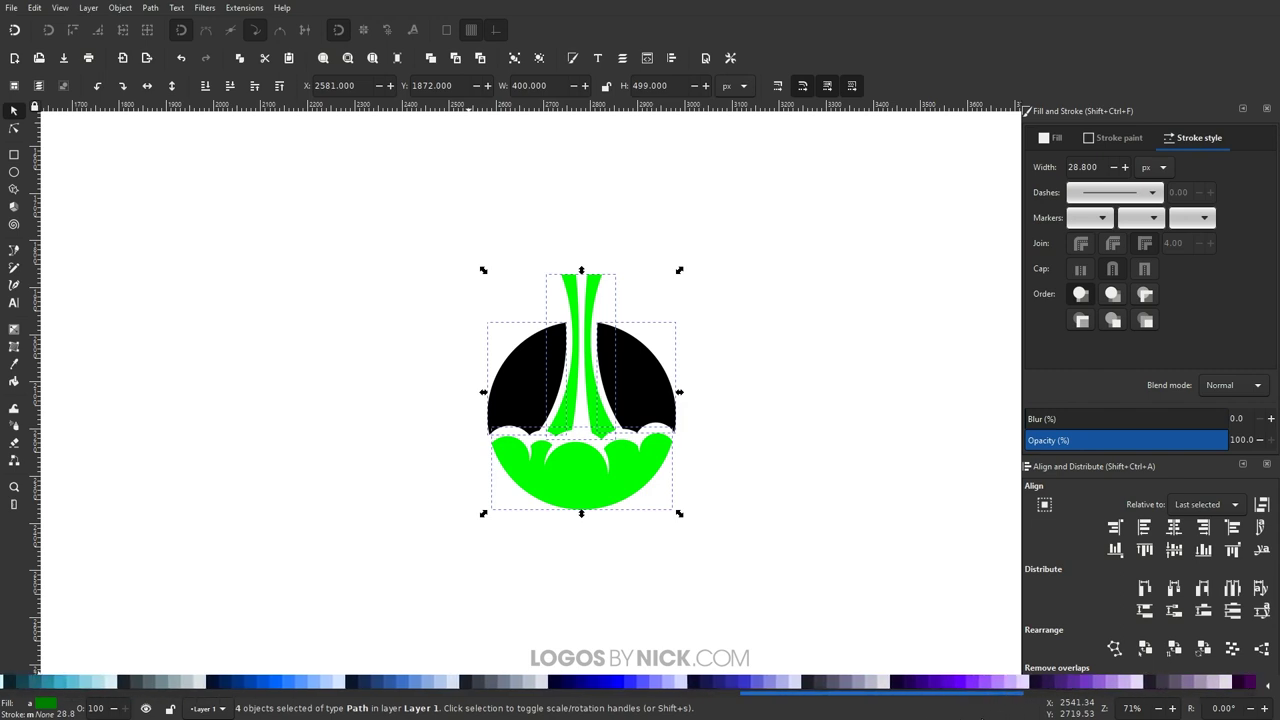
left_click(1052, 684)
left_click(866, 529)
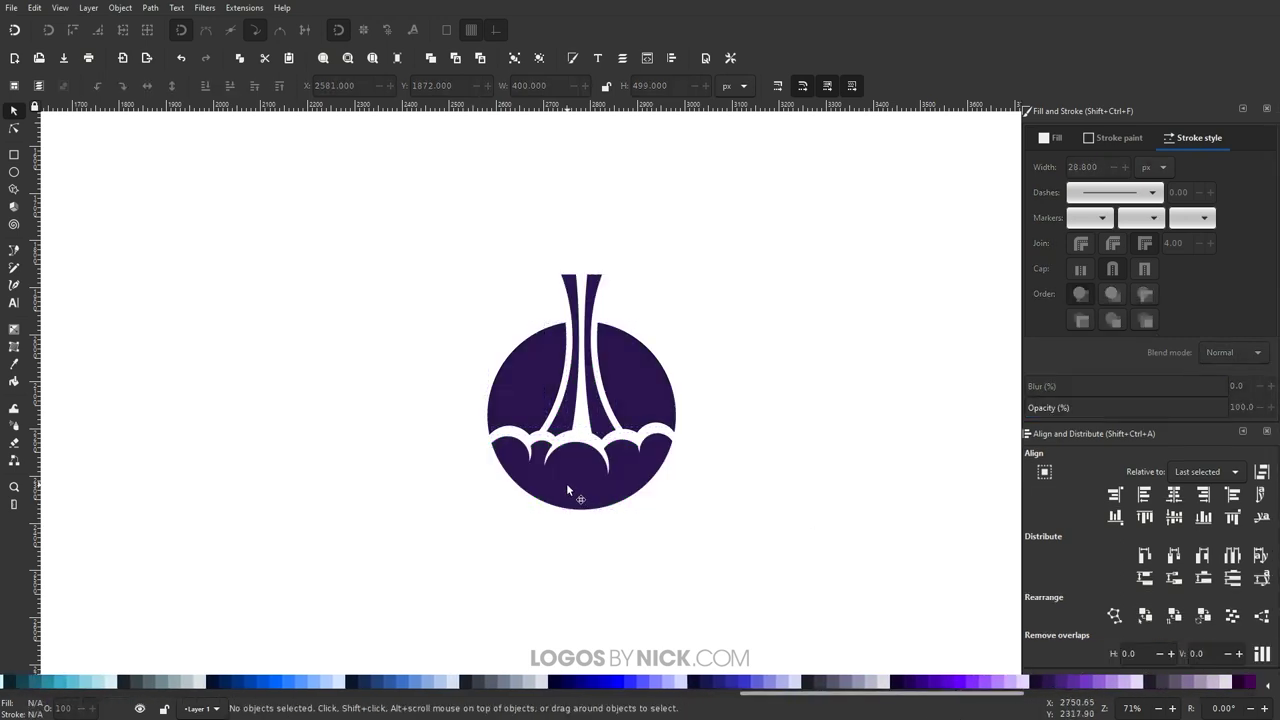
Step: Give the cloud base a lighter purple and copy it onto the rocket trail with the Dropper
left_click(580, 478)
left_click(1090, 686)
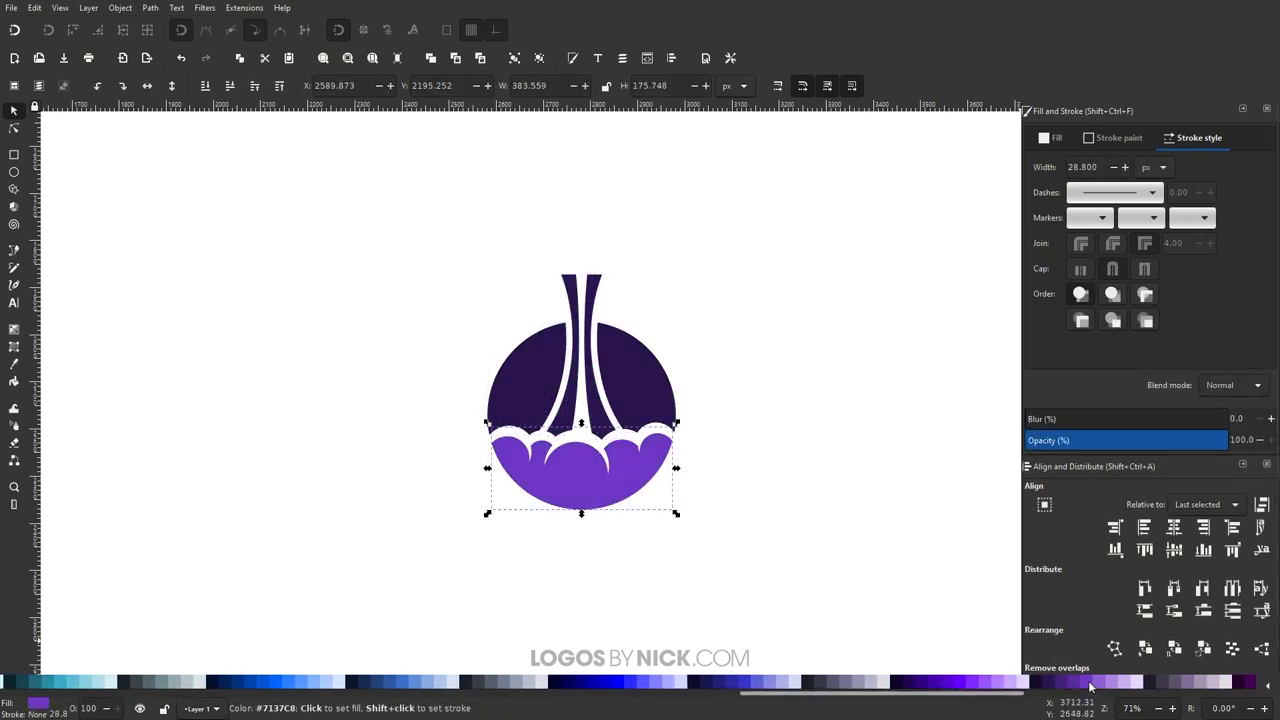
left_click(1106, 684)
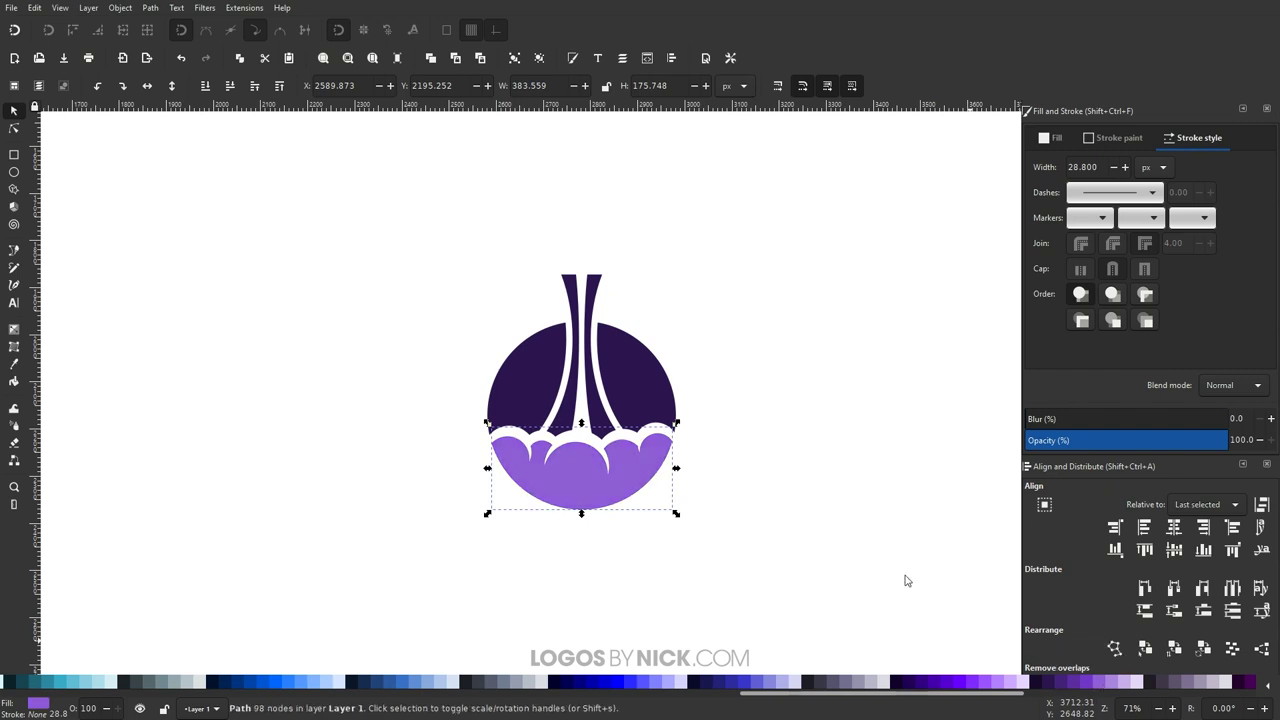
left_click(583, 290)
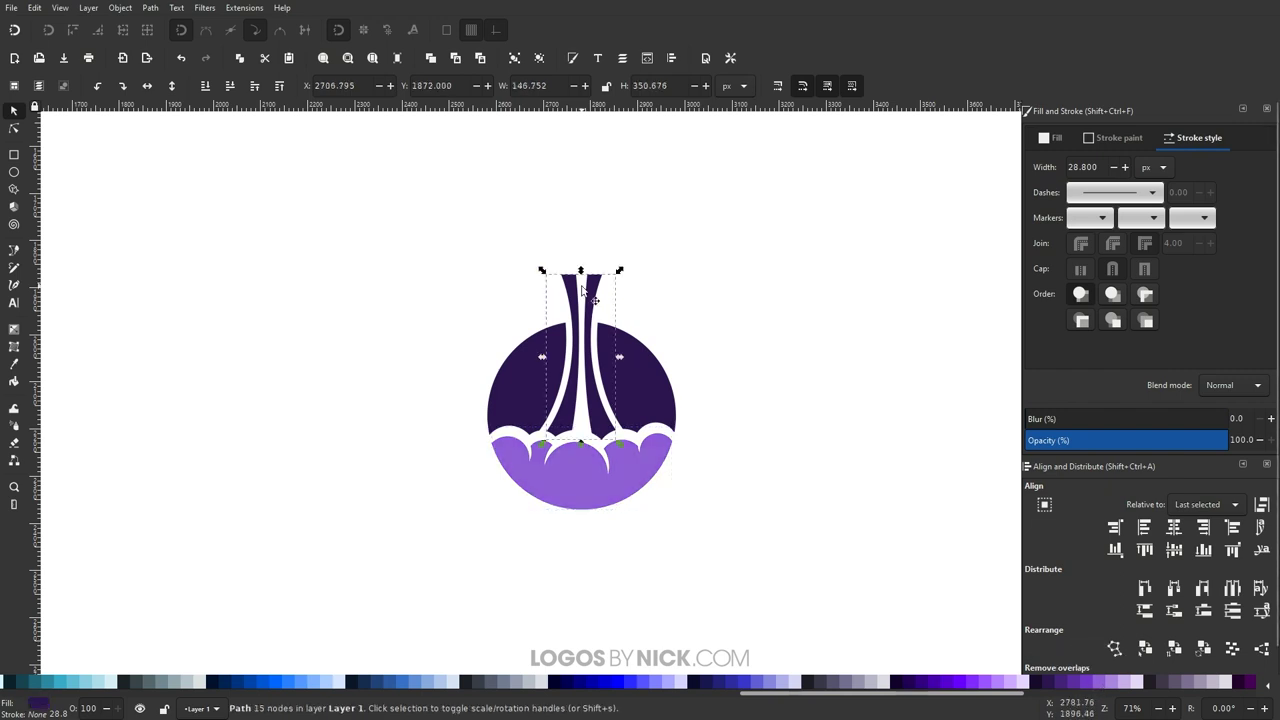
left_click(14, 364)
left_click(605, 496)
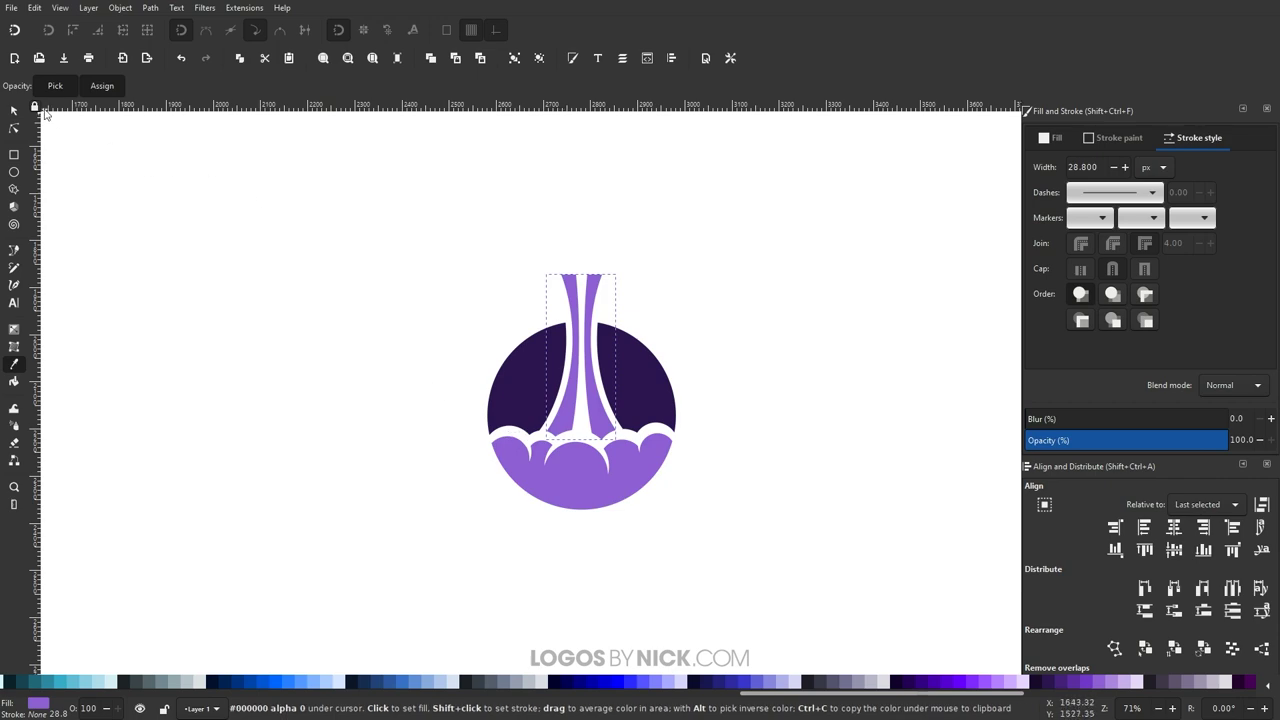
left_click(14, 111)
left_click(344, 404)
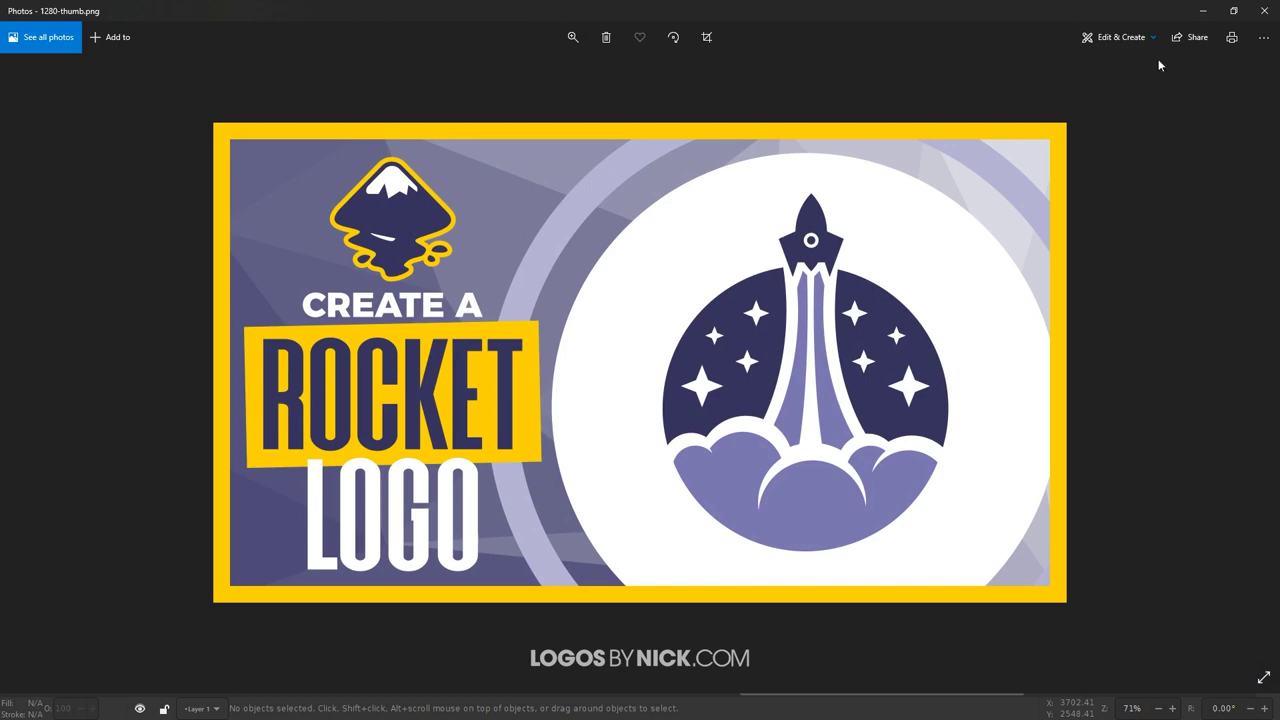
Step: Minimize the Photos reference image and select the Star and Polygon tool in Inkscape
left_click(1203, 11)
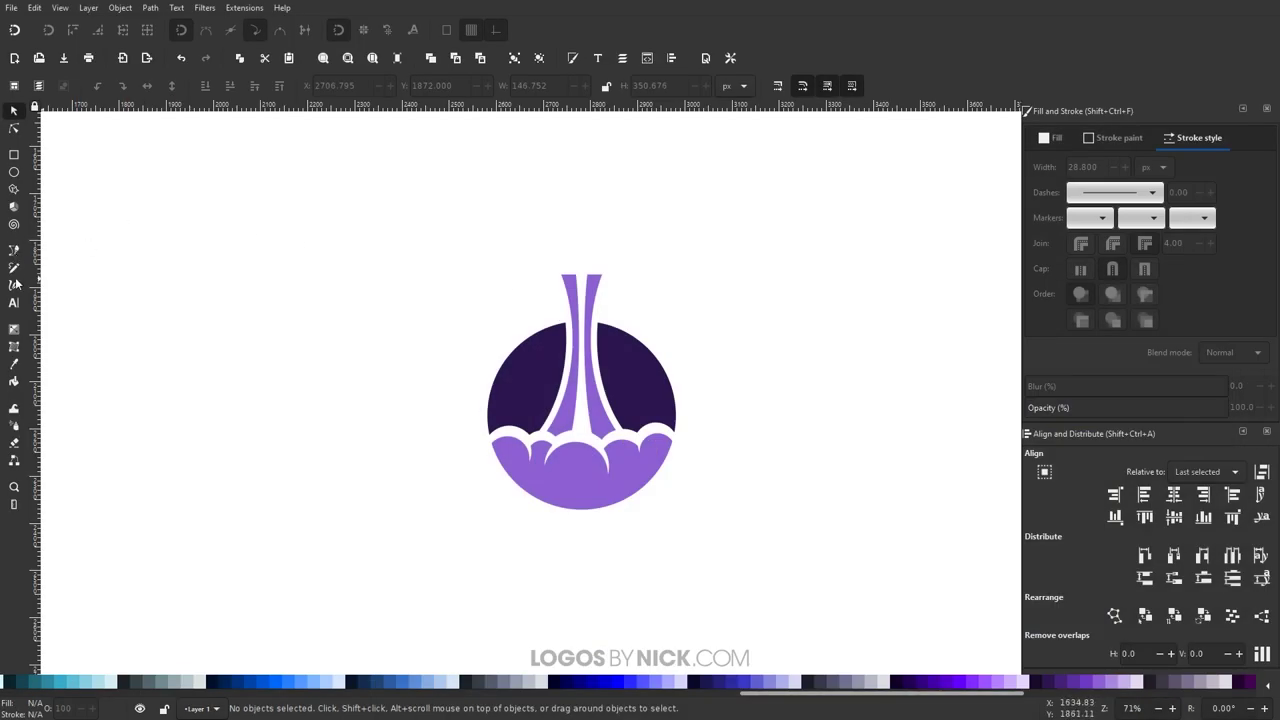
left_click(14, 189)
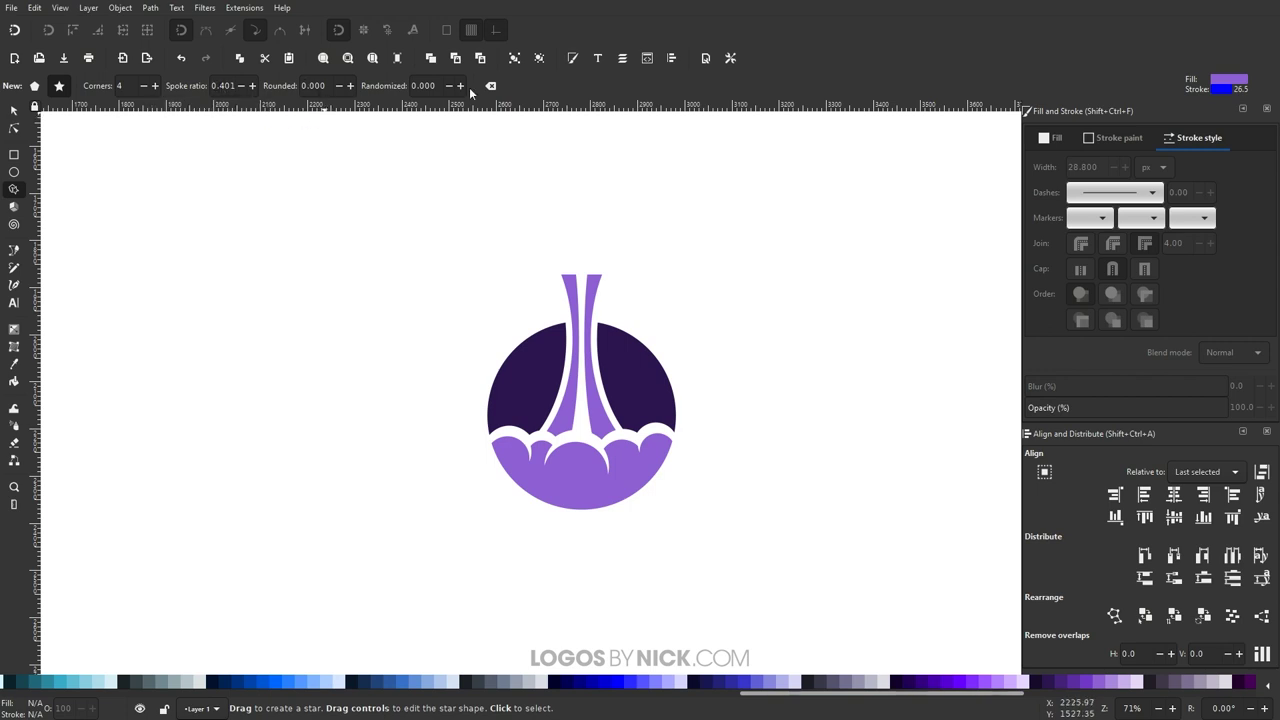
Step: Draw a four-pointed star left of the rocket logo and remove its blue outline
scroll(536, 423, "up", 1, "ctrl")
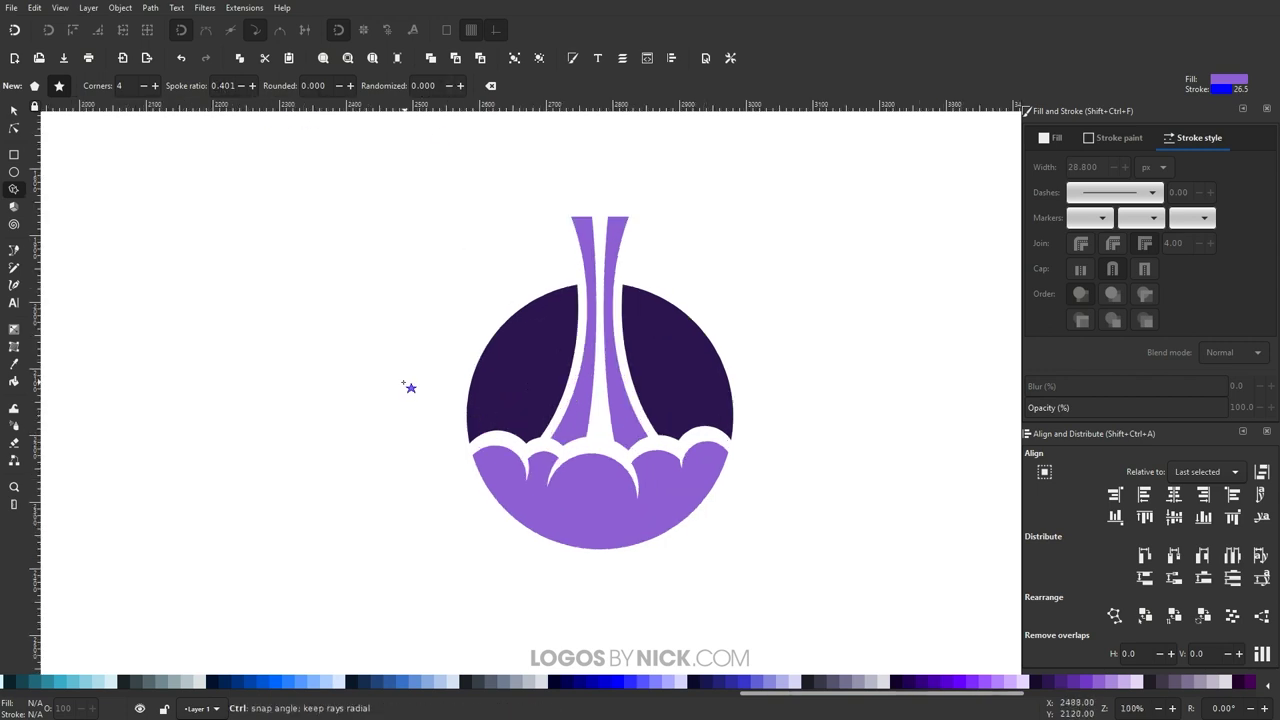
mouse_move(366, 379)
left_mouse_down()
mouse_move(335, 340)
mouse_move(368, 300)
mouse_move(370, 316)
left_mouse_up()
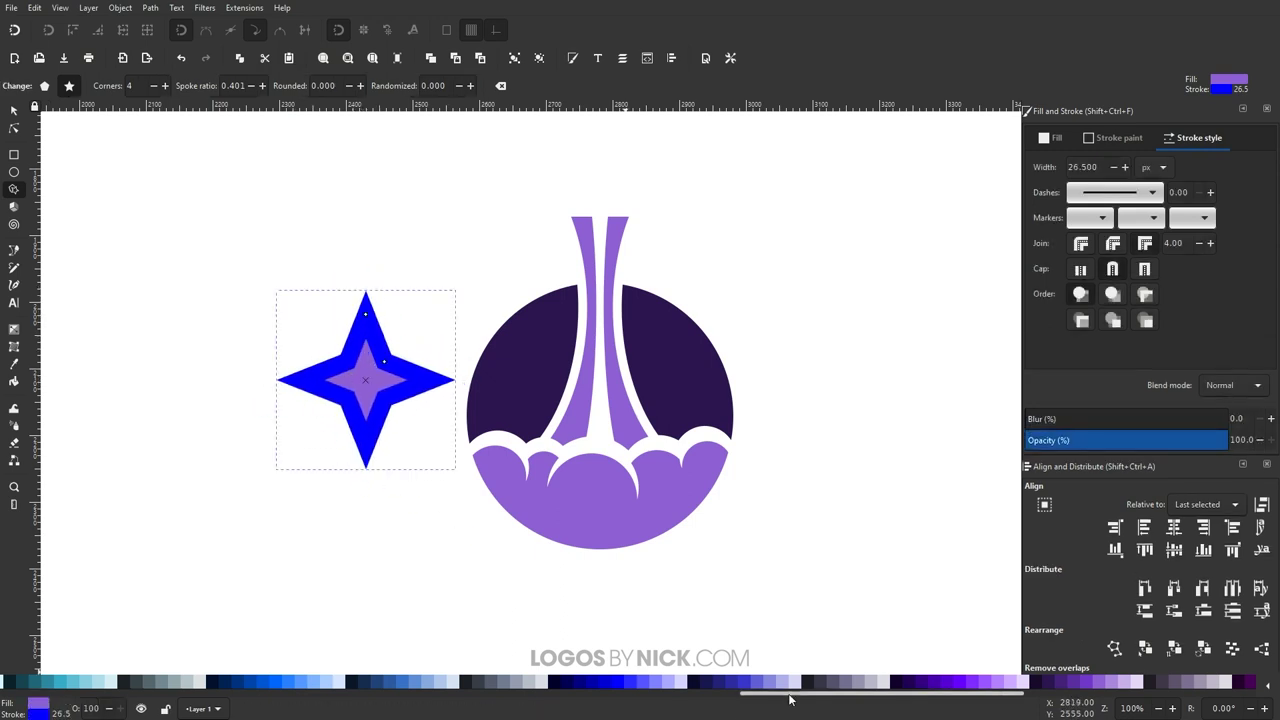
left_click_drag(790, 692, 33, 696)
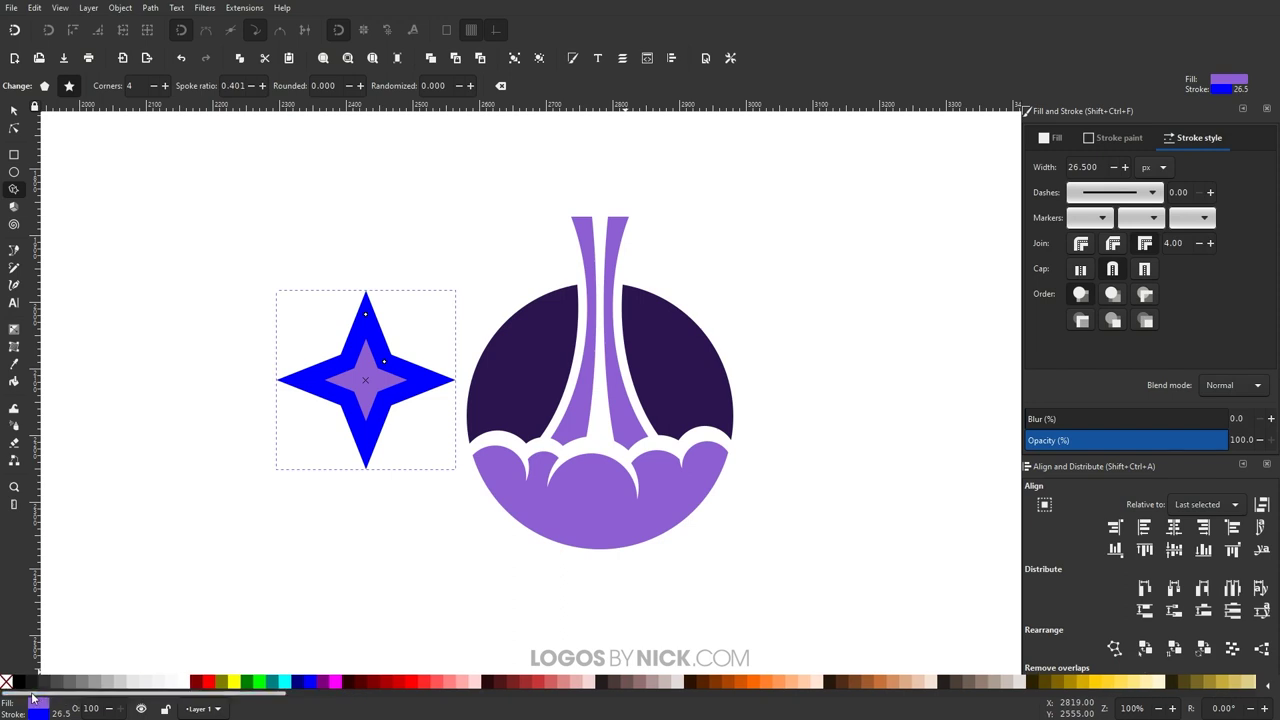
left_click(6, 682, "shift")
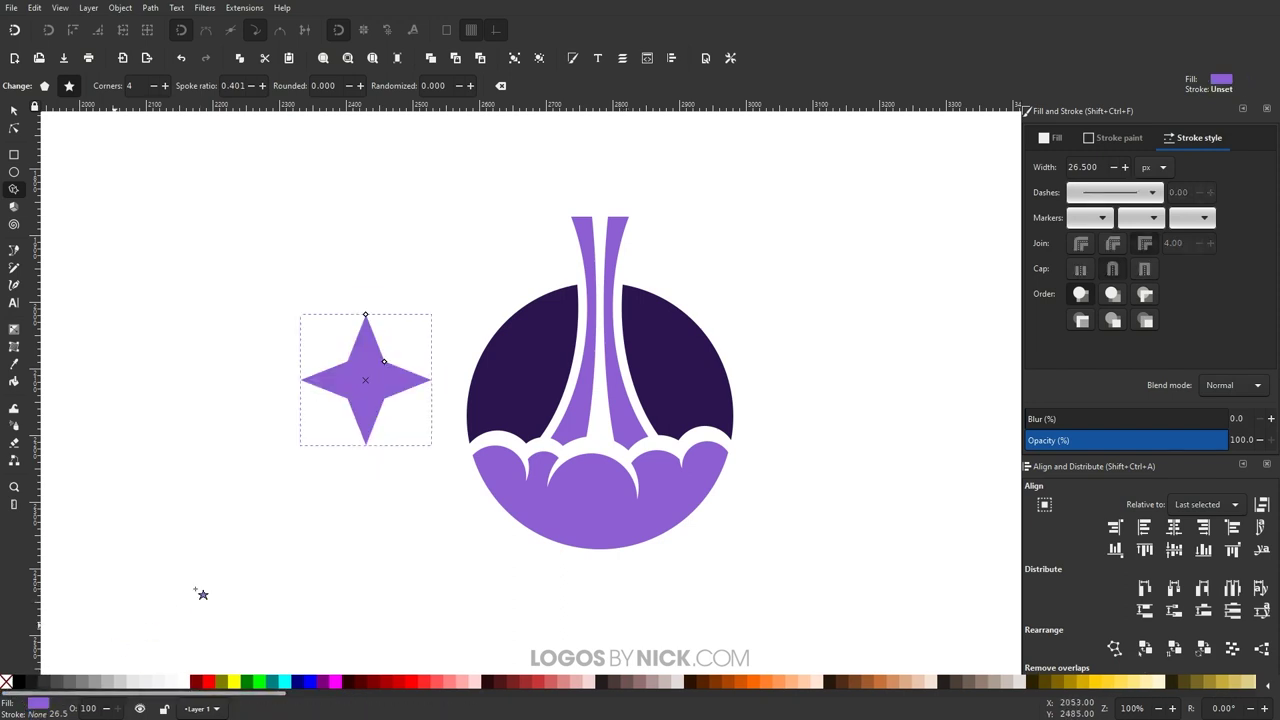
left_click(14, 112)
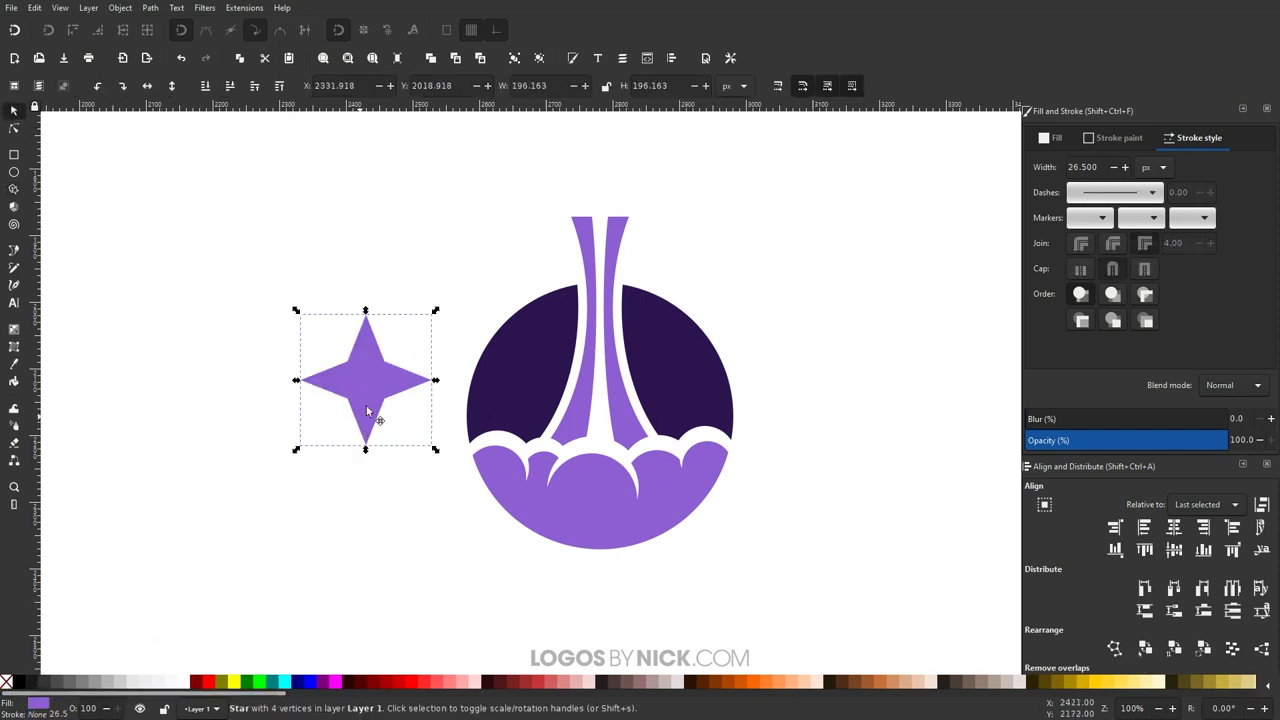
Step: Move the star onto the dark circle, shrink it to about three quarters, and make it white
left_click_drag(366, 408, 514, 406)
left_click_drag(586, 382, 559, 306)
left_click(183, 682)
scroll(563, 368, "up", 2)
Step: Duplicate the star into several copies of varied sizes scattered across the left sky
key("ctrl+d")
key("ctrl+d")
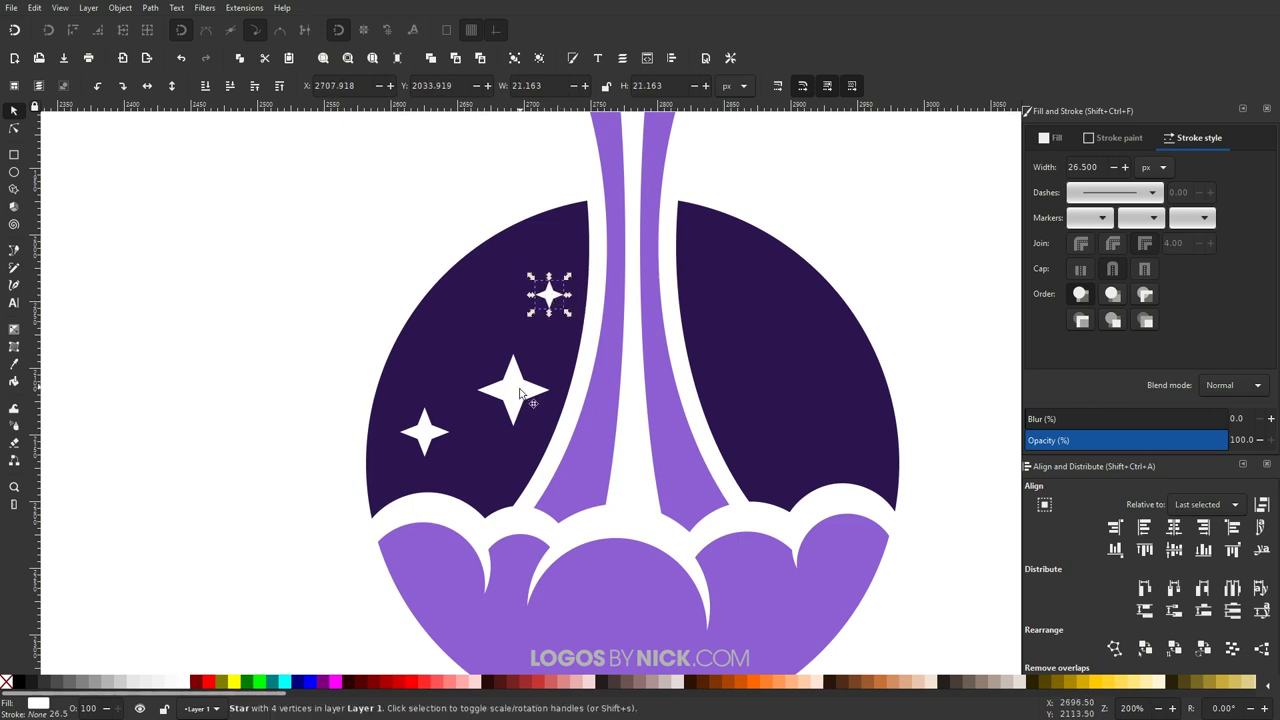
left_click_drag(514, 392, 509, 392)
left_click_drag(545, 297, 506, 305)
key("ctrl+d")
left_click(543, 300)
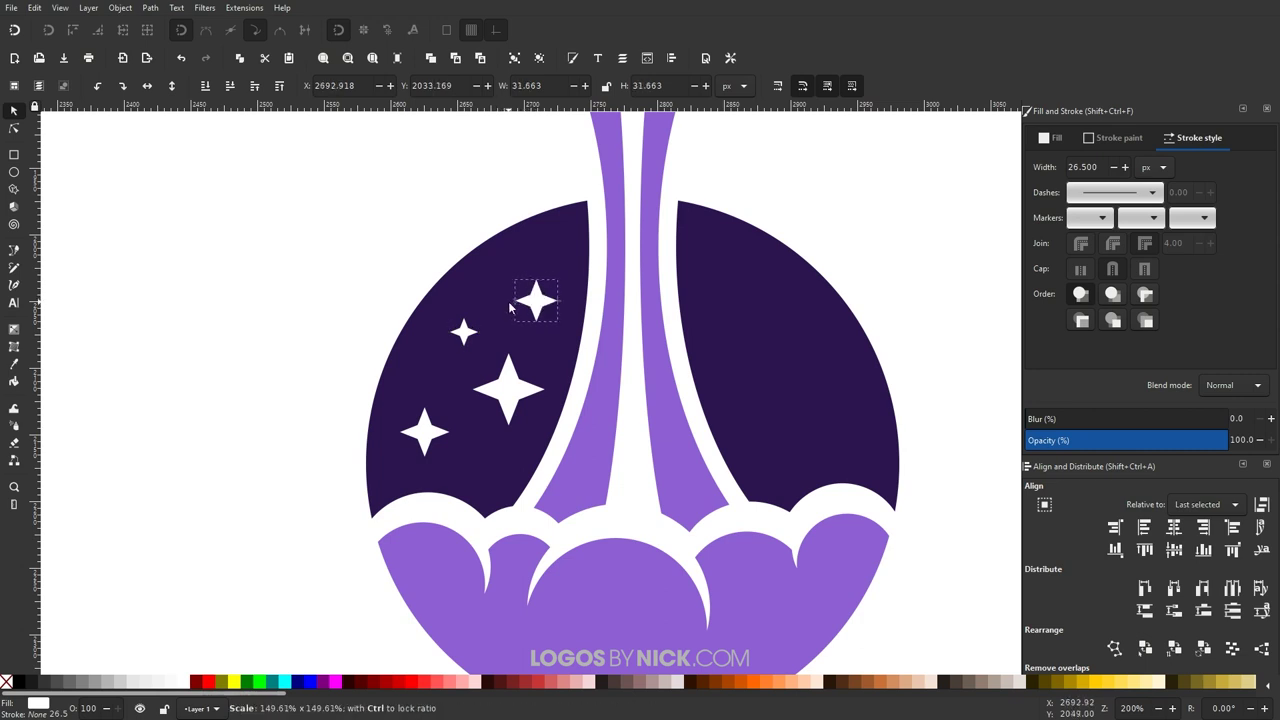
left_click_drag(510, 388, 506, 392)
left_click_drag(430, 440, 430, 436)
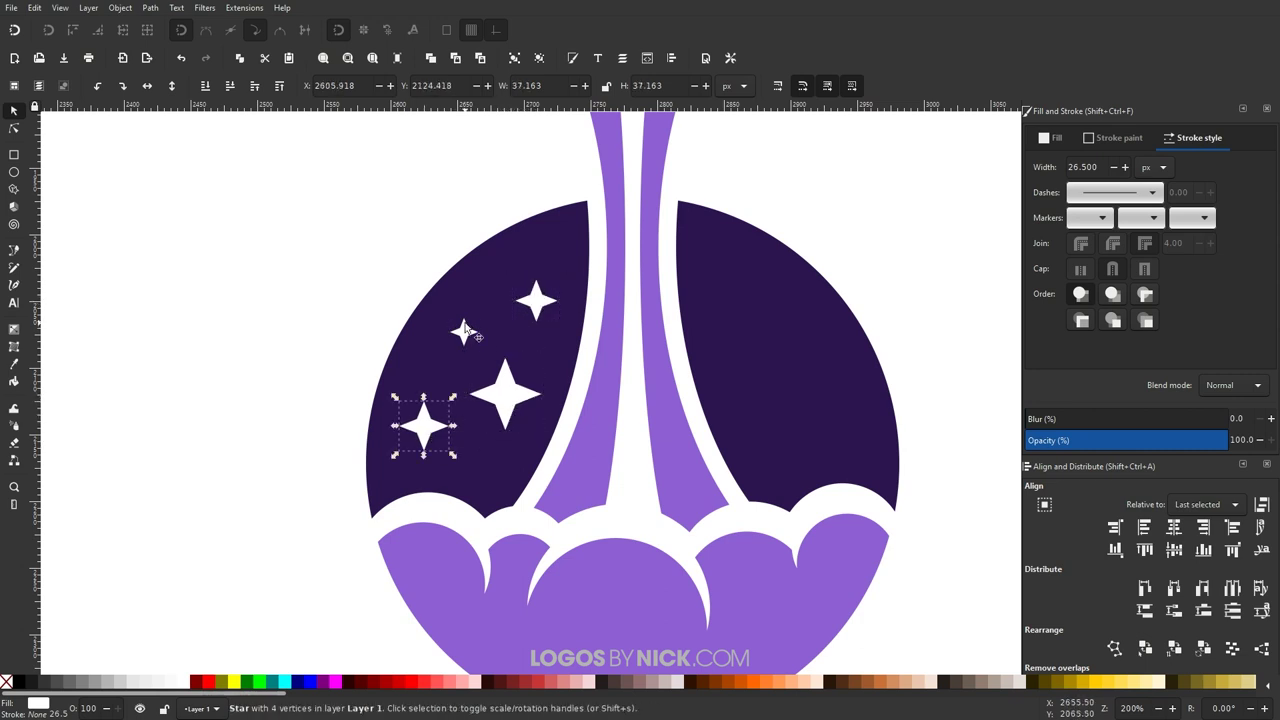
key("Tab")
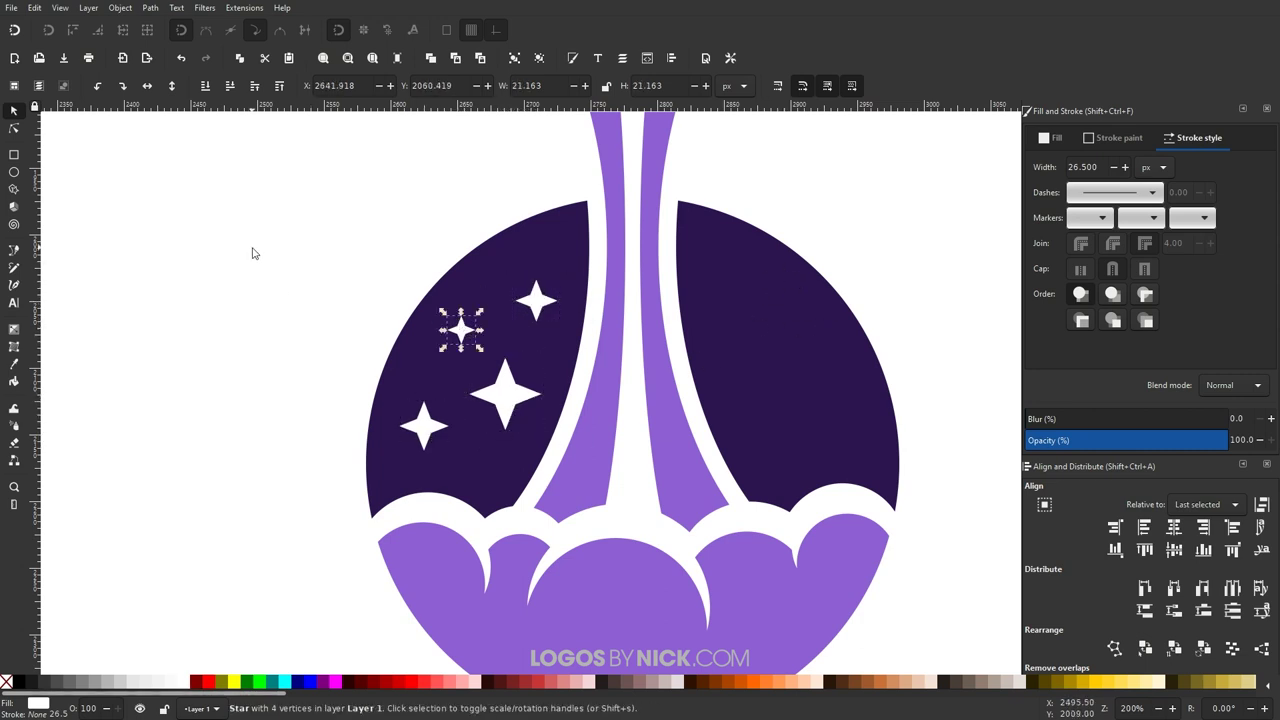
Step: Select all four stars, mirror them horizontally, and place the copy right of the plume
left_click_drag(252, 253, 598, 481)
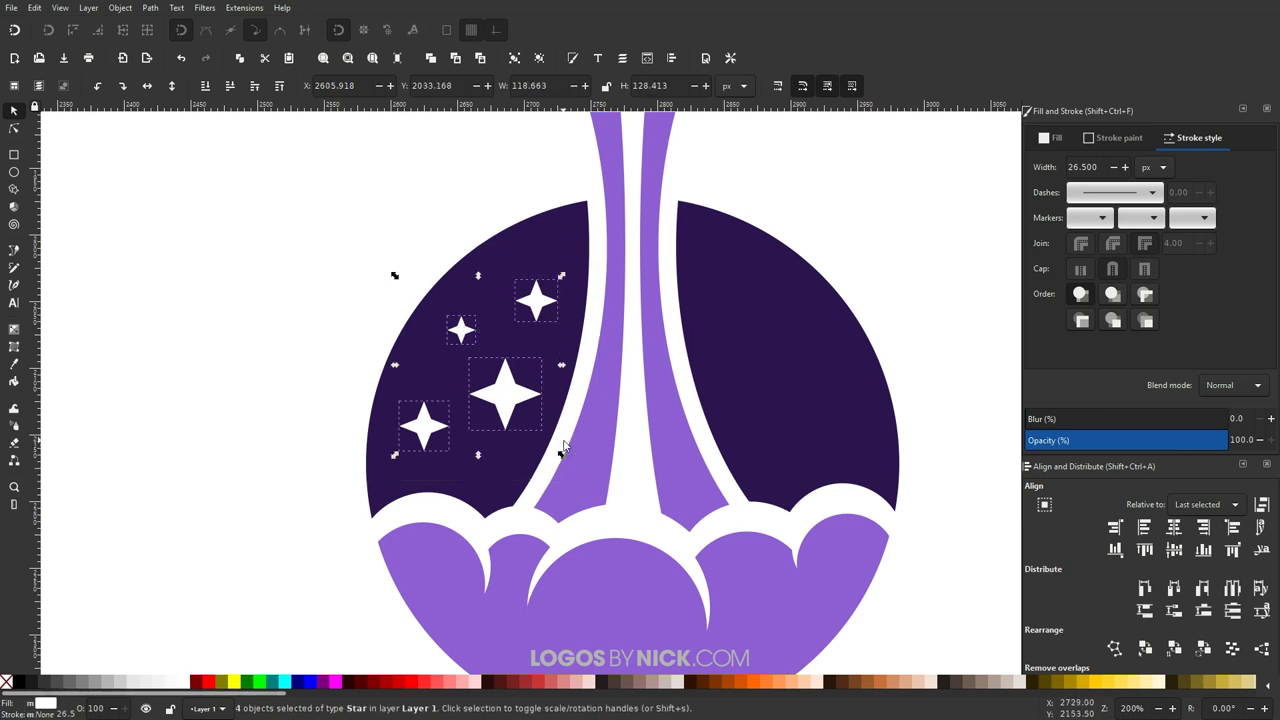
left_click(146, 86)
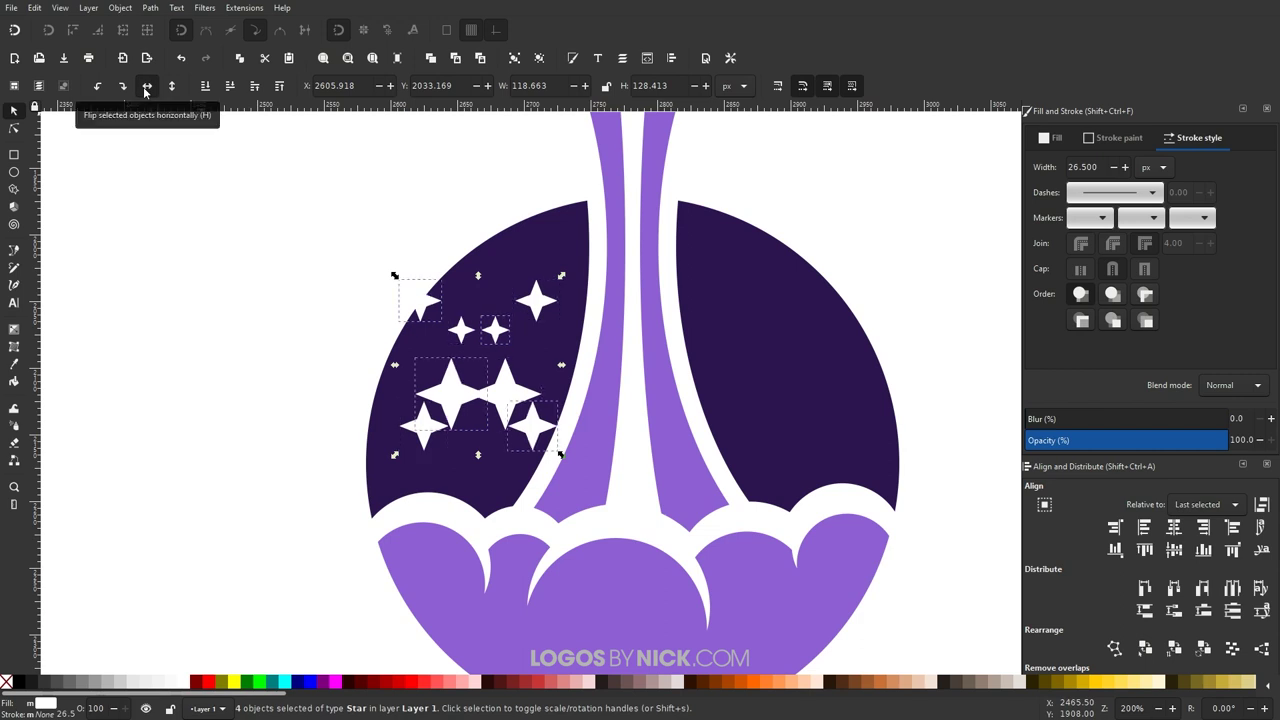
left_click_drag(477, 400, 758, 394)
scroll(685, 390, "down", 3)
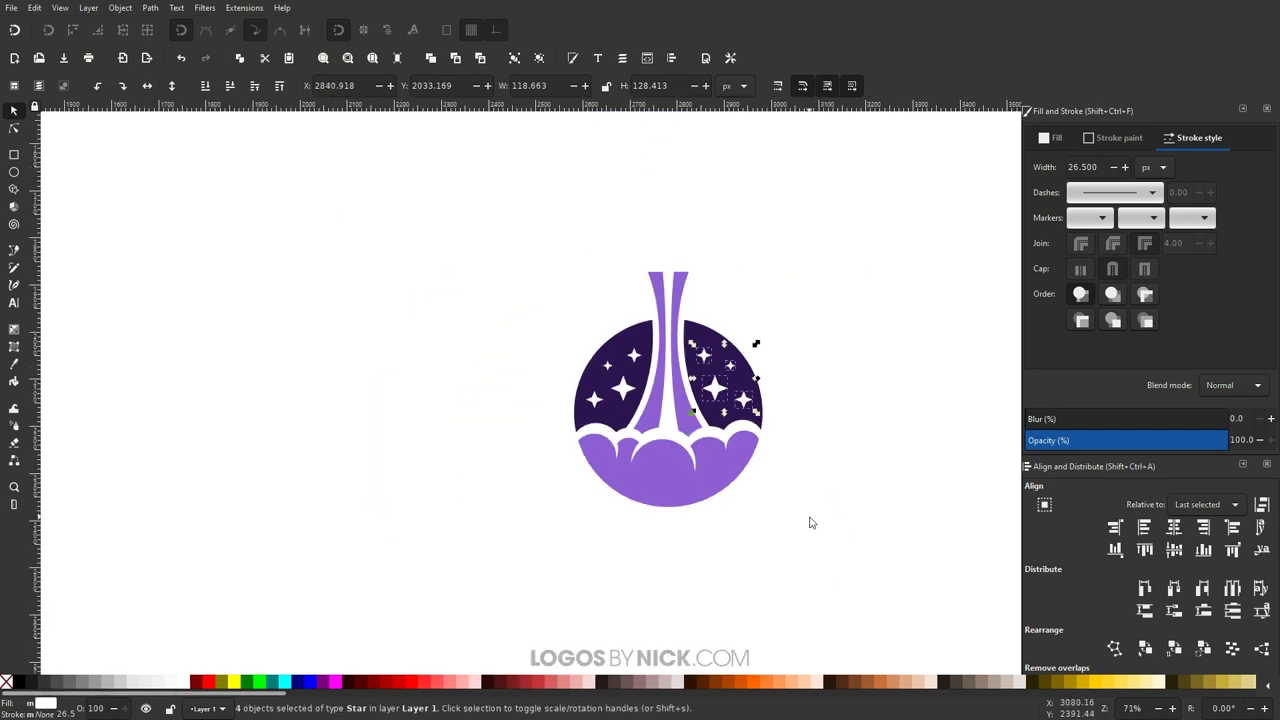
left_click(821, 444)
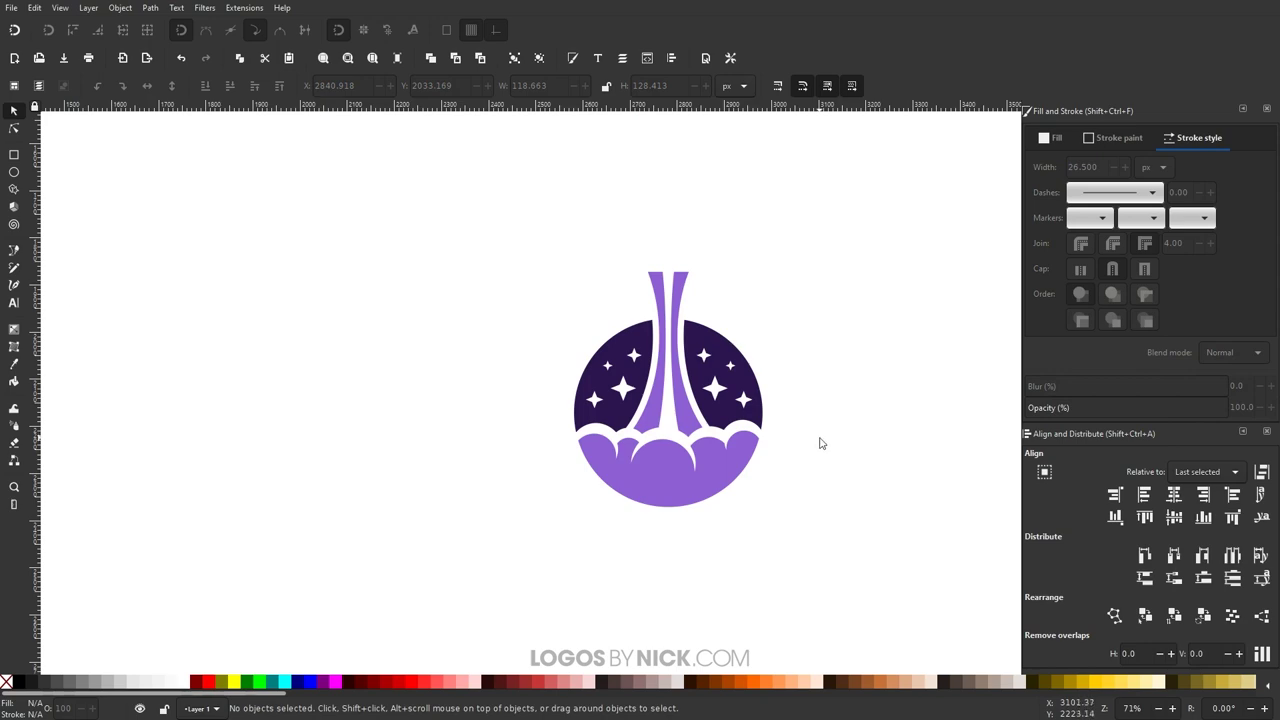
Step: Minimize the 1280-thumb.png reference in Photos and pan the canvas so the logo sits left
left_click_drag(803, 417, 699, 459)
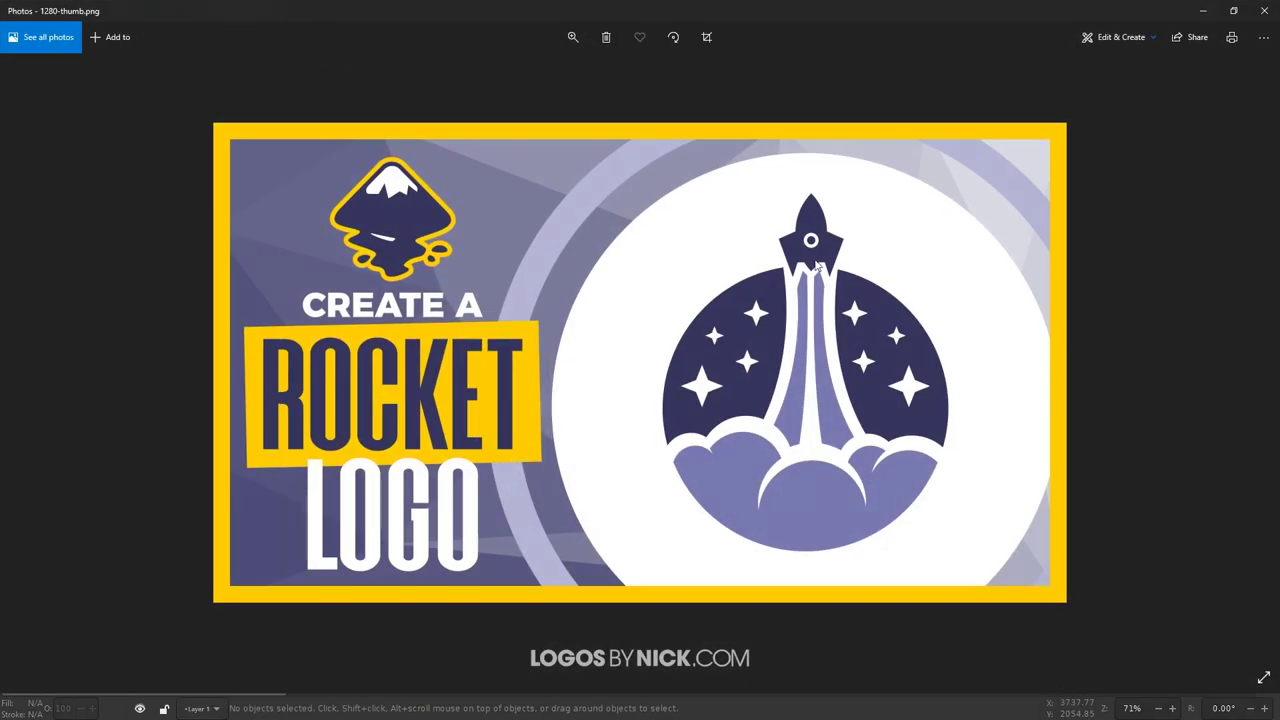
left_click(1203, 10)
left_click_drag(666, 457, 448, 380)
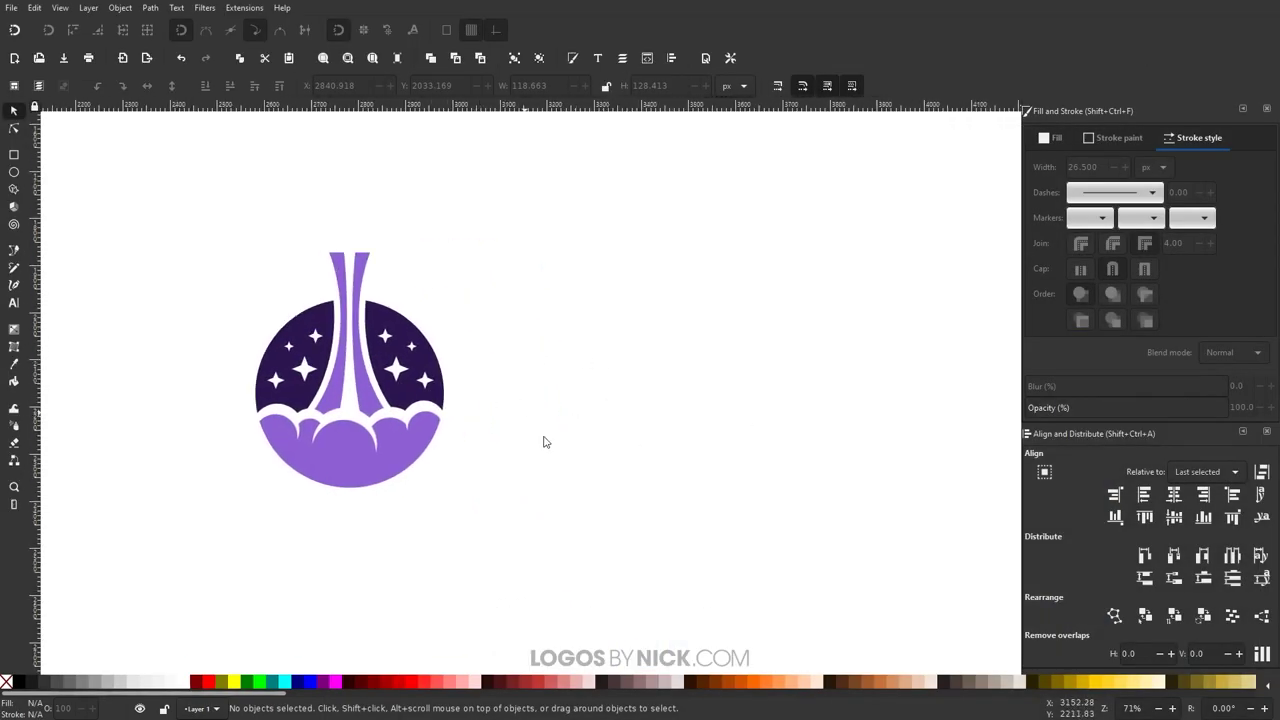
scroll(505, 420, "up", 1)
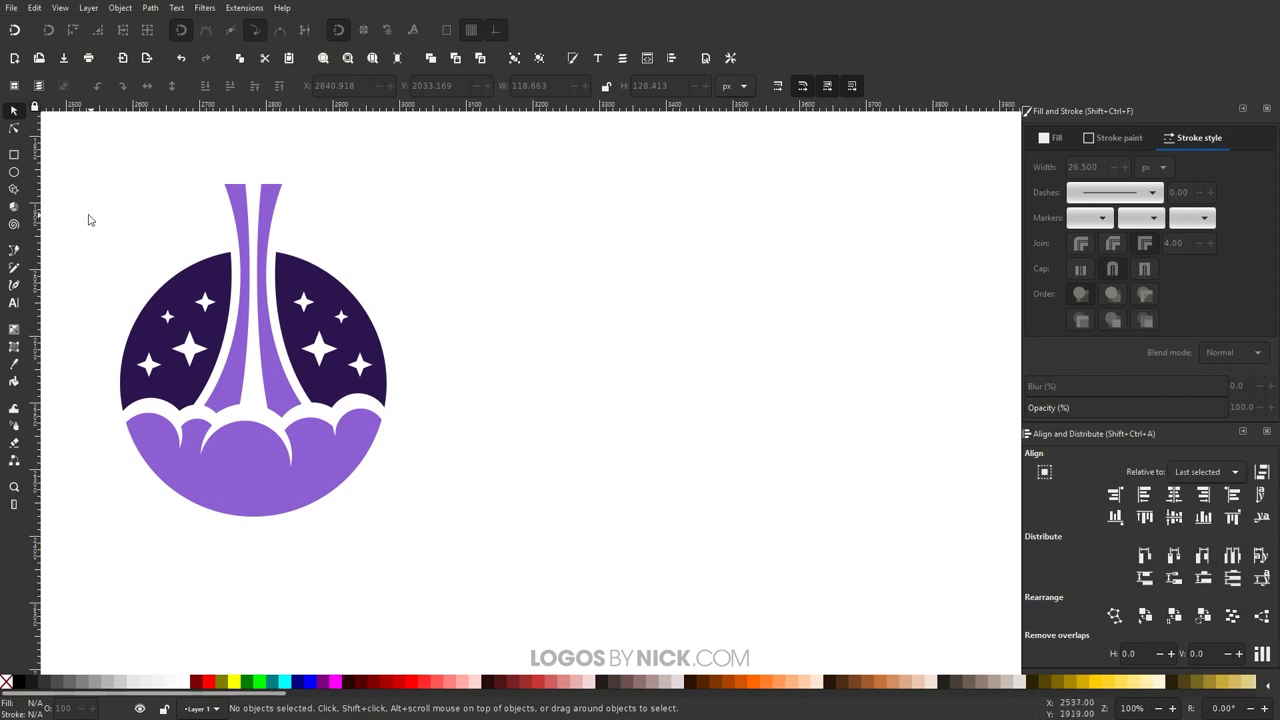
left_click(15, 173)
Step: Draw a perfect circle right of the logo, fill it black at about 55% opacity
key("ctrl")
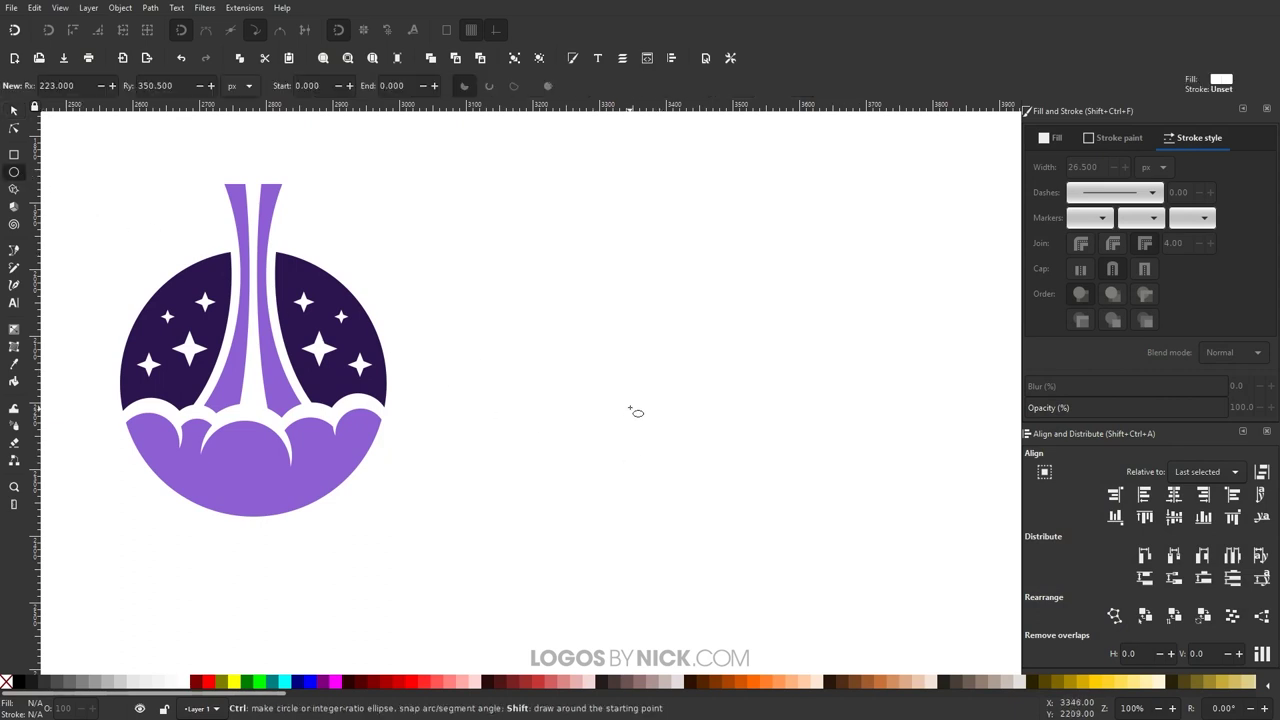
mouse_move(611, 373)
left_mouse_down()
mouse_move(783, 550)
mouse_move(765, 537)
left_mouse_up()
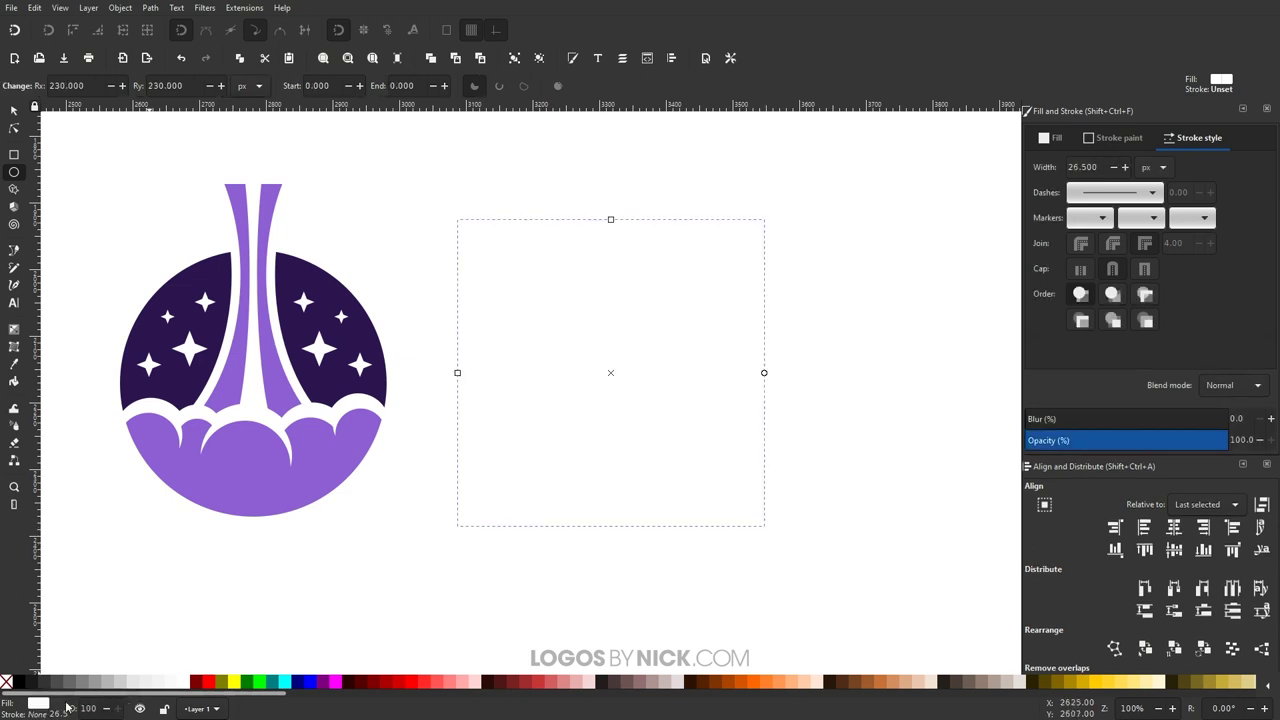
left_click(20, 684)
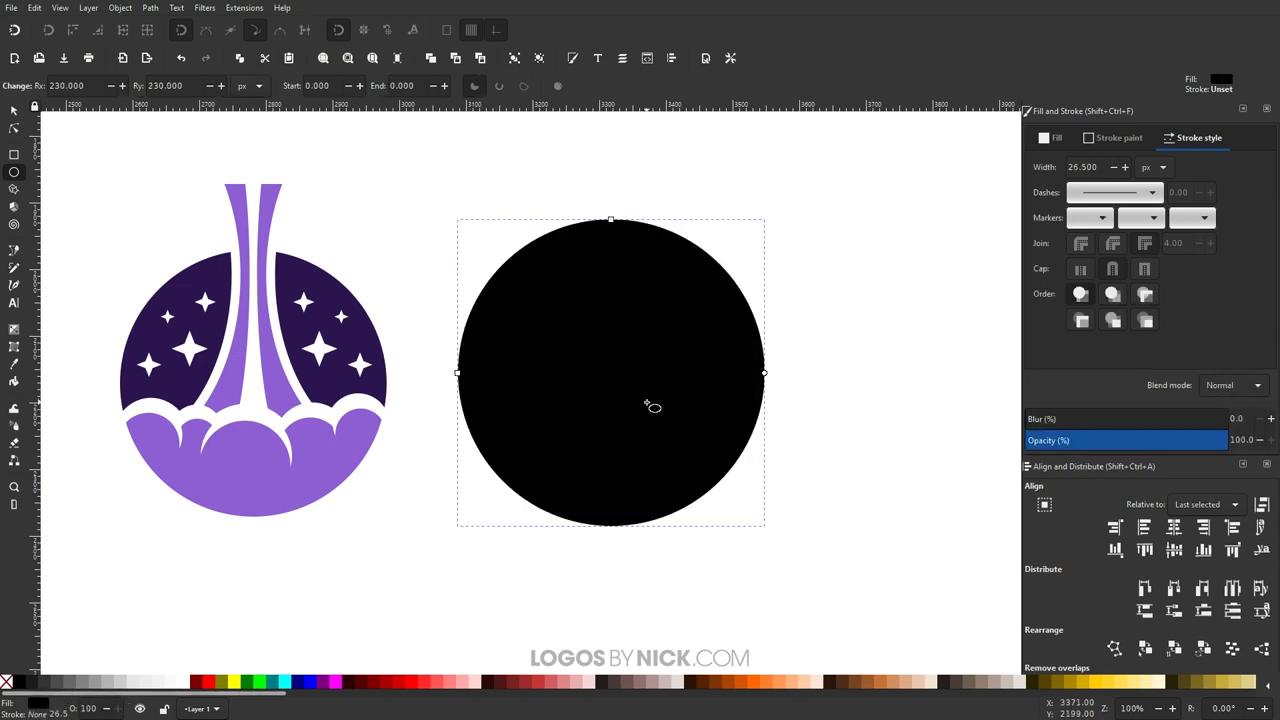
left_click(1121, 441)
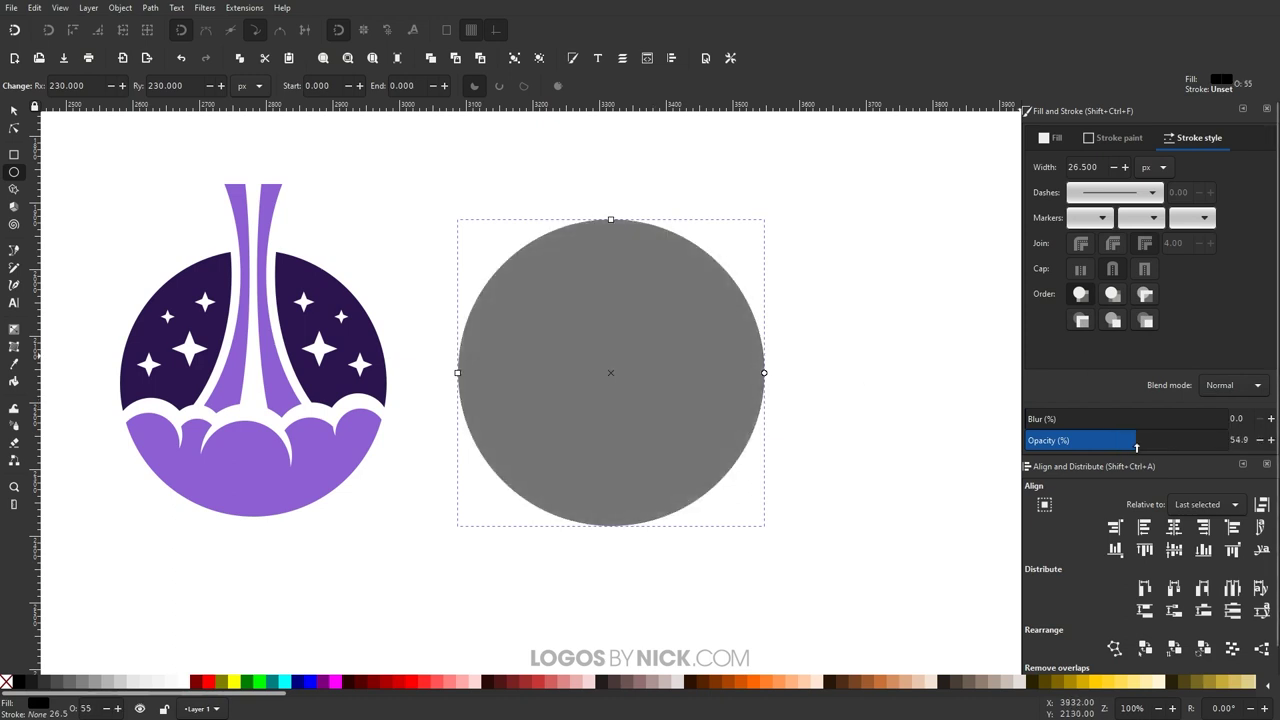
left_click(14, 111)
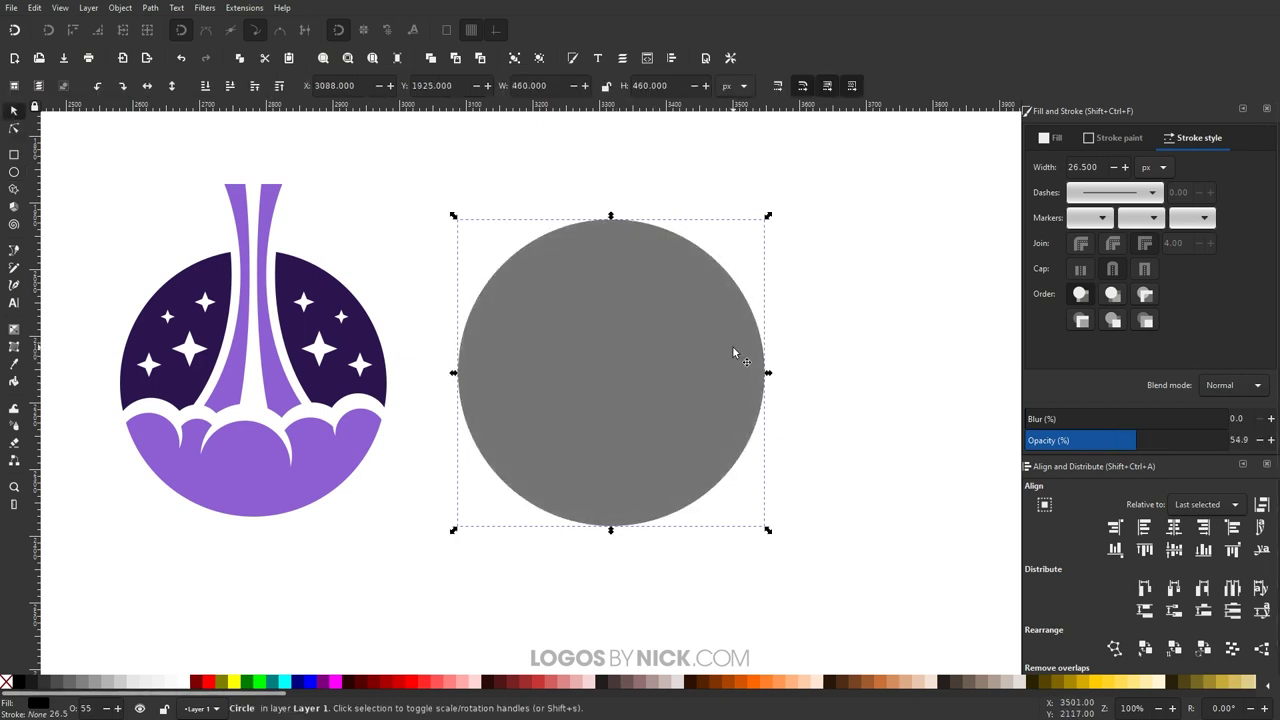
Step: Duplicate the circle, overlap the copy to the right, and intersect both into a lens shape
key("ctrl+d")
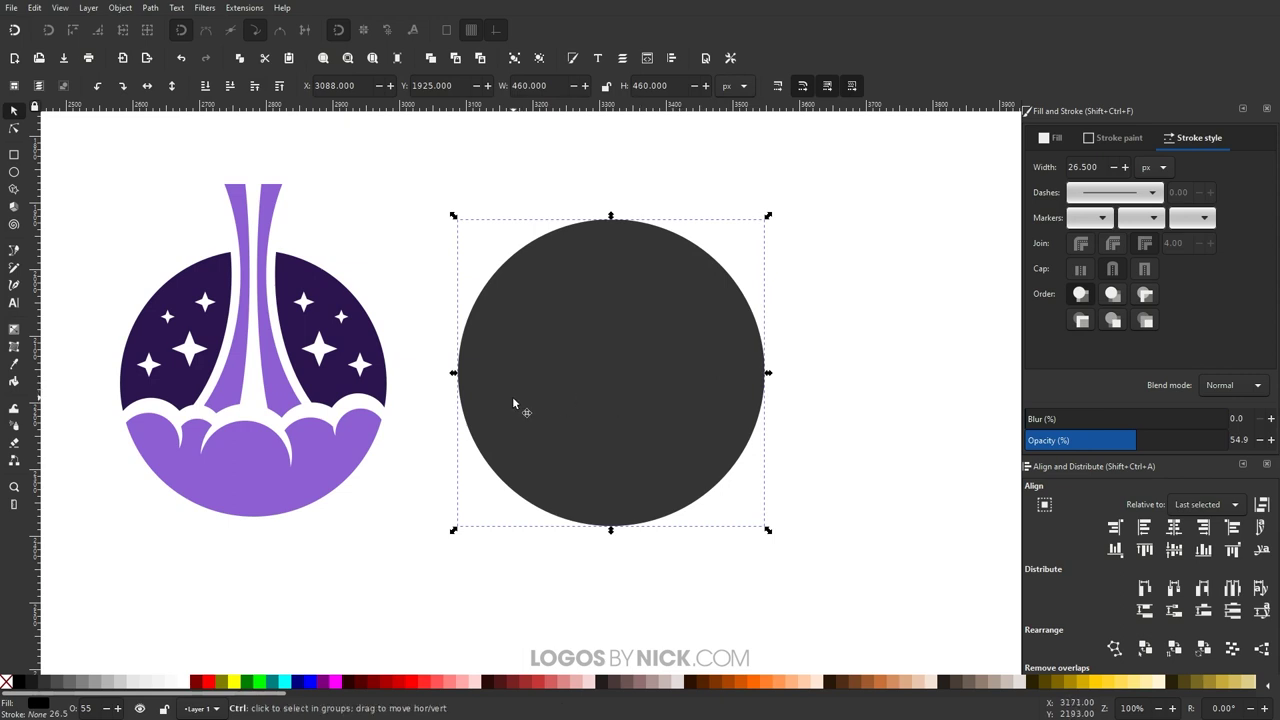
left_click_drag(513, 403, 771, 424)
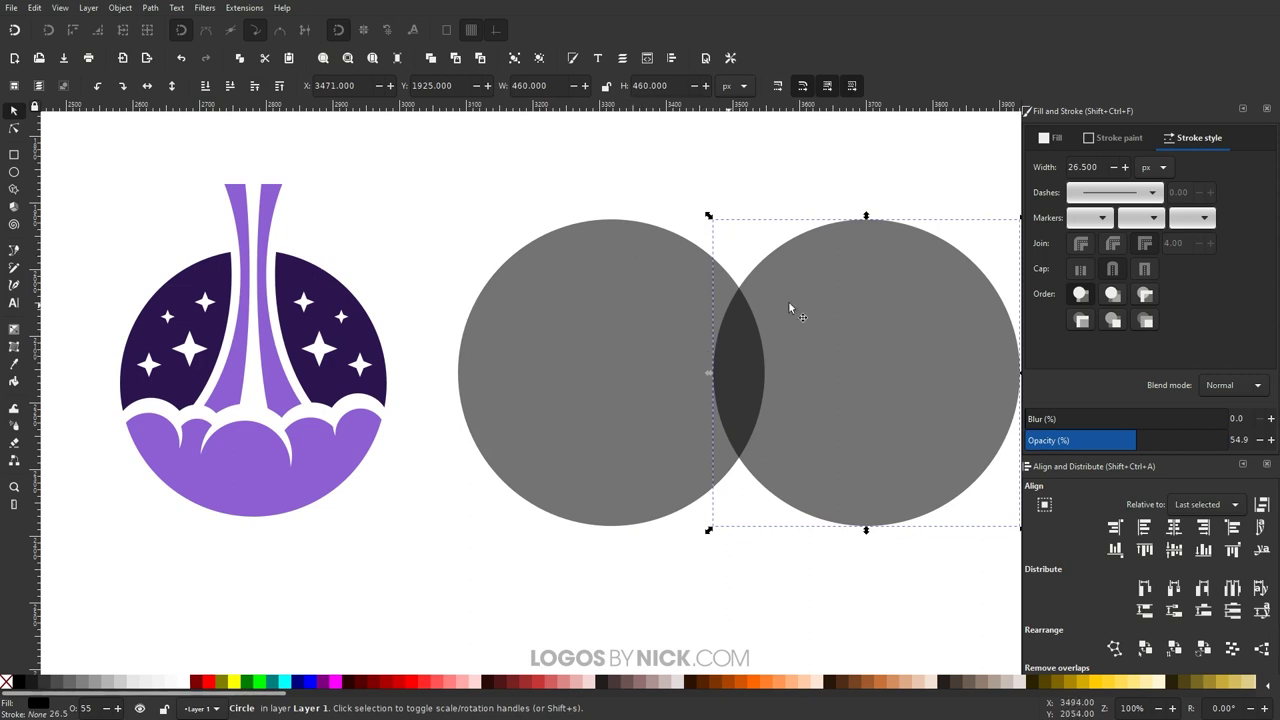
scroll(683, 402, "right", 2)
scroll(683, 402, "up", 1)
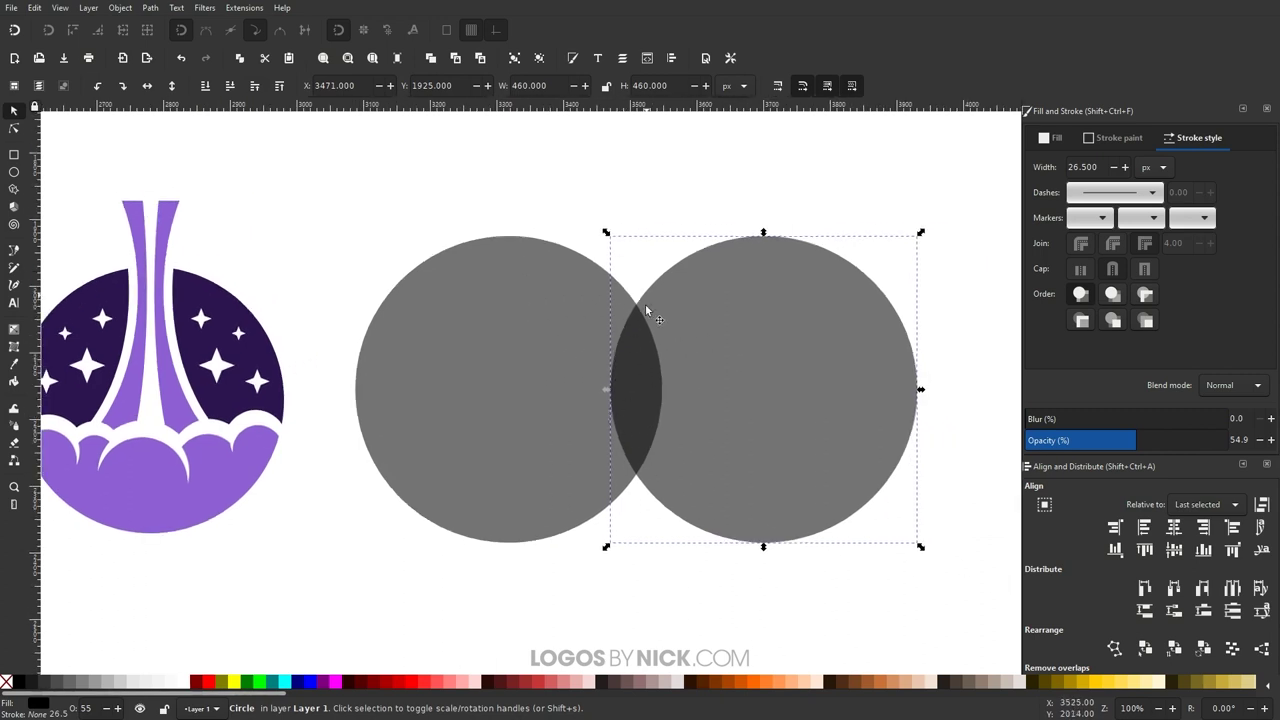
left_click_drag(977, 621, 324, 198)
left_click(152, 8)
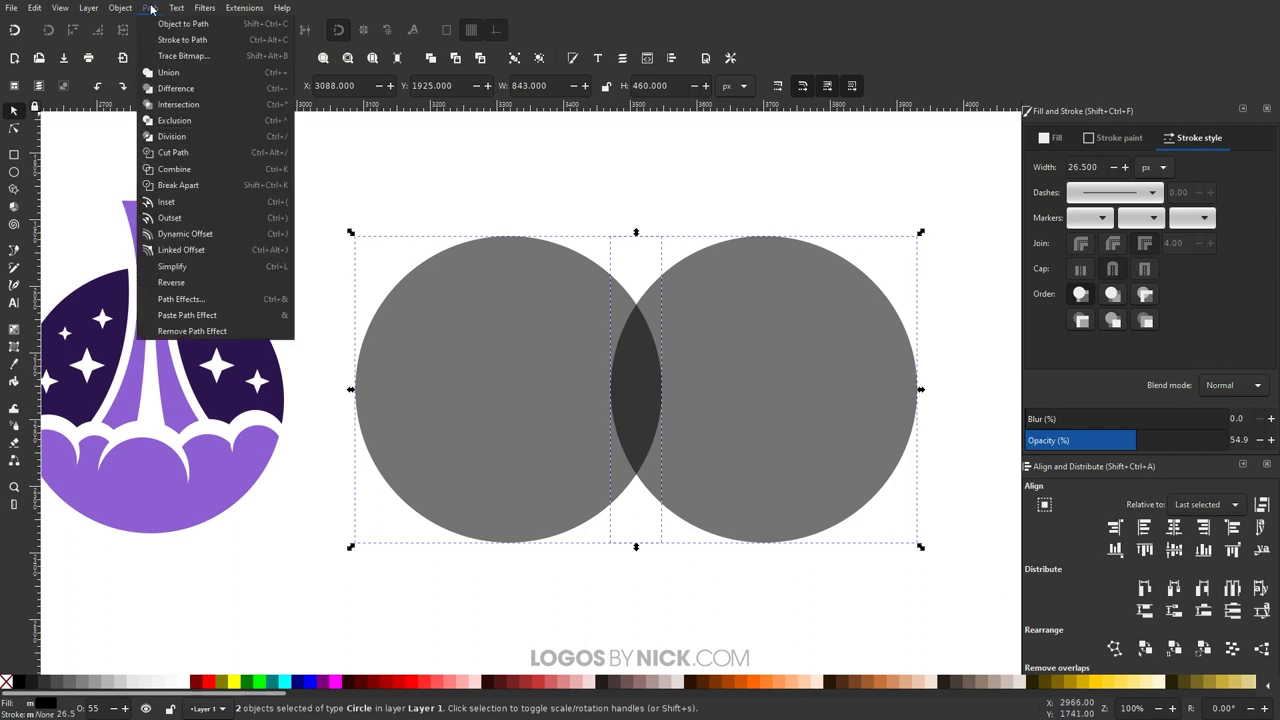
left_click(186, 112)
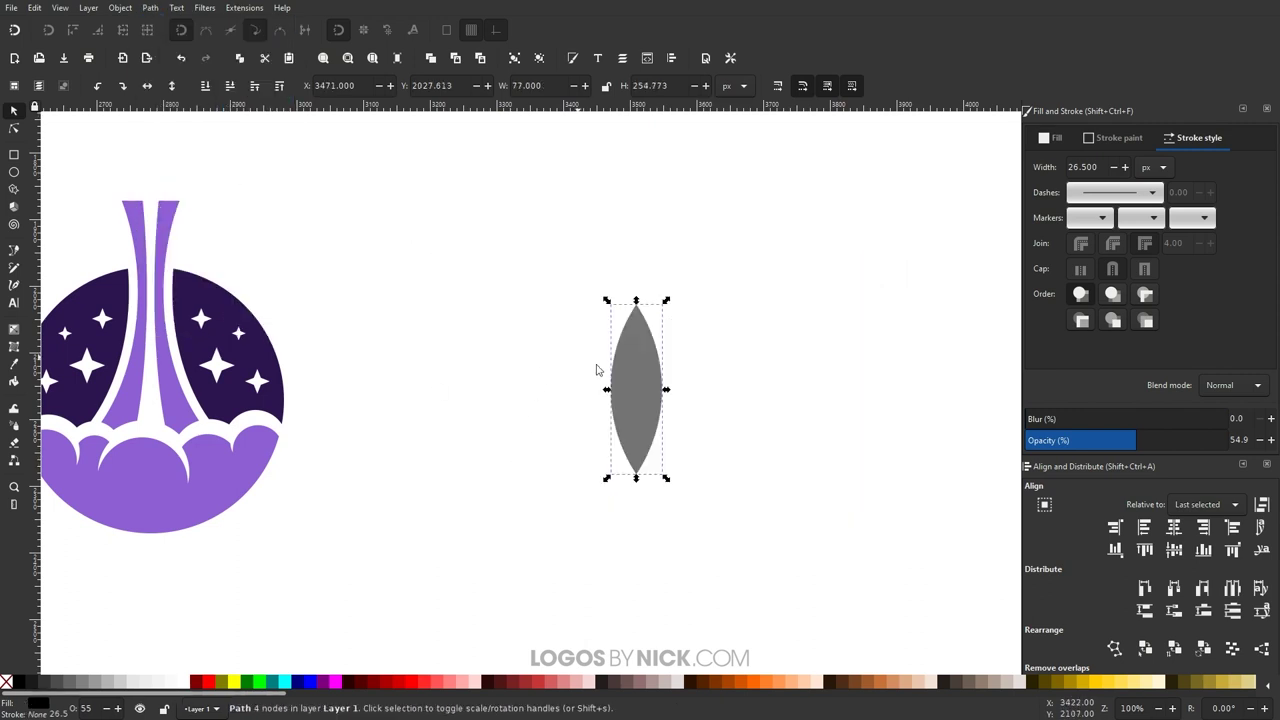
Step: Draw a grey square left of the lens and convert it to a path with Object to Path
scroll(660, 458, "up", 1)
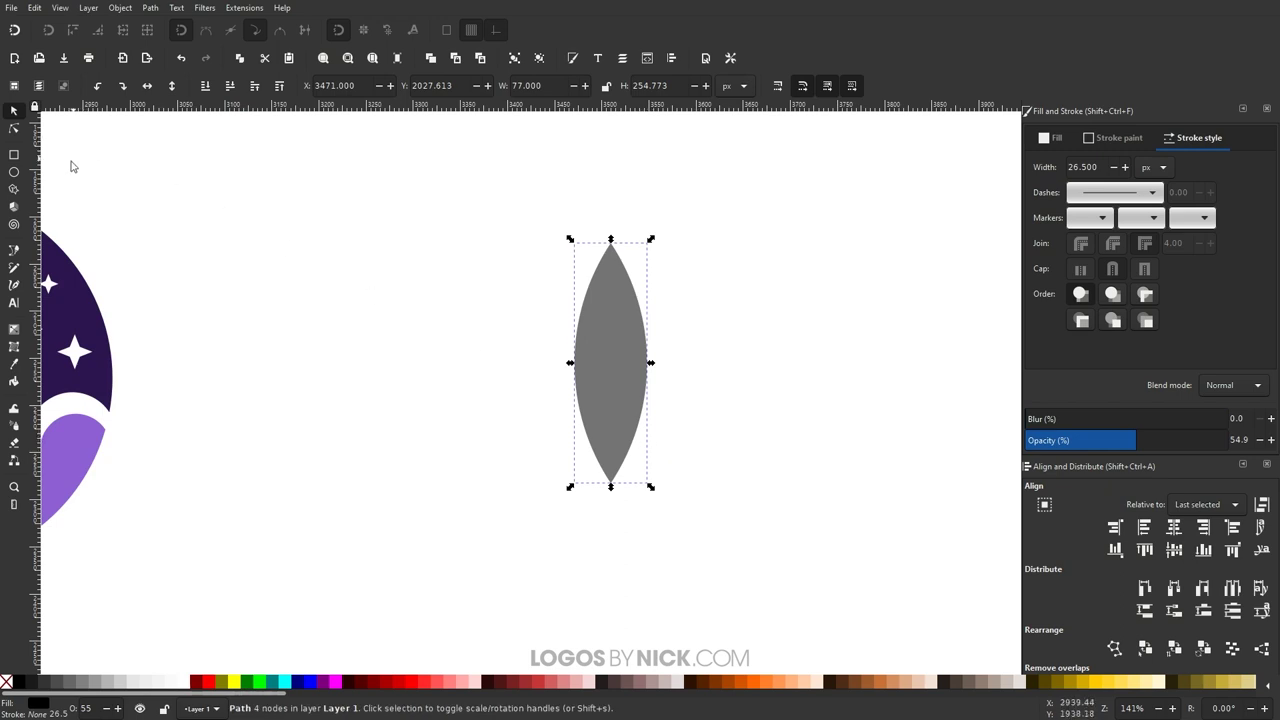
left_click(14, 156)
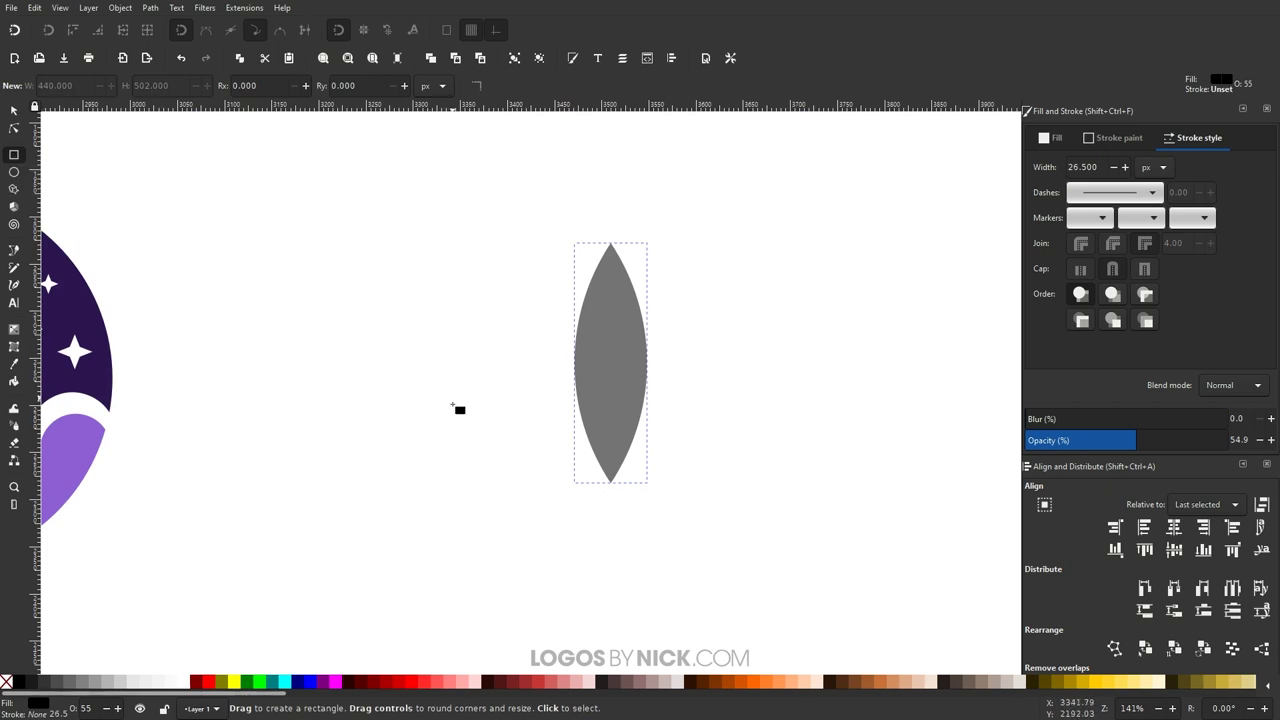
left_click_drag(380, 354, 452, 431)
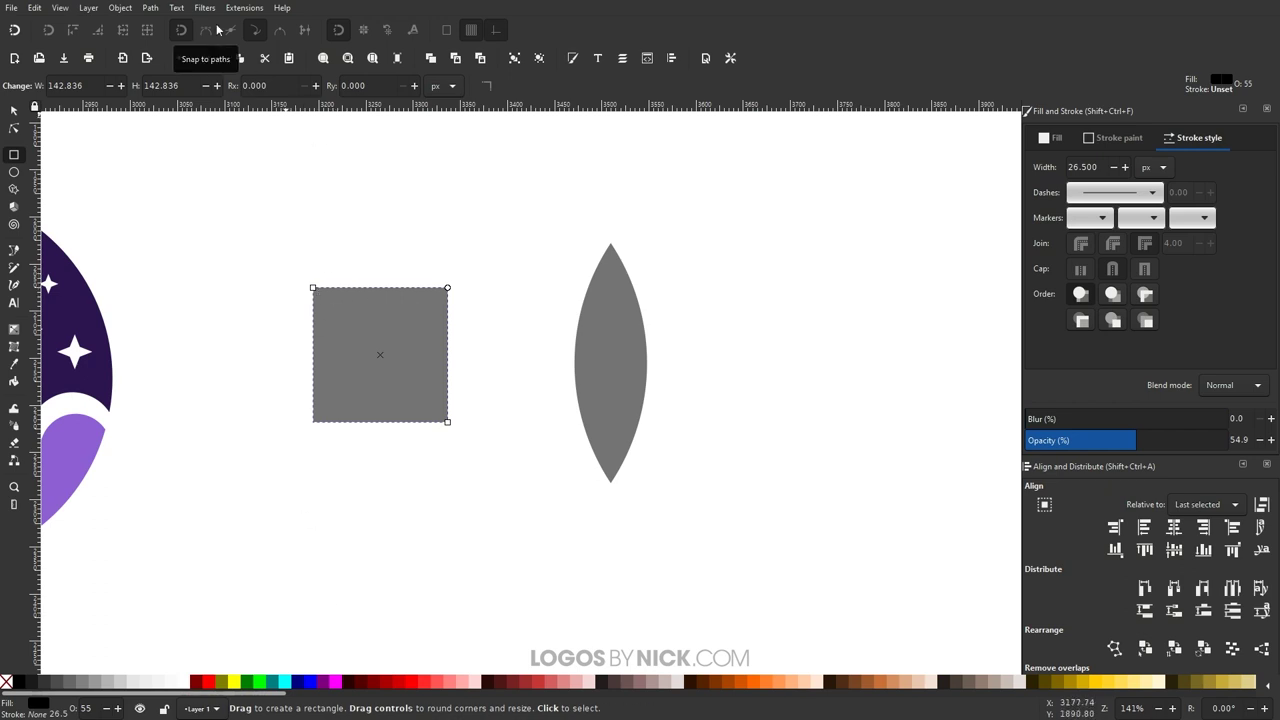
left_click(150, 7)
left_click(175, 23)
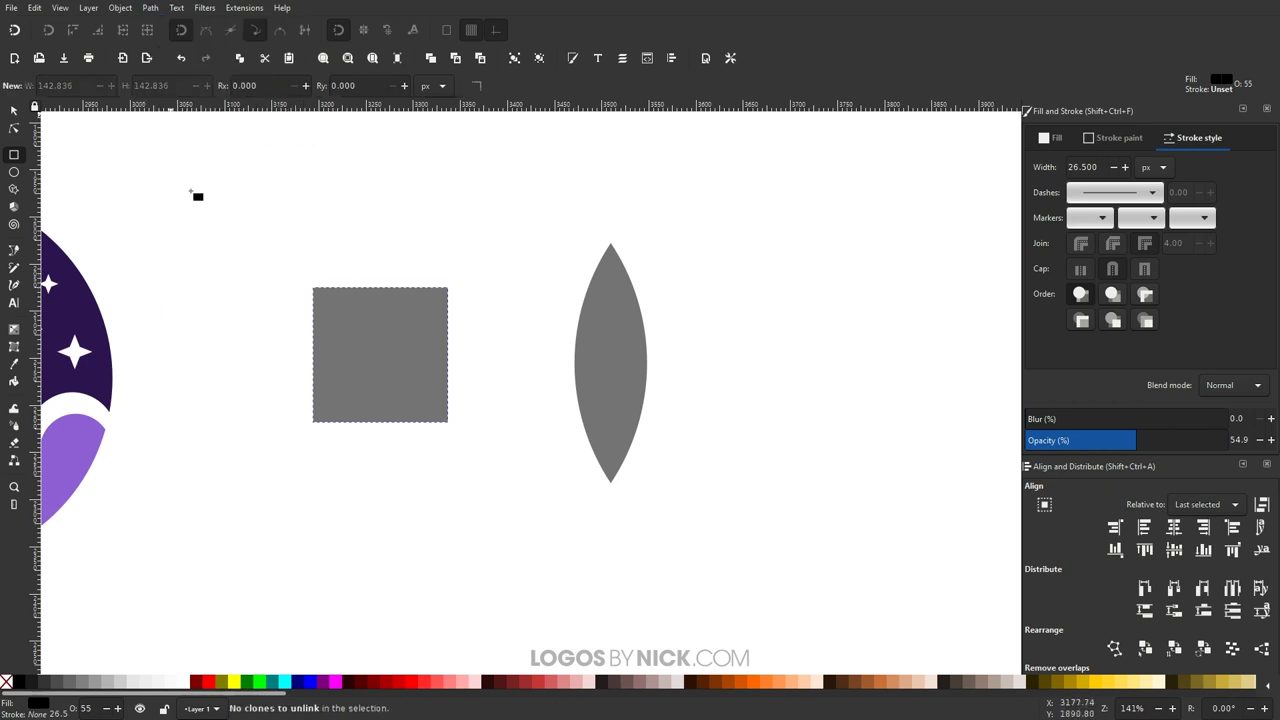
Step: Delete the square's bottom-right node and make all nodes corners, forming a right triangle
left_click(14, 129)
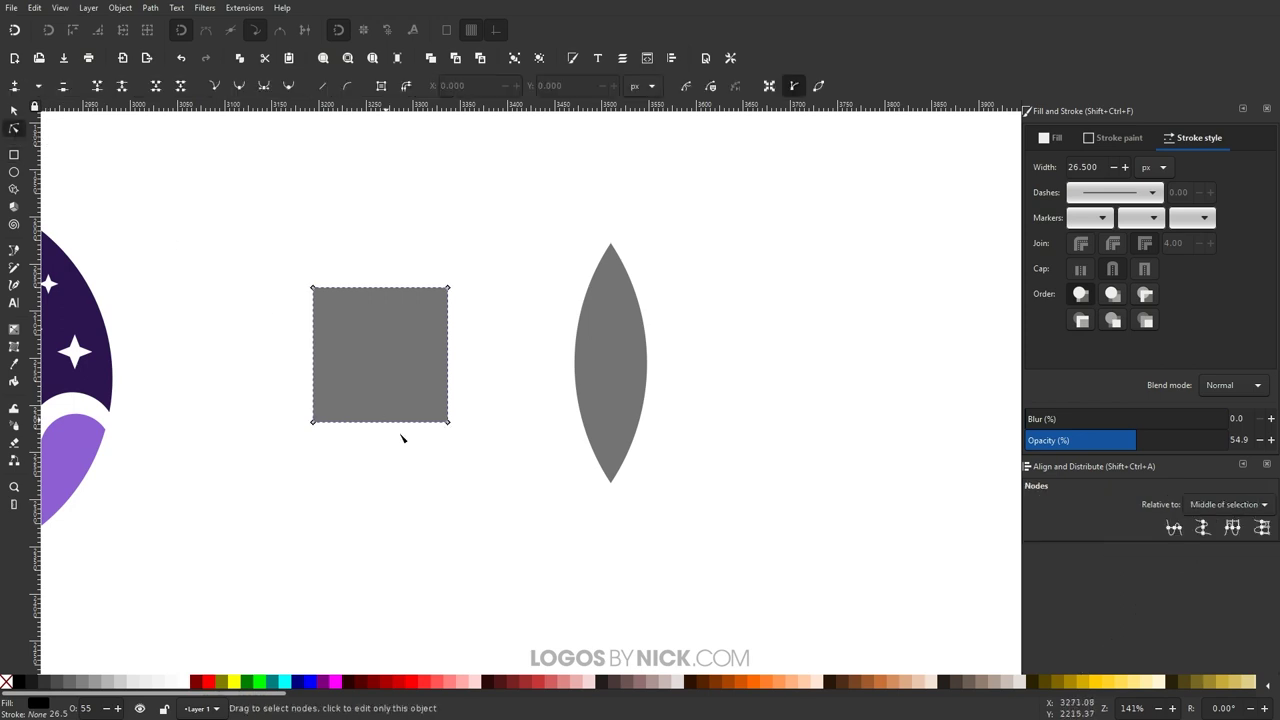
left_click_drag(499, 503, 409, 367)
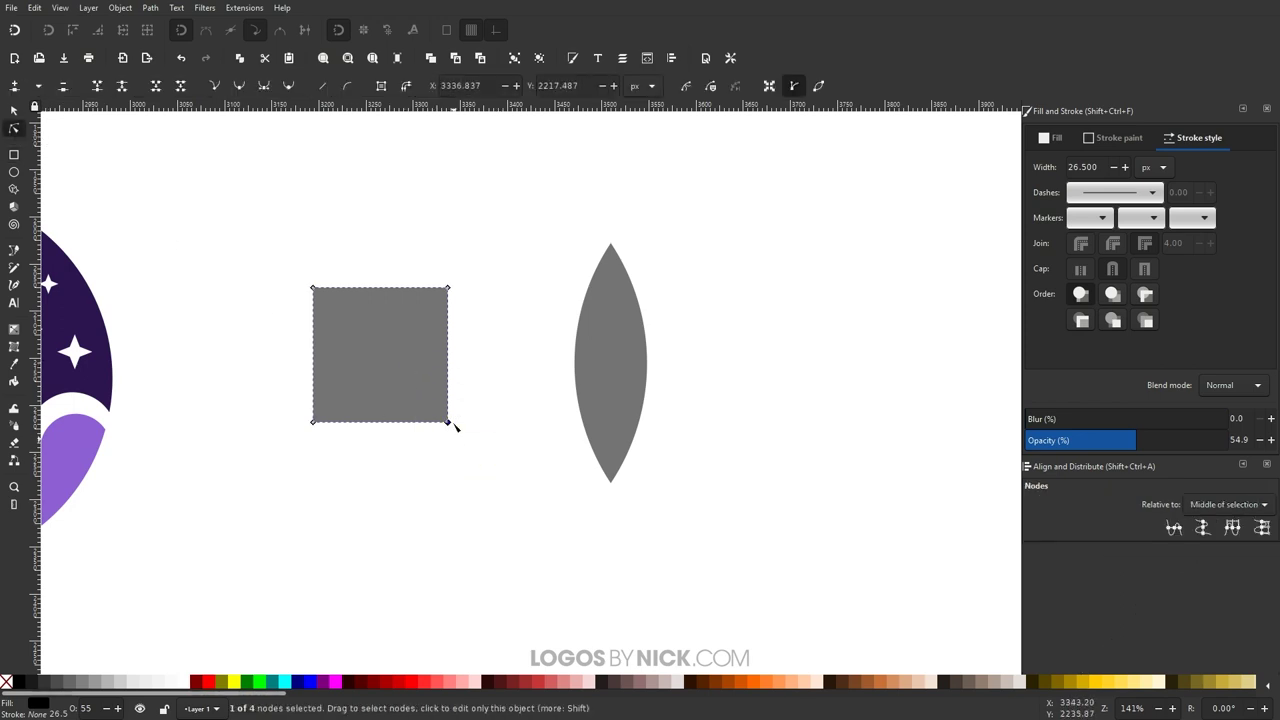
key("shift+s")
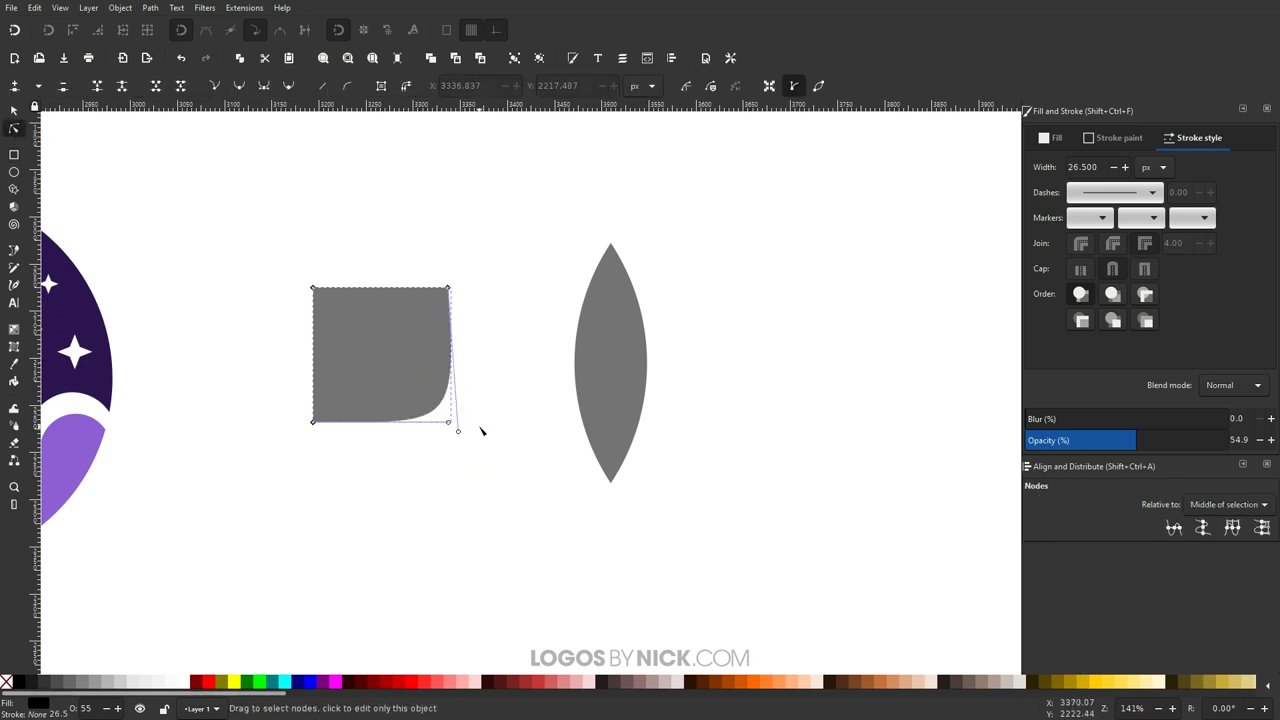
left_click_drag(524, 518, 251, 200)
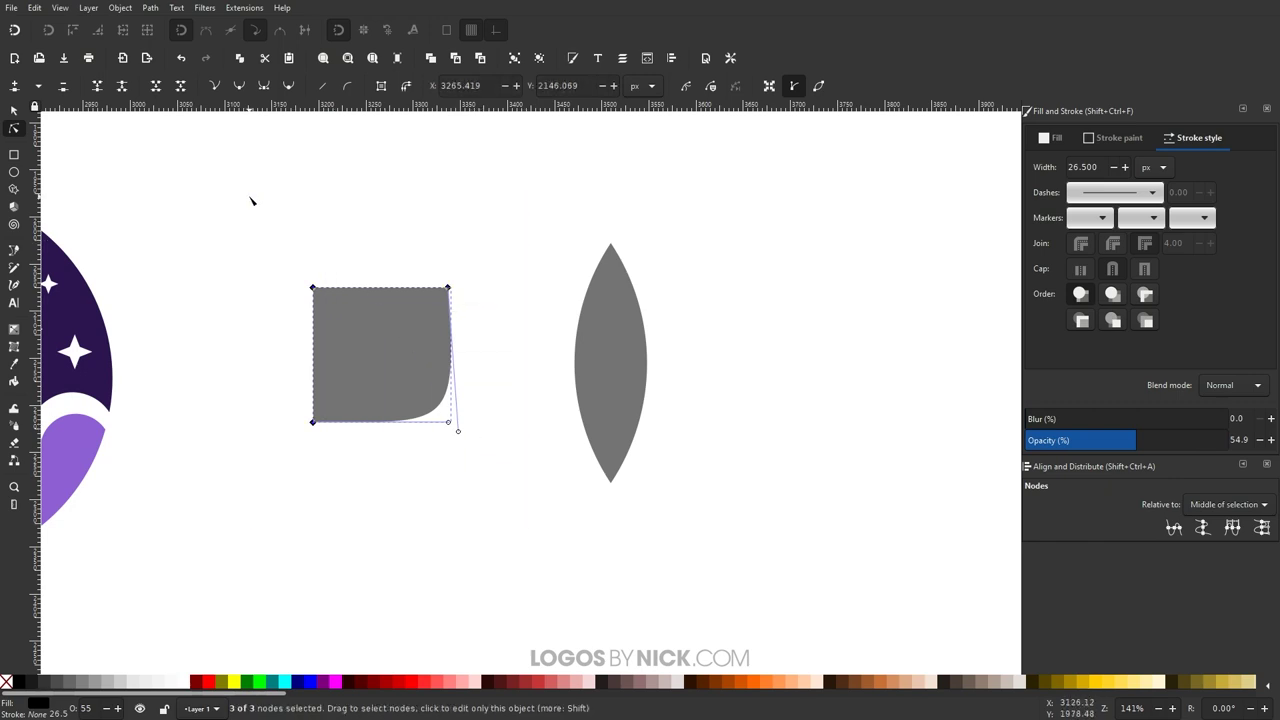
left_click(216, 88)
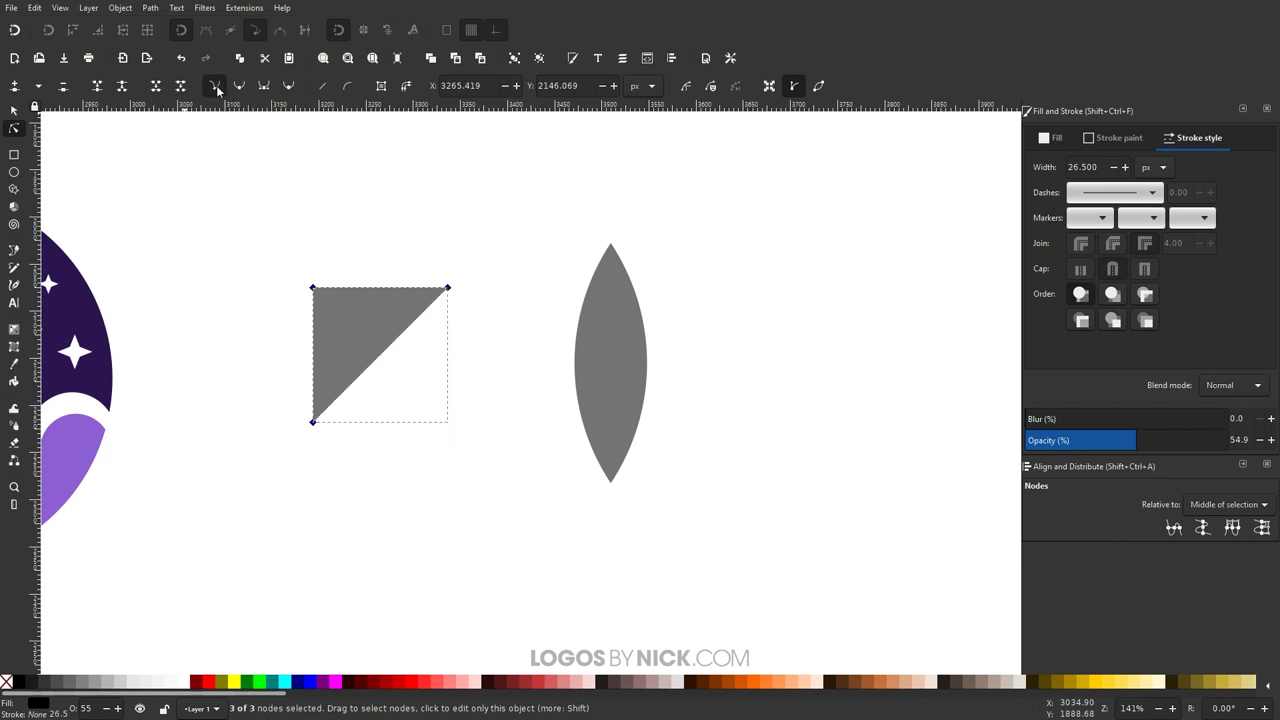
left_click(14, 111)
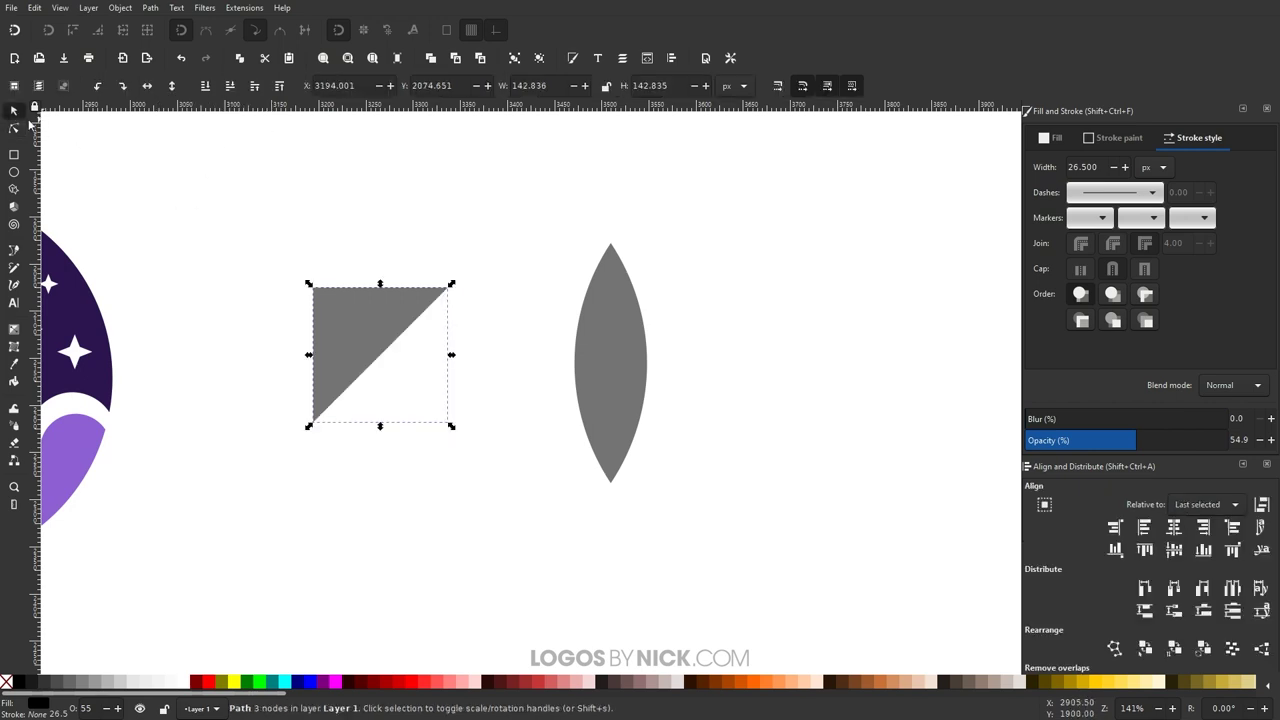
Step: Rotate the triangle to point left, scale it to about 73 × 147 px against the lens's left edge
left_click(385, 311)
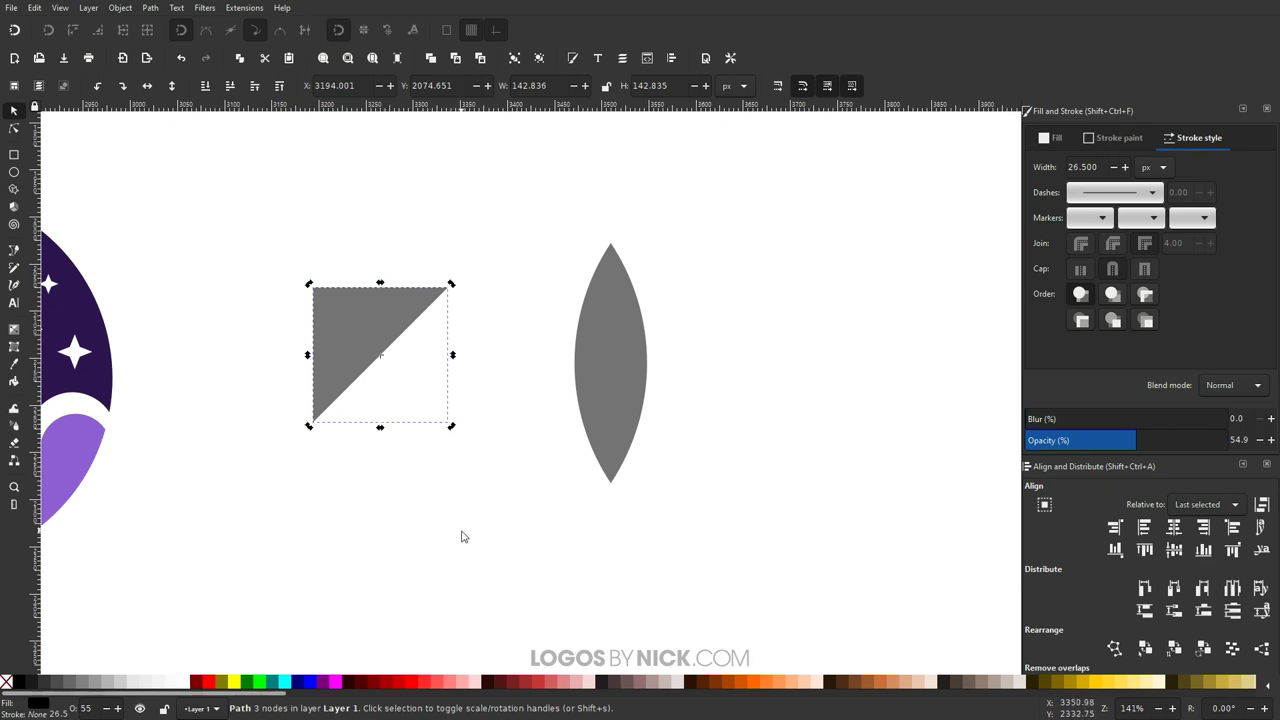
left_click_drag(451, 427, 455, 364)
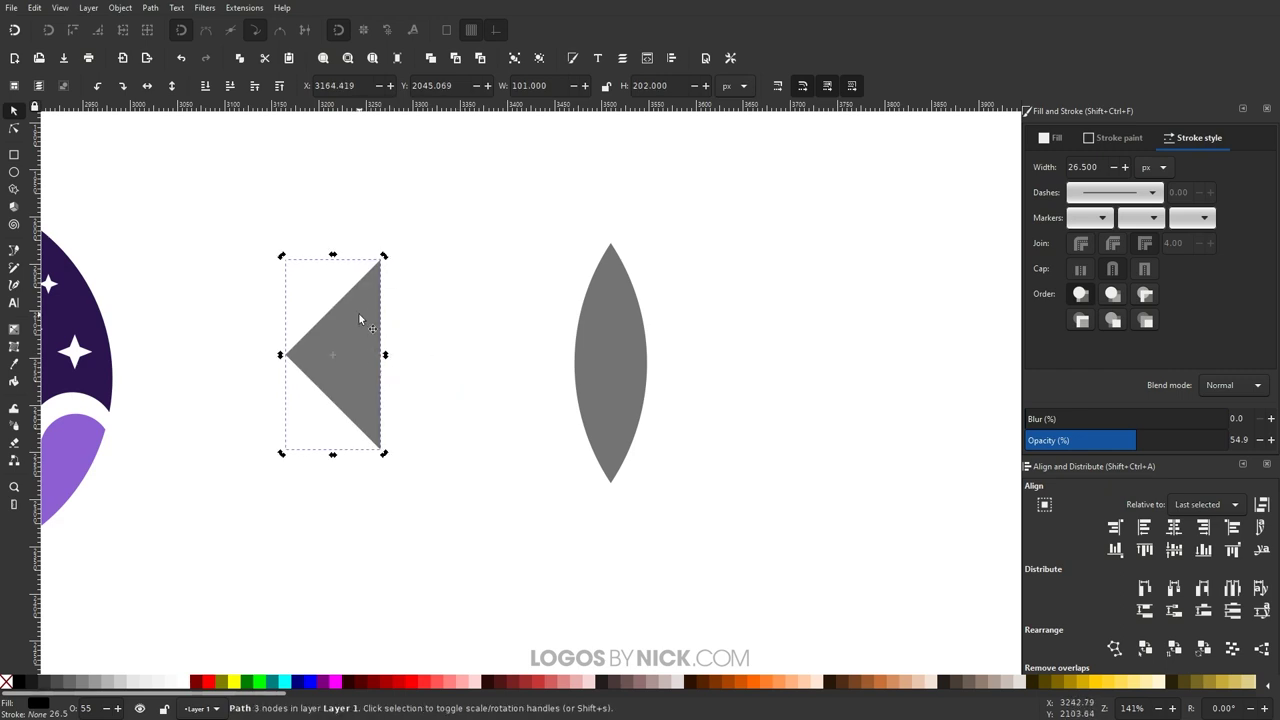
left_click_drag(360, 320, 564, 384)
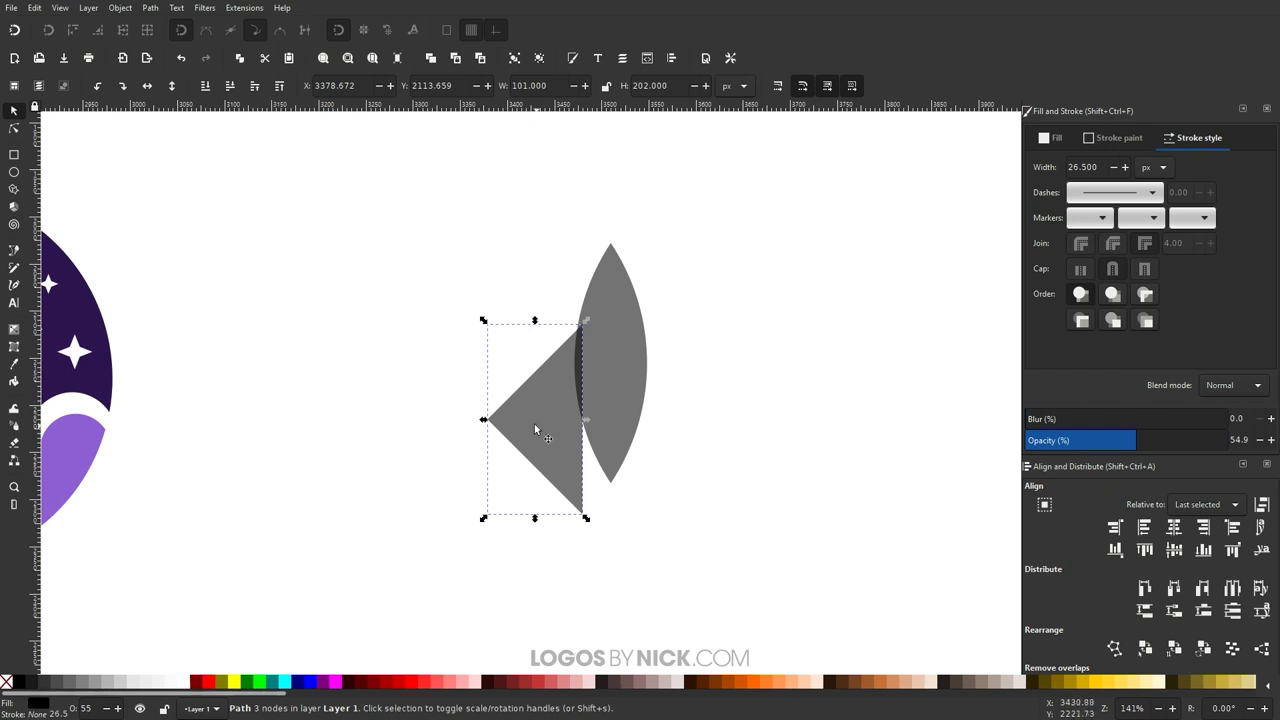
mouse_move(586, 519)
left_mouse_down()
mouse_move(551, 457)
mouse_move(563, 423)
mouse_move(597, 497)
left_mouse_up()
left_click_drag(561, 440, 555, 429)
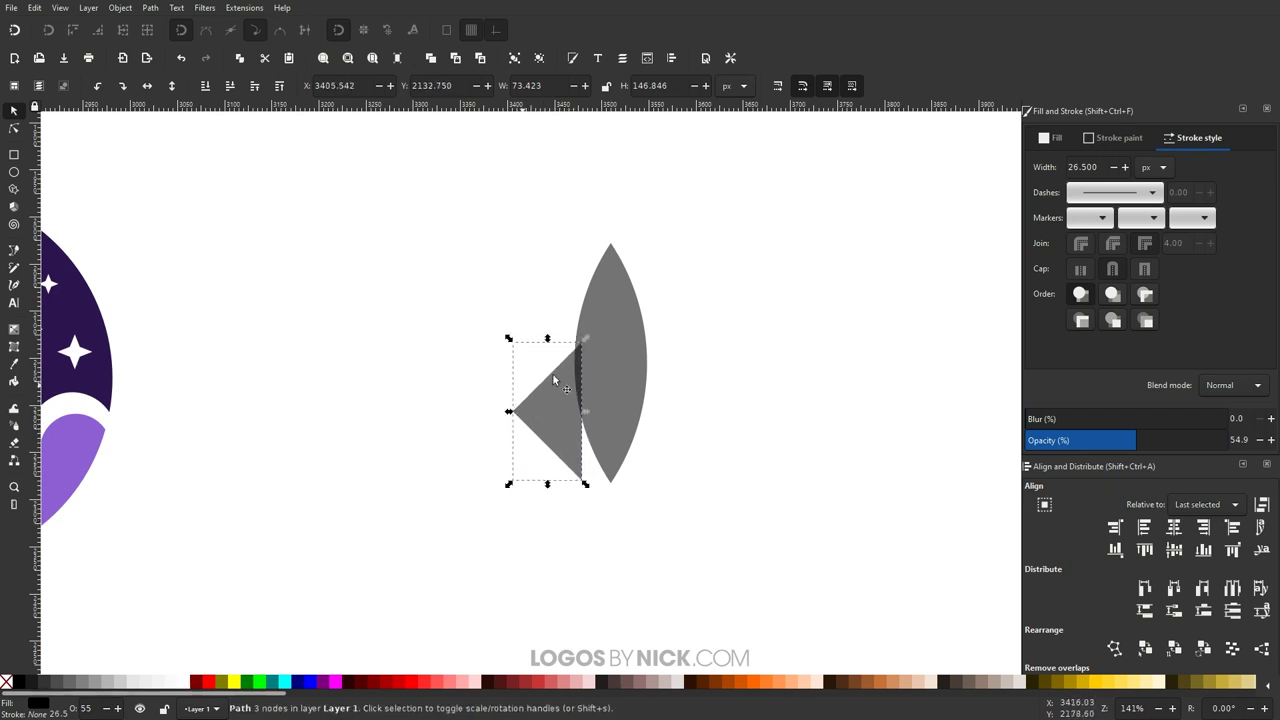
Step: Drag the triangle's left, top and bottom nodes into a 63 × 140 px slanted fin overlapping the lens
left_click(14, 129)
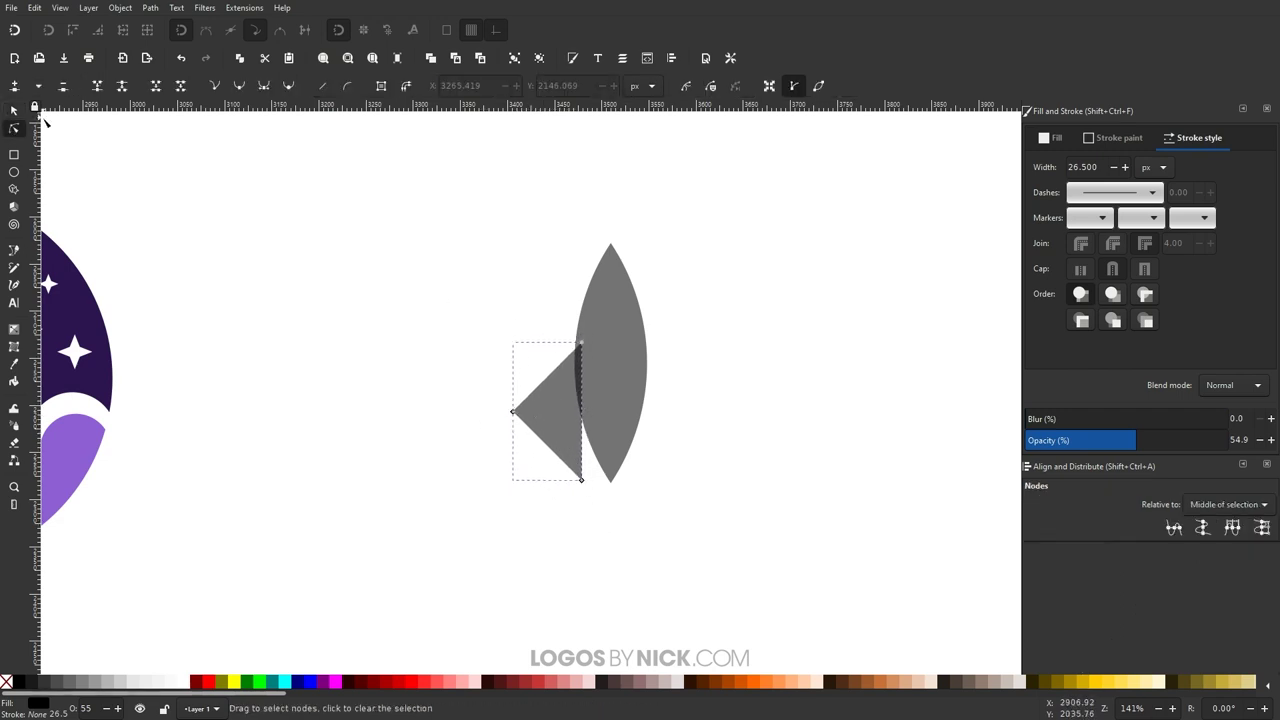
left_click_drag(514, 413, 533, 380)
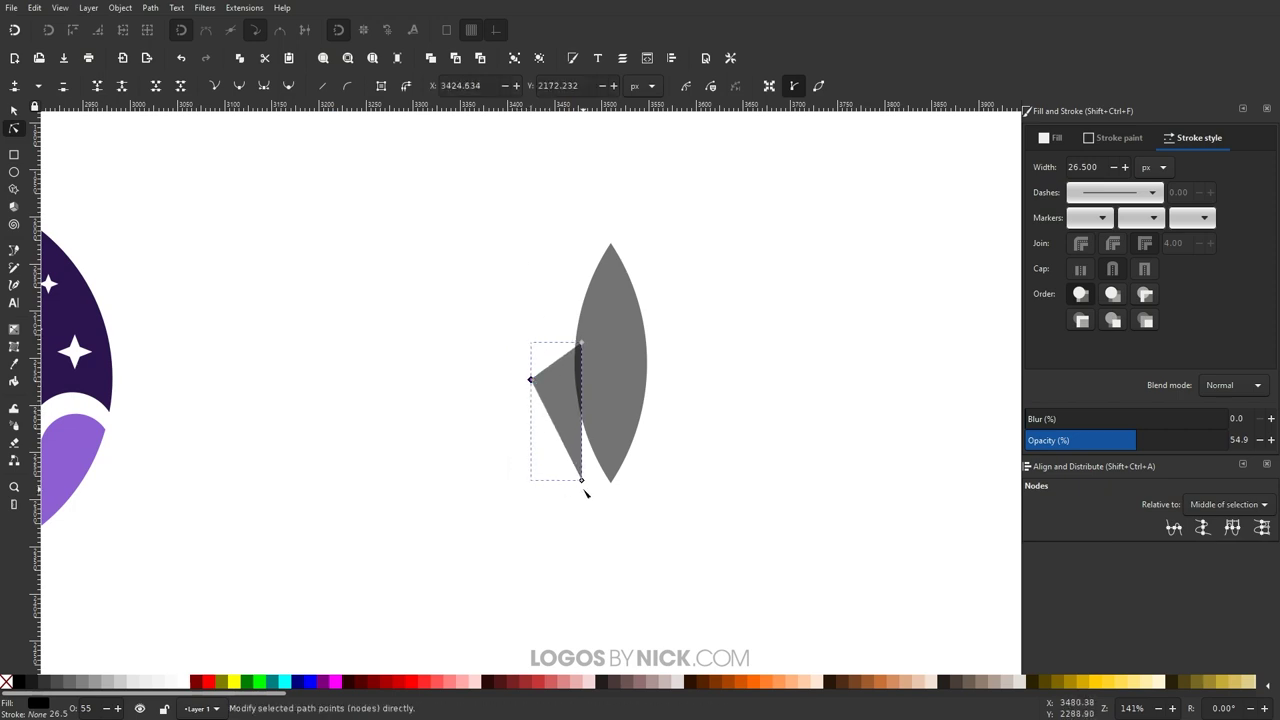
left_click_drag(581, 480, 562, 484)
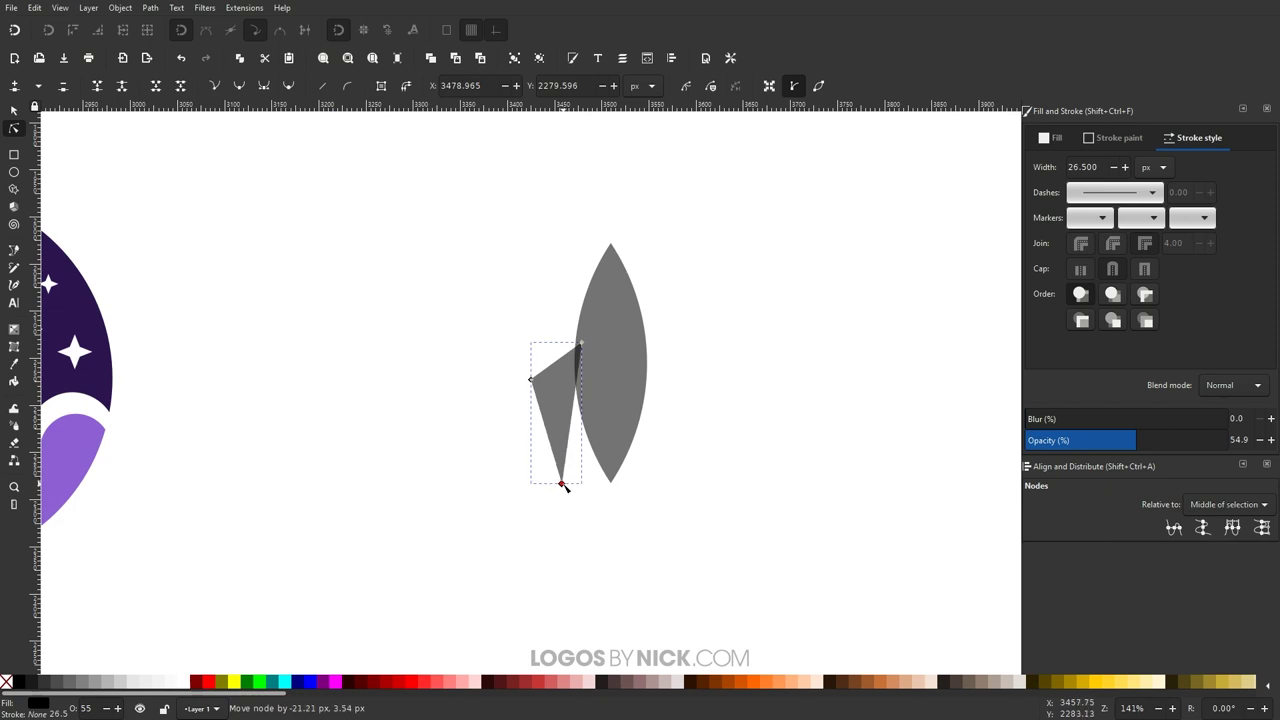
left_click_drag(581, 343, 592, 366)
mouse_move(561, 485)
left_mouse_down()
mouse_move(563, 465)
mouse_move(563, 497)
mouse_move(560, 487)
left_mouse_up()
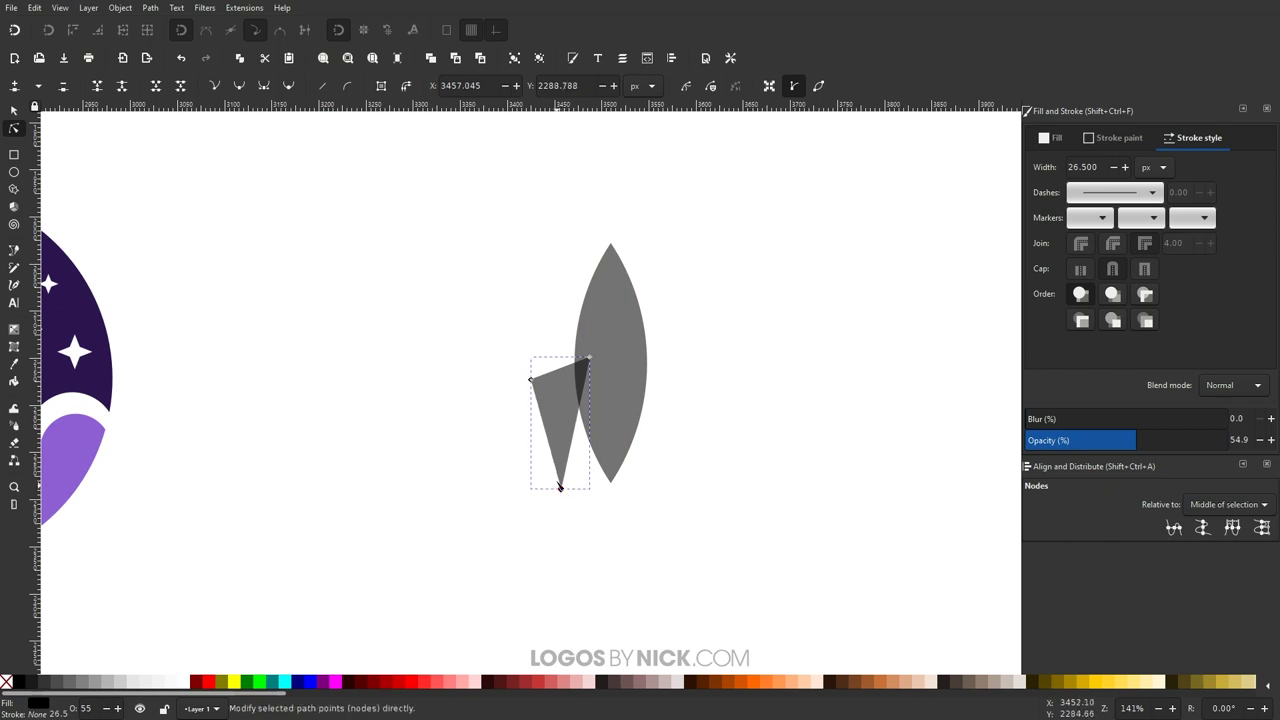
left_click(14, 111)
left_click_drag(555, 412, 563, 437)
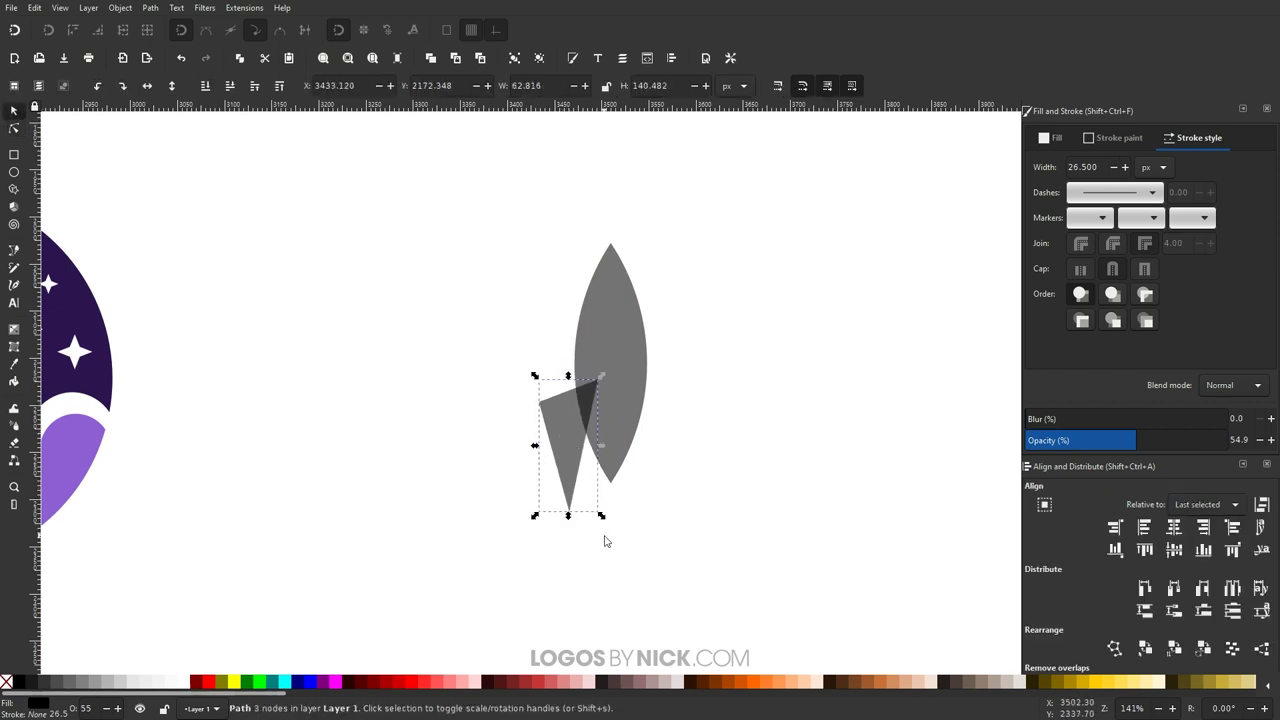
Step: Duplicate the fin, flip it horizontally, move it right of the lens, and union both fins
key("ctrl")
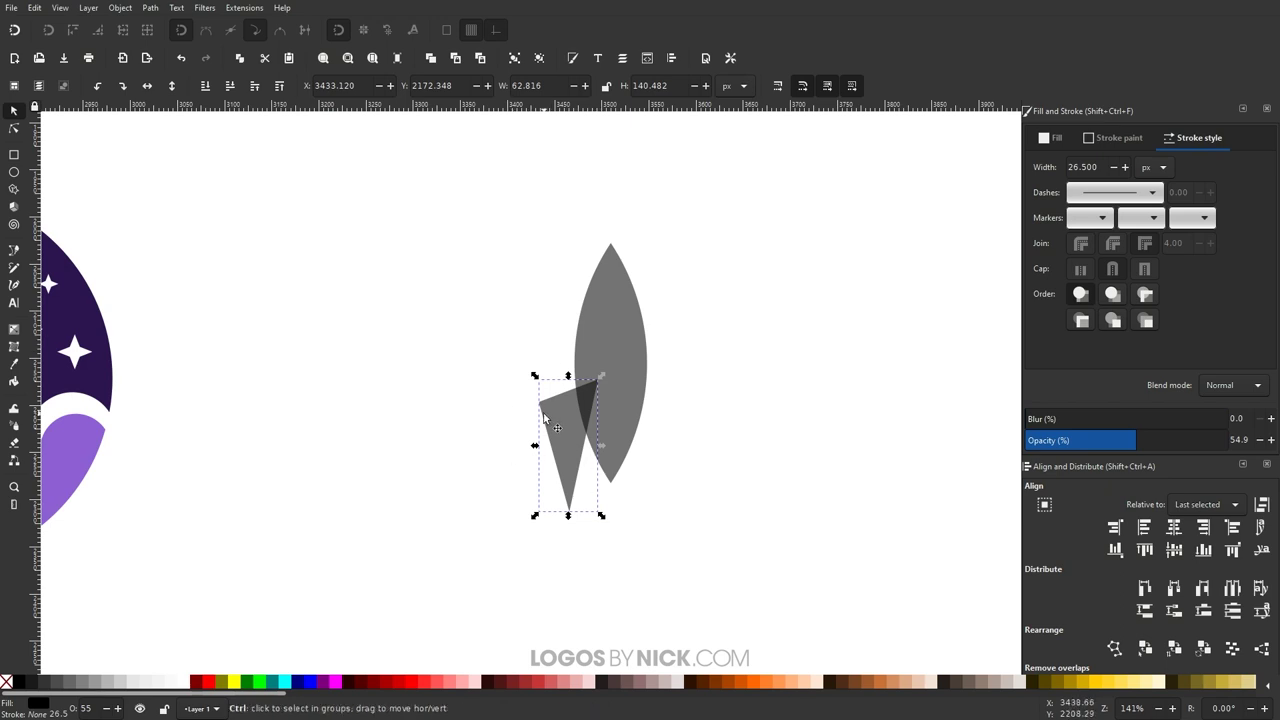
left_click(546, 420, "ctrl")
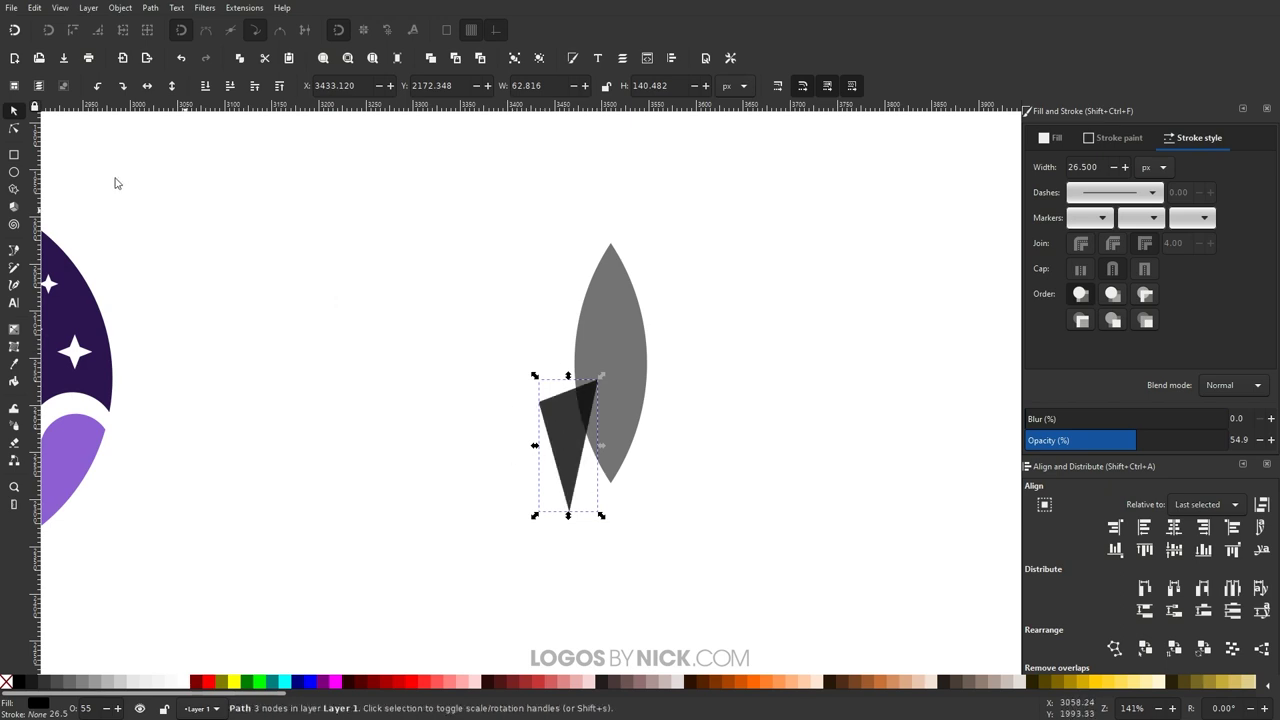
left_click(146, 87)
left_click_drag(555, 411, 645, 411)
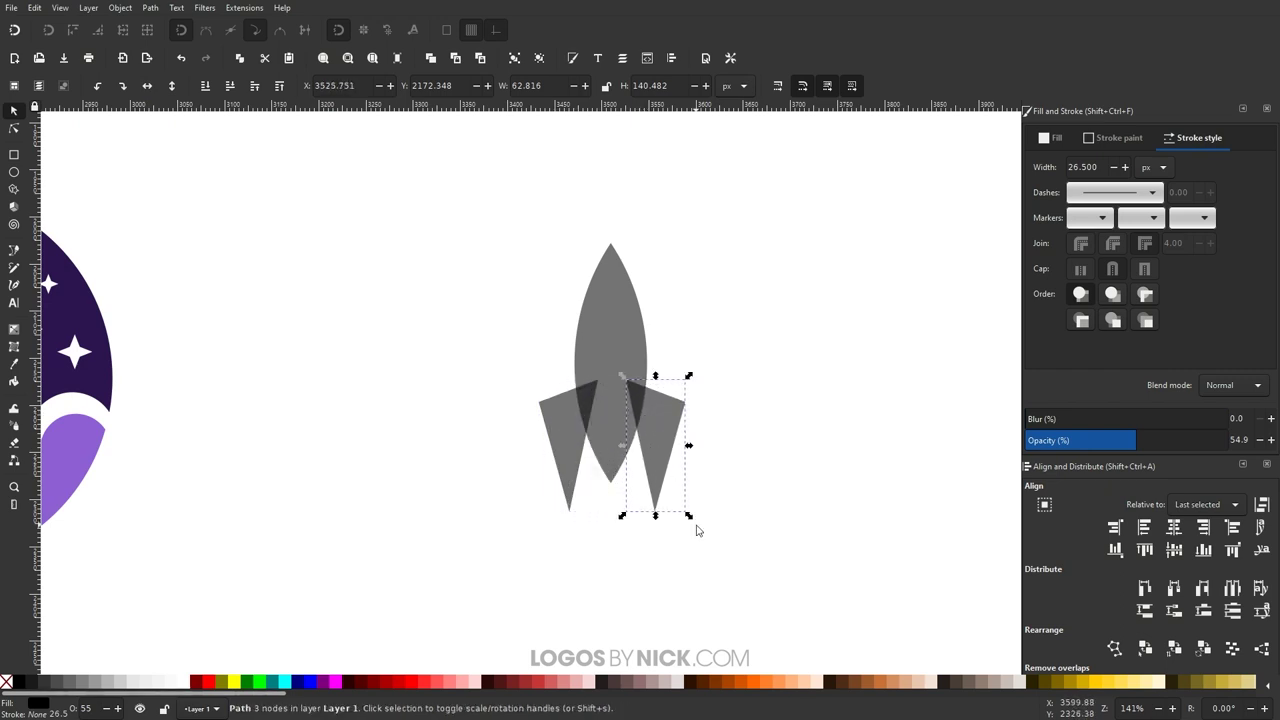
left_click(567, 429, "shift")
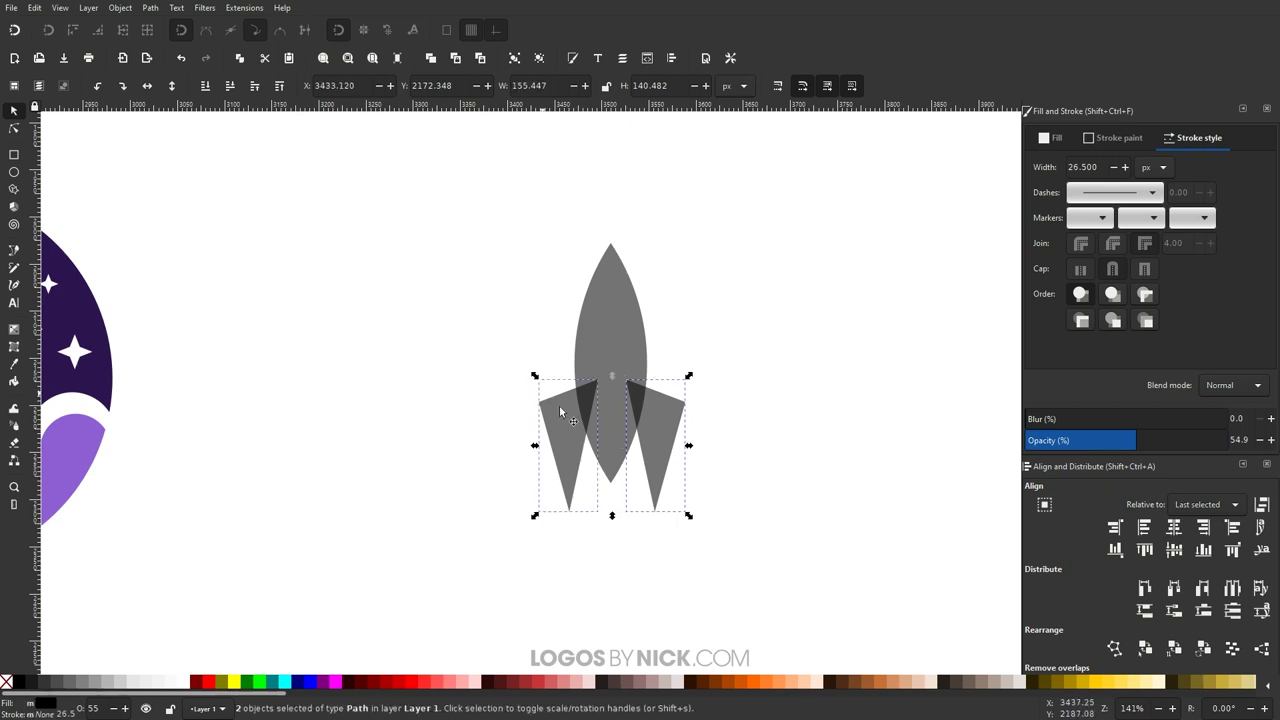
left_click(152, 8)
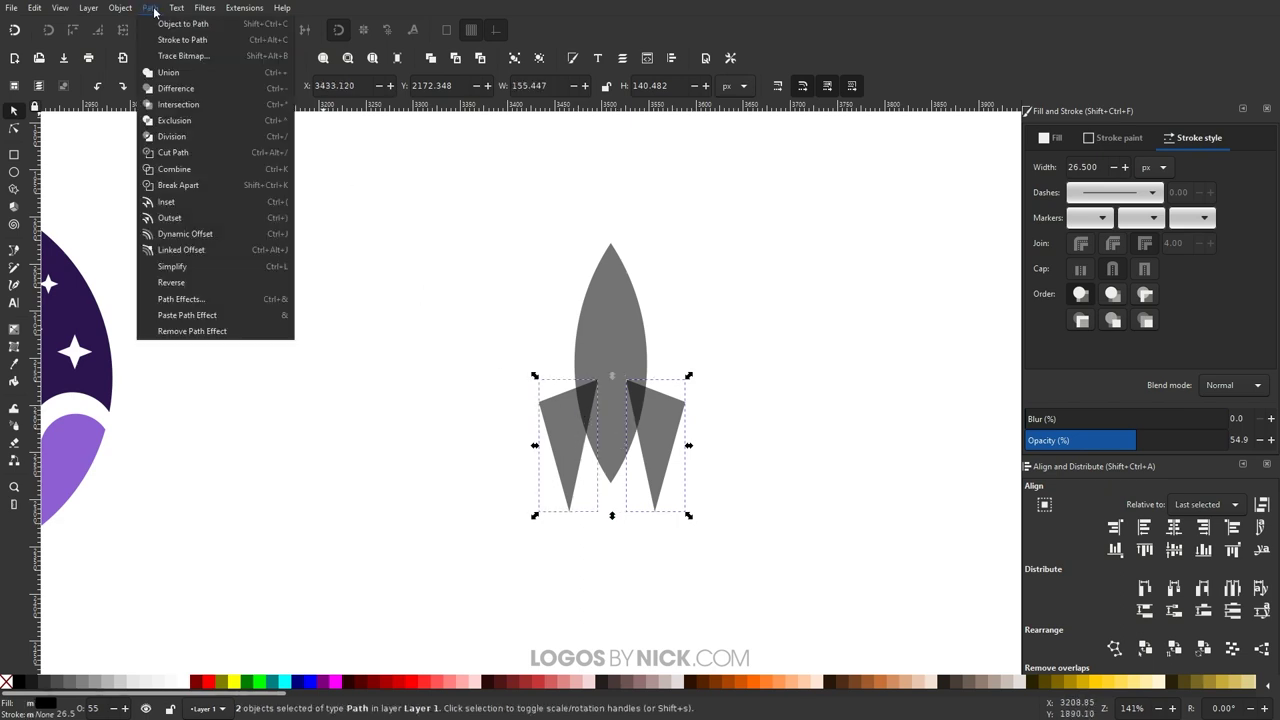
left_click(165, 77)
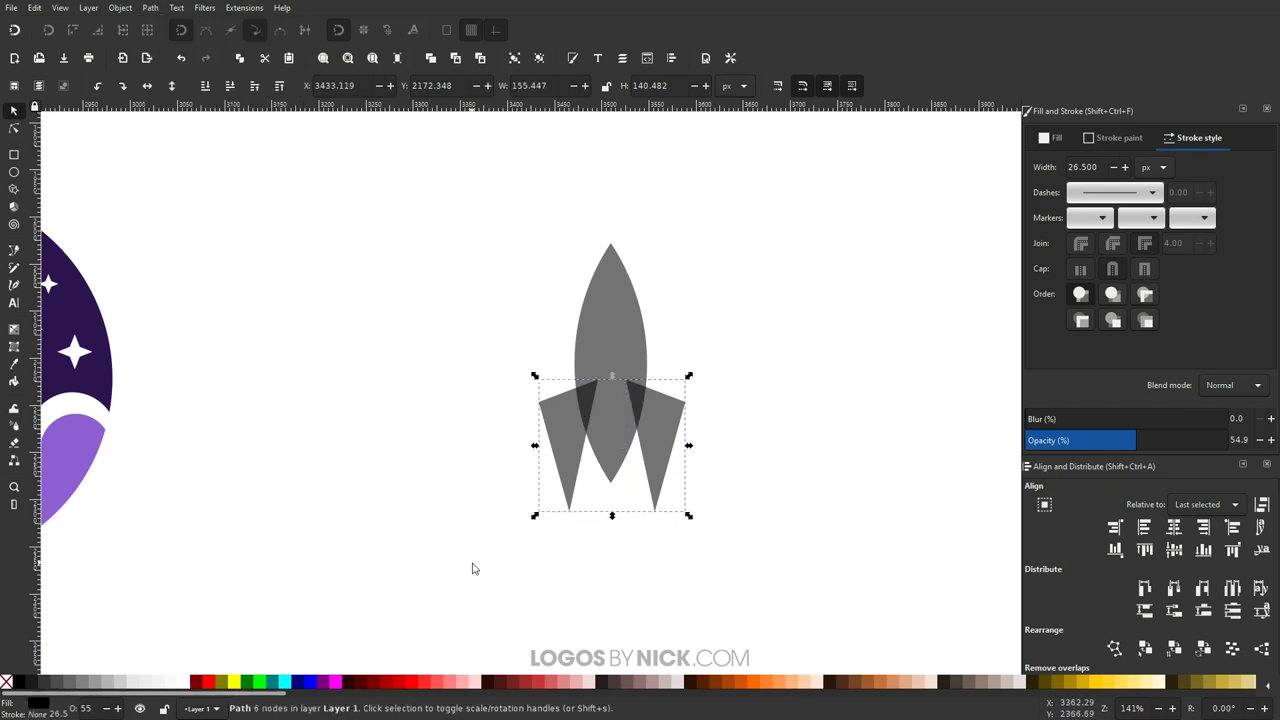
Step: Centre the fins on the lens's vertical axis and union them into one 155 × 285 px rocket
left_click(609, 312, "shift")
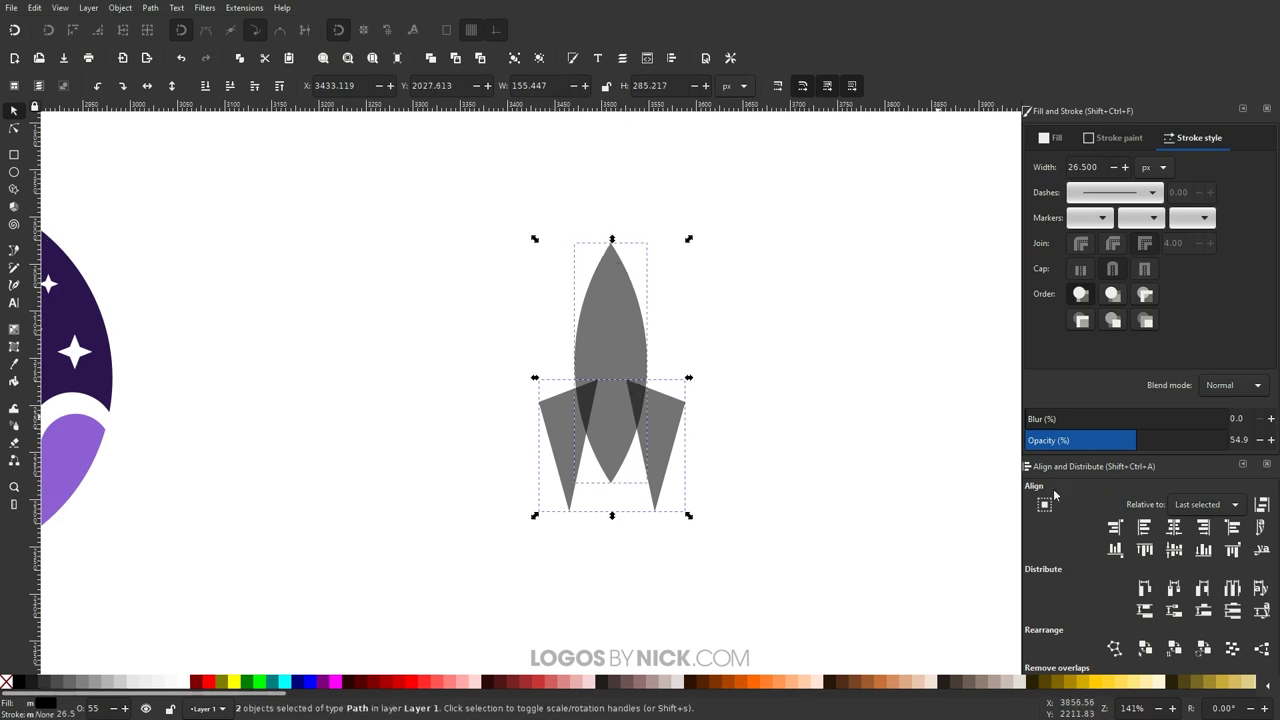
left_click(1181, 529)
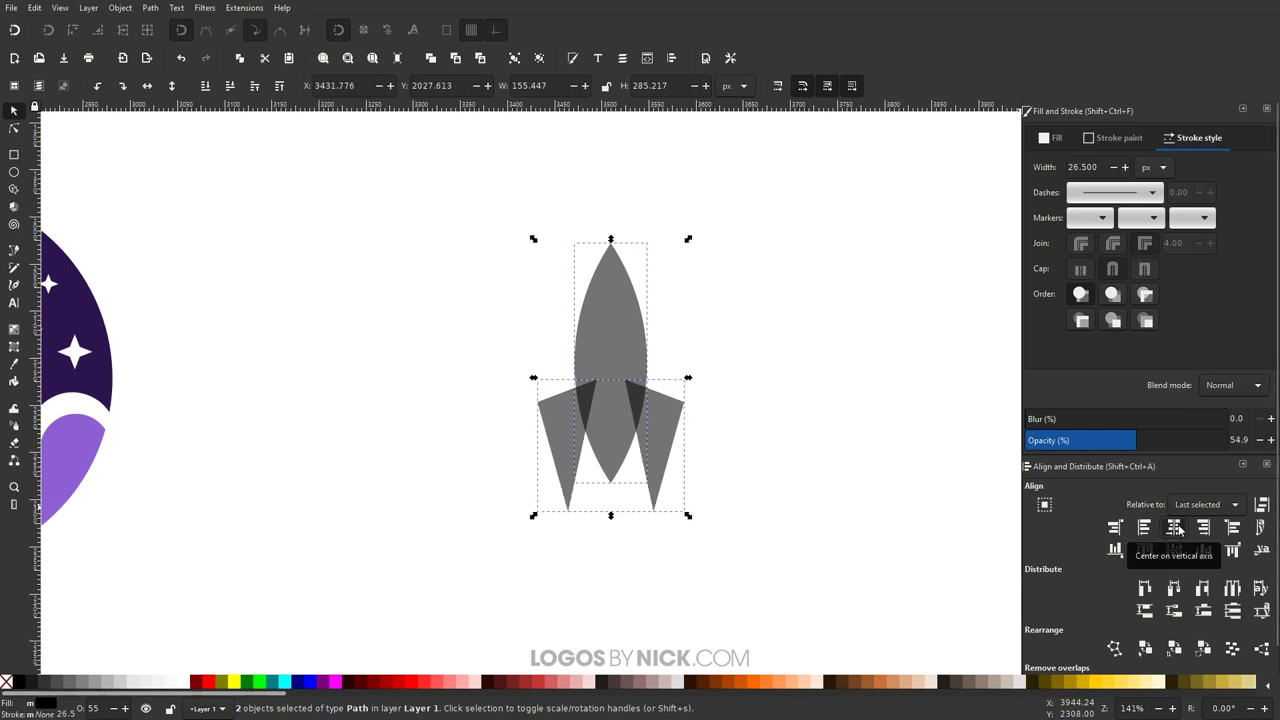
left_click(148, 9)
left_click(168, 73)
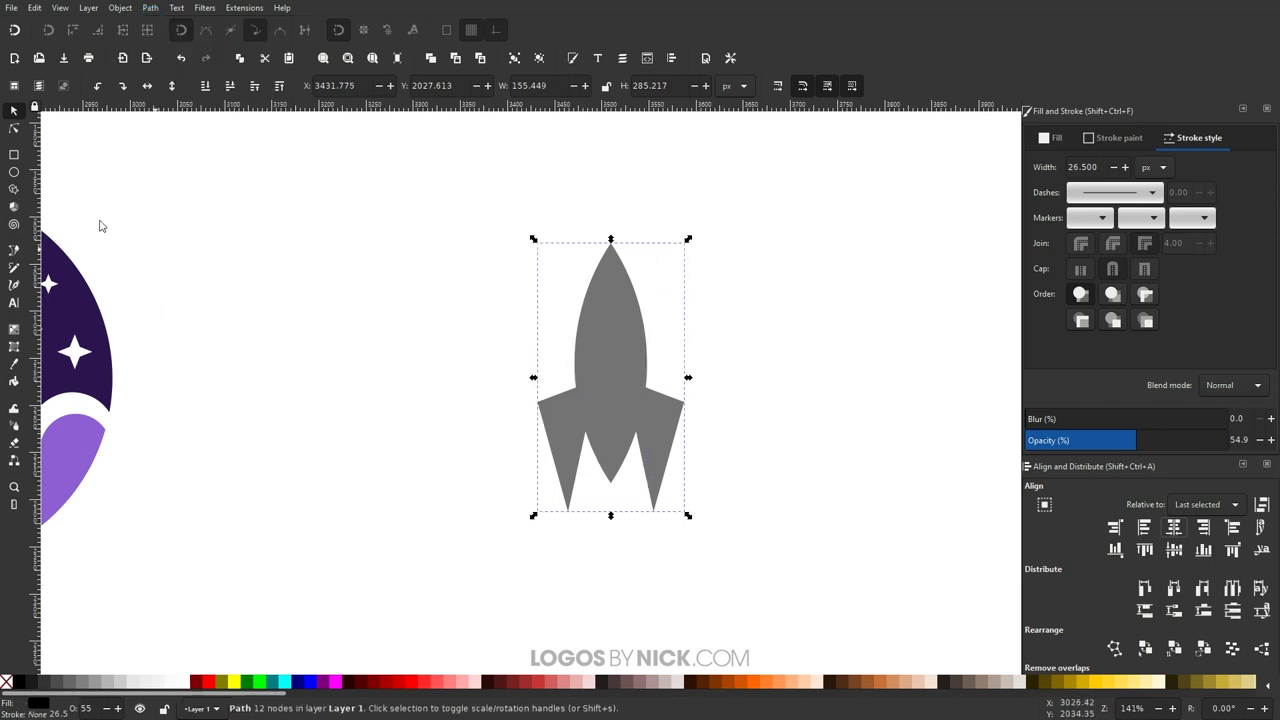
left_click(15, 155)
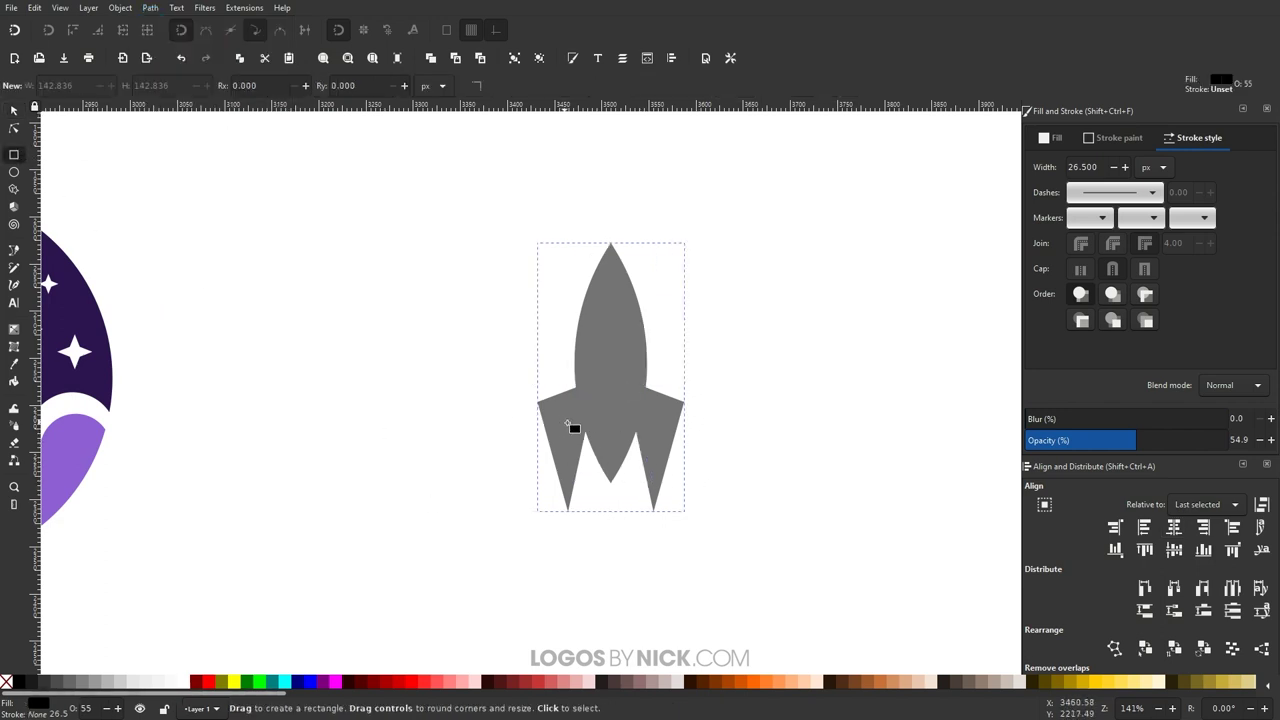
Step: Draw a rectangle across the rocket's lower body between the fins and union it into the rocket
left_click_drag(562, 422, 664, 466)
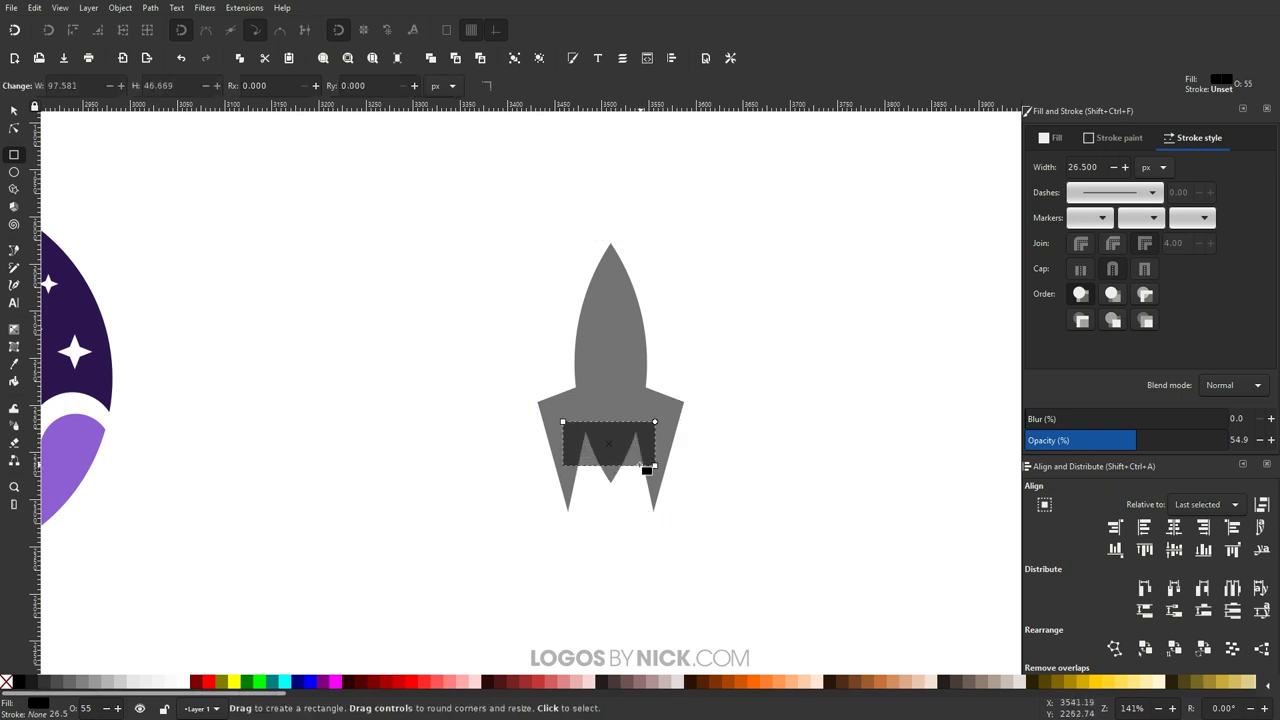
left_click(14, 110)
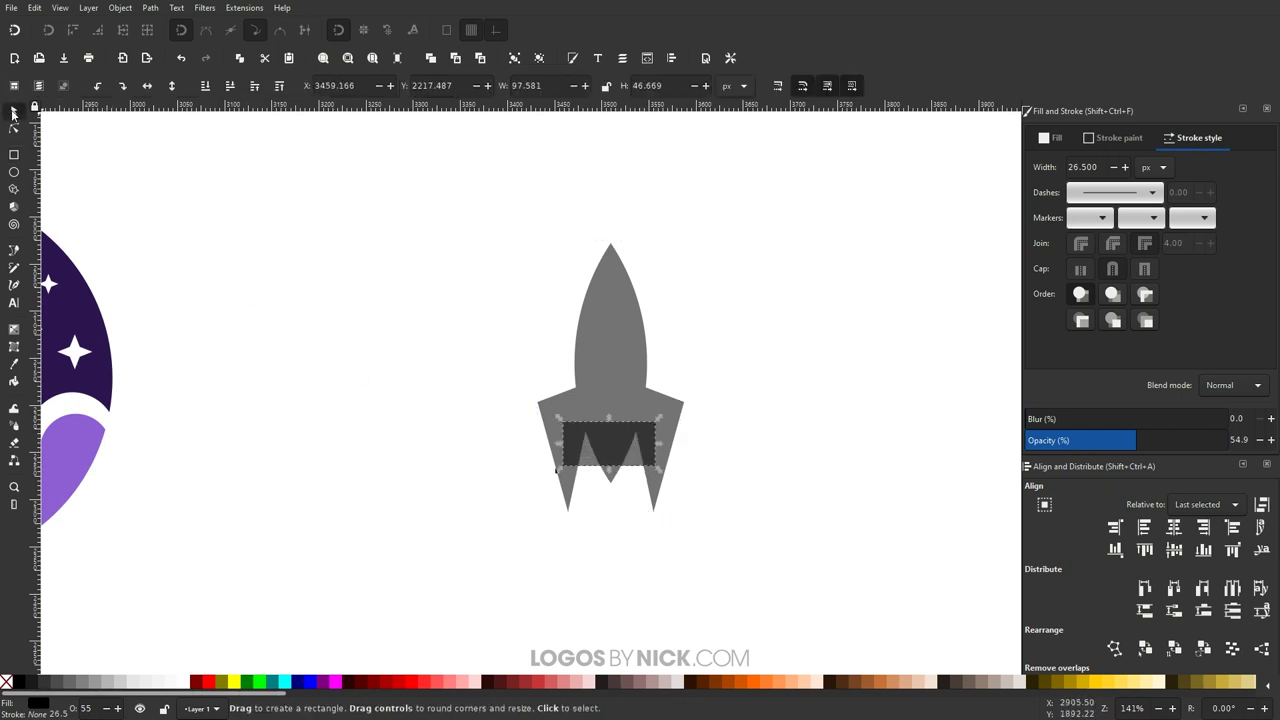
left_click(586, 323, "shift")
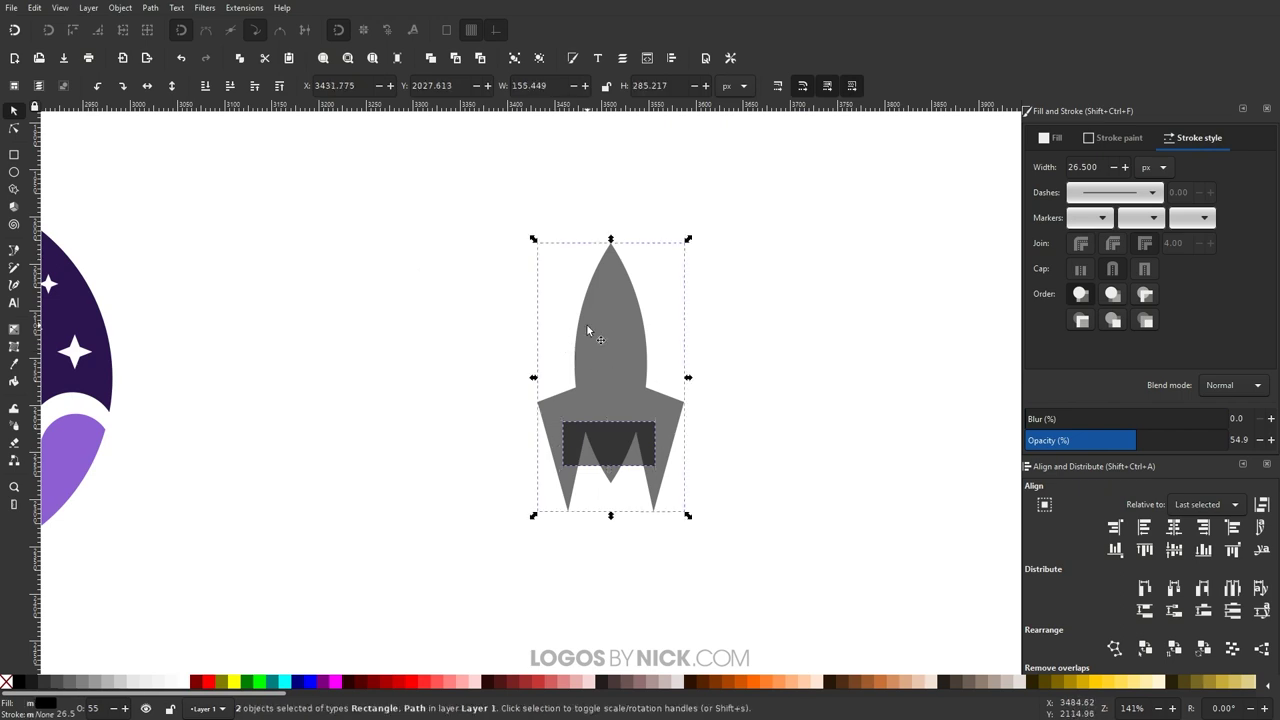
left_click(150, 7)
left_click(170, 73)
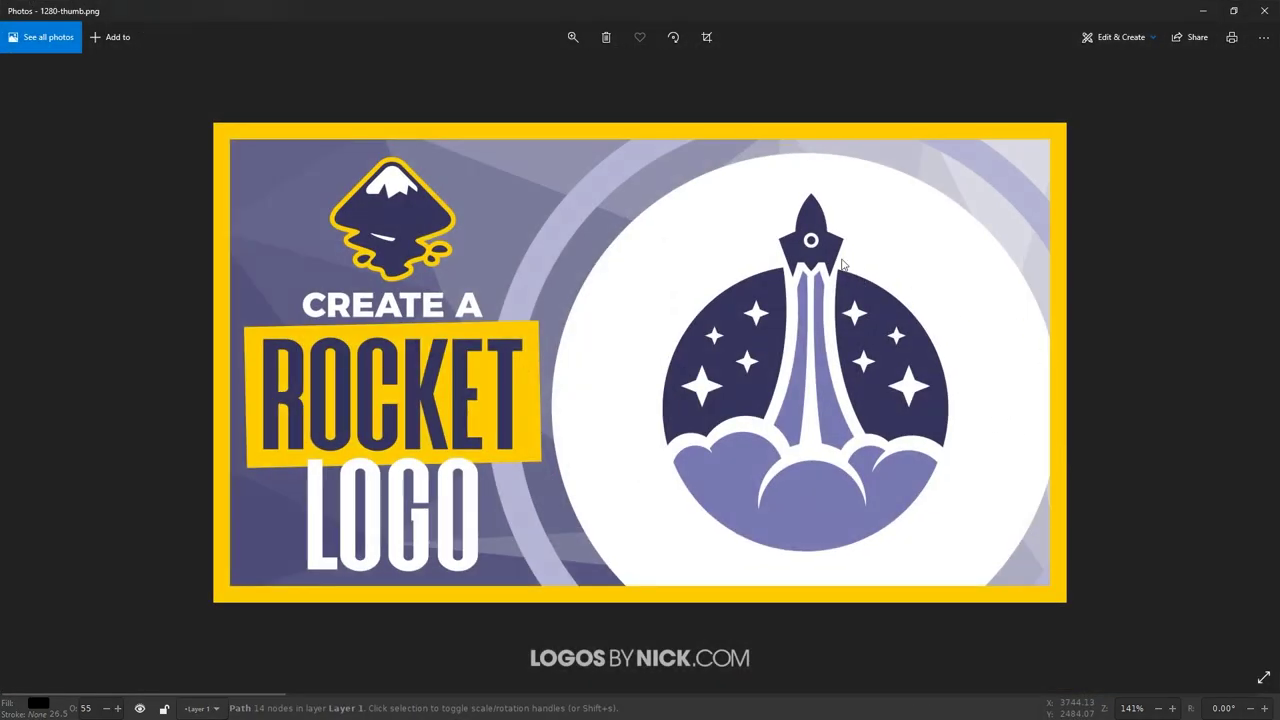
left_click(1203, 10)
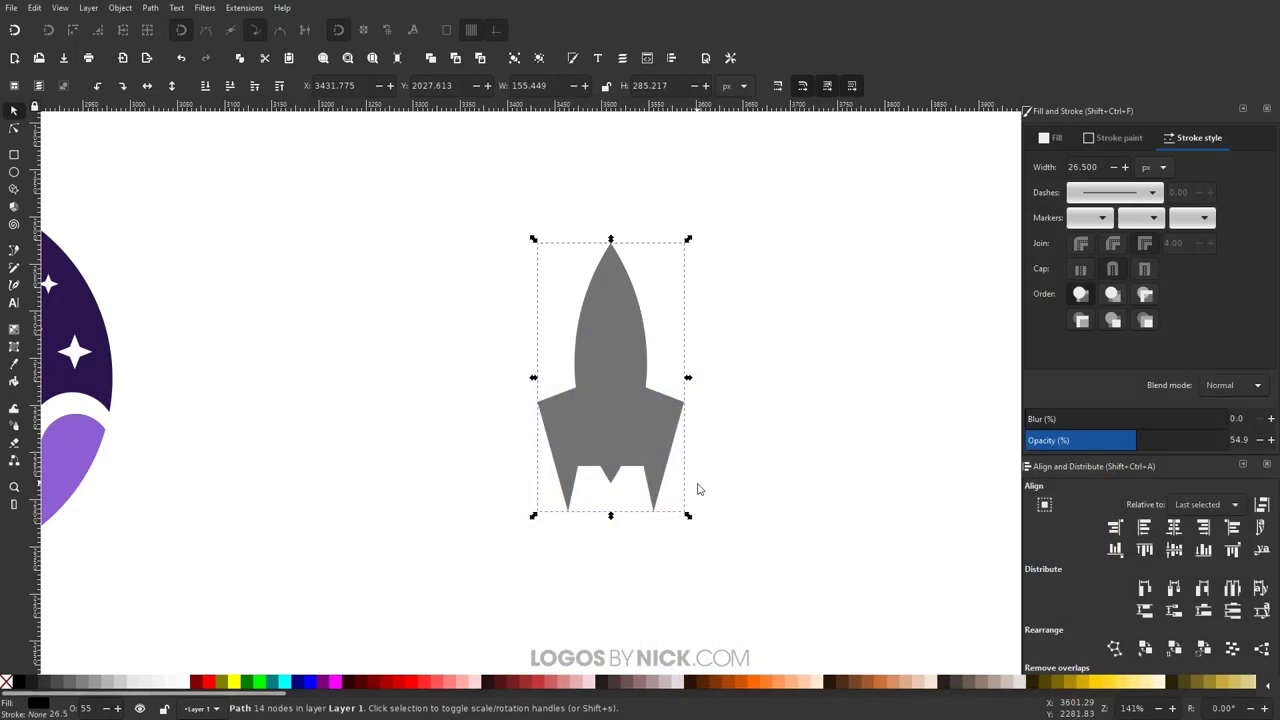
Step: Draw a dark circle on the rocket's upper body and centre it horizontally on the rocket
left_click(15, 174)
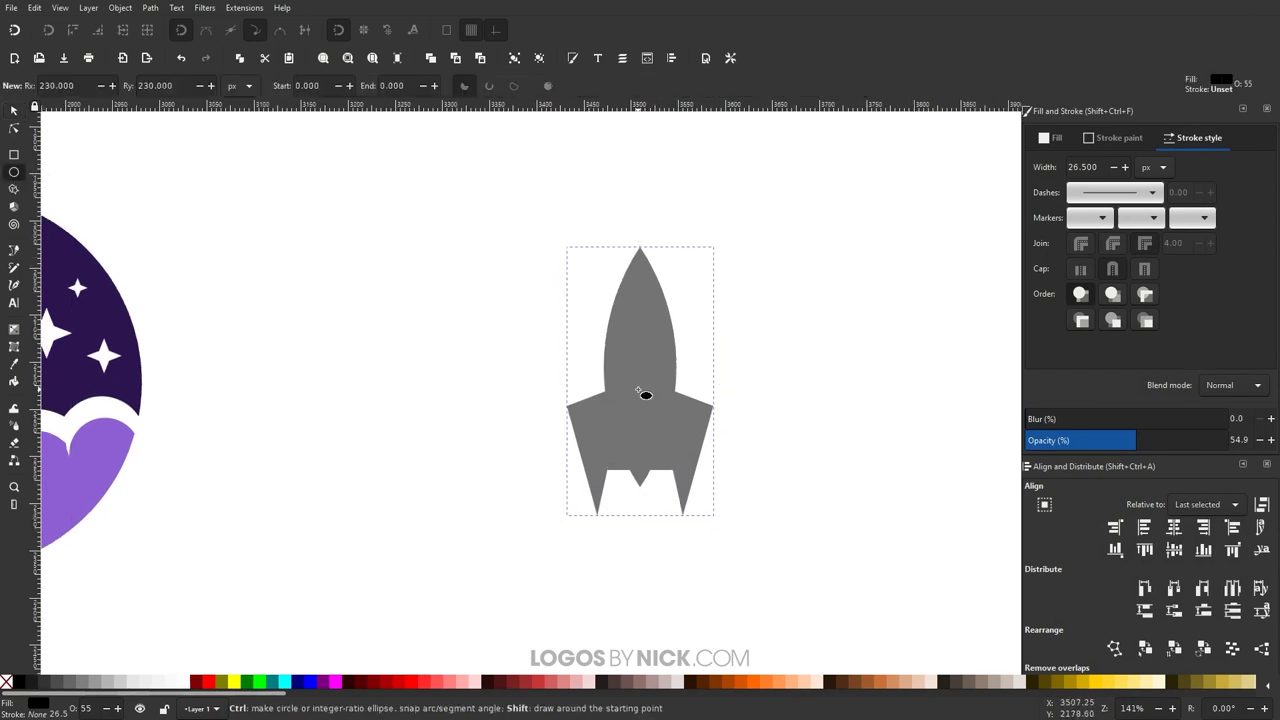
left_click_drag(638, 390, 641, 364)
left_click(14, 109)
left_click(641, 364)
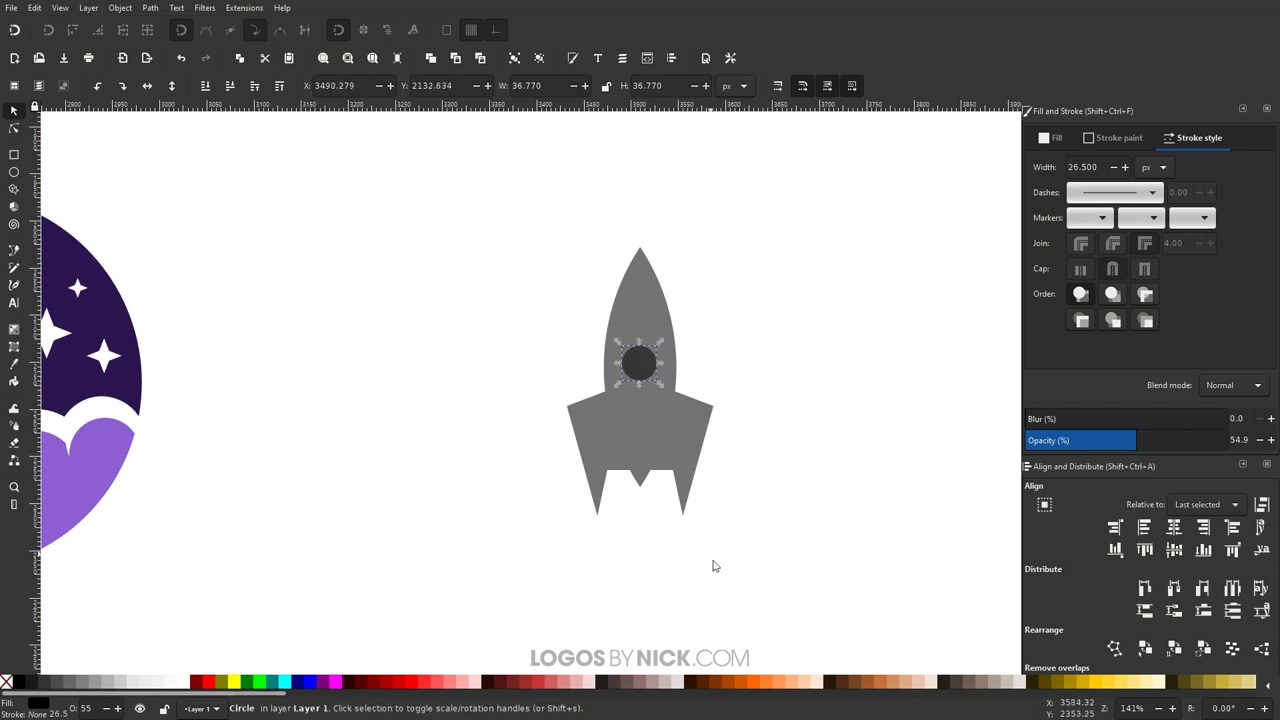
left_click_drag(791, 594, 429, 198)
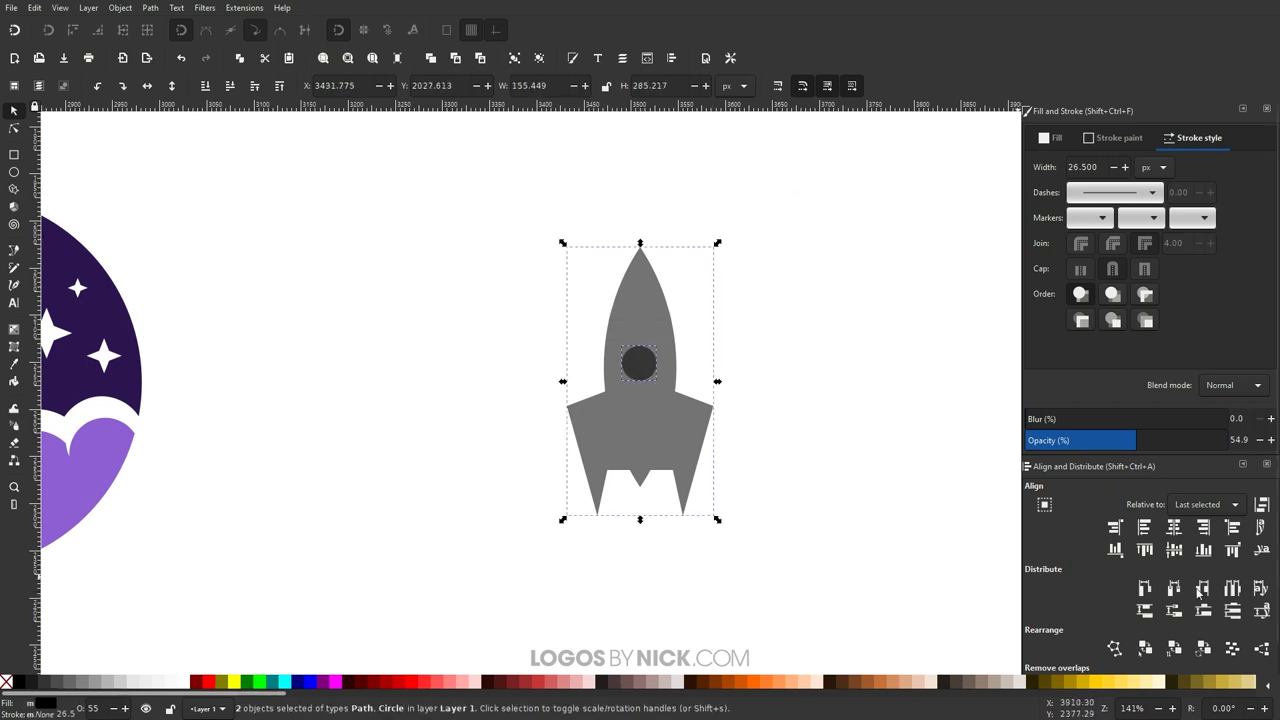
left_click(1176, 533)
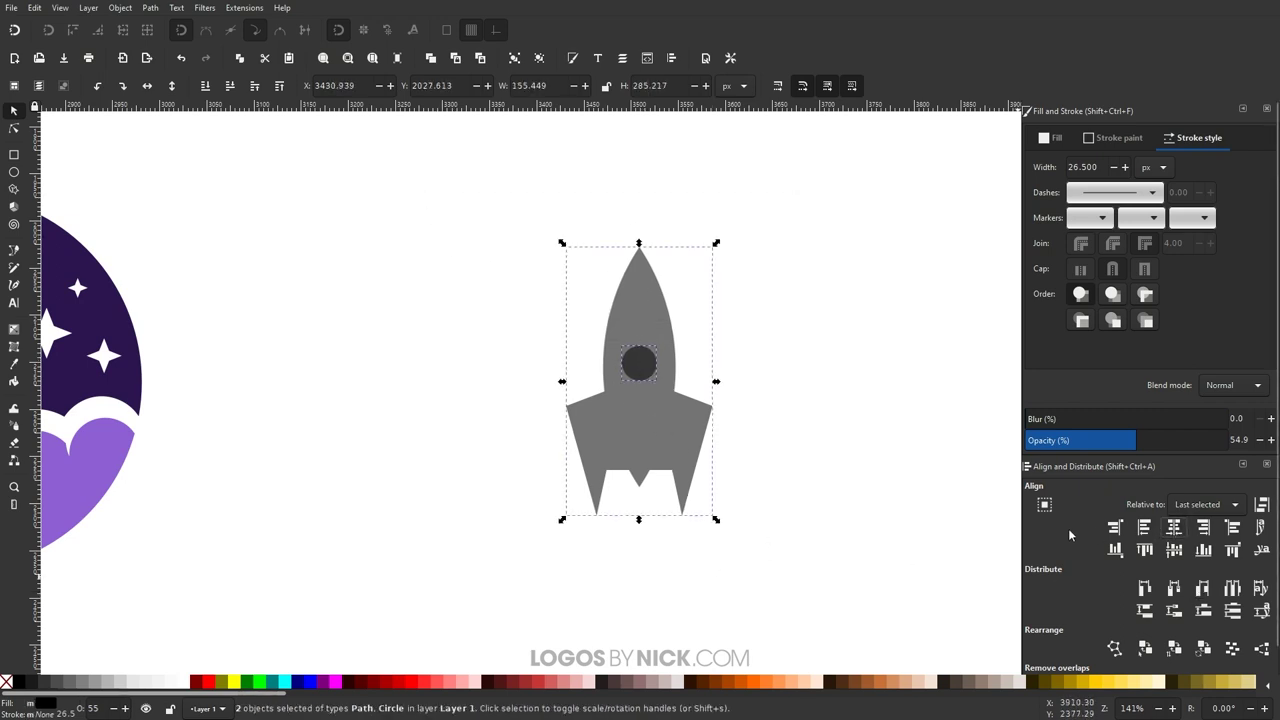
Step: Shrink the porthole circle to about 60% size, roughly 36.77 px
left_click(831, 509)
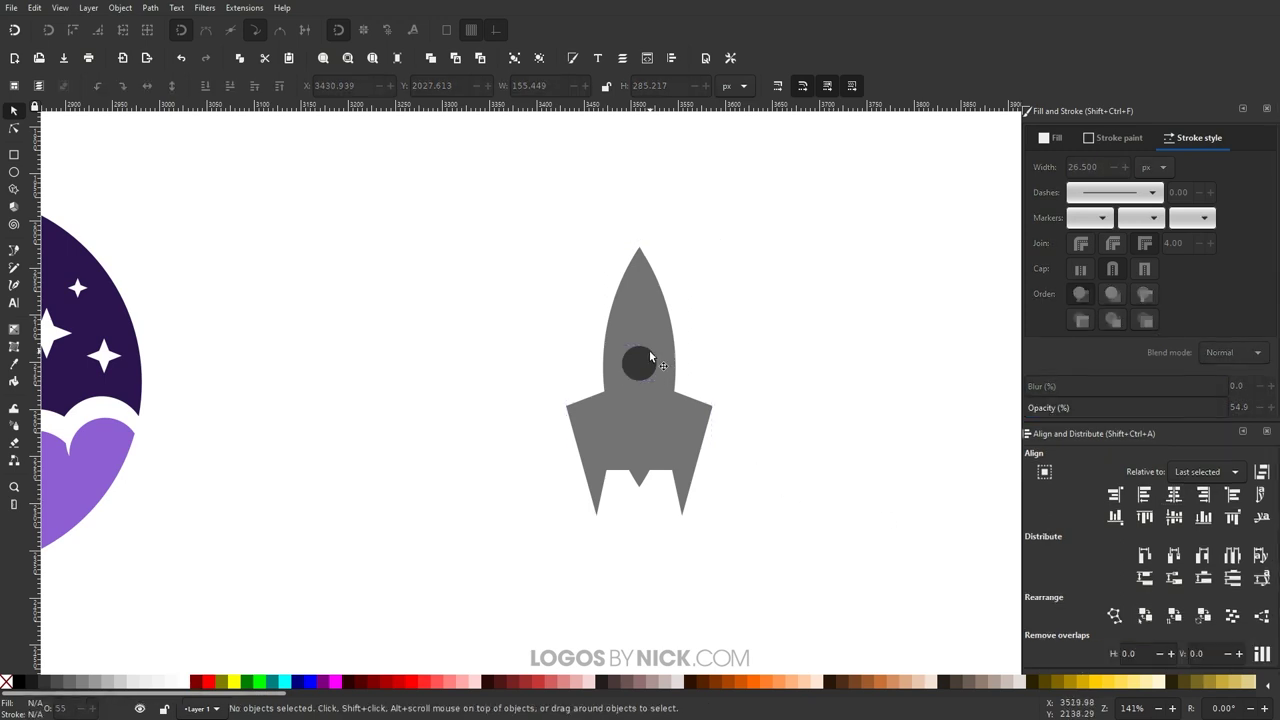
left_click(650, 357)
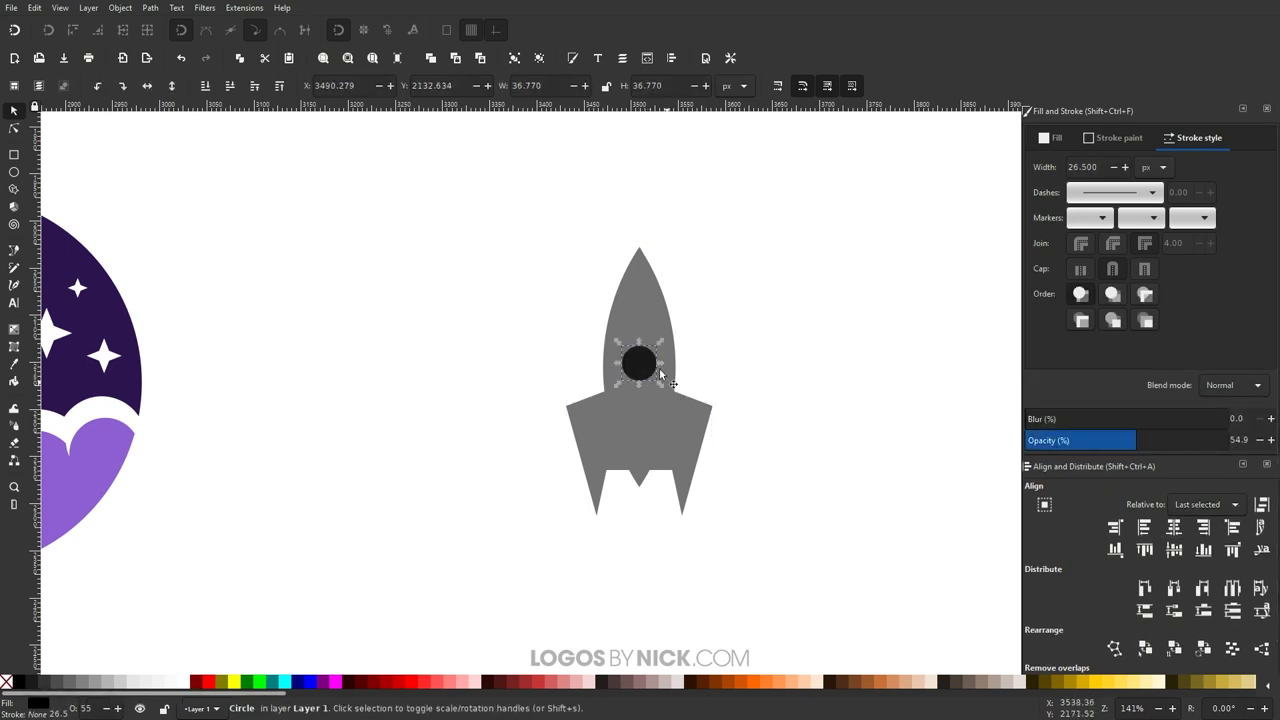
scroll(660, 374, "up", 5)
left_click(595, 430)
left_click_drag(643, 460, 604, 469)
scroll(604, 469, "down", 3)
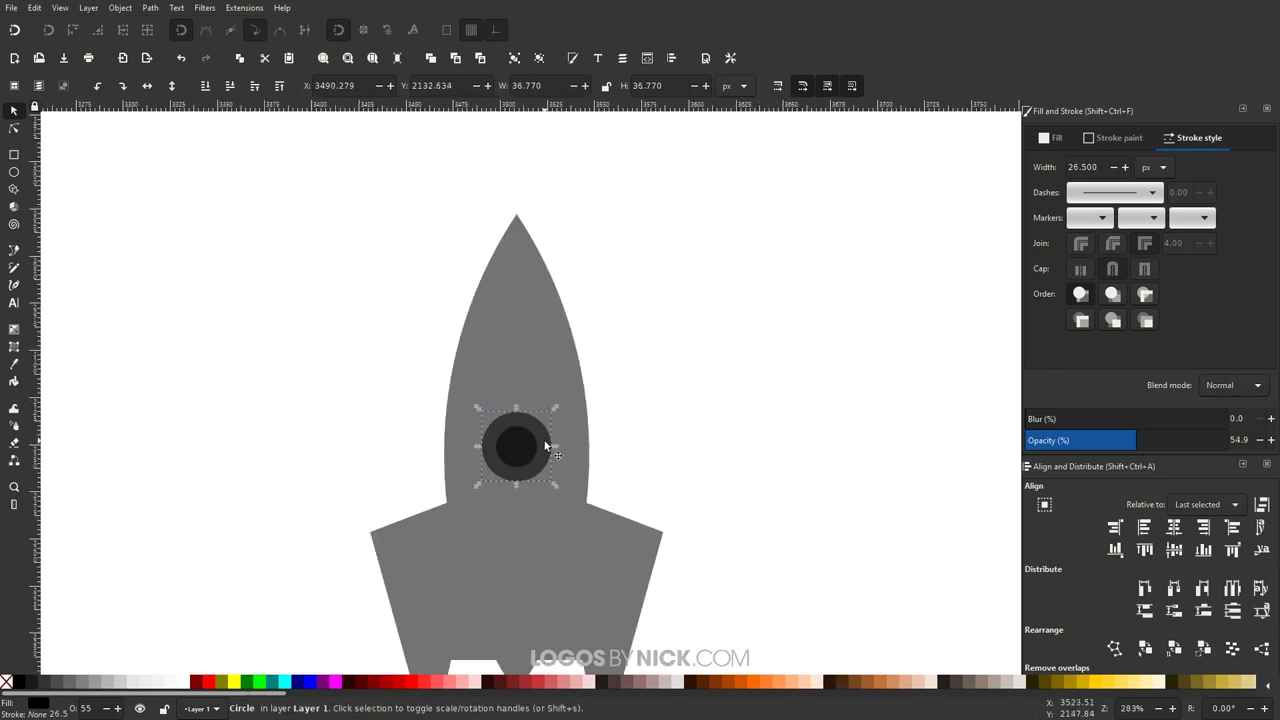
Step: Cut the porthole circle out of the rocket body with Path > Difference
left_click(522, 312, "shift")
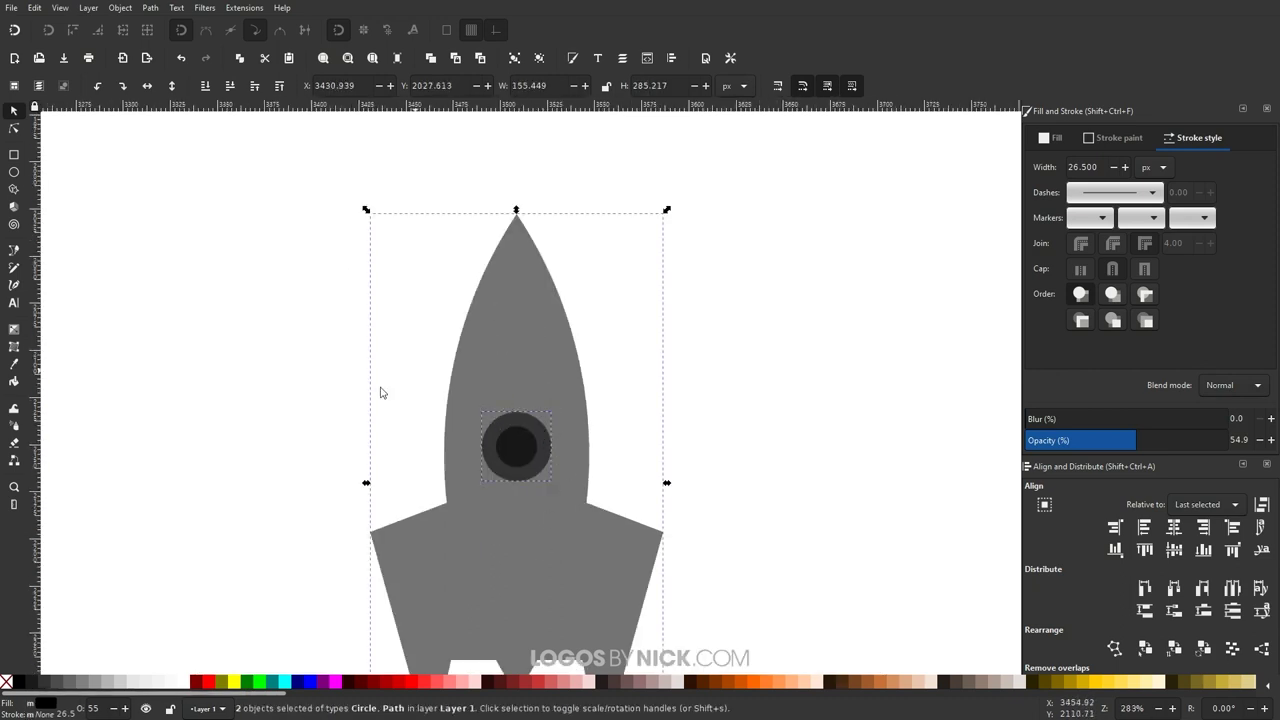
left_click(150, 8)
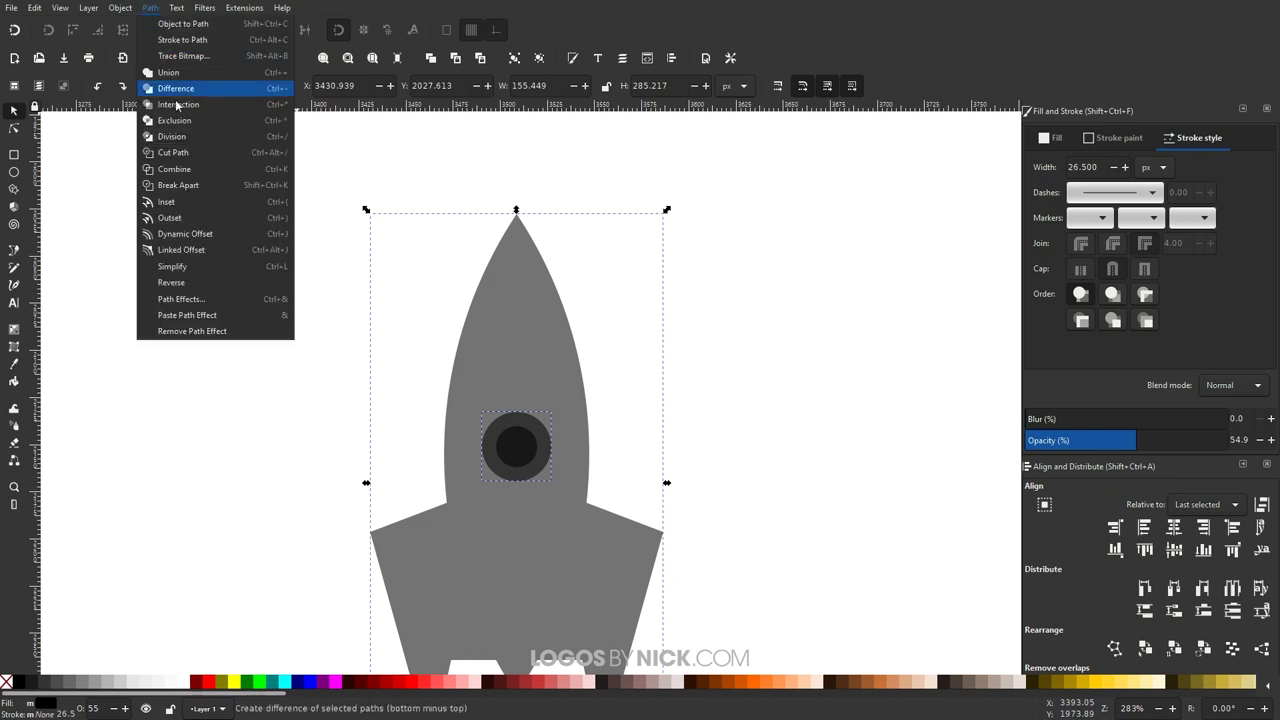
left_click(185, 89)
Step: Shrink the inner porthole circle to about 74% and union it with the rocket
left_click(495, 465)
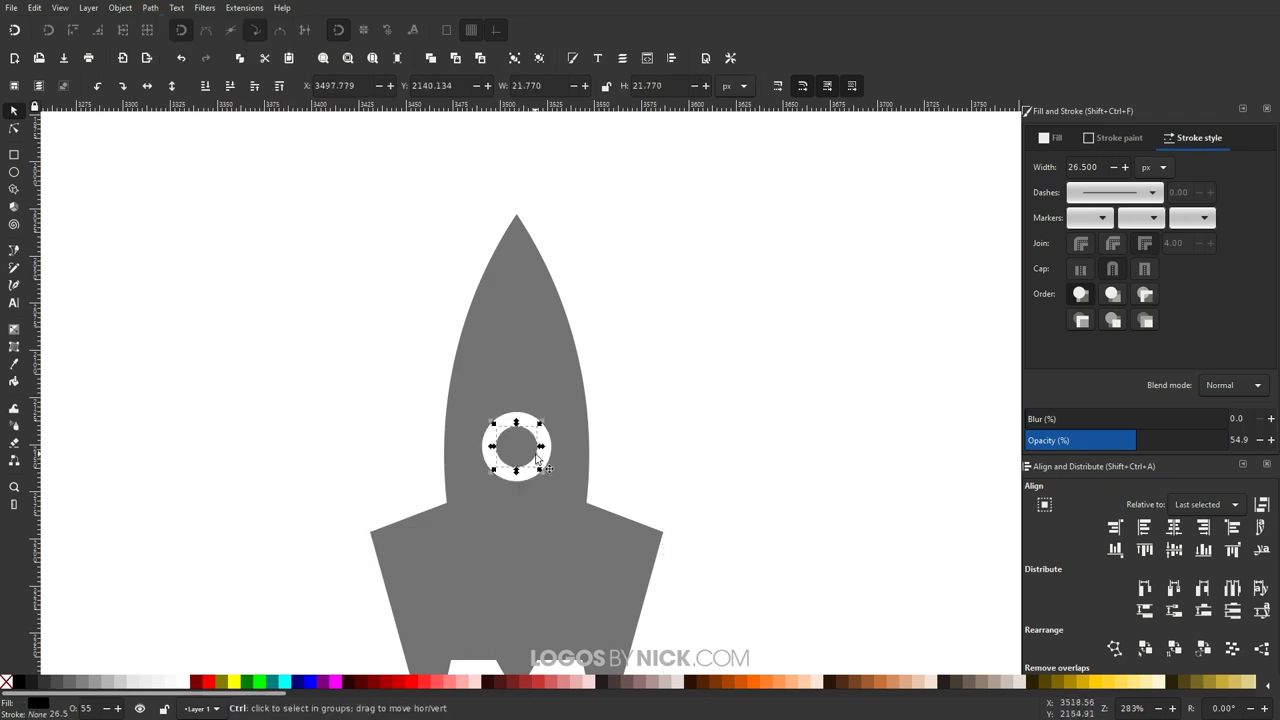
left_click_drag(548, 458, 538, 456)
scroll(538, 456, "down", 3)
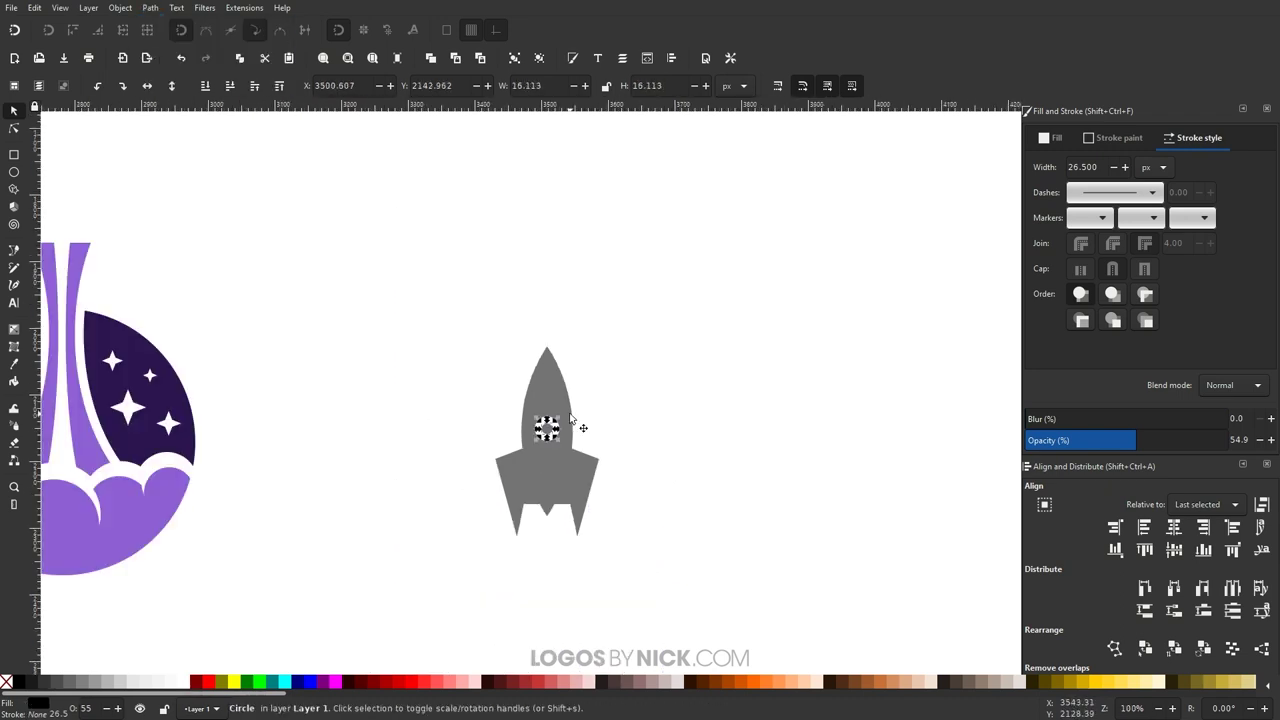
scroll(575, 547, "up", 1)
left_click_drag(726, 612, 450, 268)
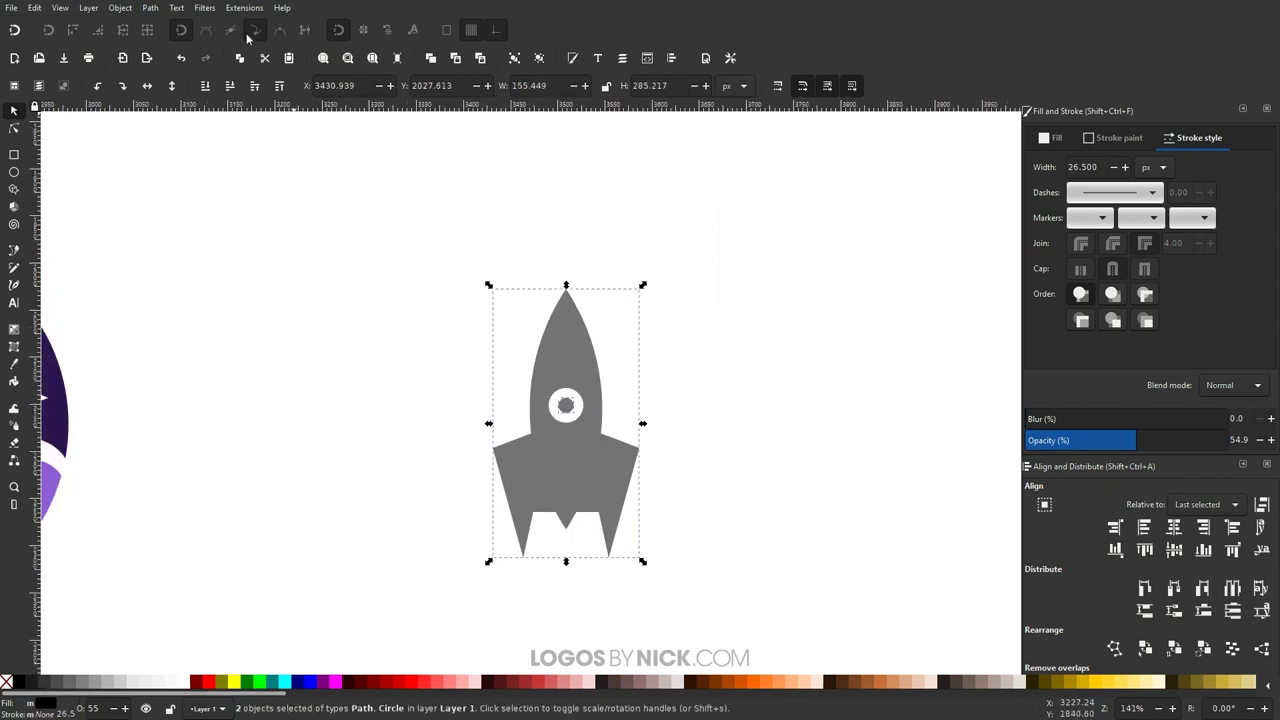
left_click(150, 7)
left_click(165, 69)
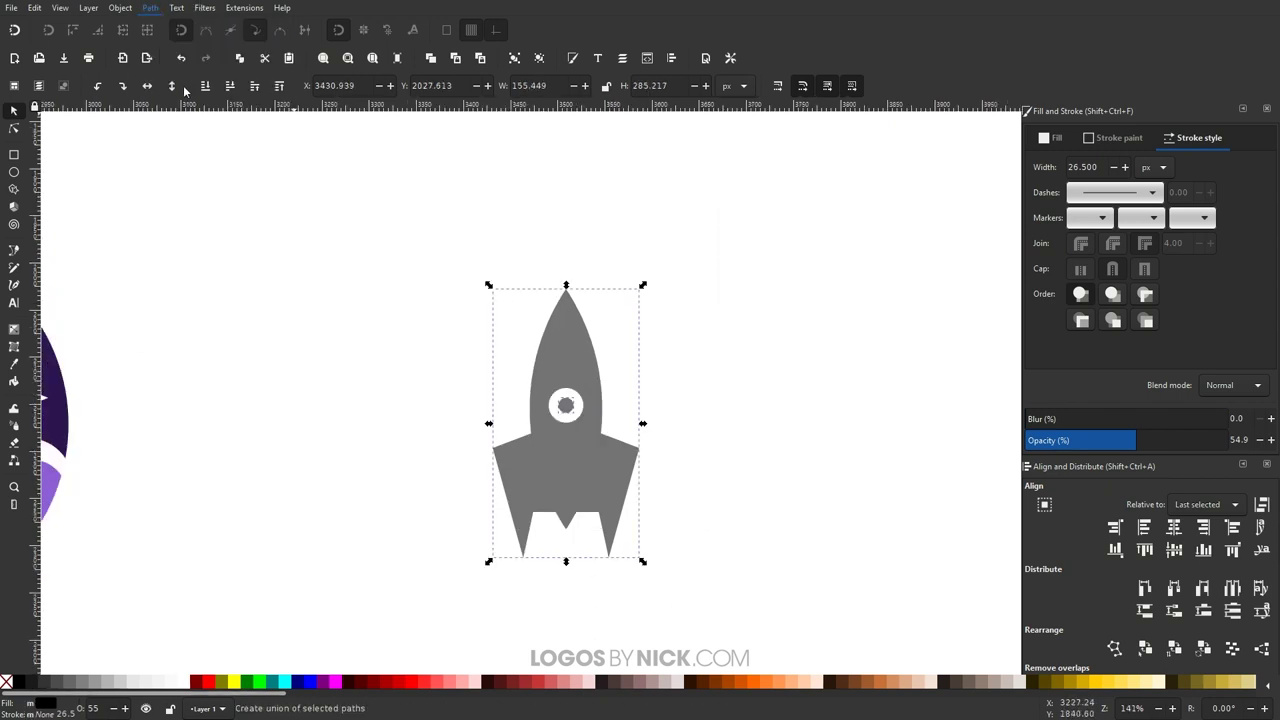
scroll(375, 414, "left", 2)
scroll(543, 443, "down", 2)
scroll(563, 503, "left", 2)
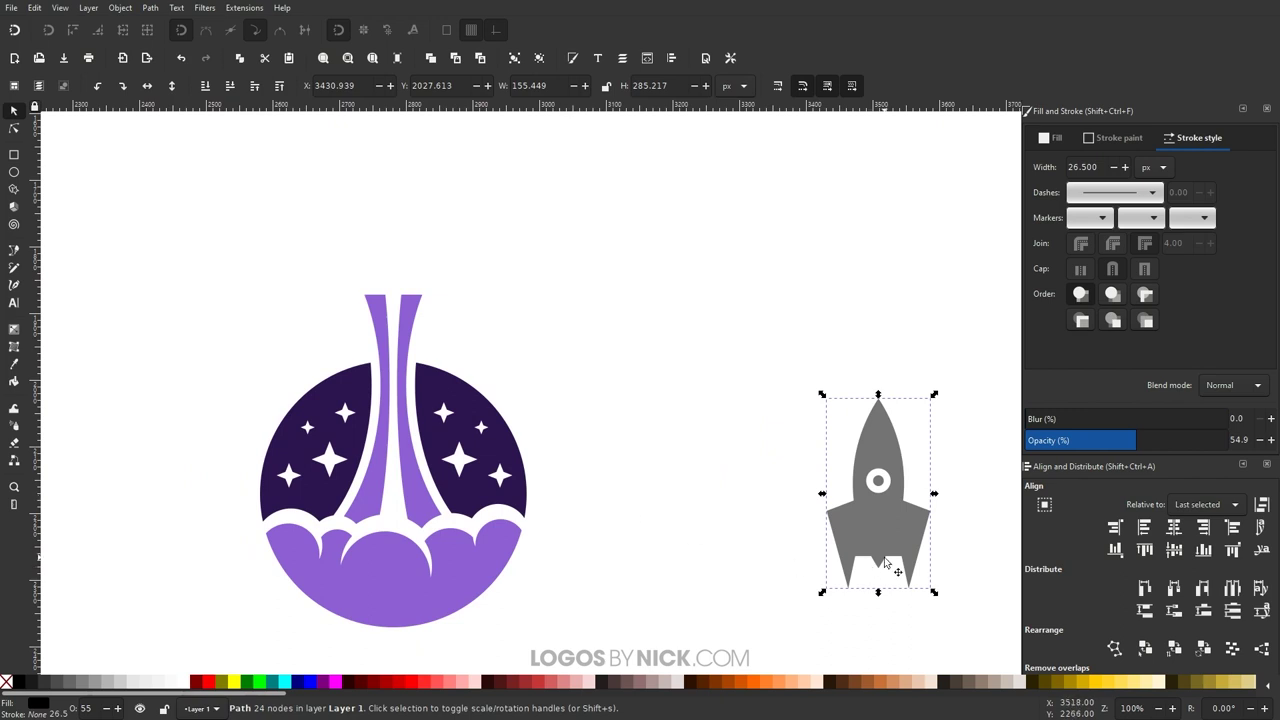
Step: Move the rocket up and left above the planet and shrink its height slightly
left_click_drag(888, 565, 394, 317)
scroll(493, 373, "up", 2)
scroll(493, 373, "left", 2)
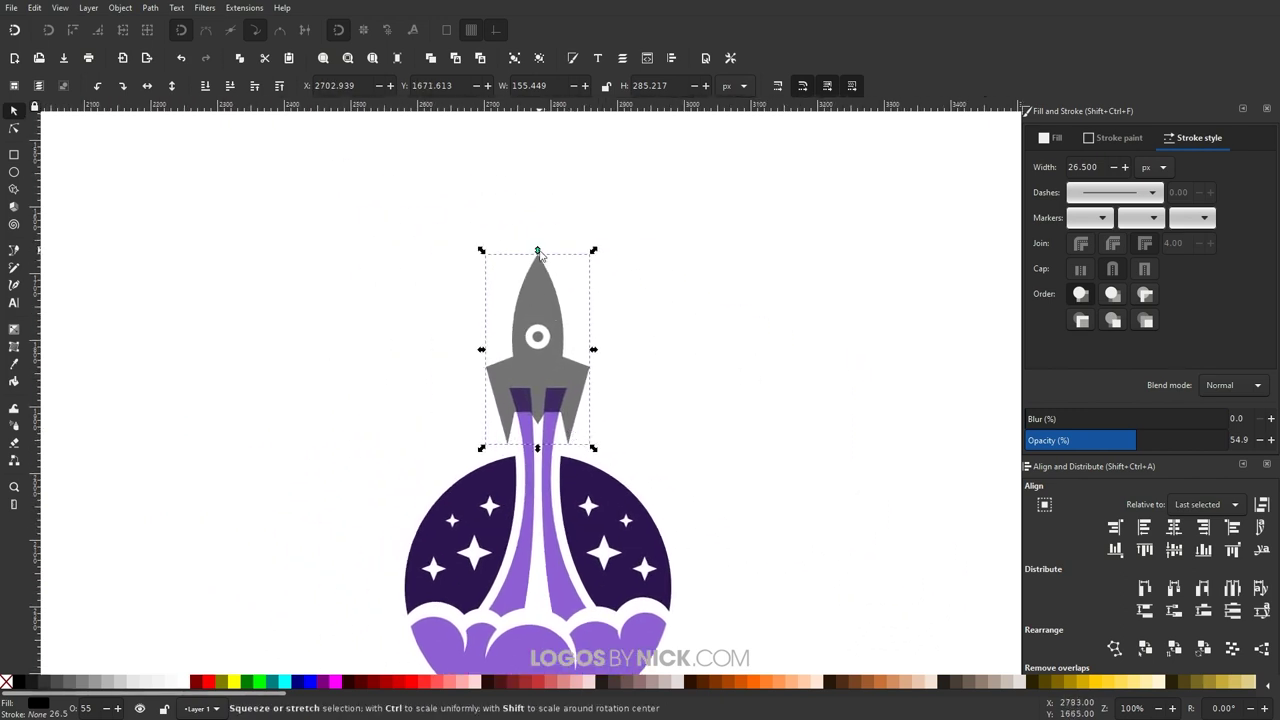
mouse_move(538, 253)
left_mouse_down()
mouse_move(537, 370)
mouse_move(532, 270)
left_mouse_up()
scroll(680, 320, "up", 3)
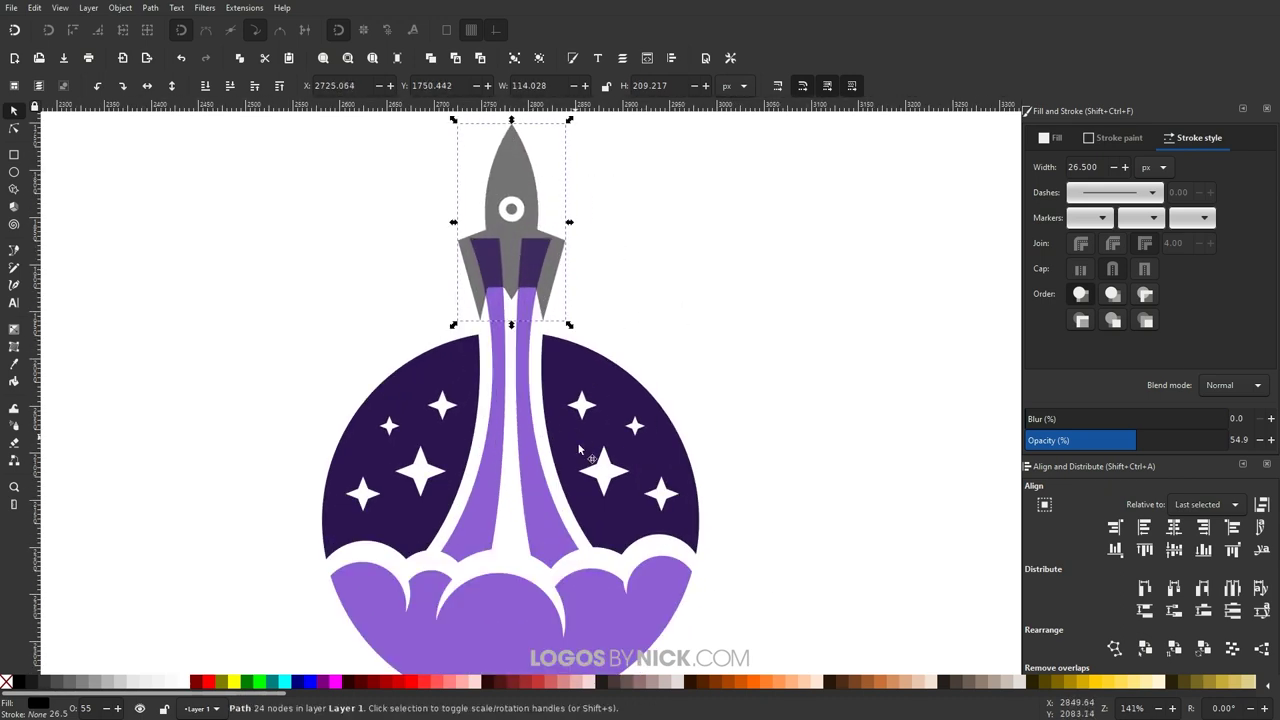
Step: Merge the planet's left and right halves into one shape with Path > Union
left_click(589, 462)
left_click(737, 437)
left_click(594, 377)
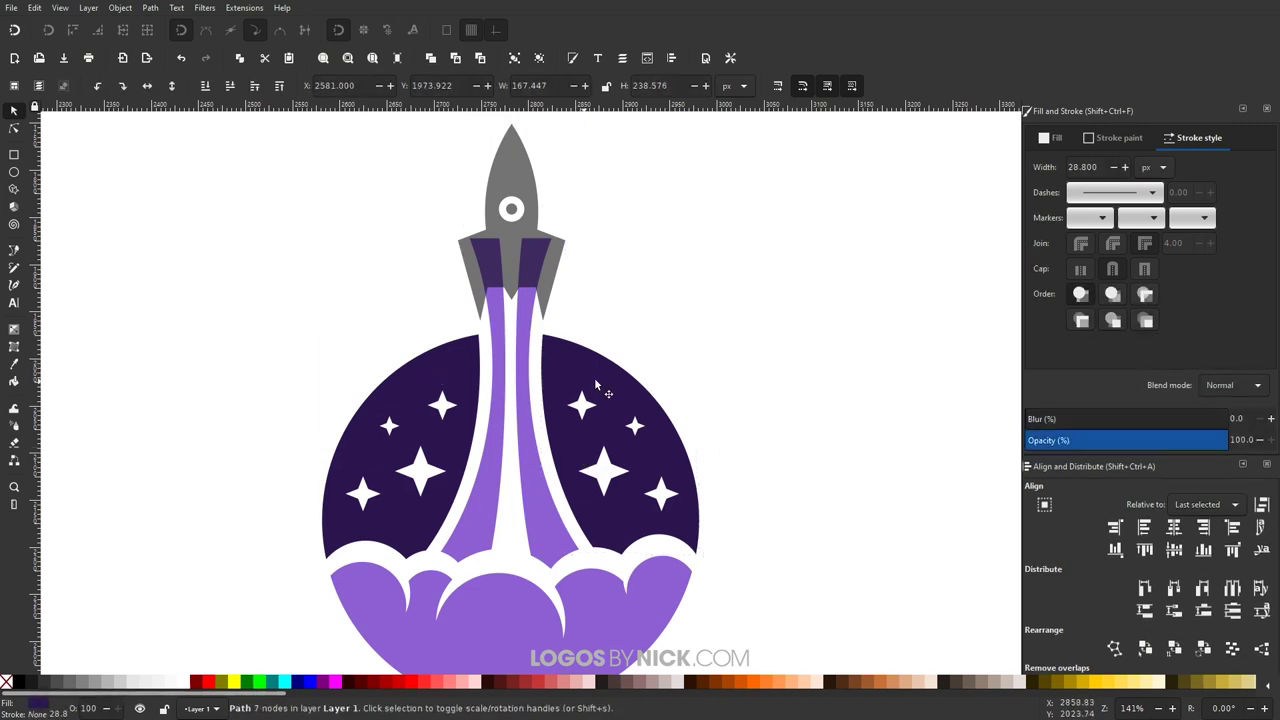
left_click(447, 375)
key("Escape")
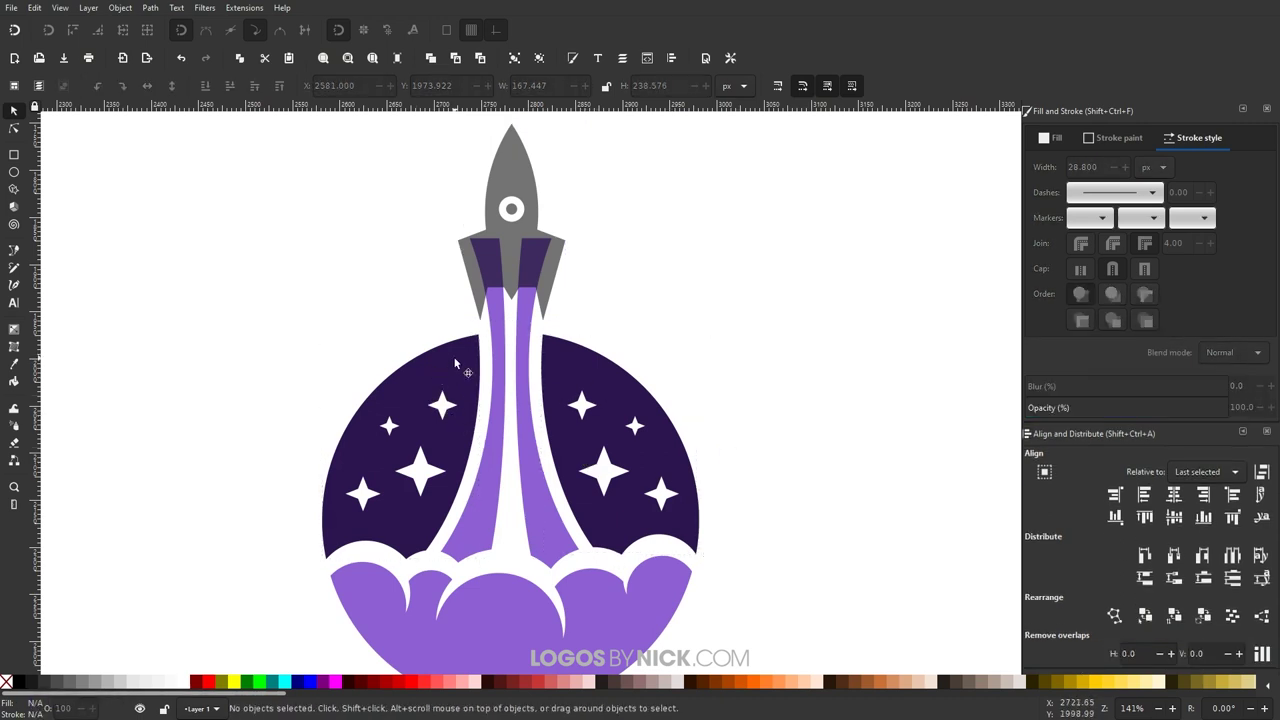
left_click(455, 364)
left_click(610, 390, "shift")
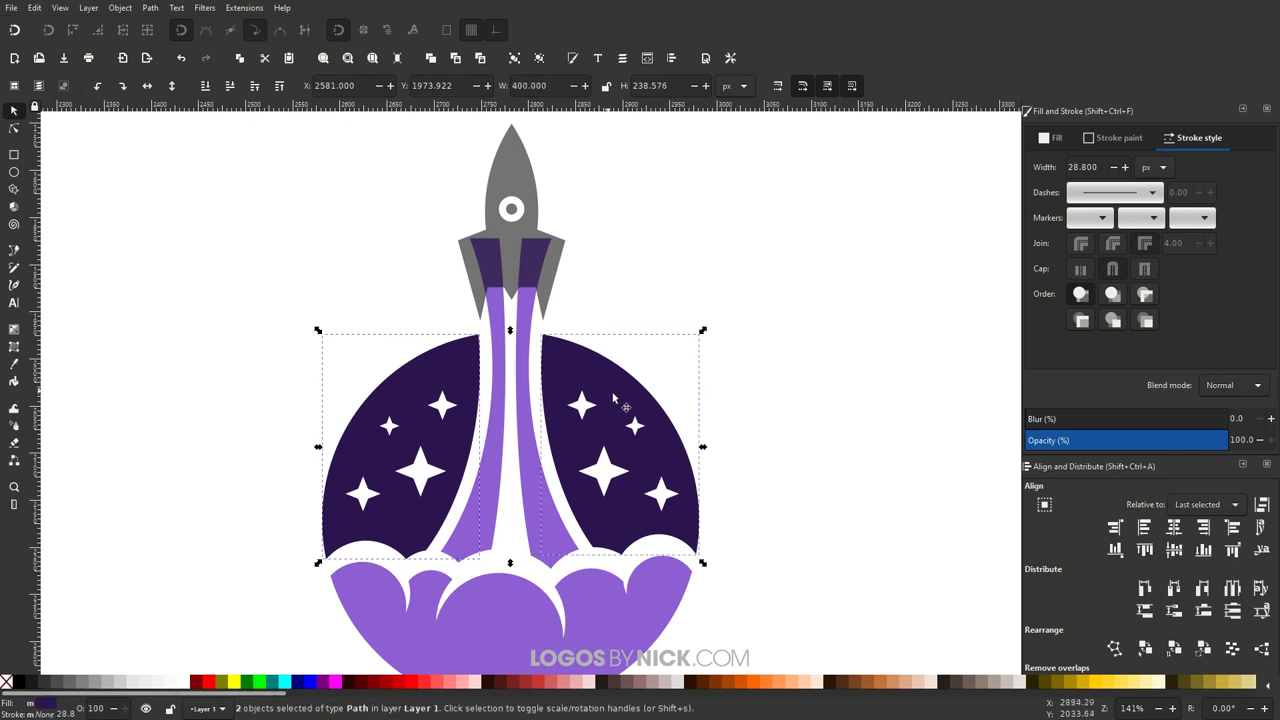
left_click(158, 8)
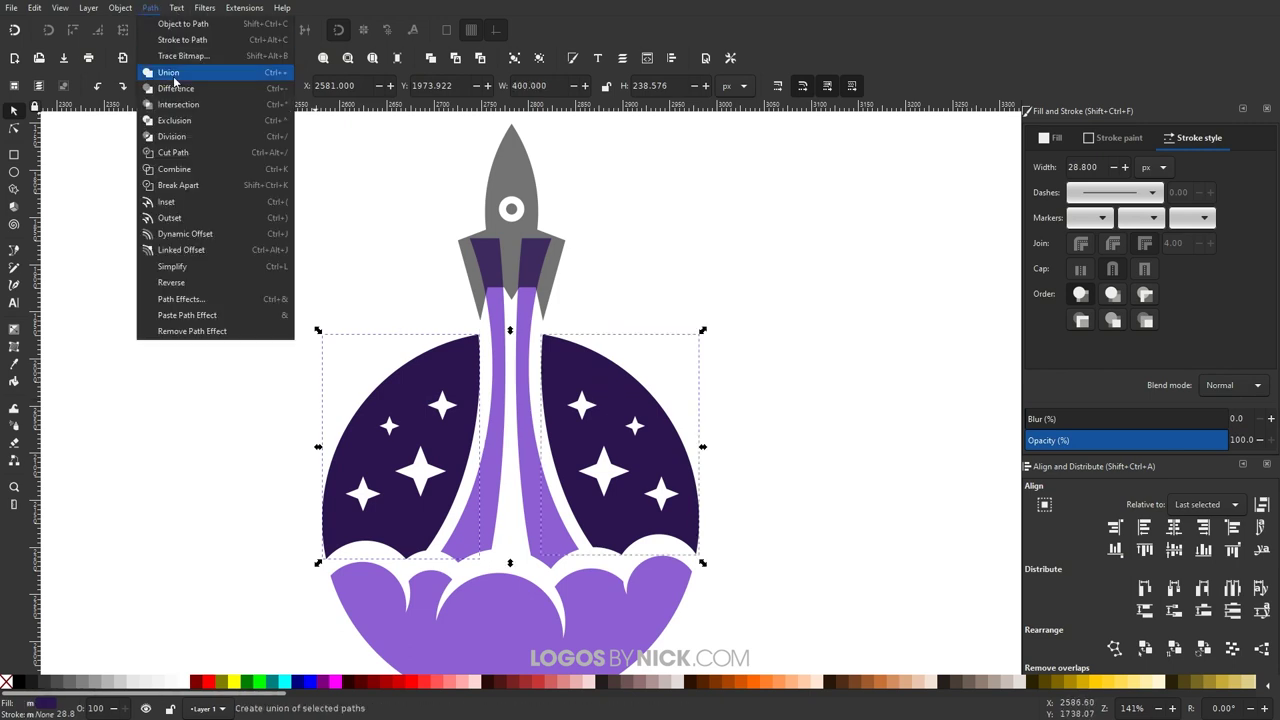
left_click(175, 78)
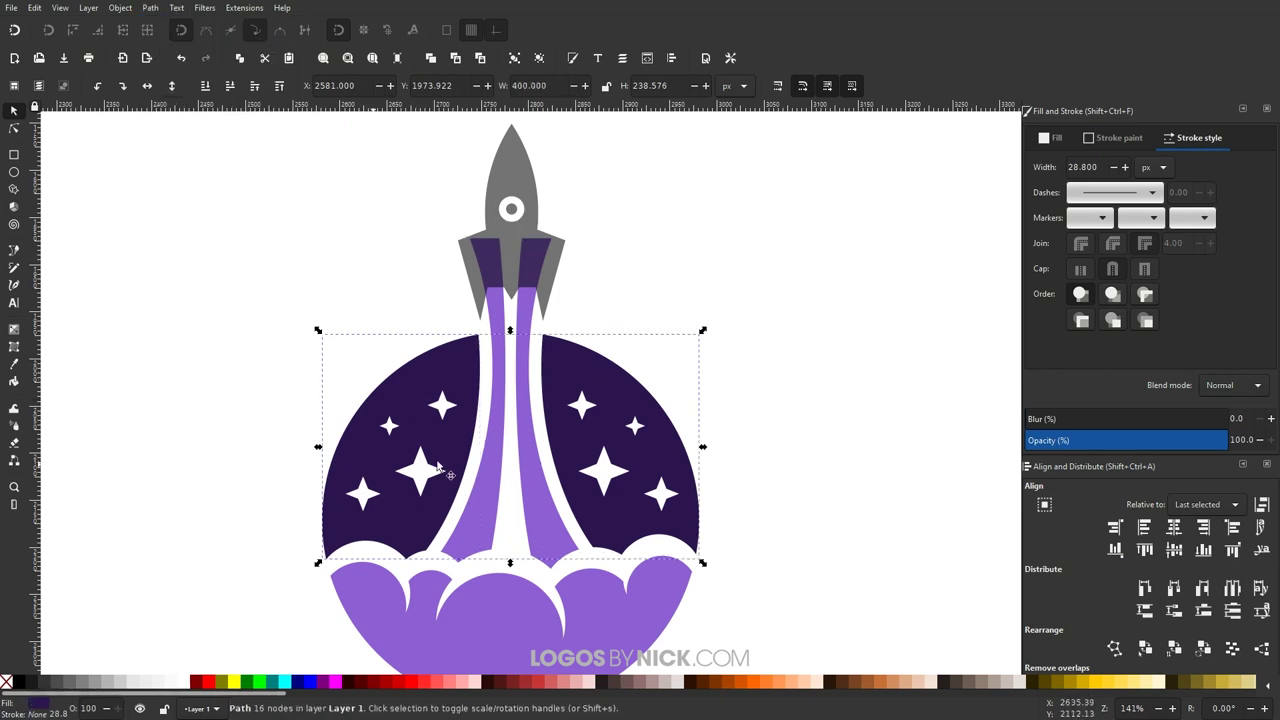
left_click(771, 260)
Step: Centre the rocket horizontally over the planet on the vertical axis
left_click(512, 158)
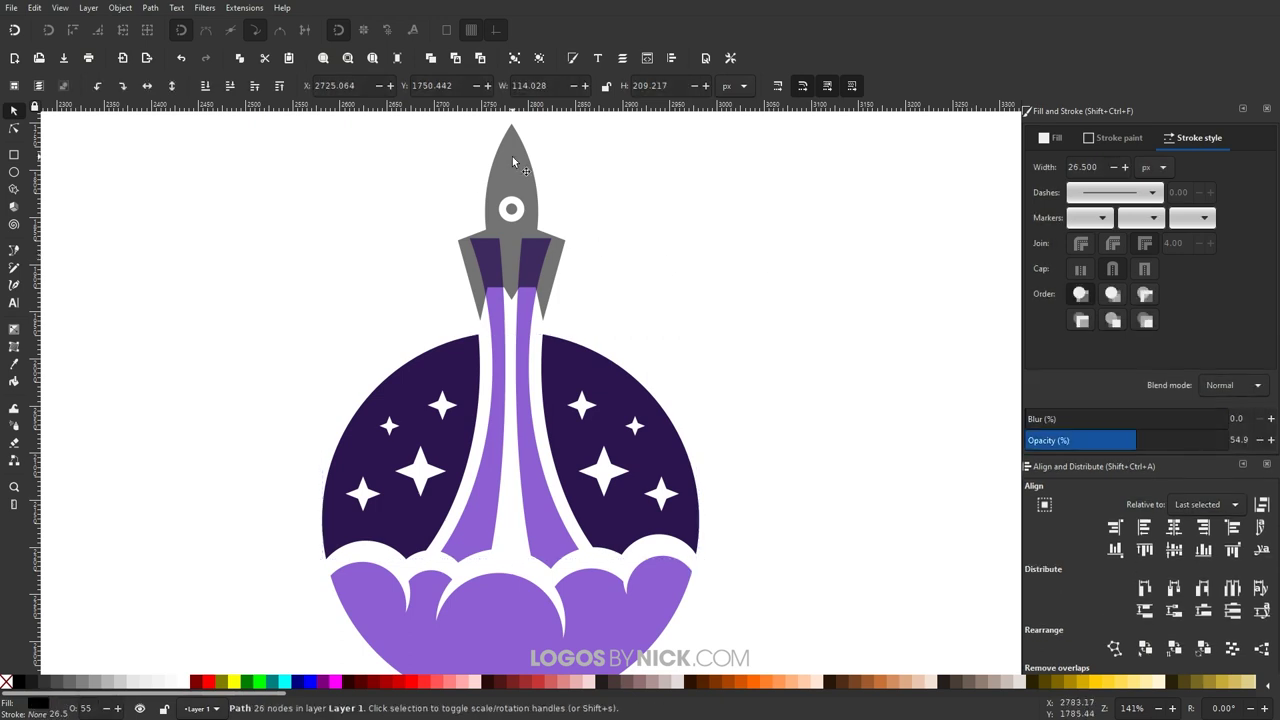
left_click(590, 378, "shift")
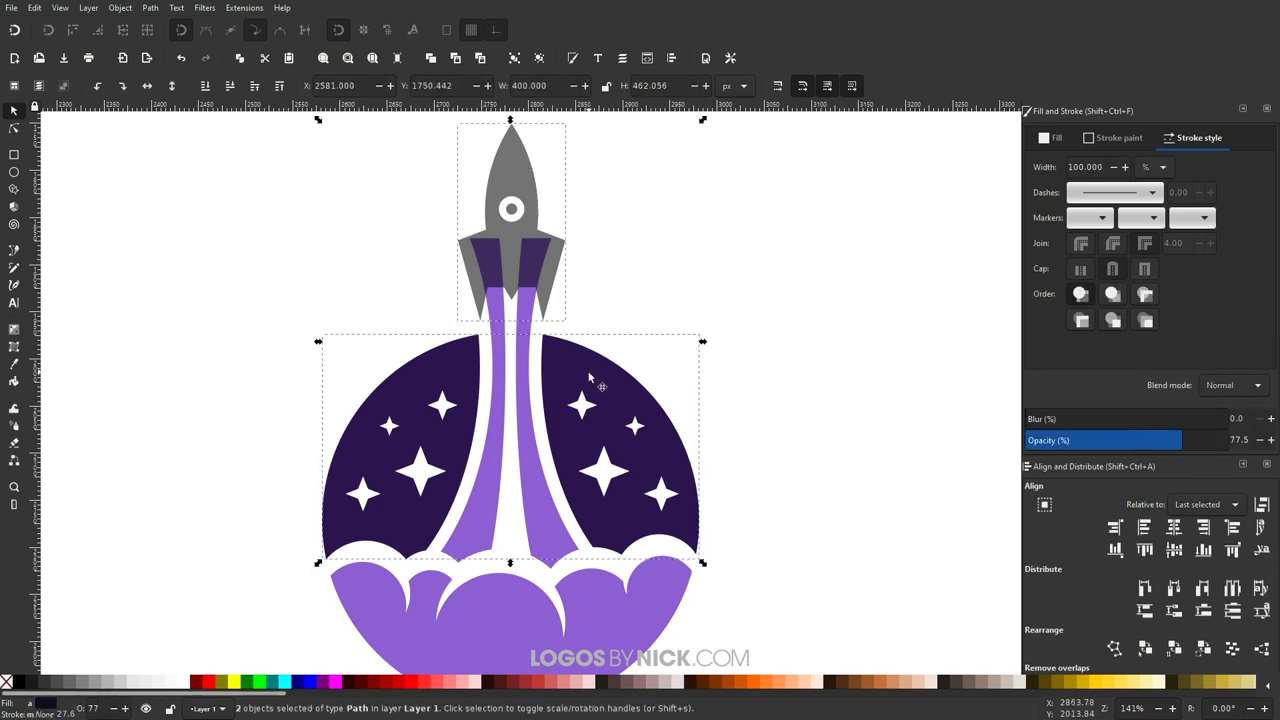
left_click(1175, 527)
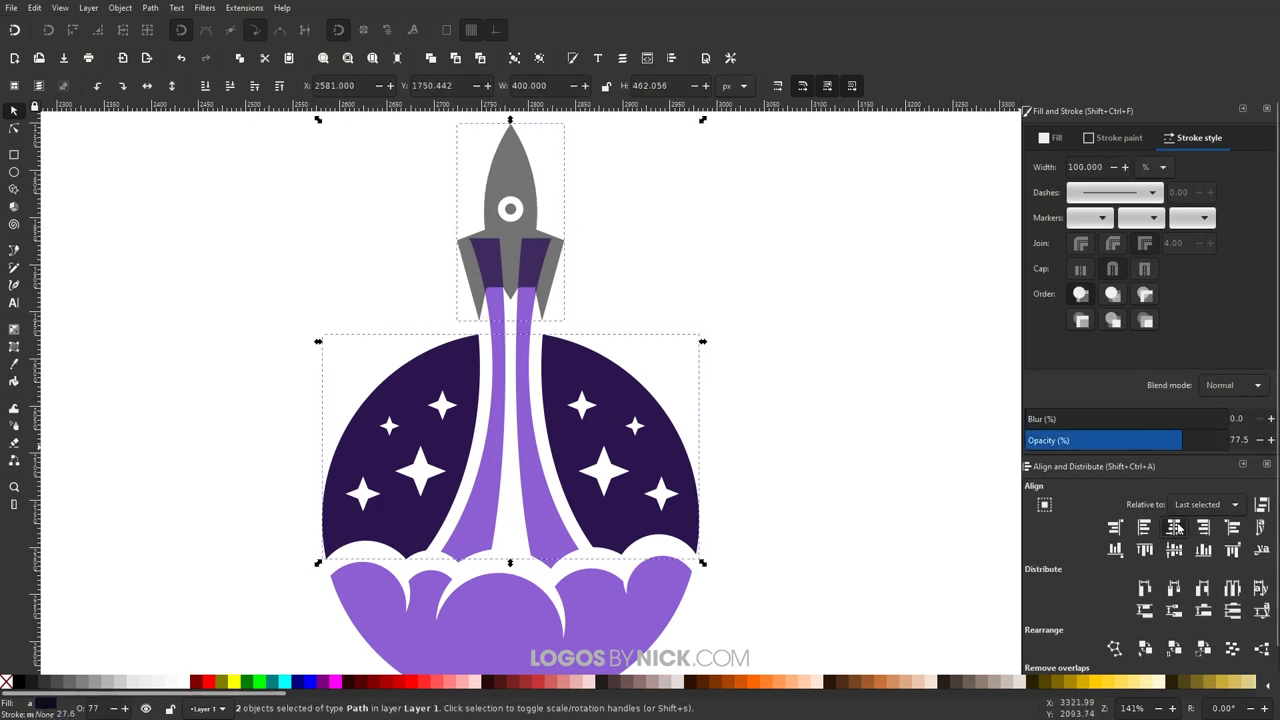
left_click(766, 280)
Step: Shrink the rocket to about 77% height, nudge it into place and set opacity to 100%
left_click_drag(516, 229, 516, 244)
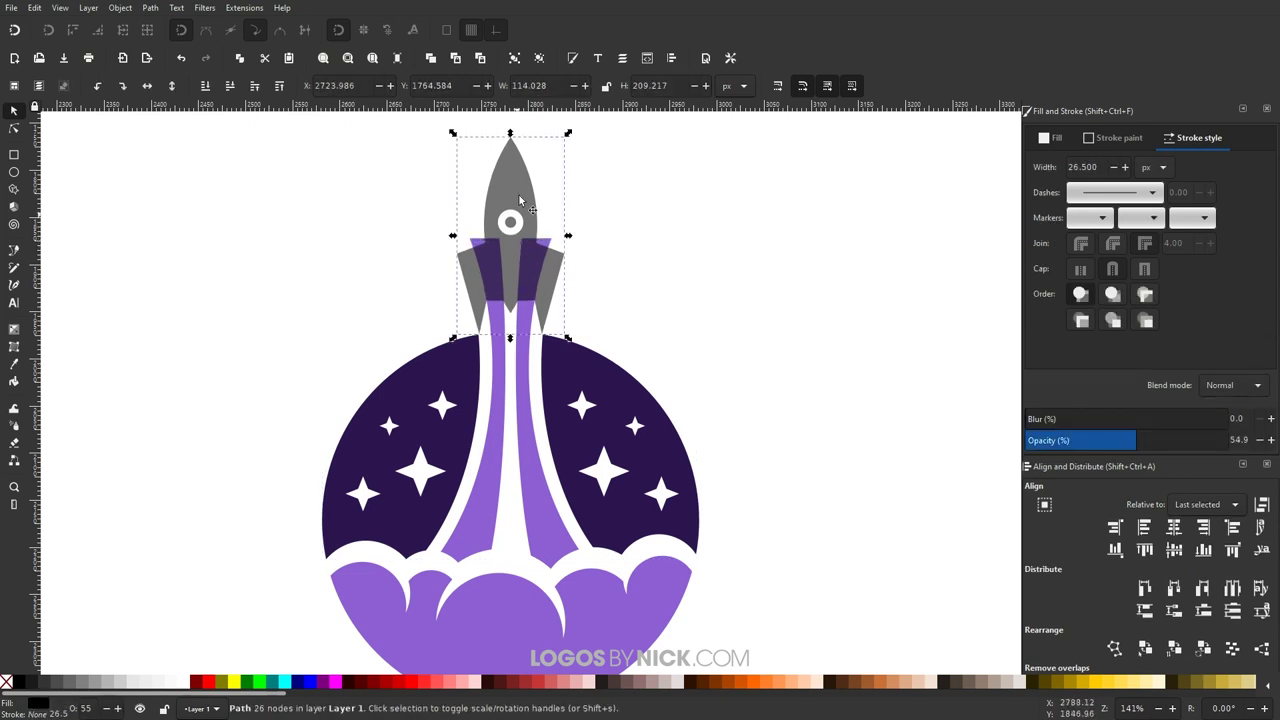
left_click_drag(518, 135, 519, 183)
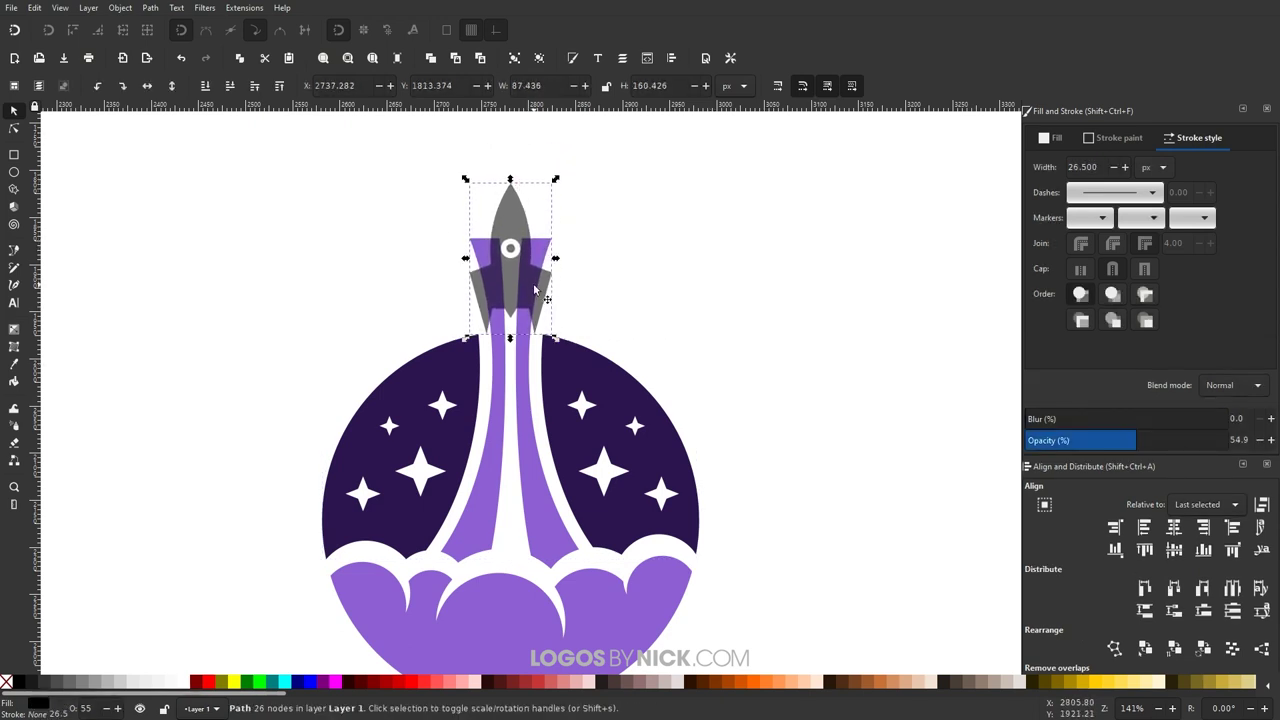
left_click_drag(548, 299, 545, 293)
left_click_drag(1132, 440, 1230, 440)
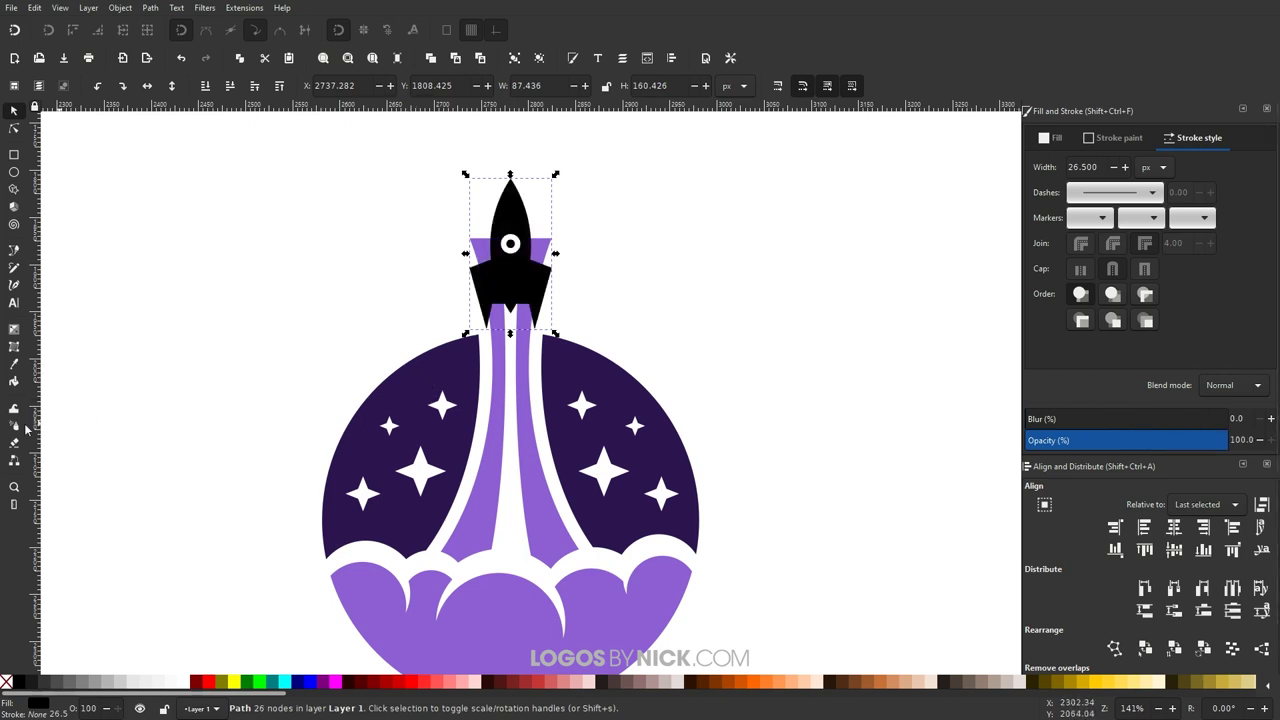
Step: Colour the rocket with the planet's dark purple using the colour picker
left_click(15, 366)
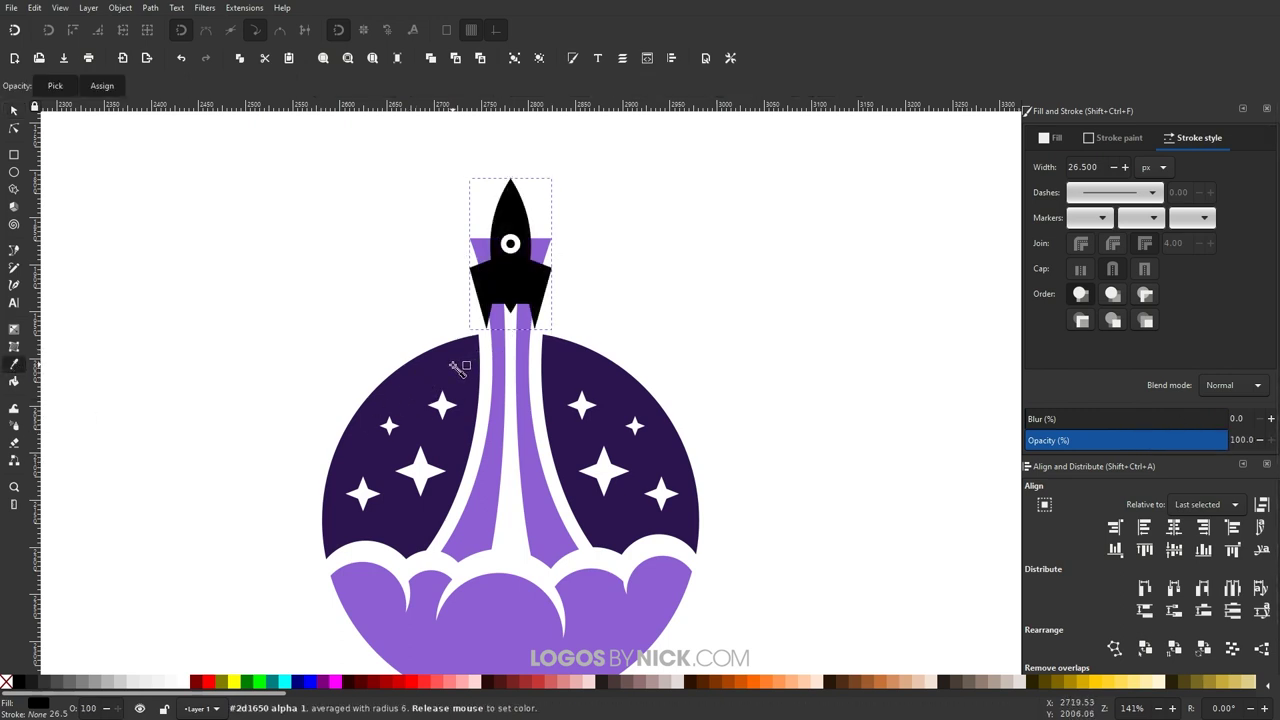
left_click(462, 370)
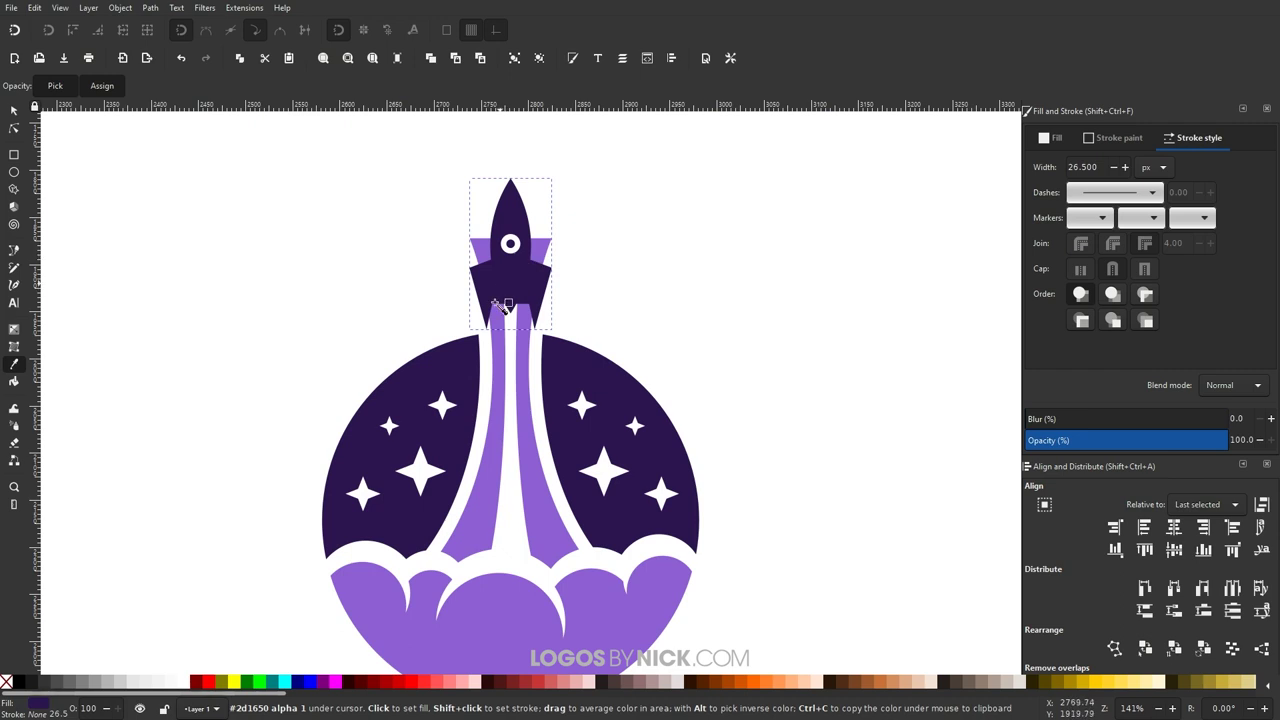
left_click(15, 112)
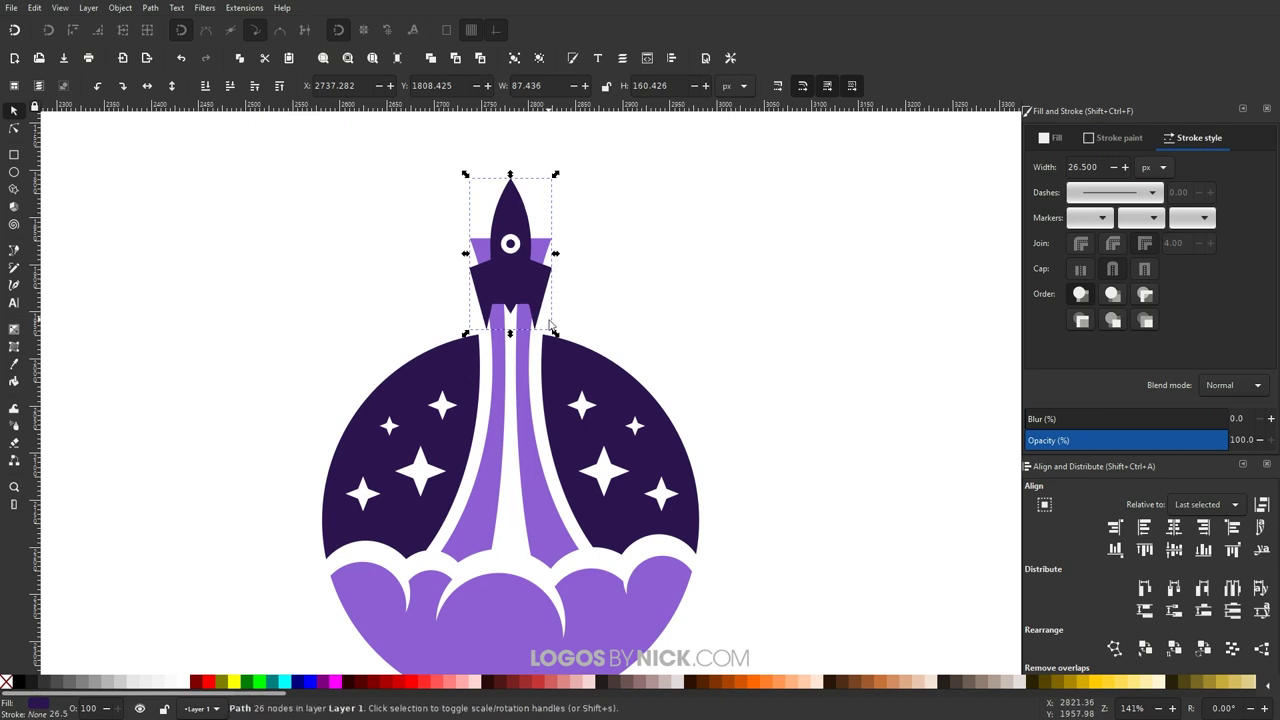
Step: Give the rocket copy a white fill and a 15.1 px white outline, raised to top
left_click(186, 683)
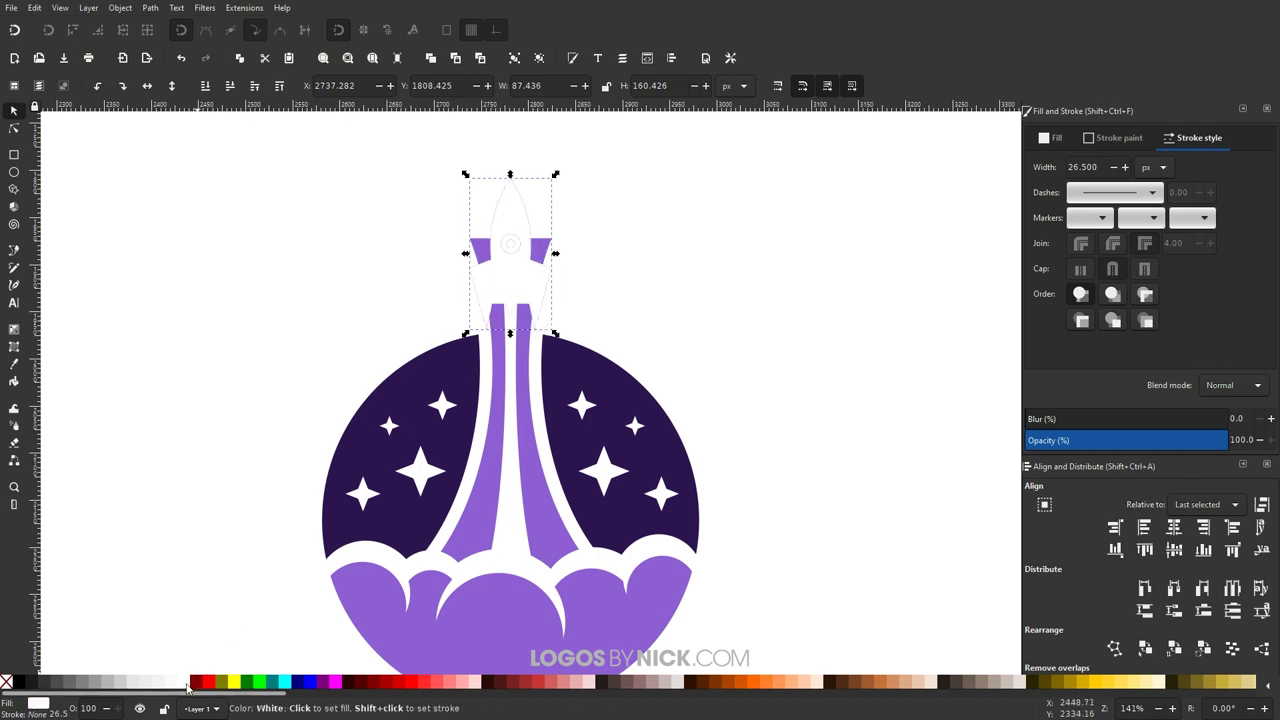
left_click(186, 683, "shift")
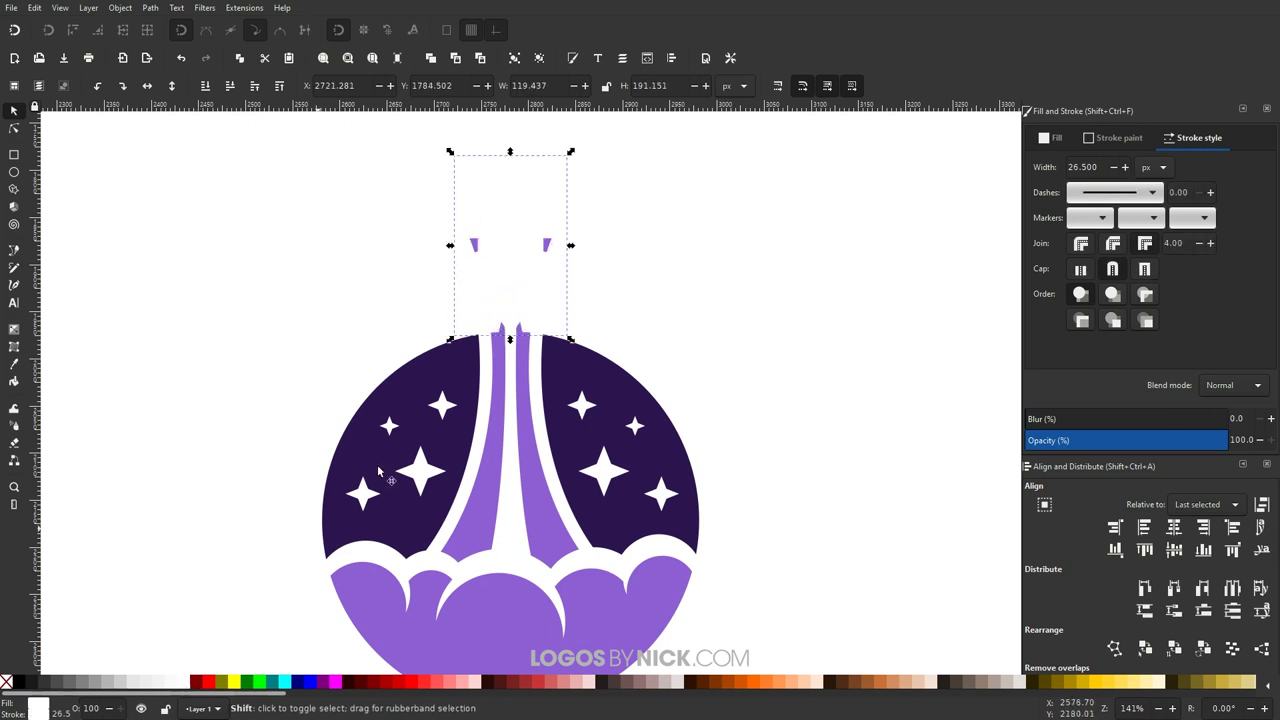
scroll(689, 323, "up", 1)
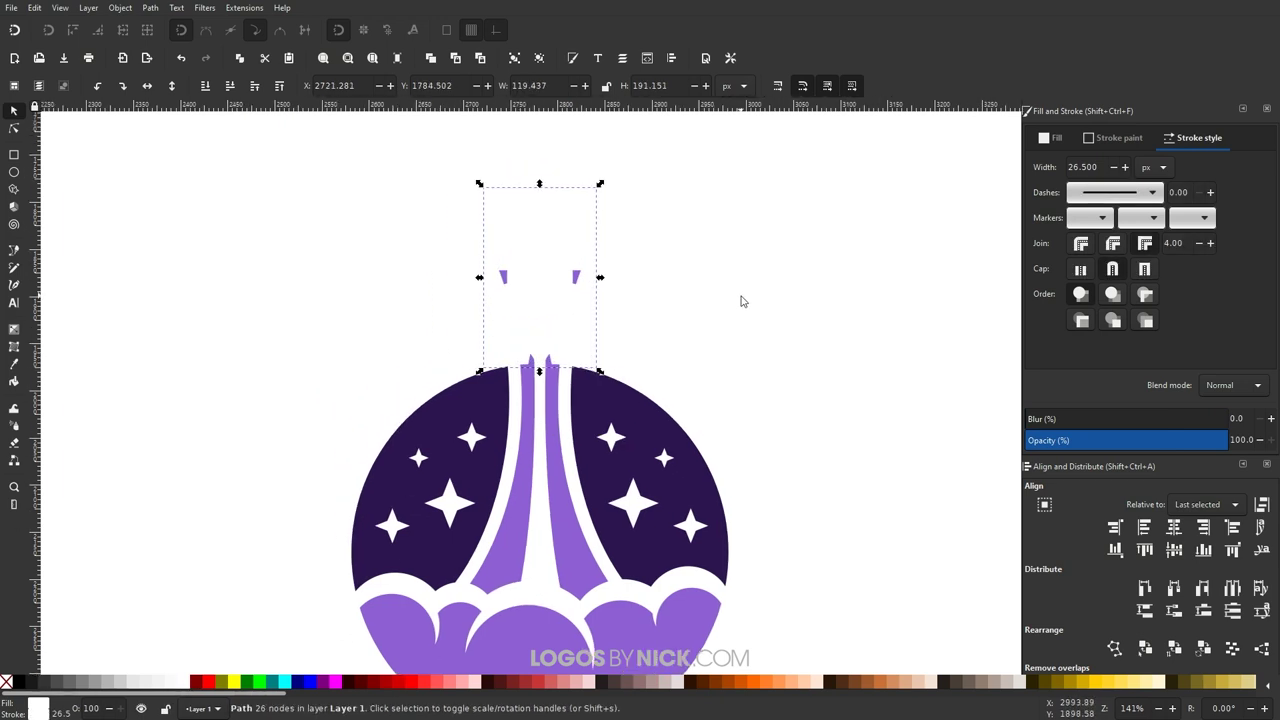
left_click(231, 87)
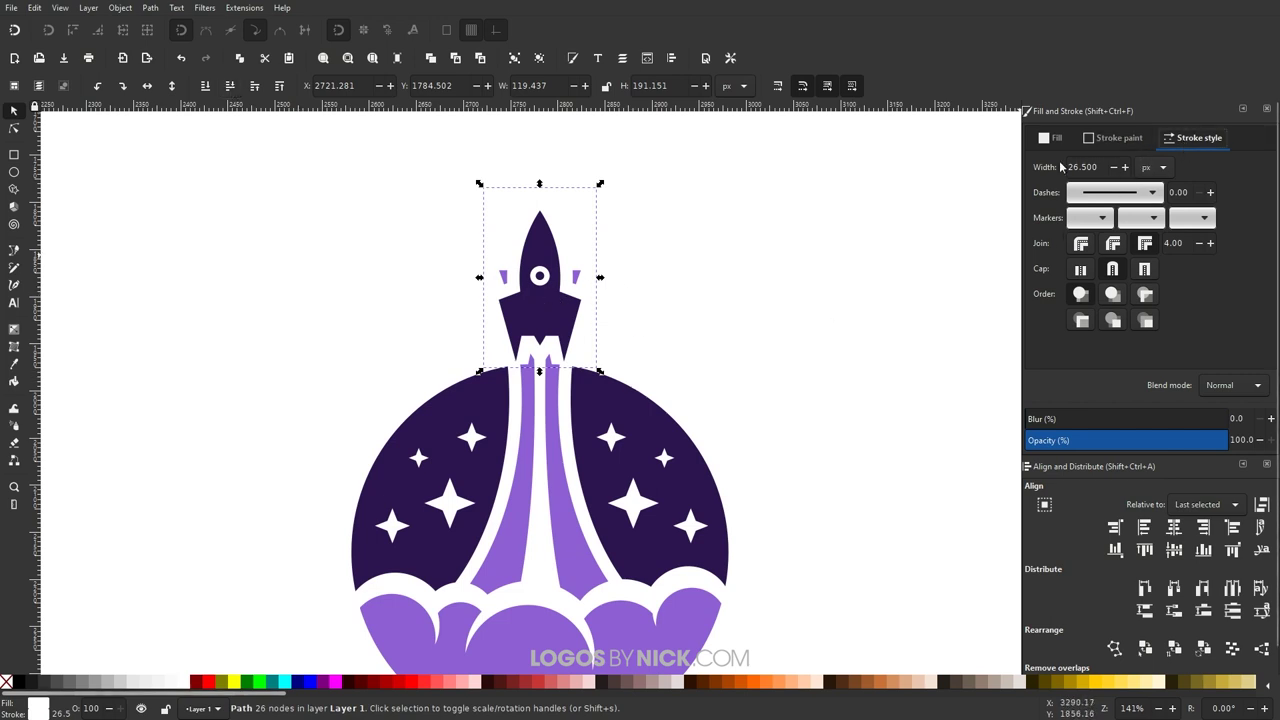
left_click(1115, 169)
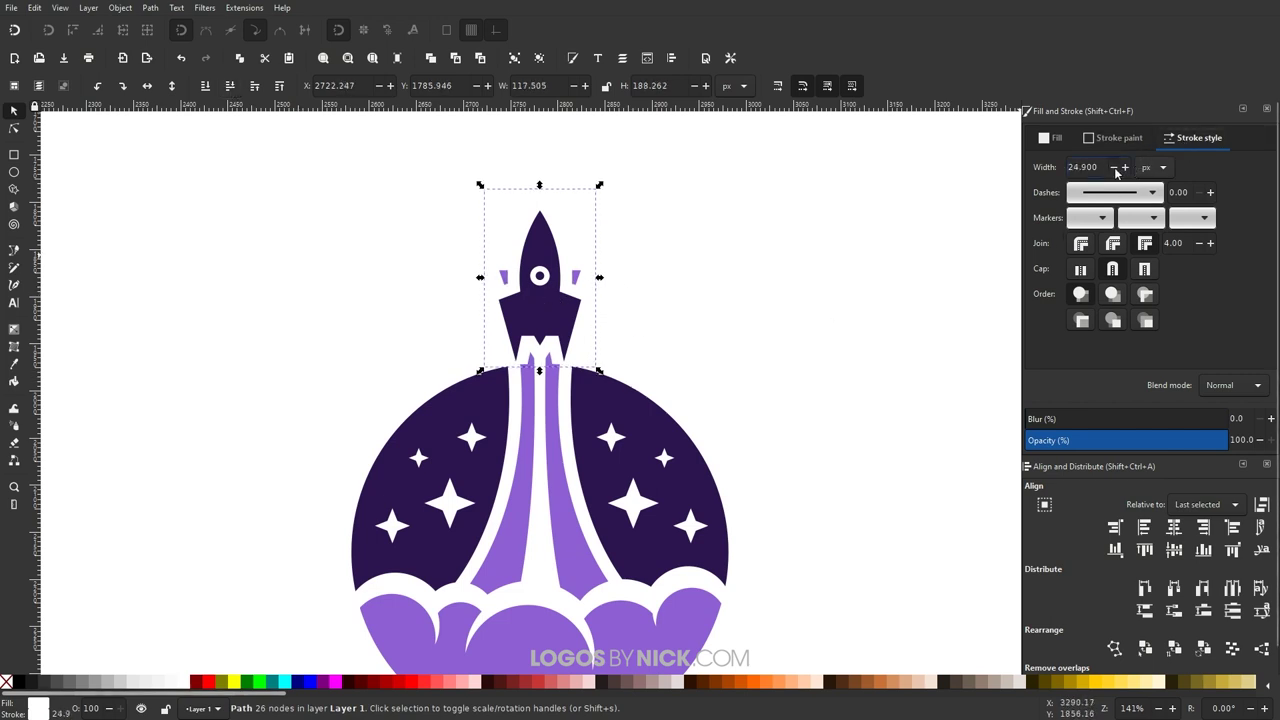
left_click(1115, 169)
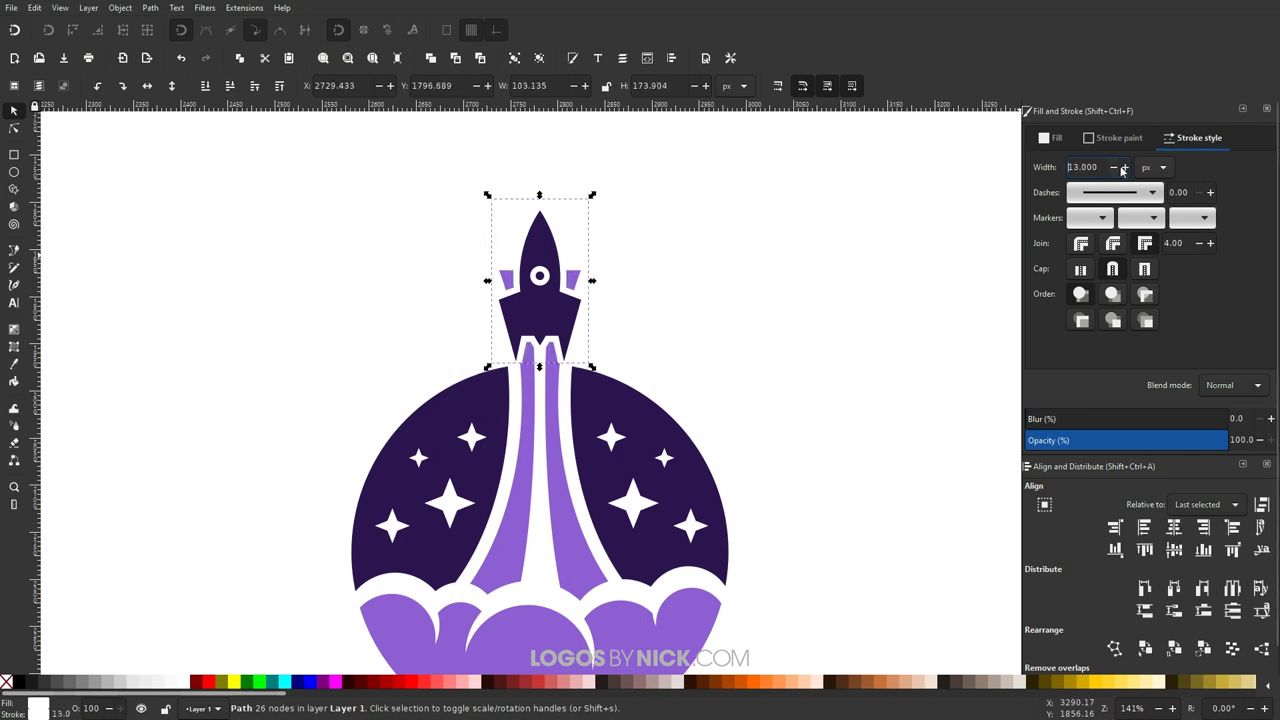
left_click(1125, 168)
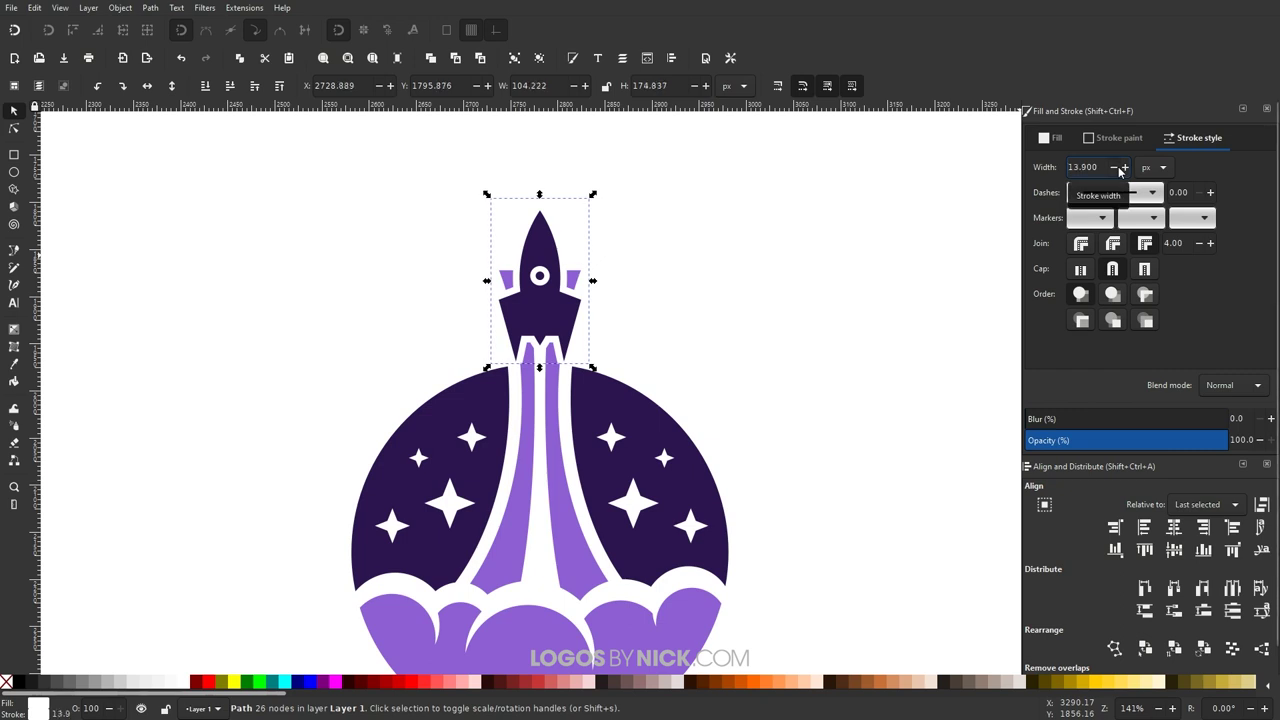
left_click(1125, 168)
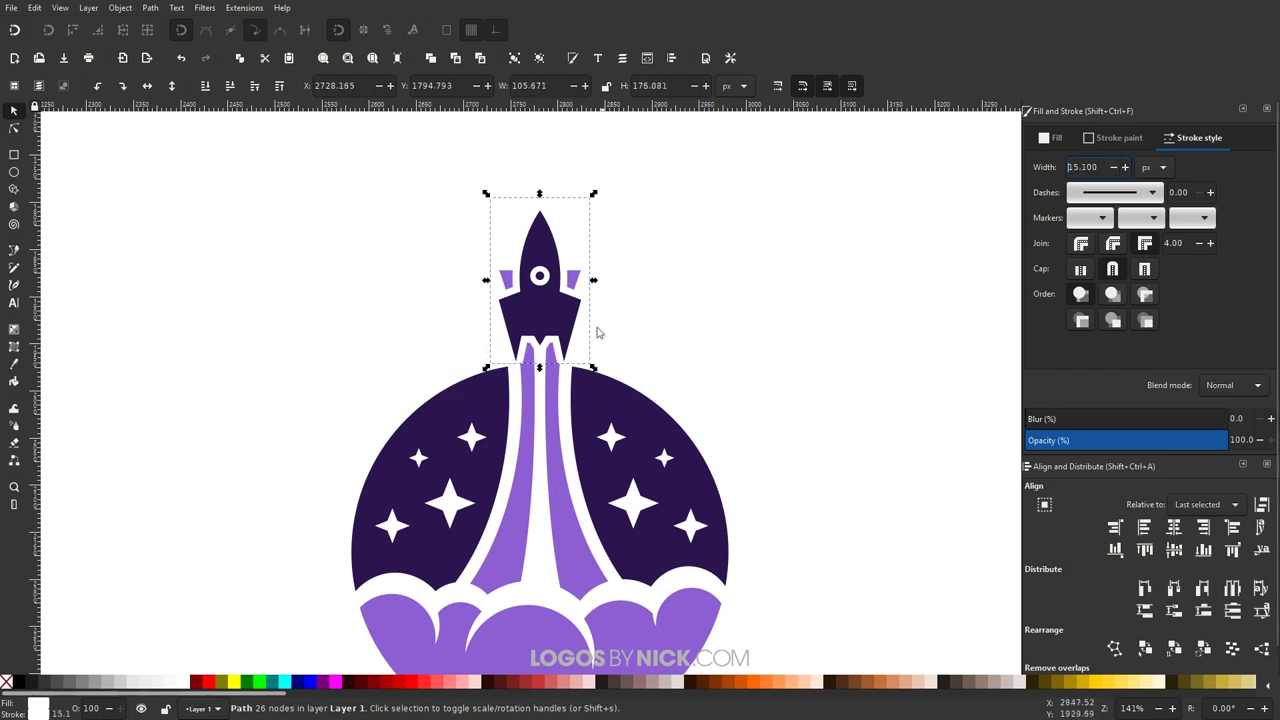
Step: Shorten the rocket and its outline to 85.936 × 142.744 px, resting on the exhaust
left_click(548, 298, "shift")
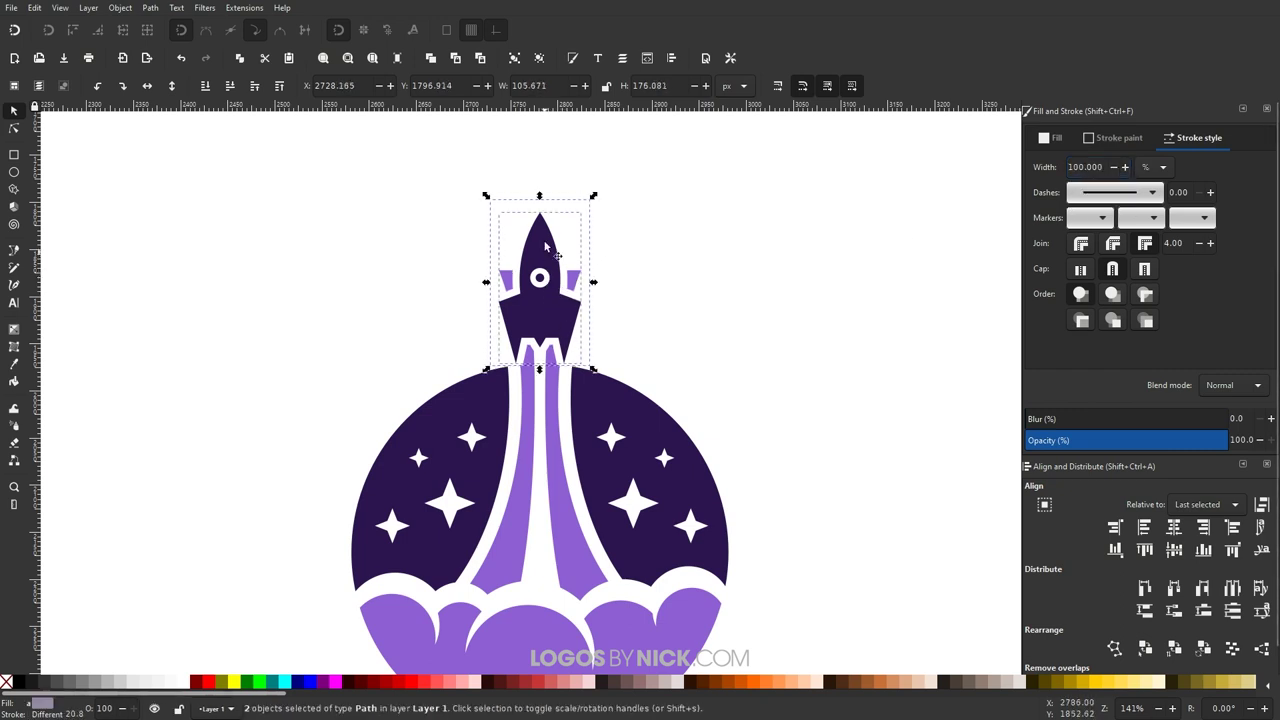
left_click_drag(540, 197, 541, 231)
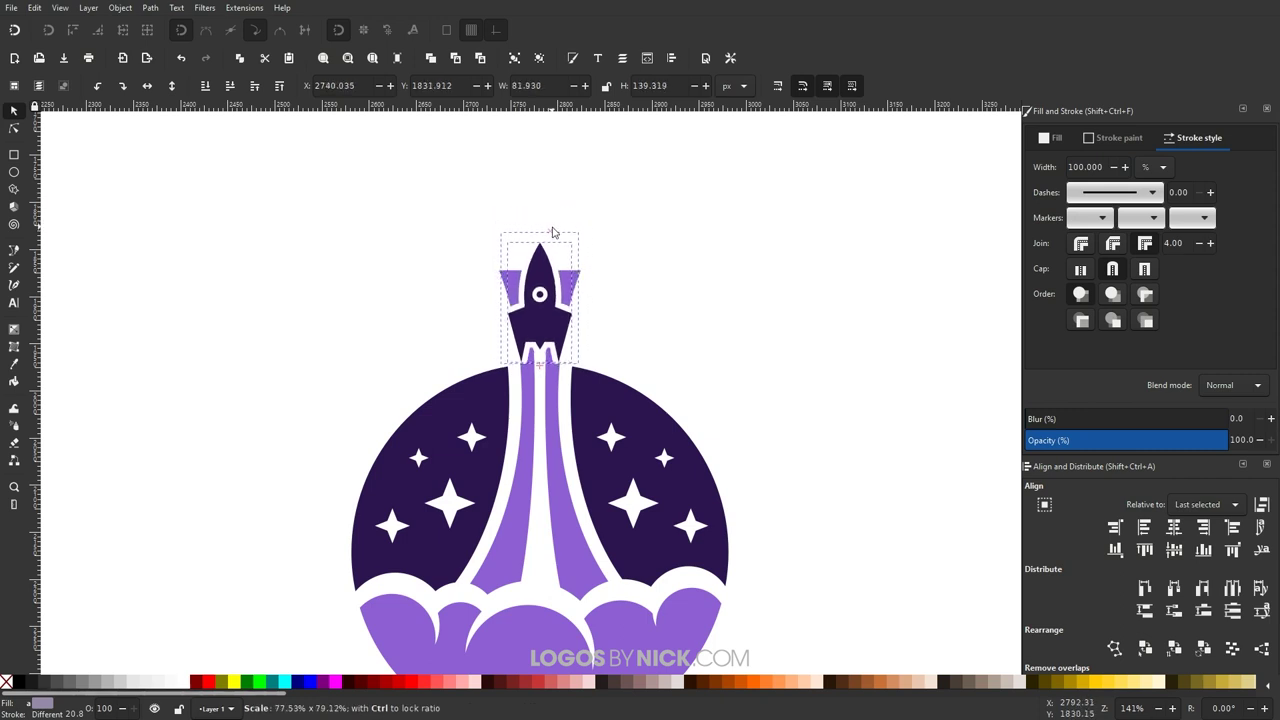
left_click_drag(545, 305, 545, 310)
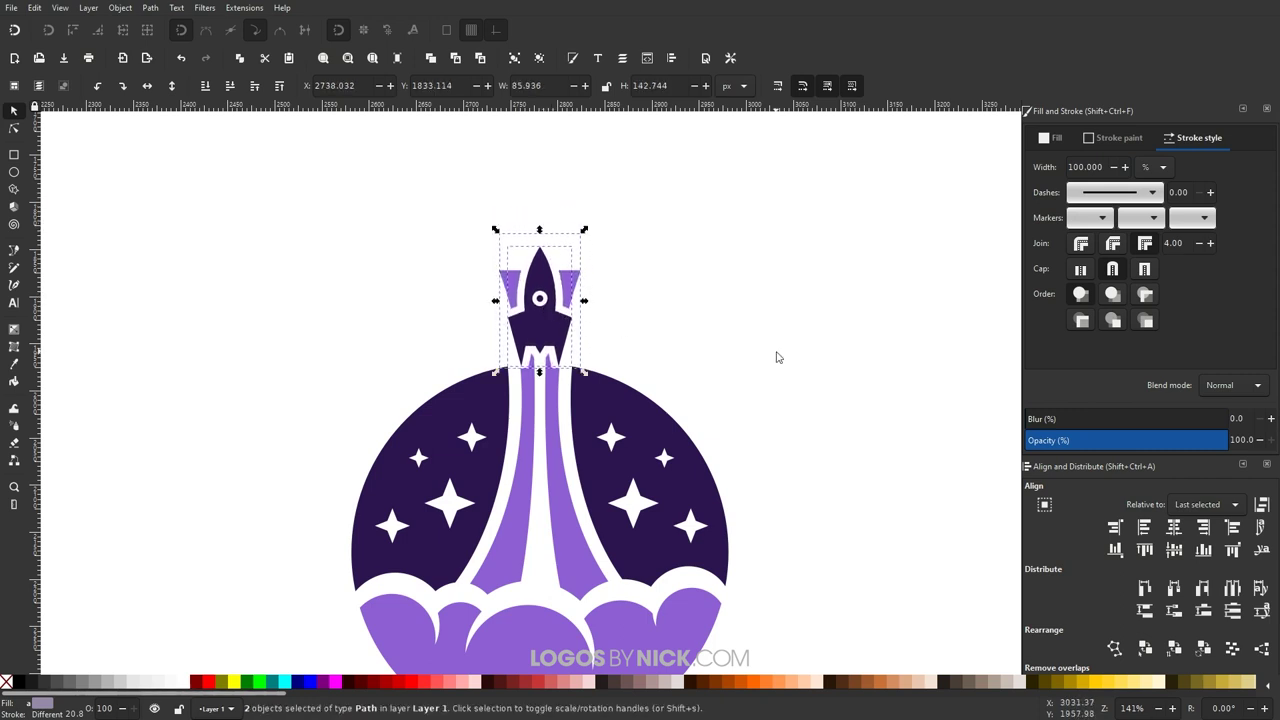
left_click(729, 325)
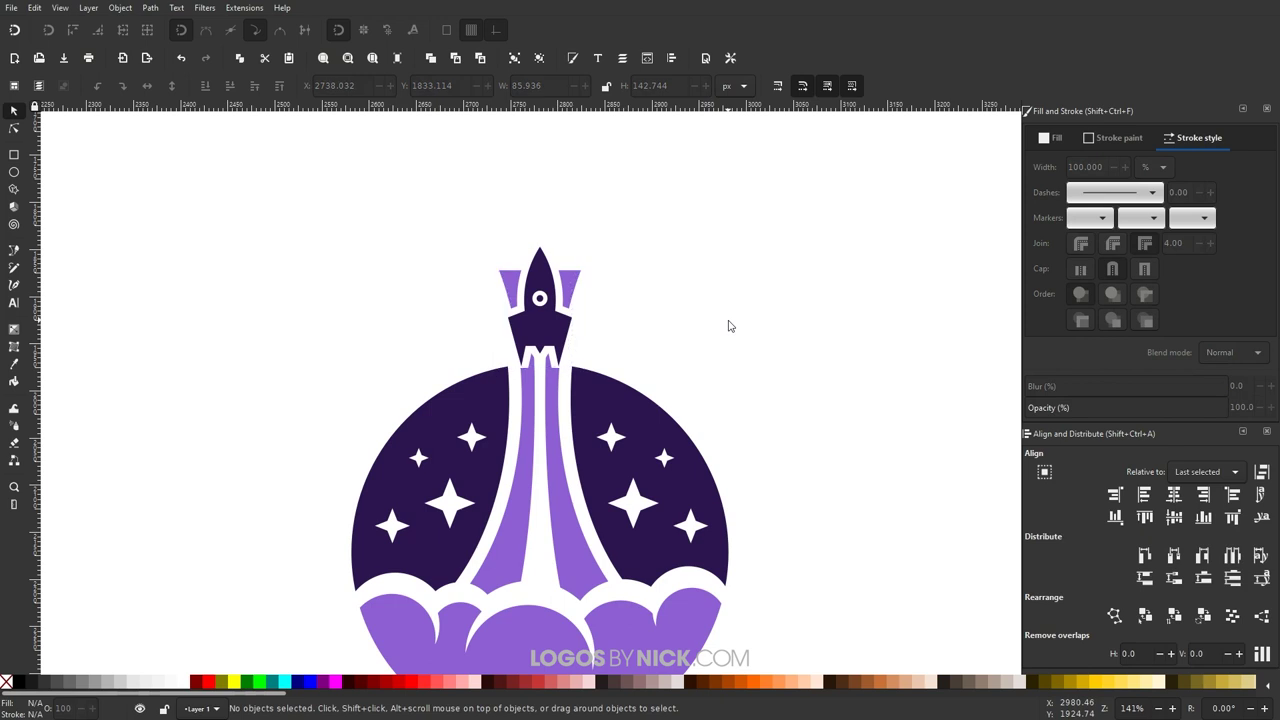
Step: Select the white outline shape behind the dark rocket body
left_click(567, 282)
scroll(565, 282, "up", 3)
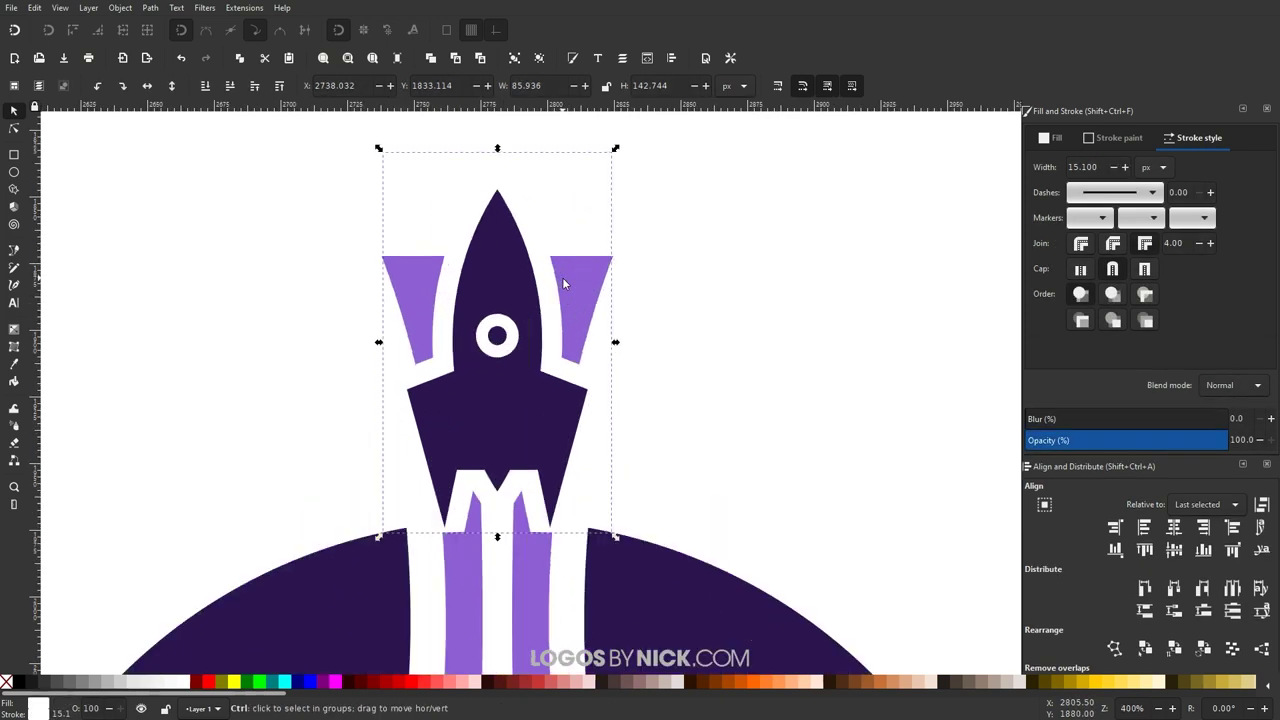
scroll(560, 280, "up", 1)
left_click(515, 320, "ctrl")
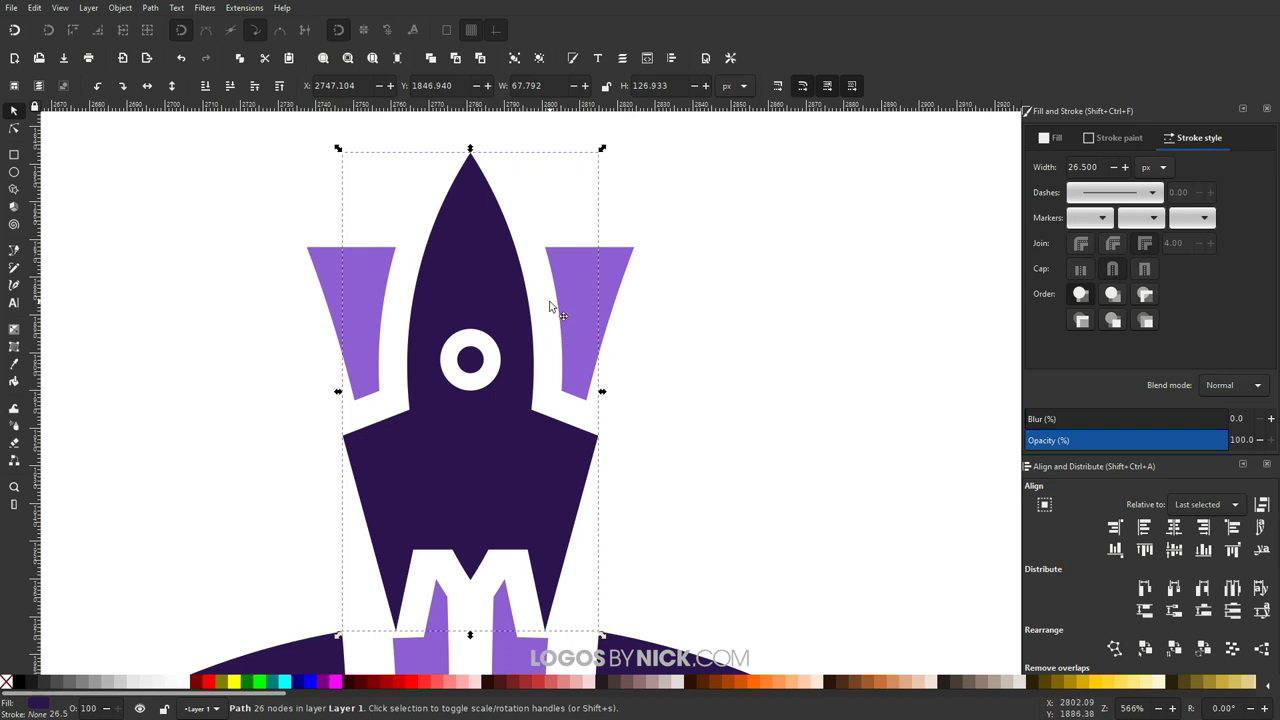
left_click(550, 307, "alt")
scroll(550, 305, "down", 1)
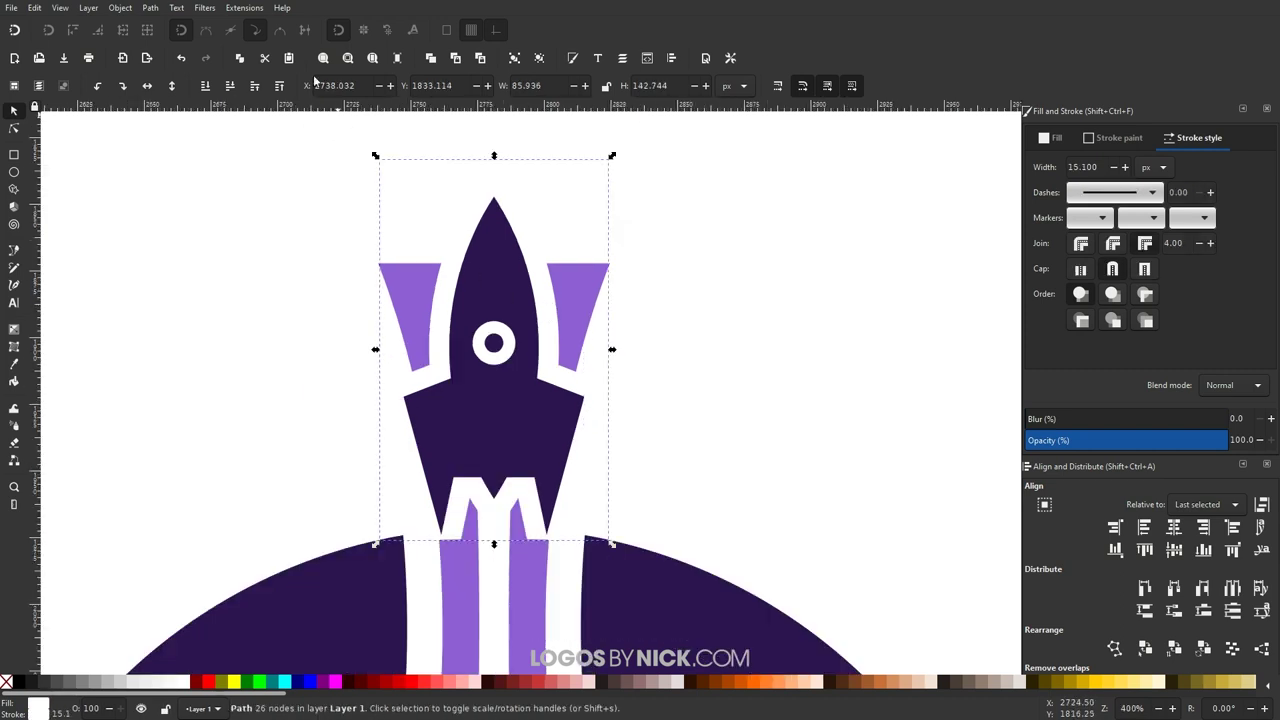
Step: Convert the white outline with Stroke to Path, ungroup it, and union the pieces into one shape
left_click(151, 9)
left_click(176, 42)
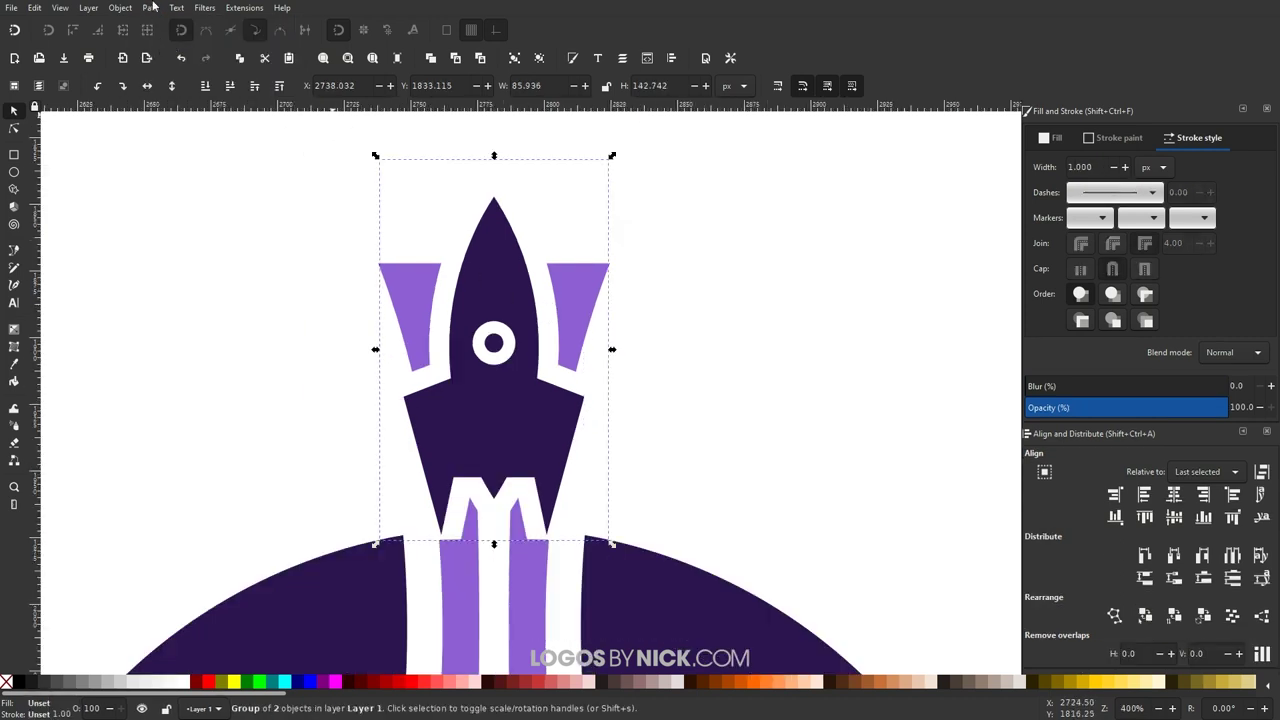
left_click(150, 9)
left_click(176, 187)
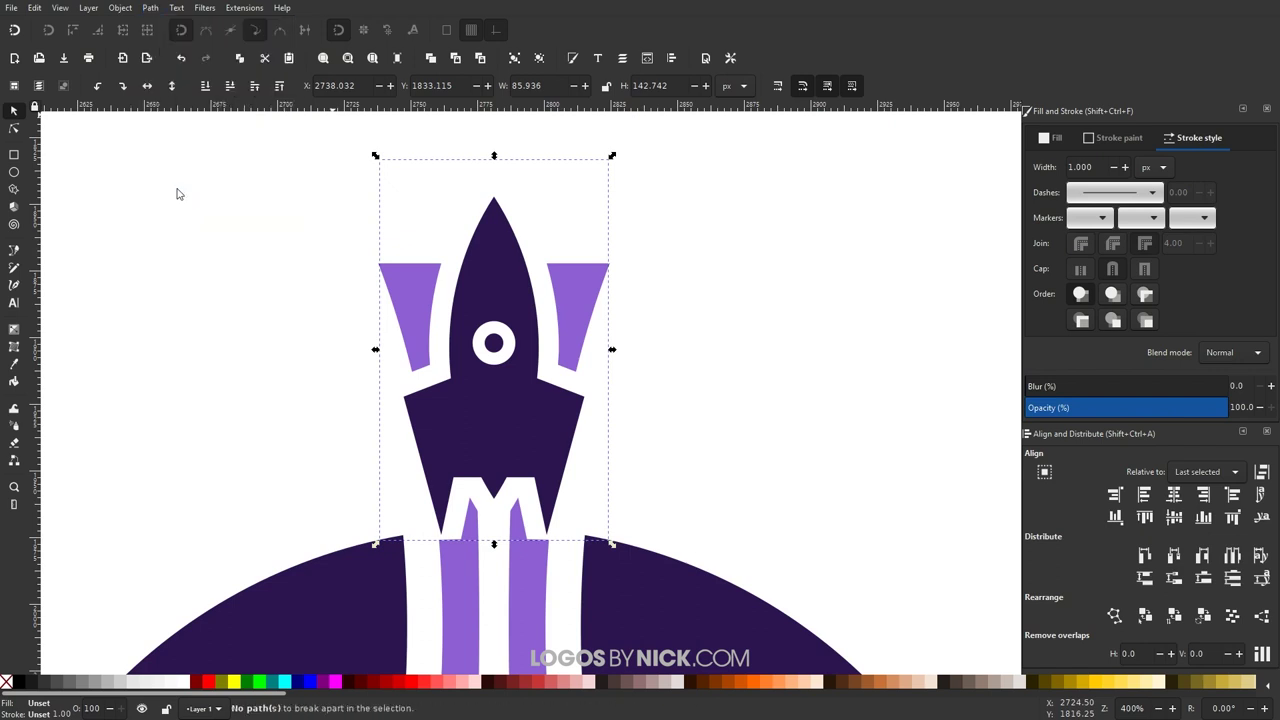
left_click(540, 59)
left_click(540, 59)
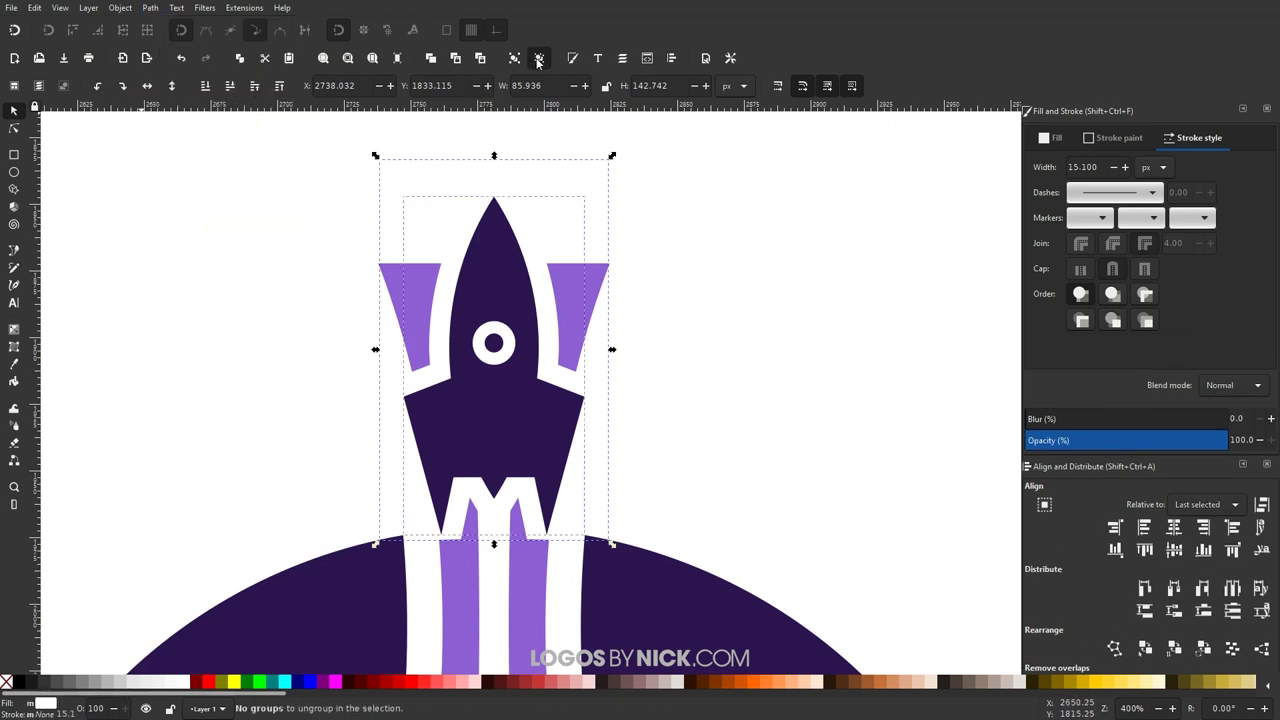
left_click(152, 9)
left_click(172, 80)
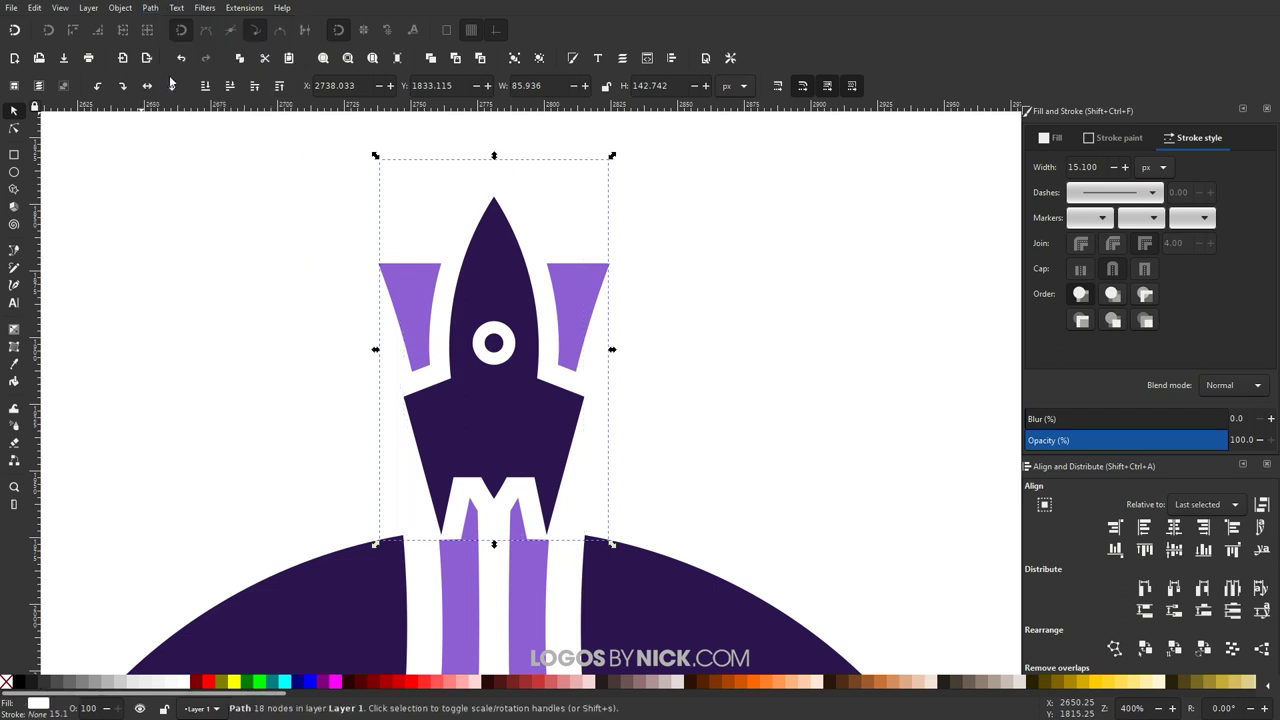
scroll(489, 224, "down", 2)
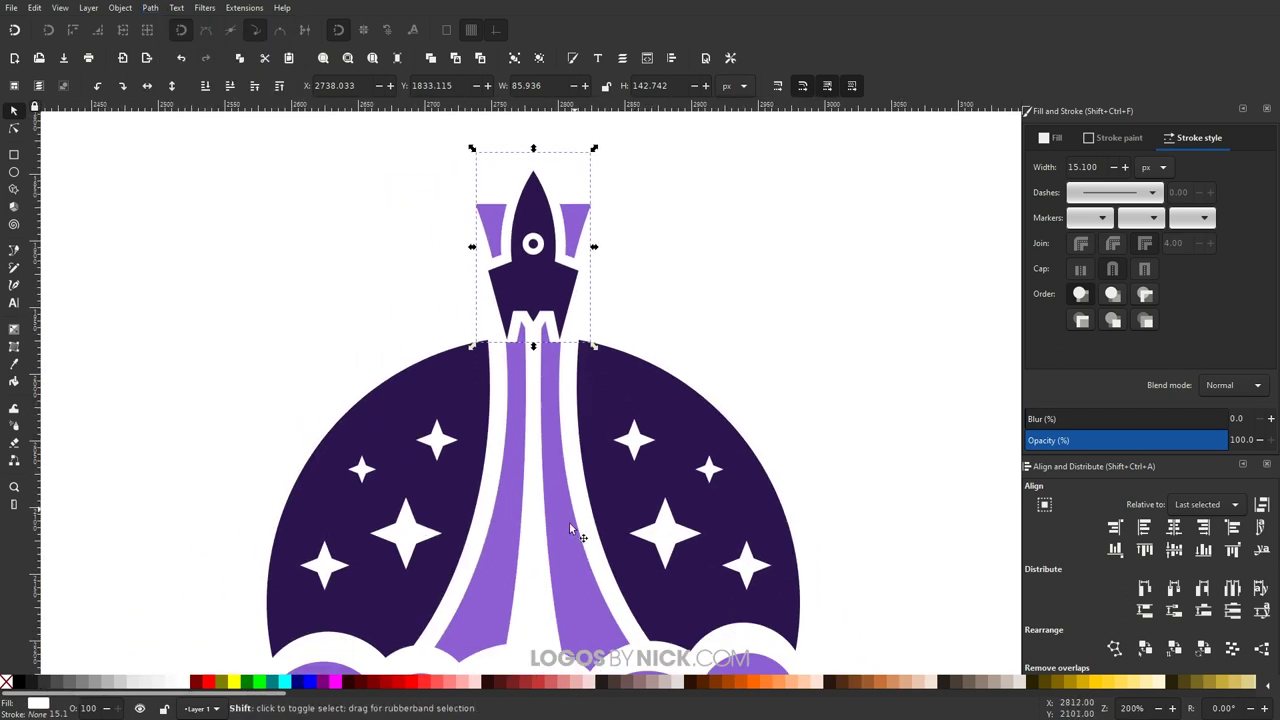
Step: Cut the white outline out of the purple trail and break the result apart
left_click(555, 445, "shift")
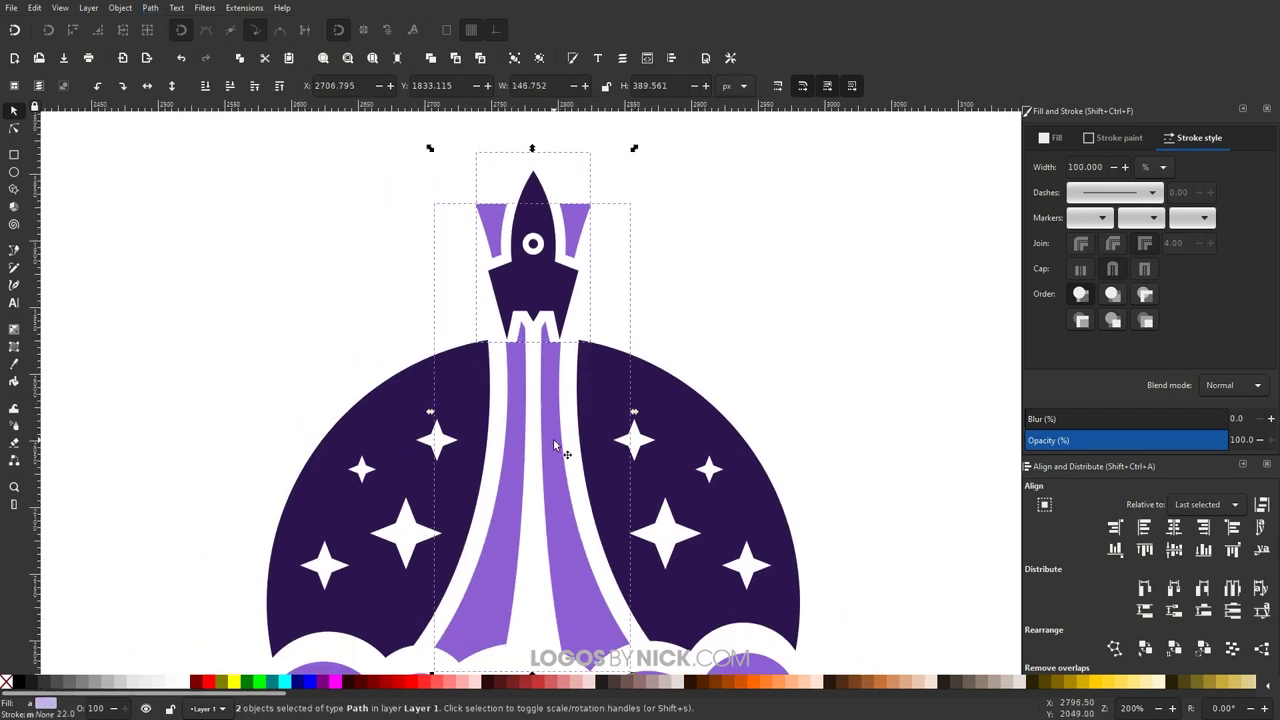
left_click(152, 8)
left_click(177, 95)
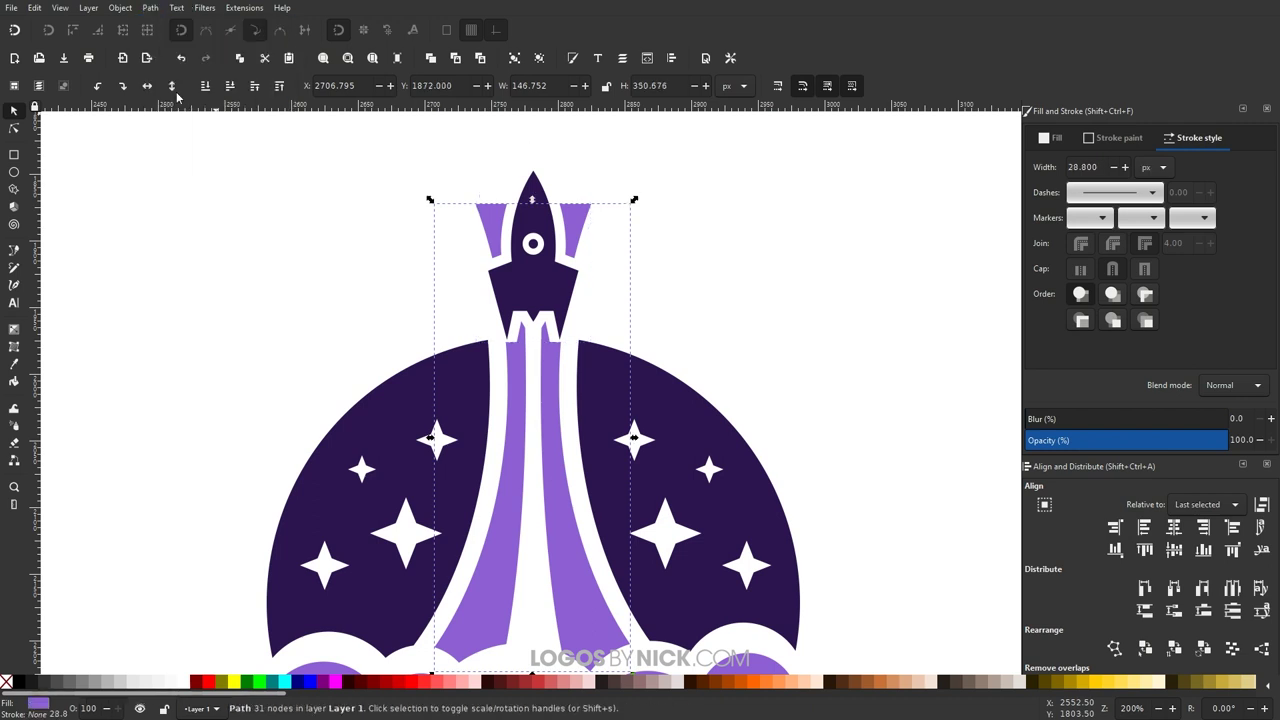
left_click(150, 8)
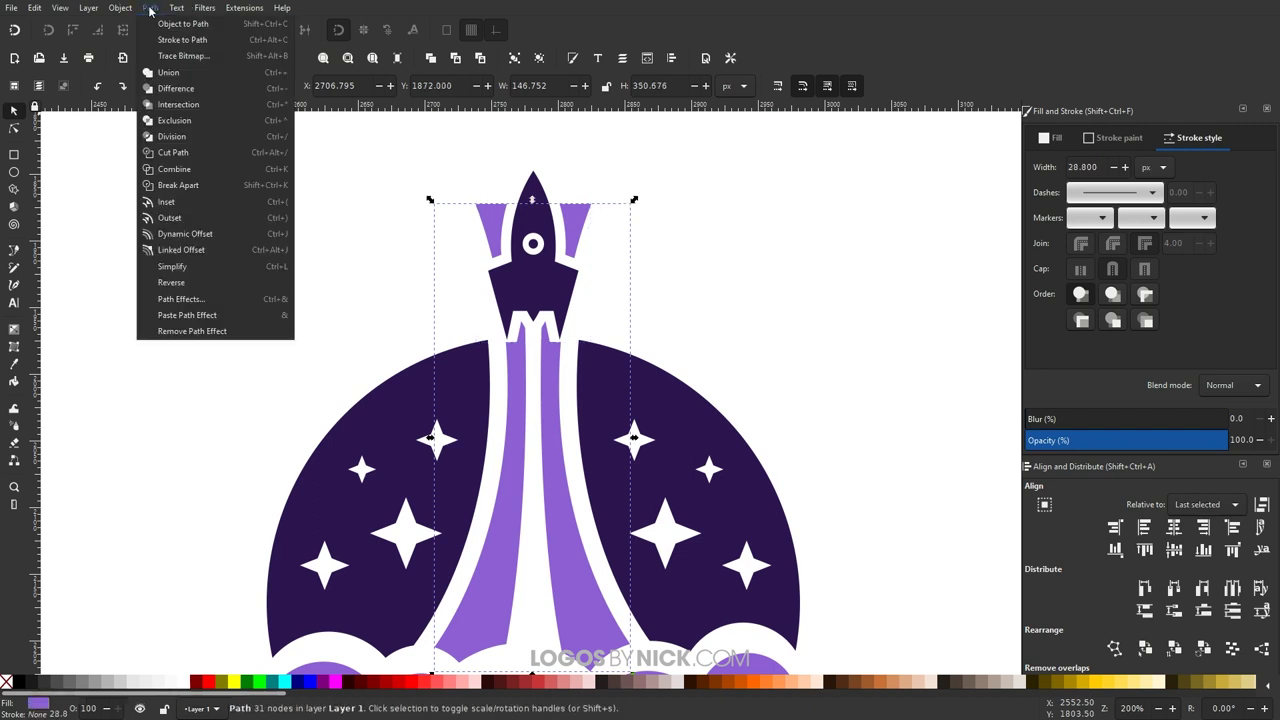
left_click(178, 185)
Step: Delete the left and right purple fin pieces beside the rocket and view the whole logo
left_click(834, 211)
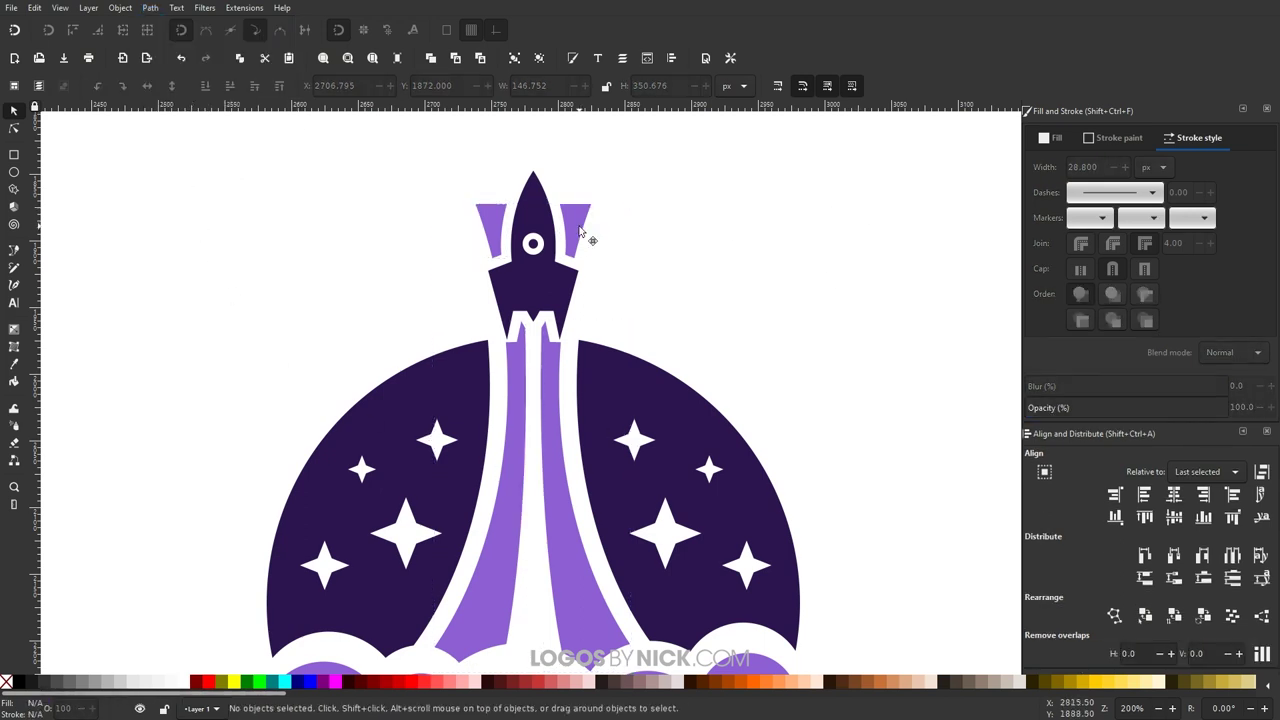
left_click_drag(591, 243, 754, 201)
key("Delete")
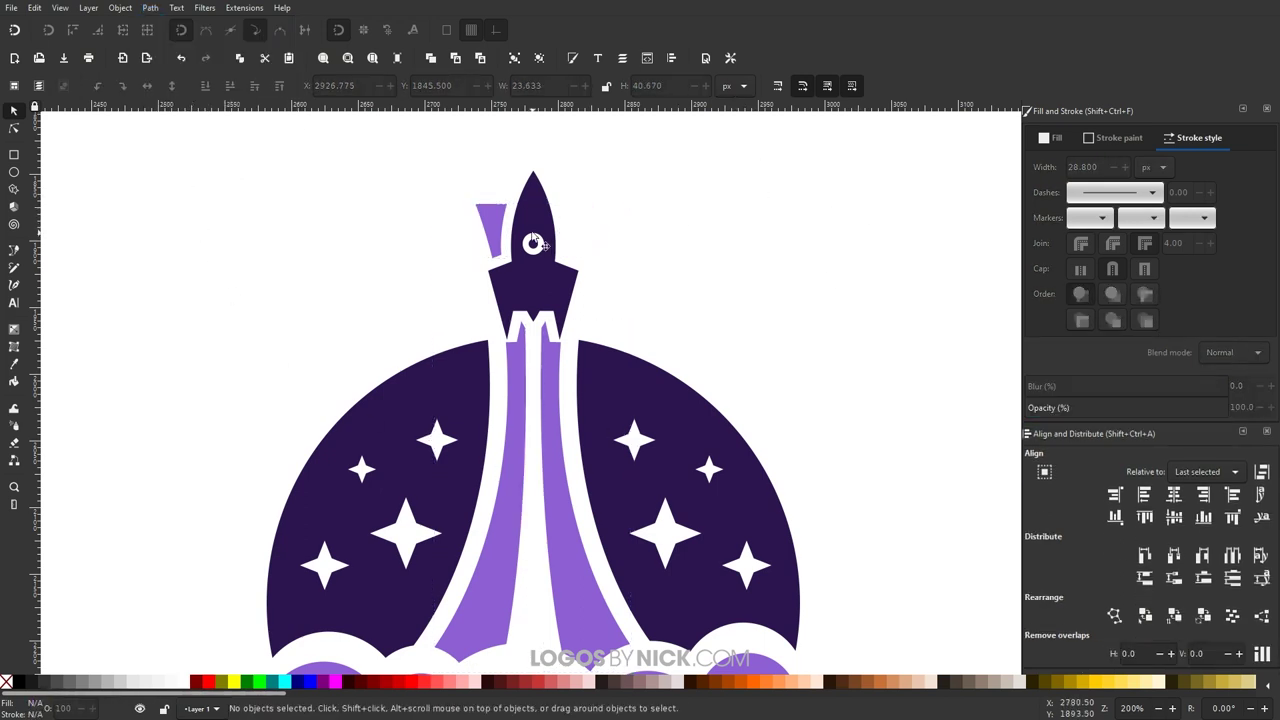
left_click(497, 218)
key("Delete")
key("1")
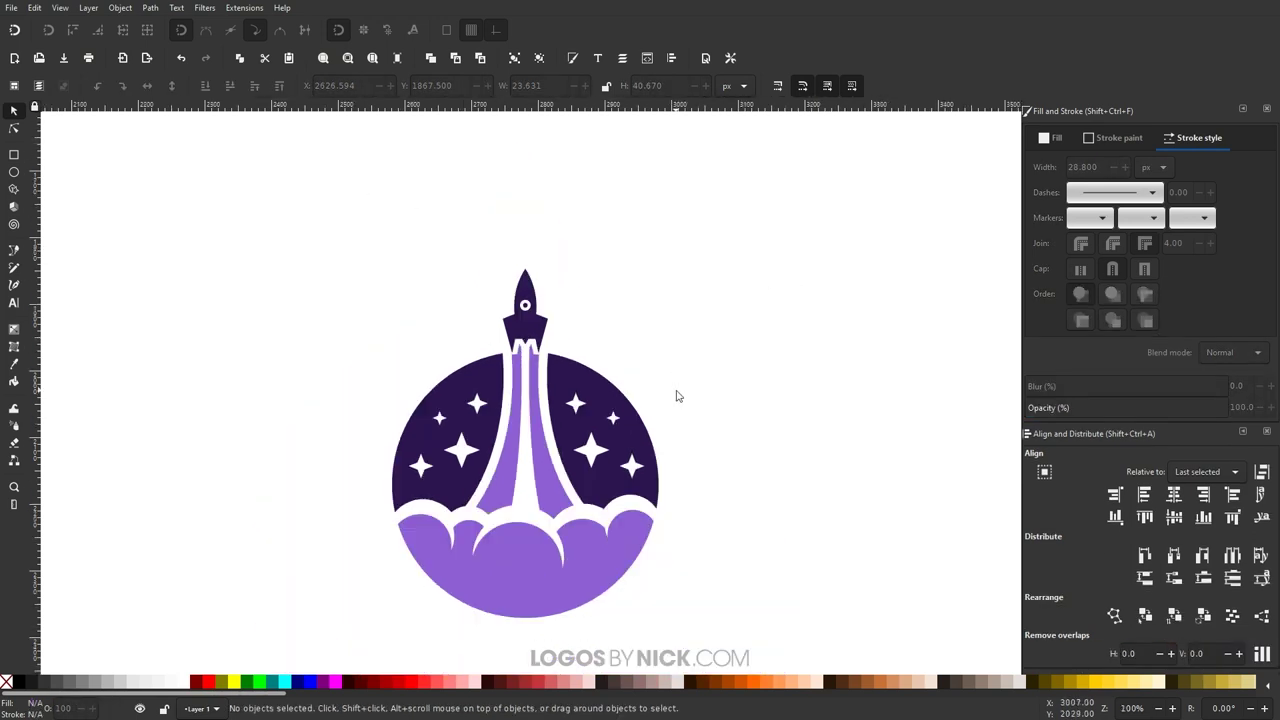
scroll(687, 429, "down", 1)
scroll(750, 490, "up", 2)
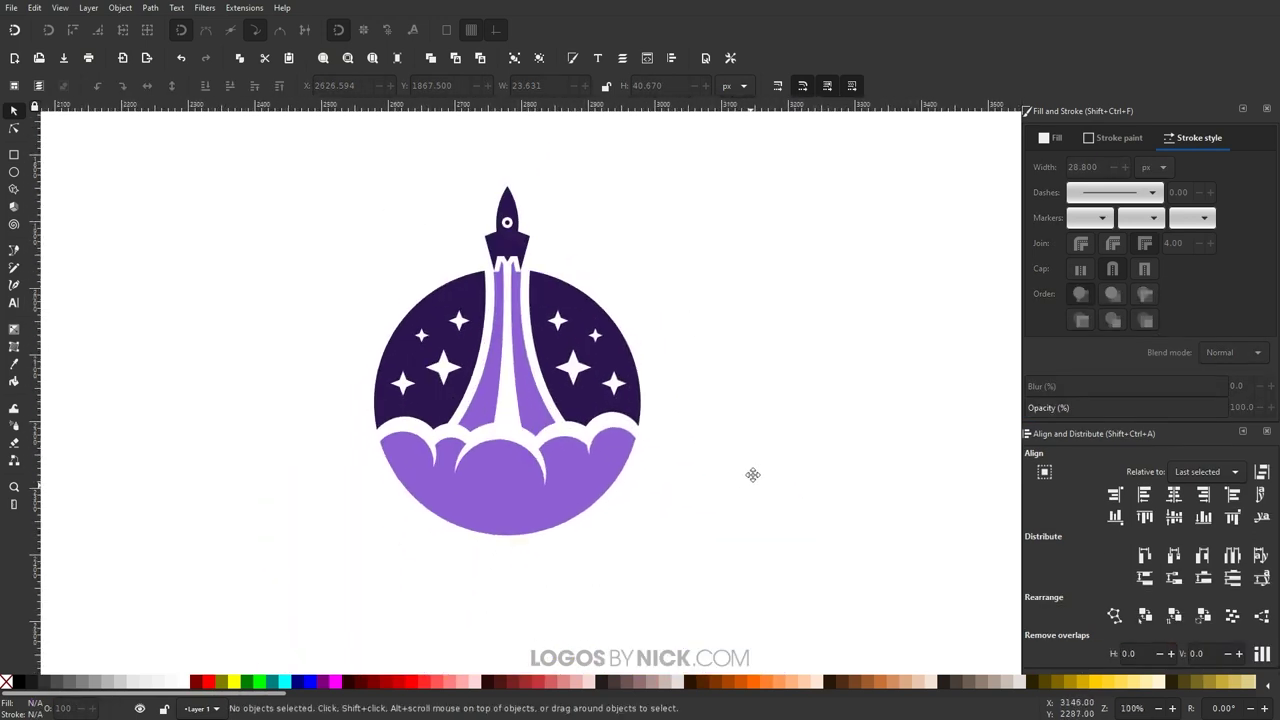
scroll(758, 475, "down", 2)
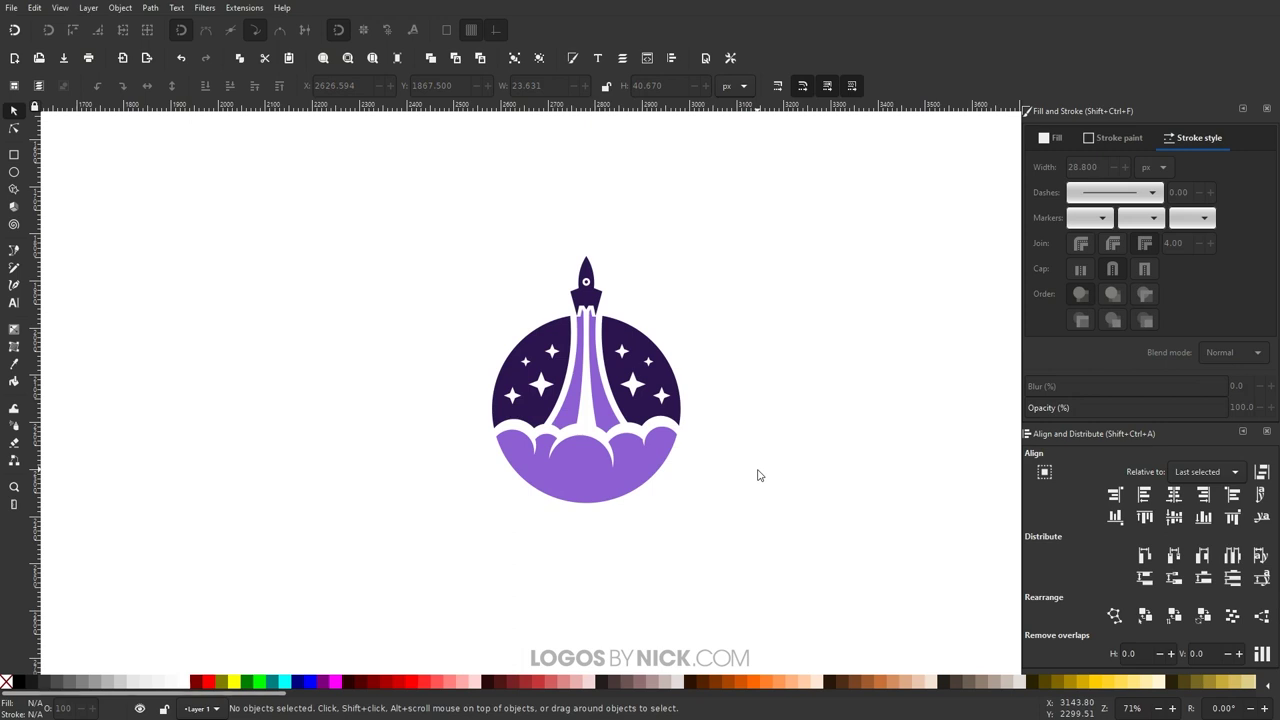